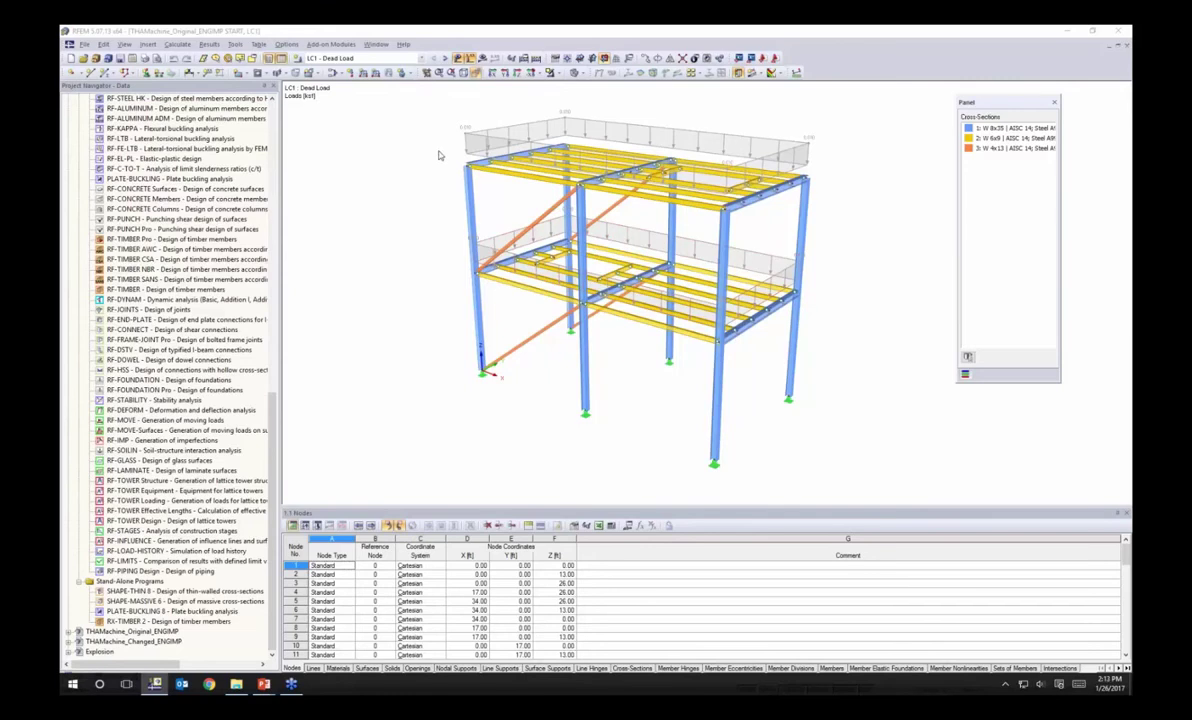
Display the generated loads of LC1 - Dead Load separately on the beams and examine their distribution over both floors
left_click(398, 58)
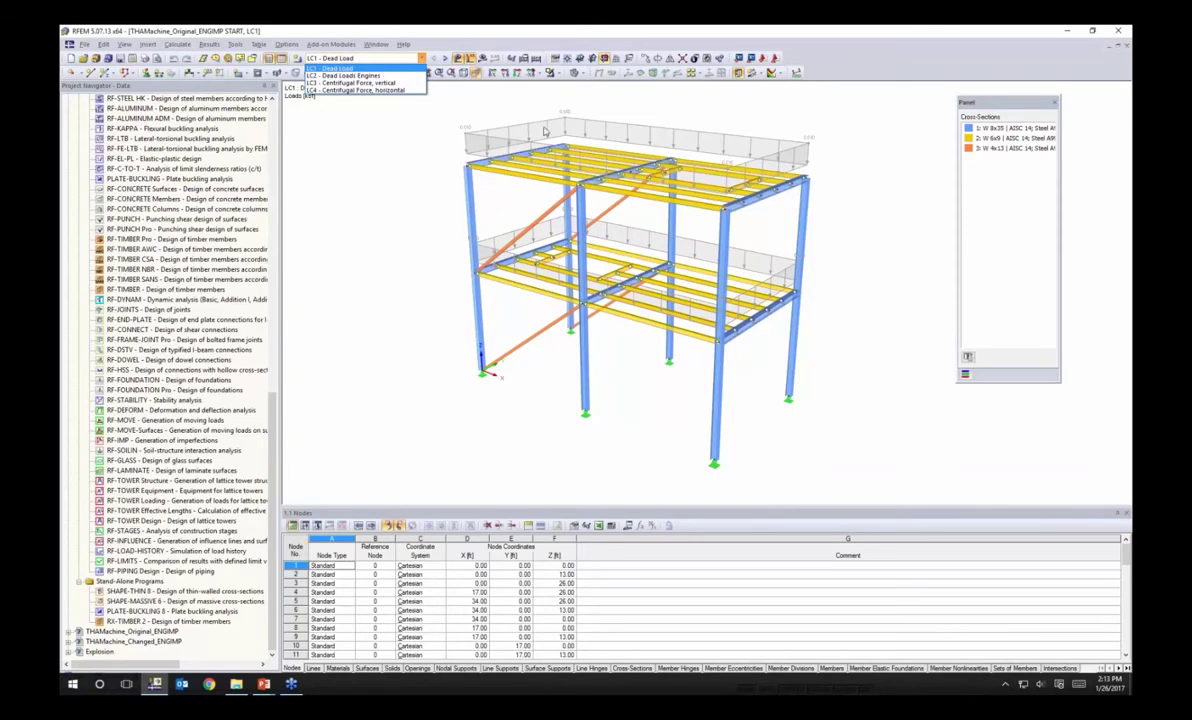
left_click(649, 111)
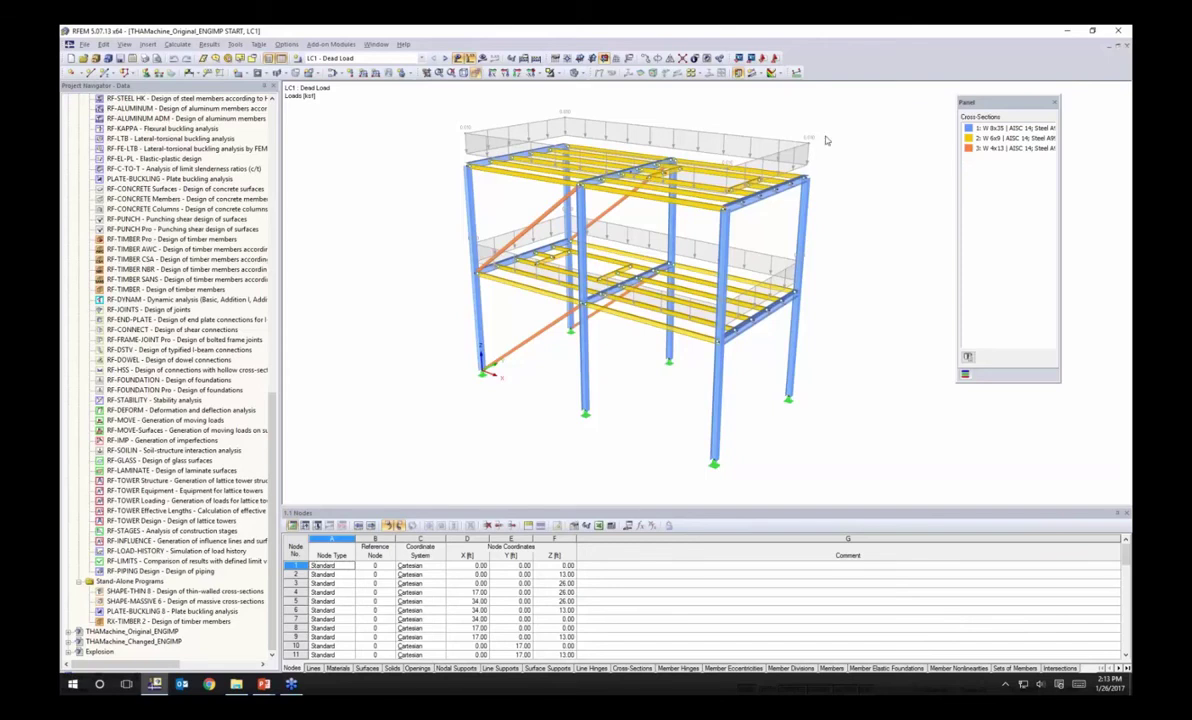
middle_click_drag(844, 148, 808, 184, "ctrl")
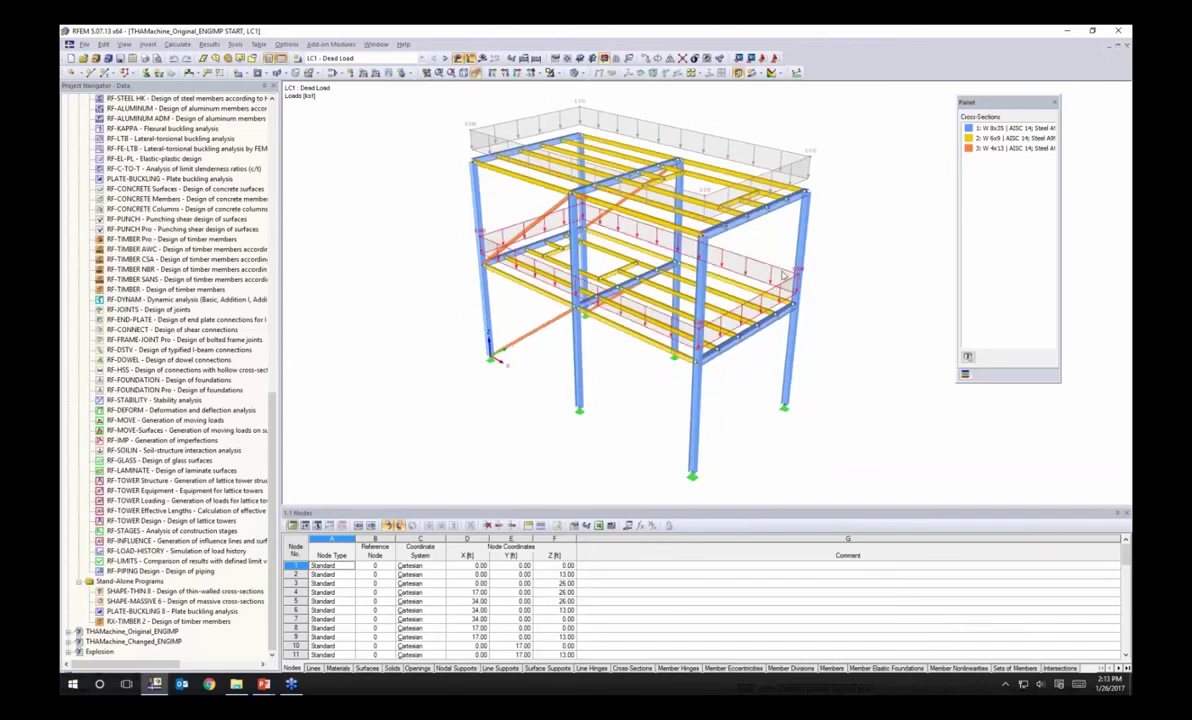
right_click(808, 160)
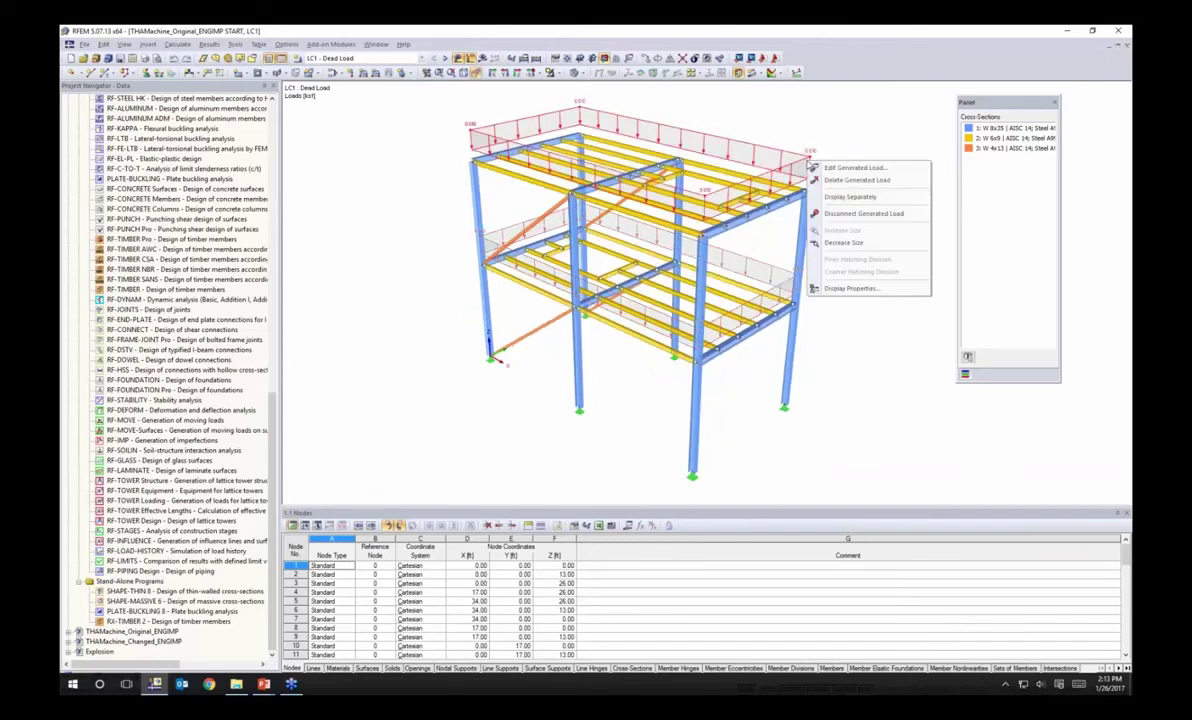
left_click(823, 199)
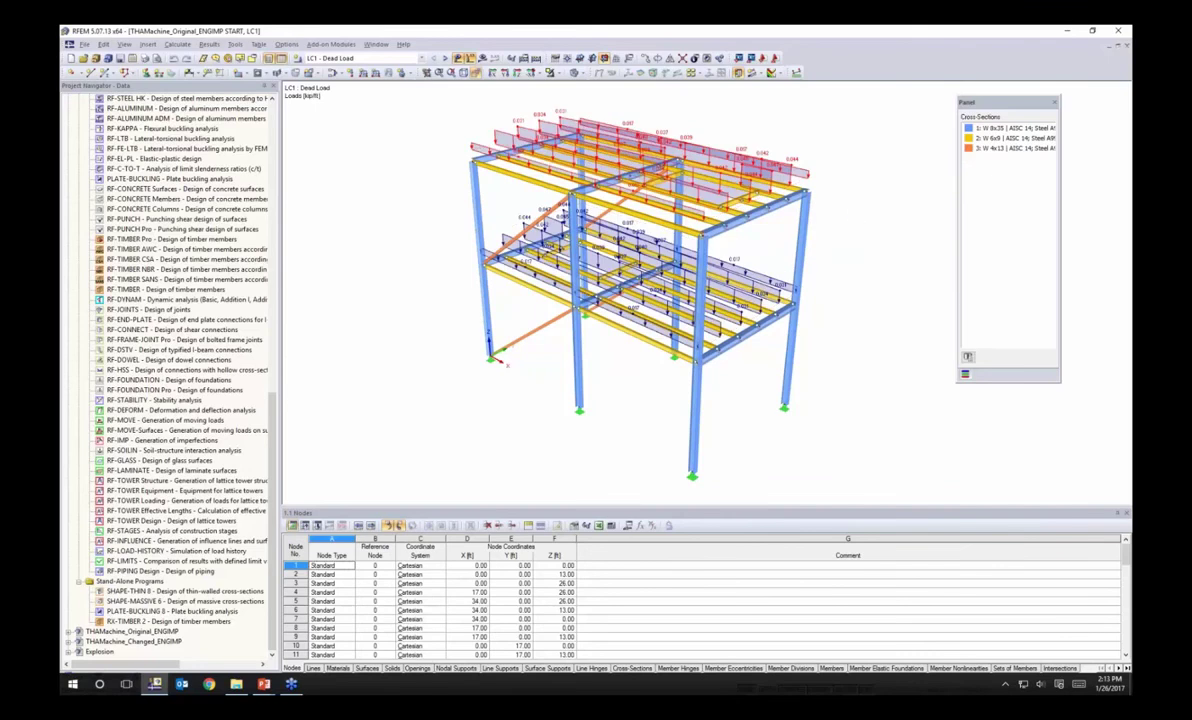
middle_click_drag(768, 189, 878, 264, "ctrl")
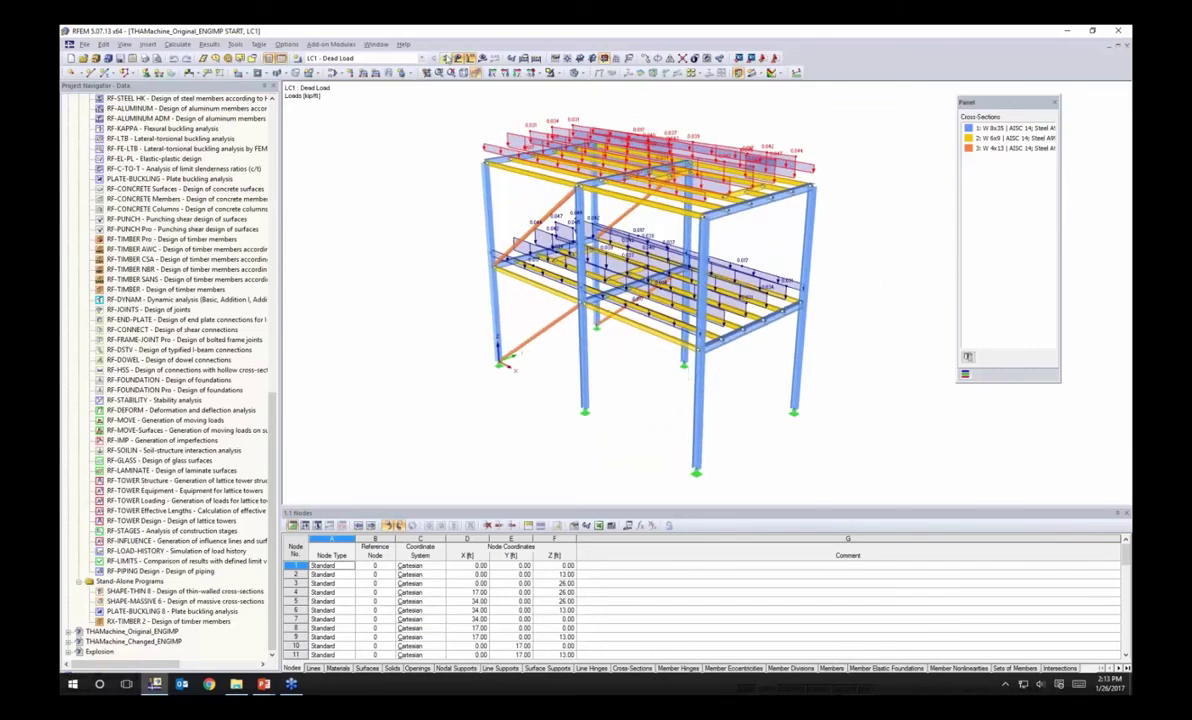
Show load case LC2 - Dead Loads Engines and examine the engine loads on both floors
left_click(444, 58)
middle_click_drag(425, 105, 382, 205, "ctrl")
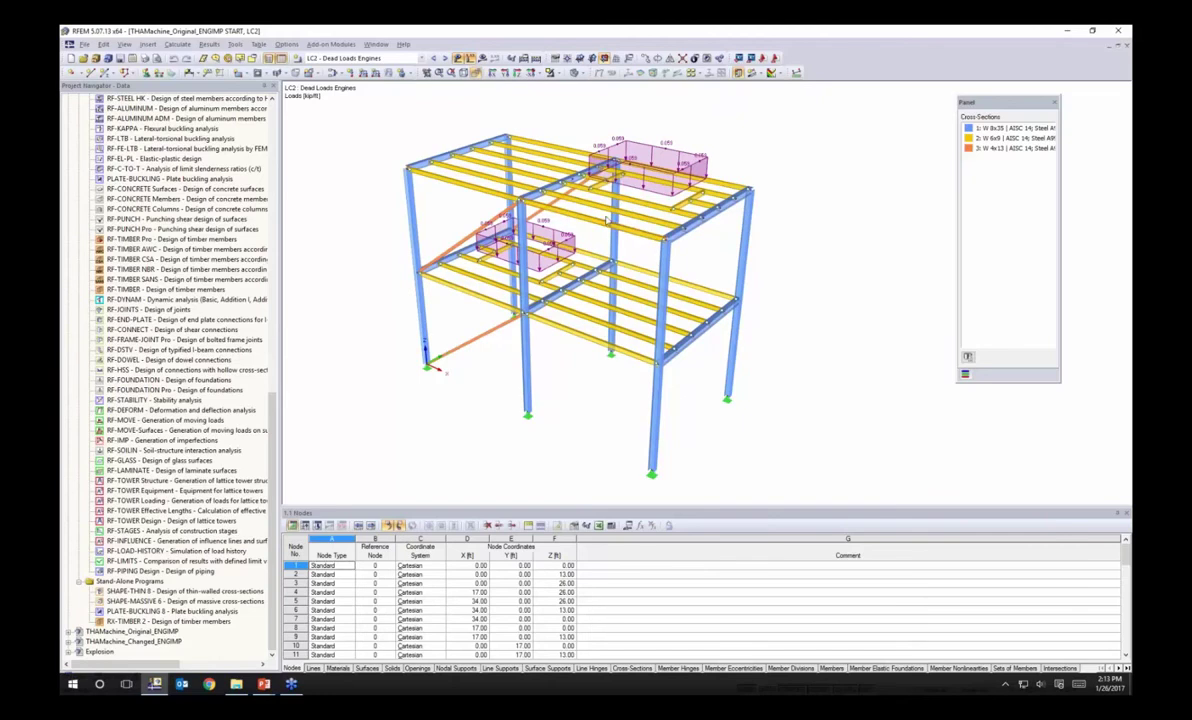
scroll(630, 200, "up", 3)
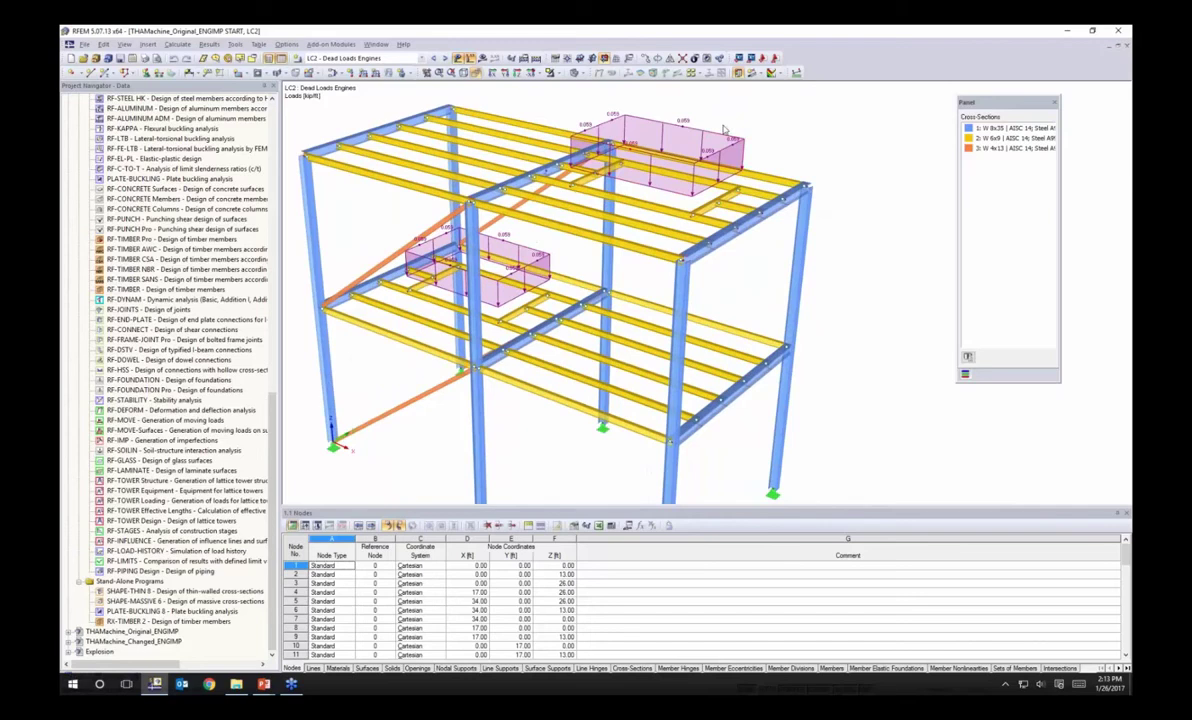
mouse_move(615, 120)
Review the vertical and horizontal centrifugal force load cases LC3 and LC4 on the frame
left_click(447, 58)
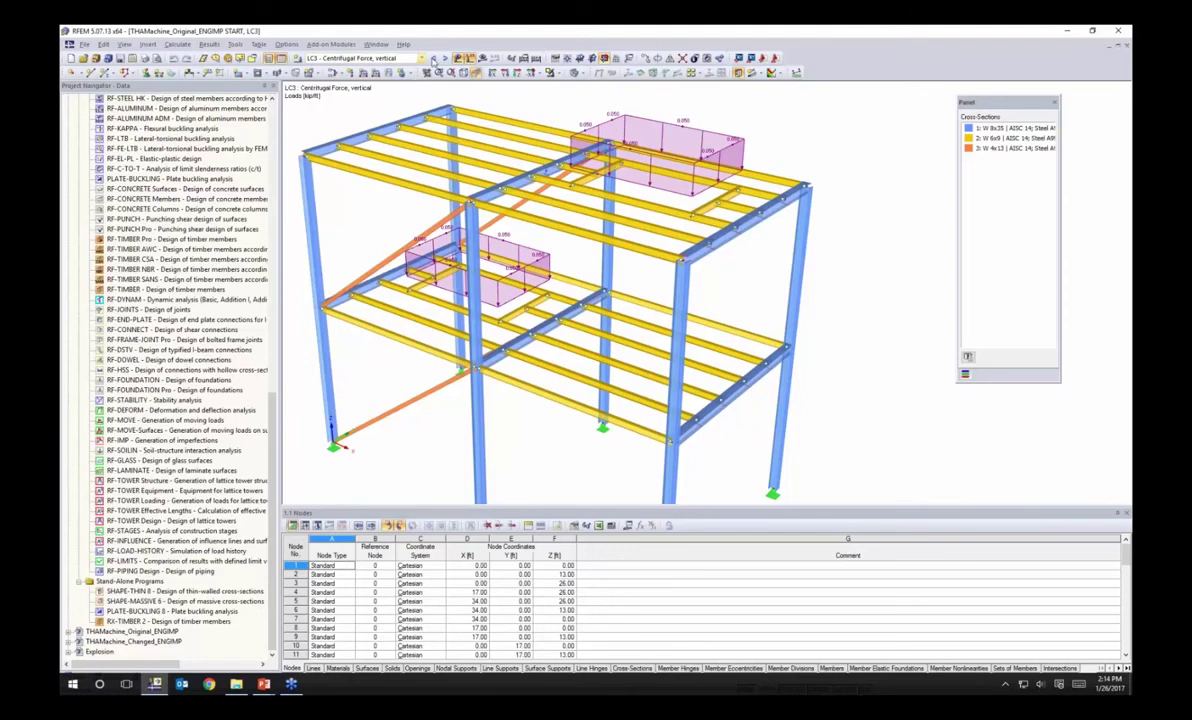
left_click(412, 58)
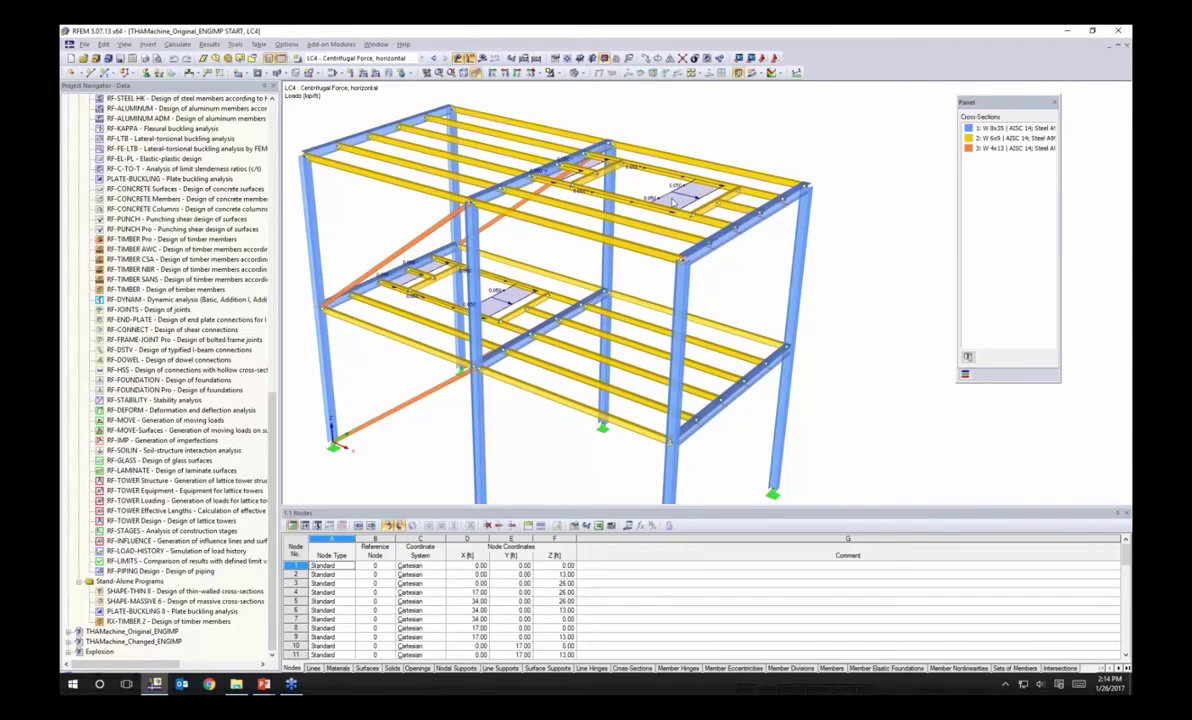
middle_click_drag(662, 330, 679, 266, "ctrl")
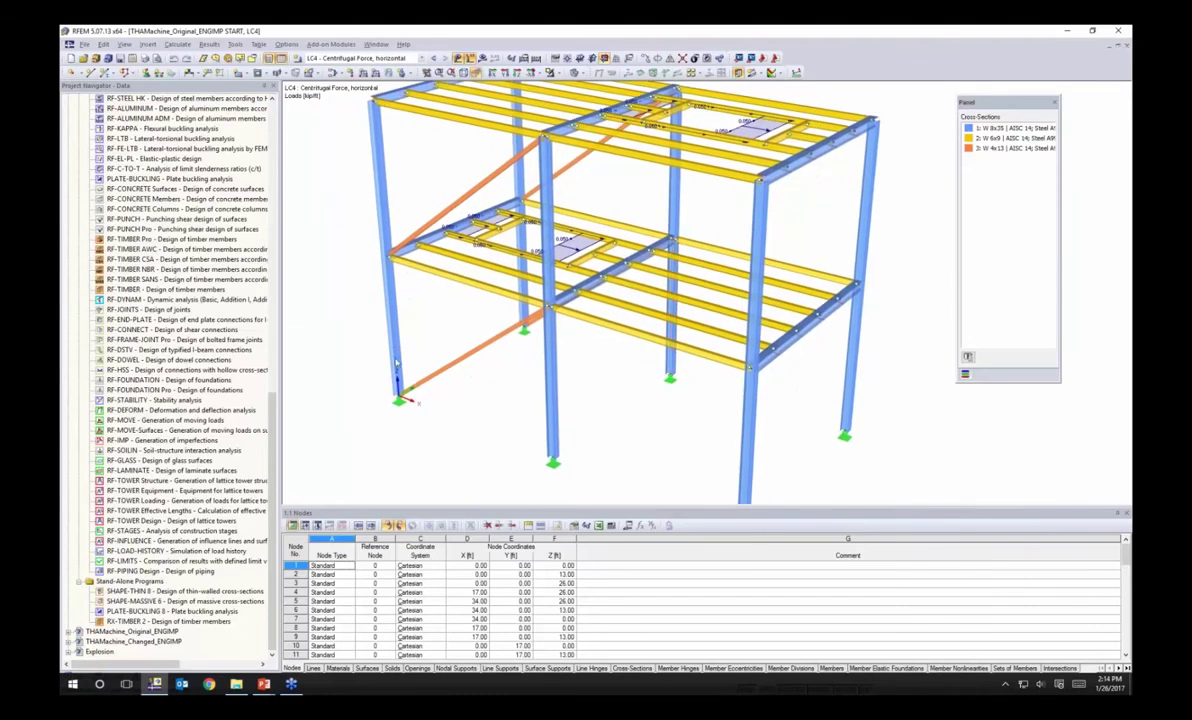
middle_click_drag(486, 357, 436, 390)
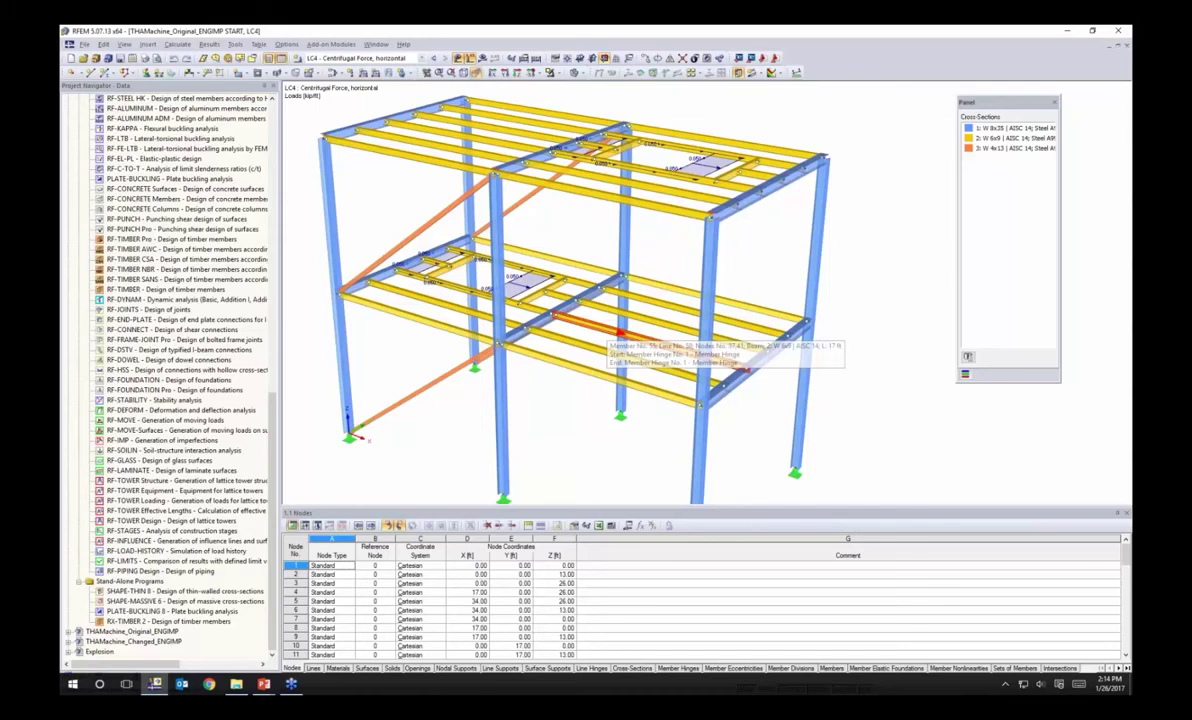
scroll(754, 289, "down", 4)
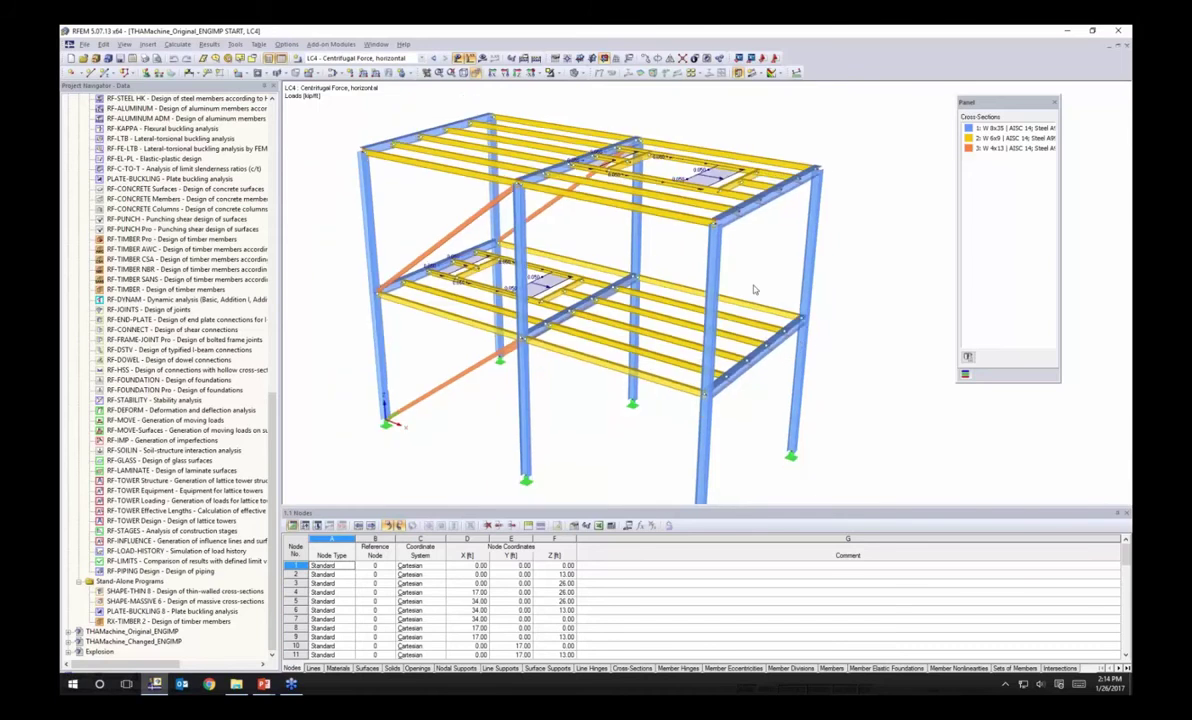
middle_click_drag(754, 296, 757, 284, "ctrl")
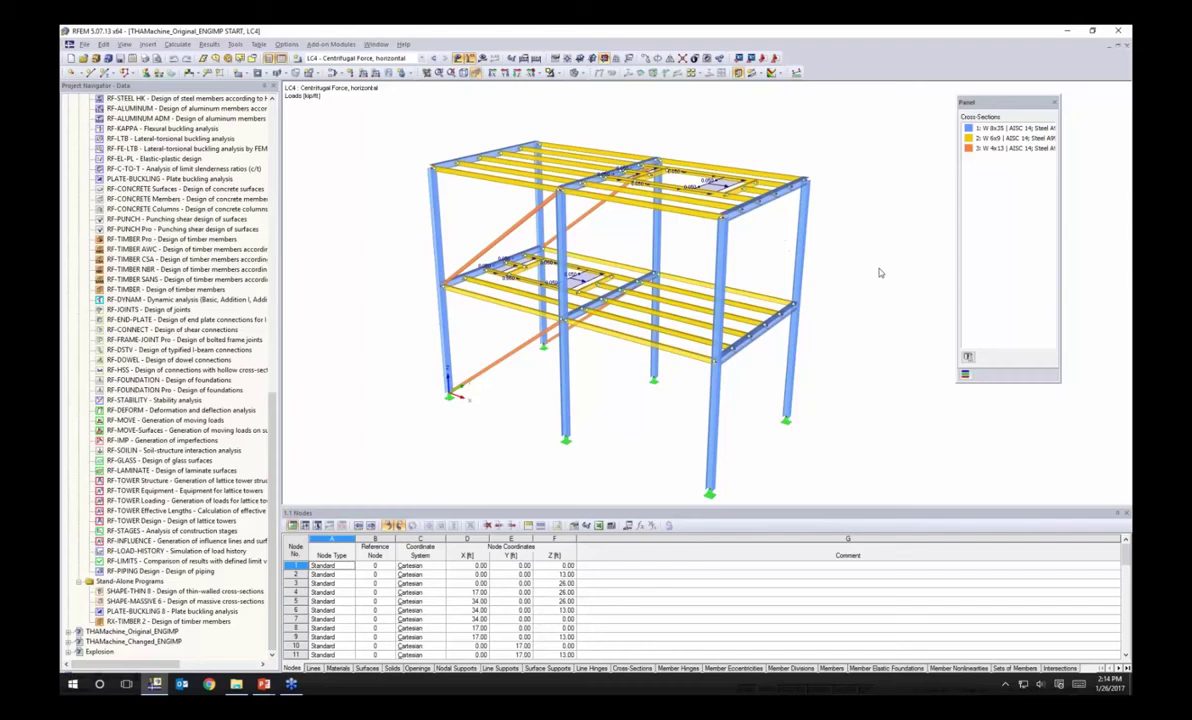
scroll(881, 273, "up", 1)
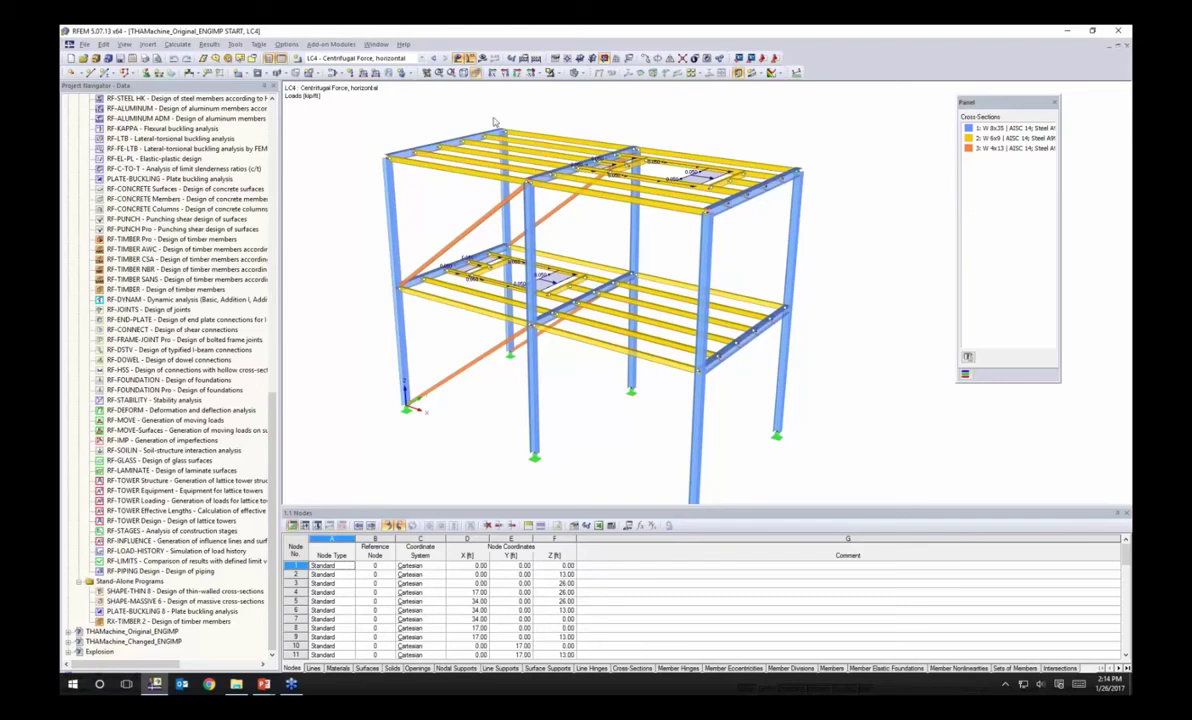
Look through the project's model data and add-on modules to locate RF-DYNAM Pro among the favorites
scroll(260, 413, "up", 20)
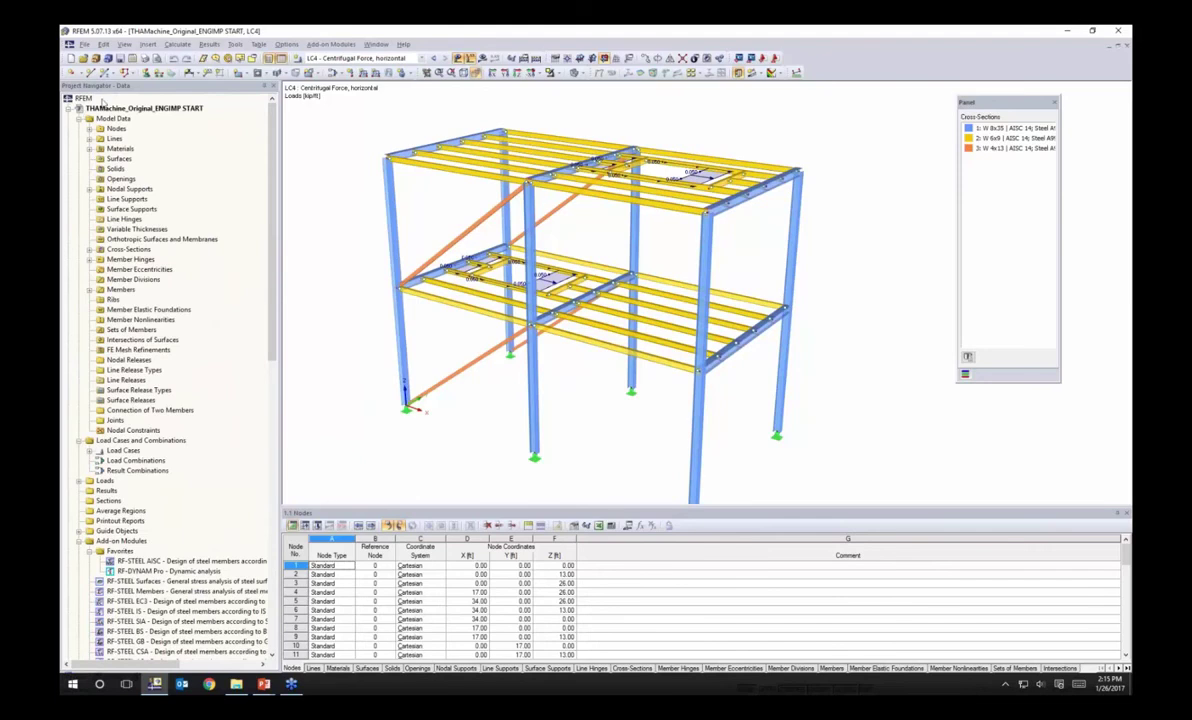
scroll(205, 238, "down", 10)
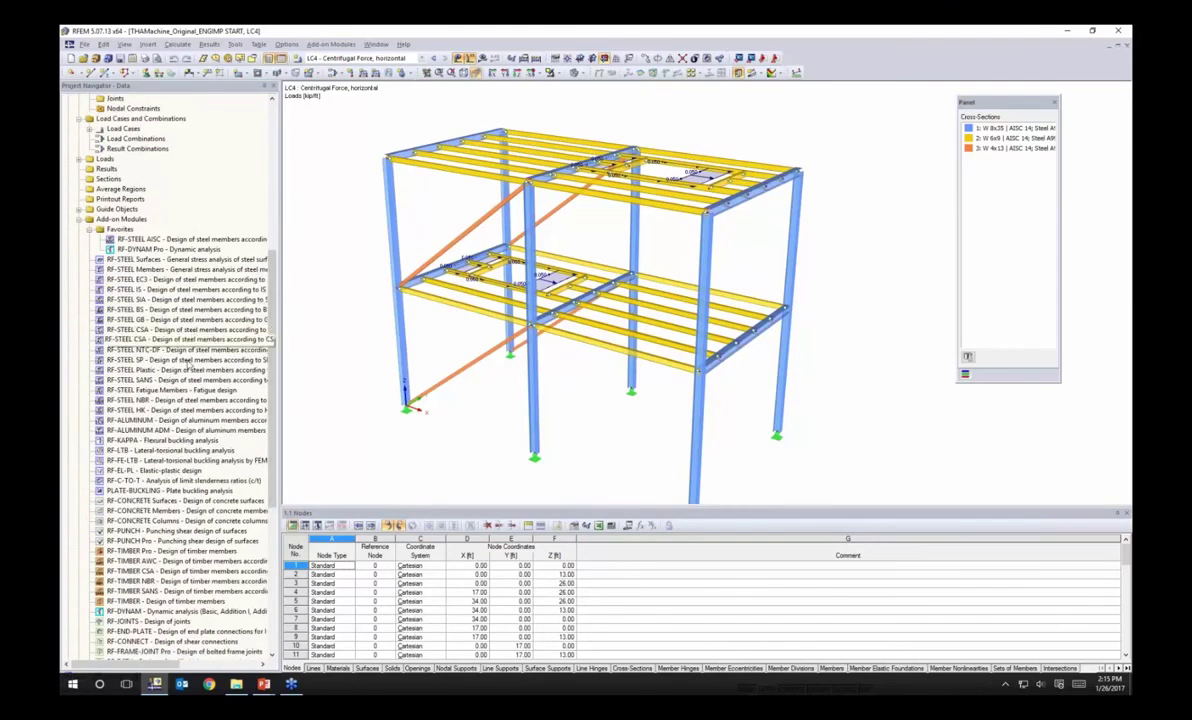
scroll(170, 475, "down", 1)
scroll(172, 483, "up", 5)
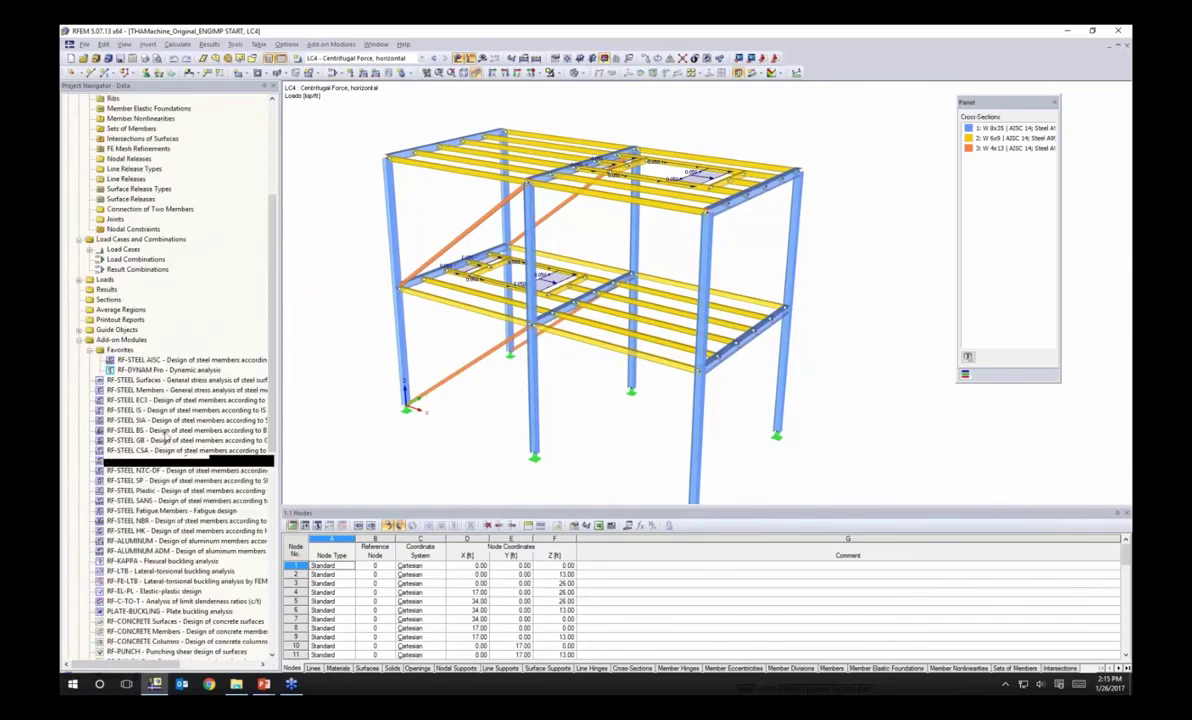
right_click(165, 370)
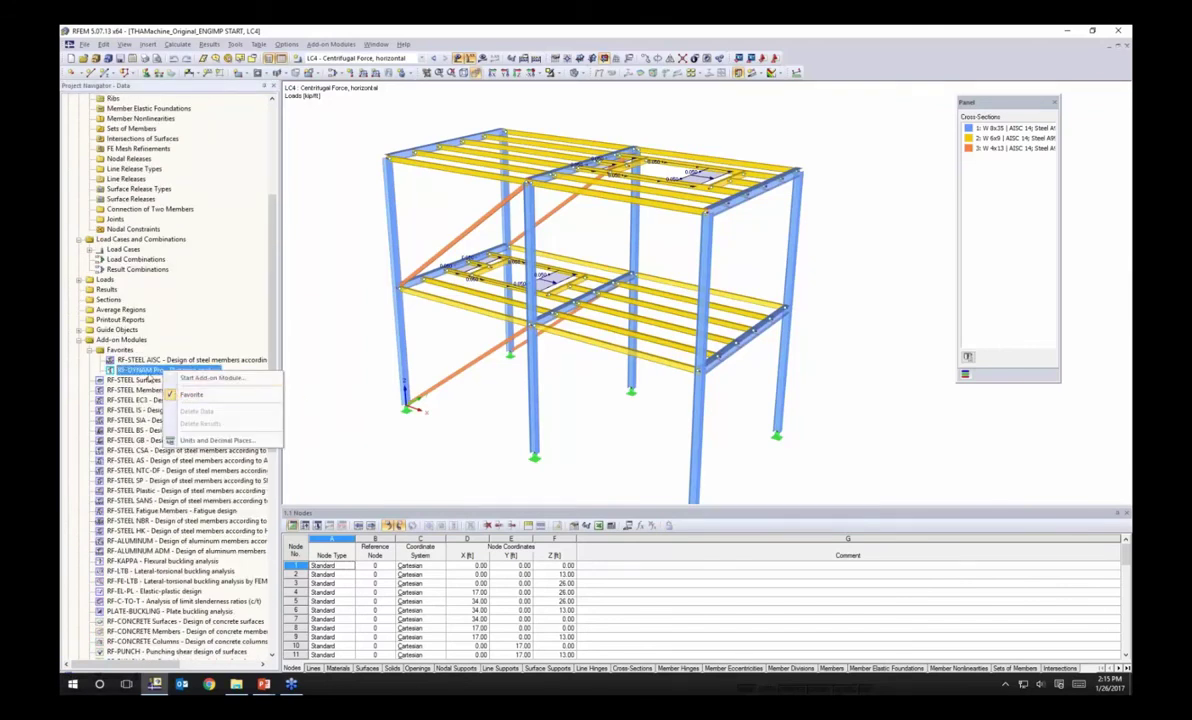
Start the RF-DYNAM Pro dynamic analysis module and activate mass combinations for the natural vibrations
left_click(322, 45)
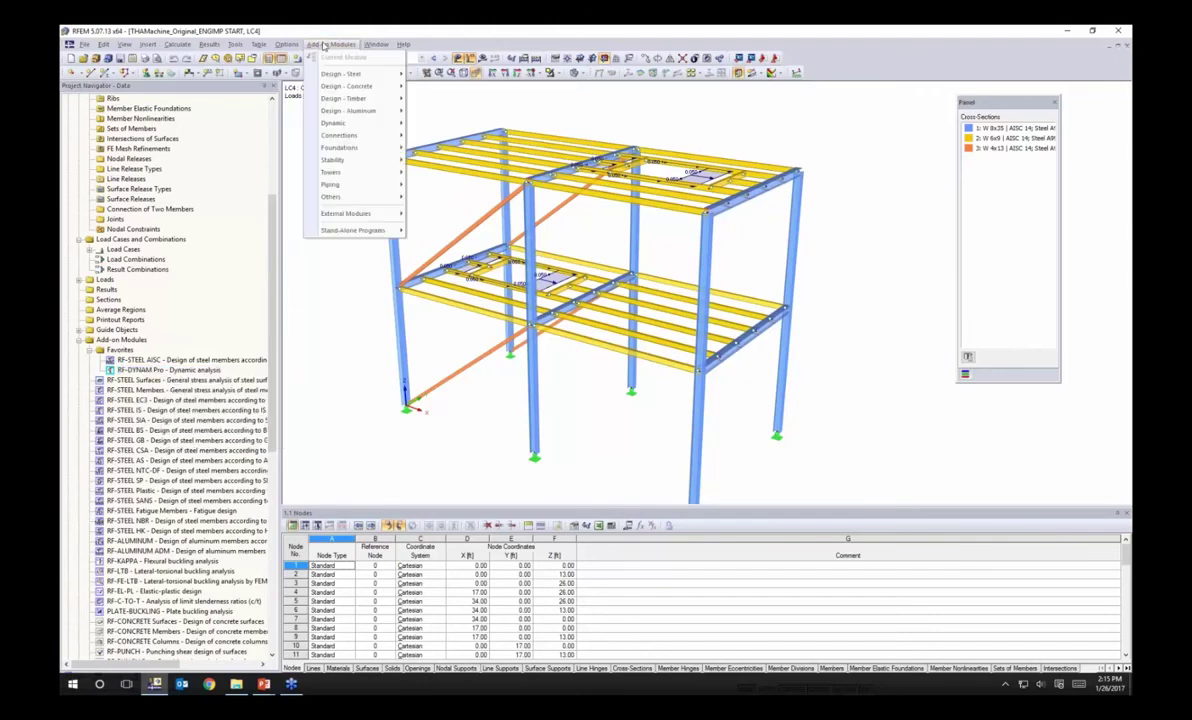
mouse_move(328, 101)
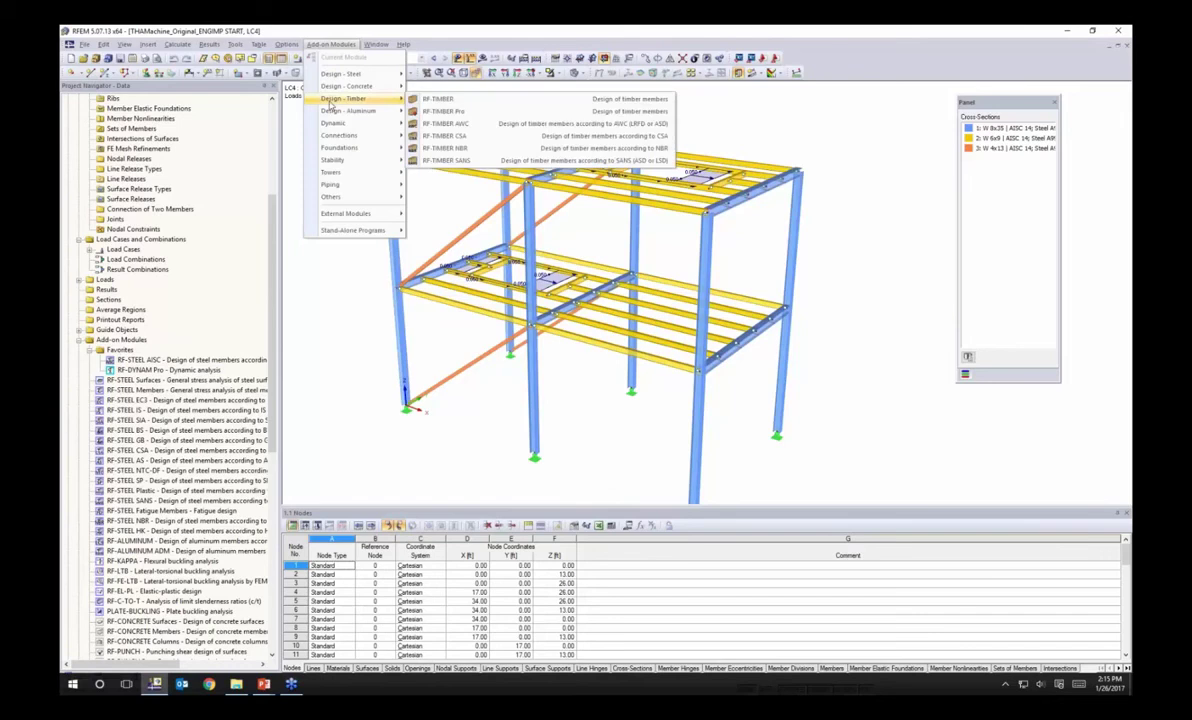
mouse_move(334, 127)
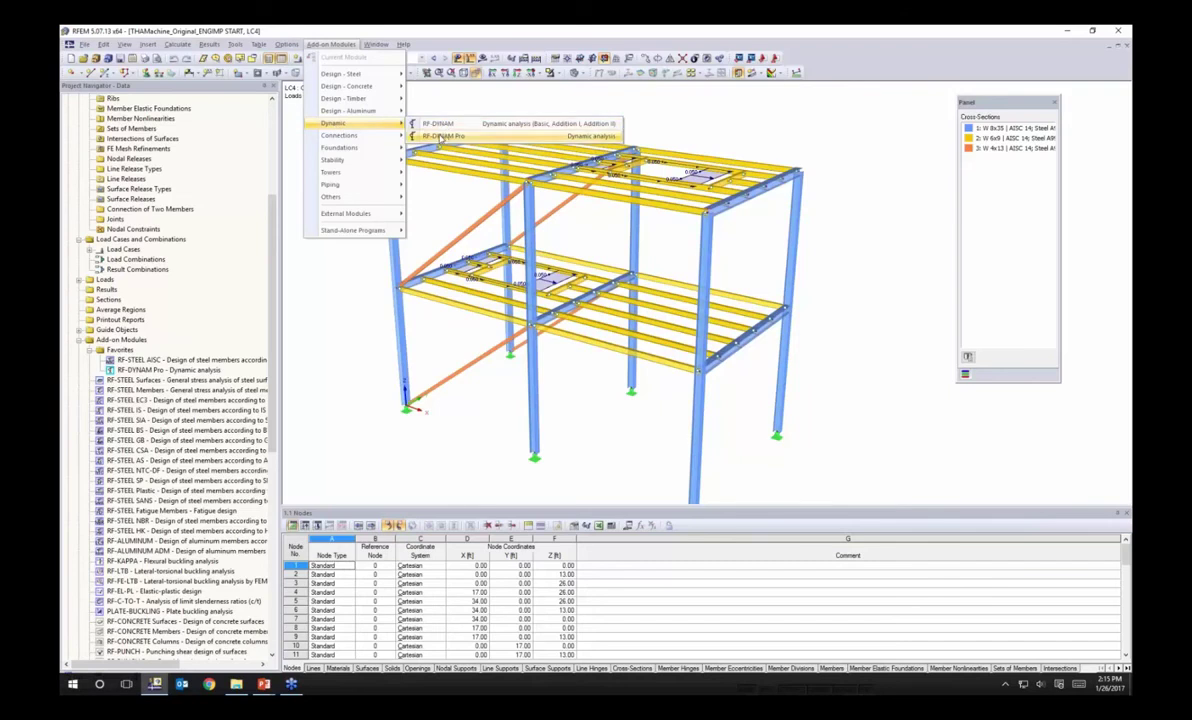
left_click(440, 136)
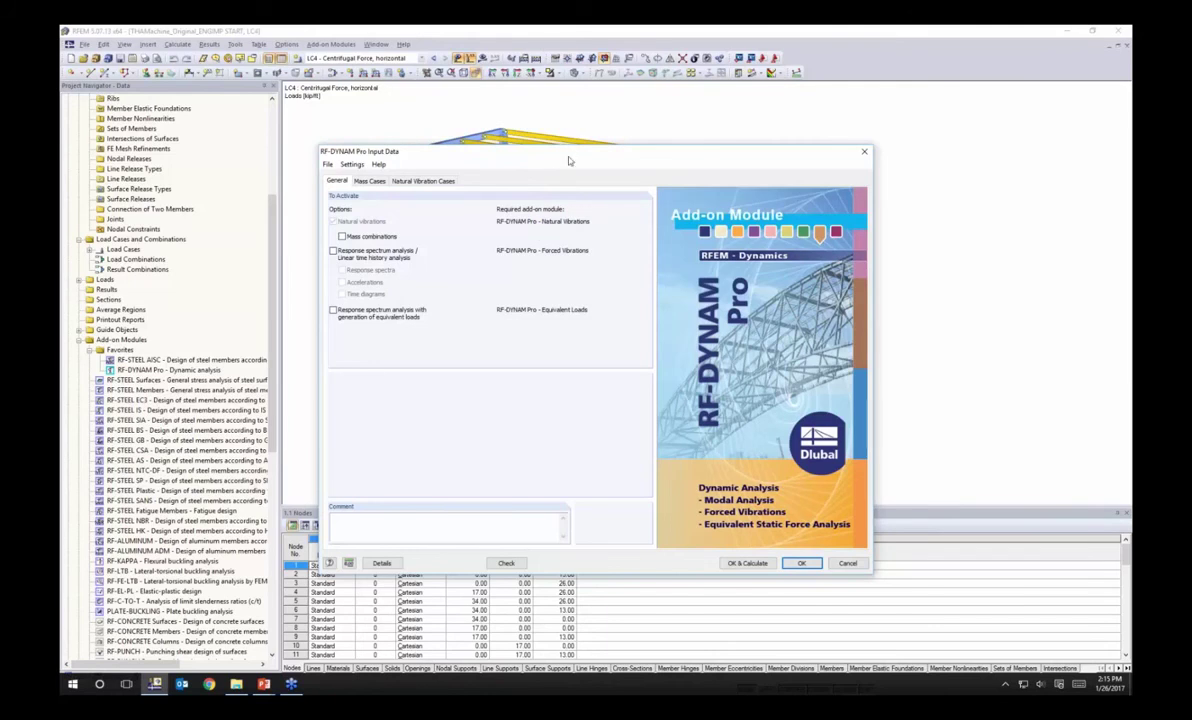
left_click_drag(569, 156, 577, 256)
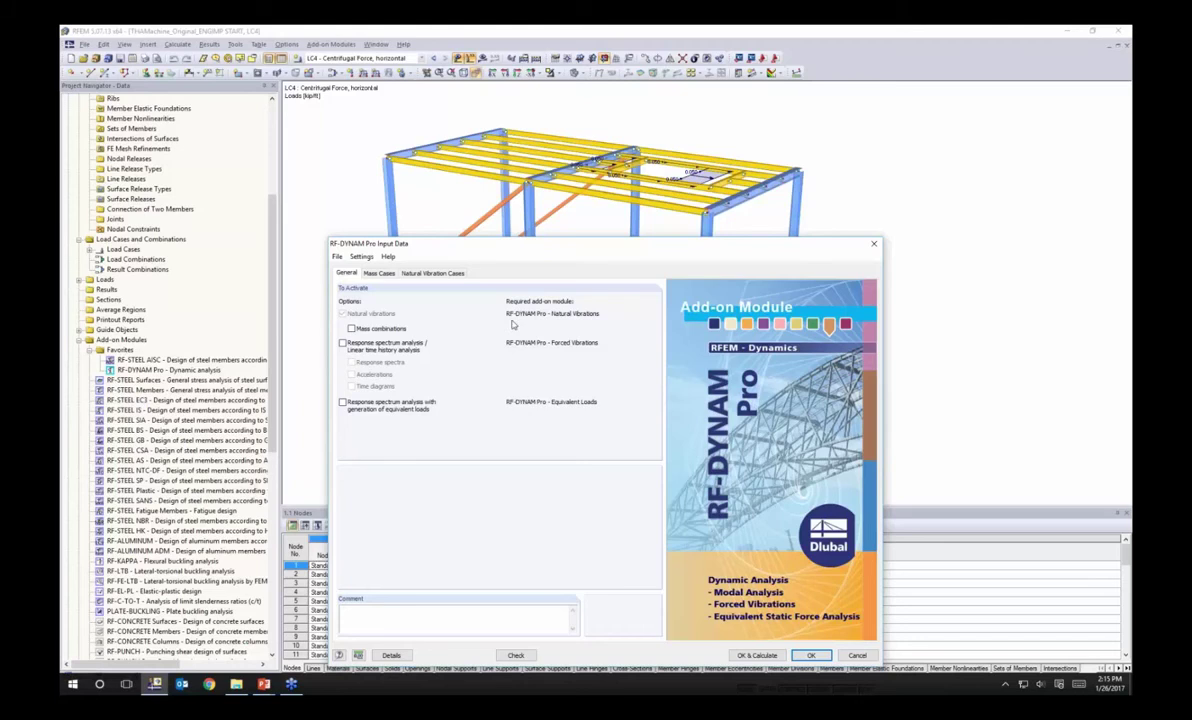
left_click_drag(466, 252, 481, 143)
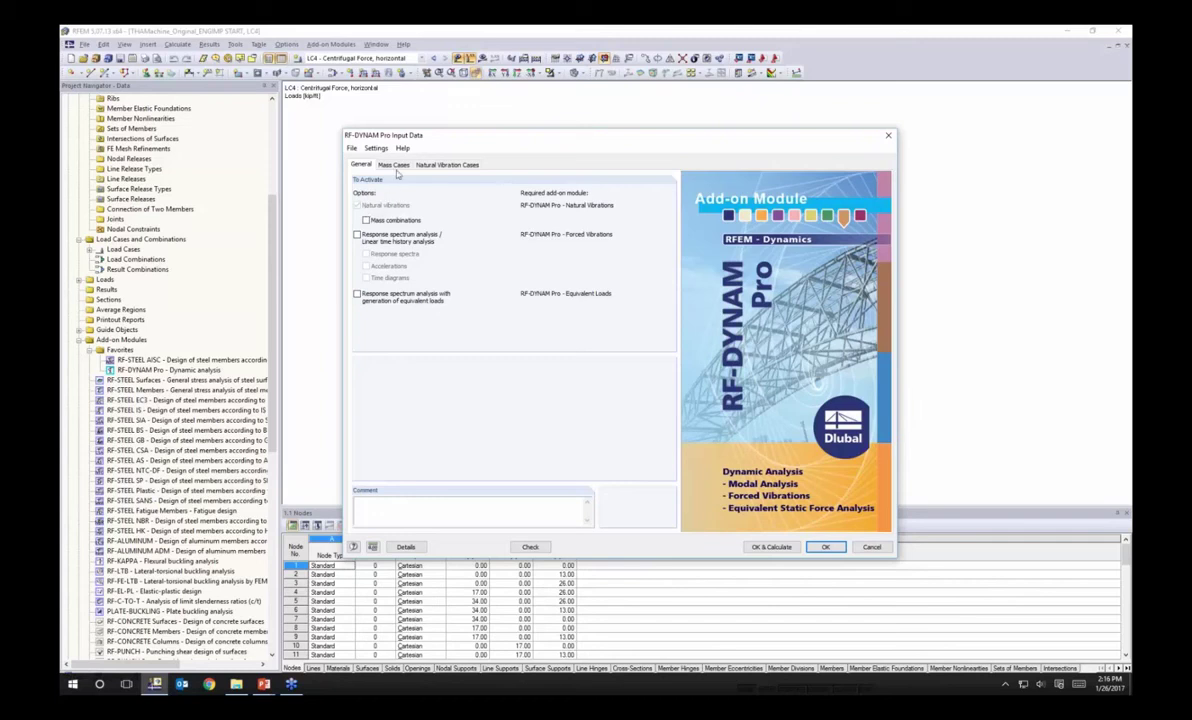
left_click(366, 220)
Describe mass case MC1 as "Dead Load - Structure" and take its masses from the force components of LC1 - Dead Load instead of self-weight
left_click(393, 164)
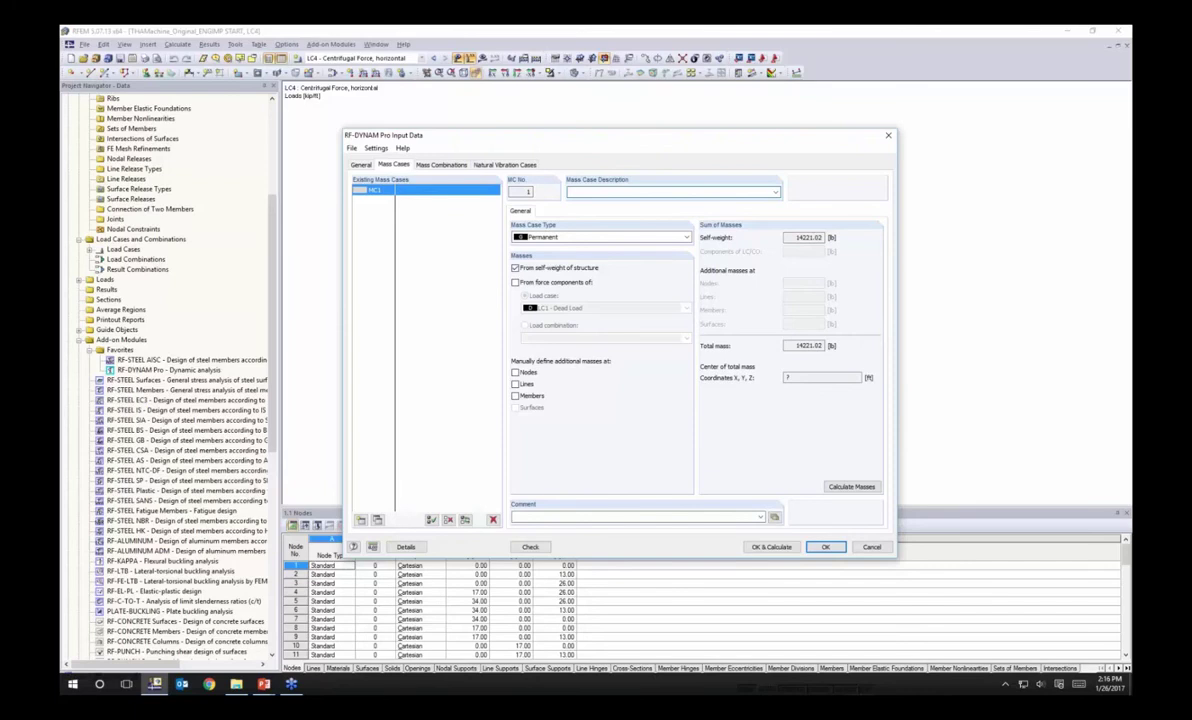
type("Dead Load - Structure")
left_click(516, 269)
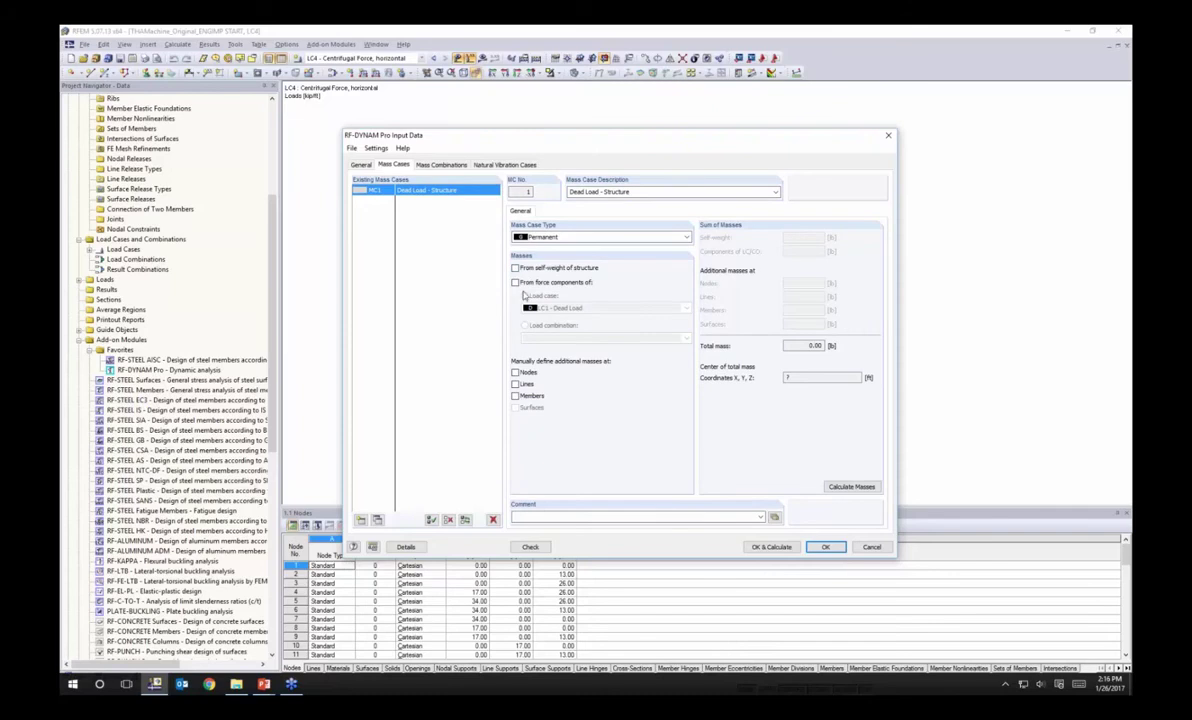
left_click(516, 283)
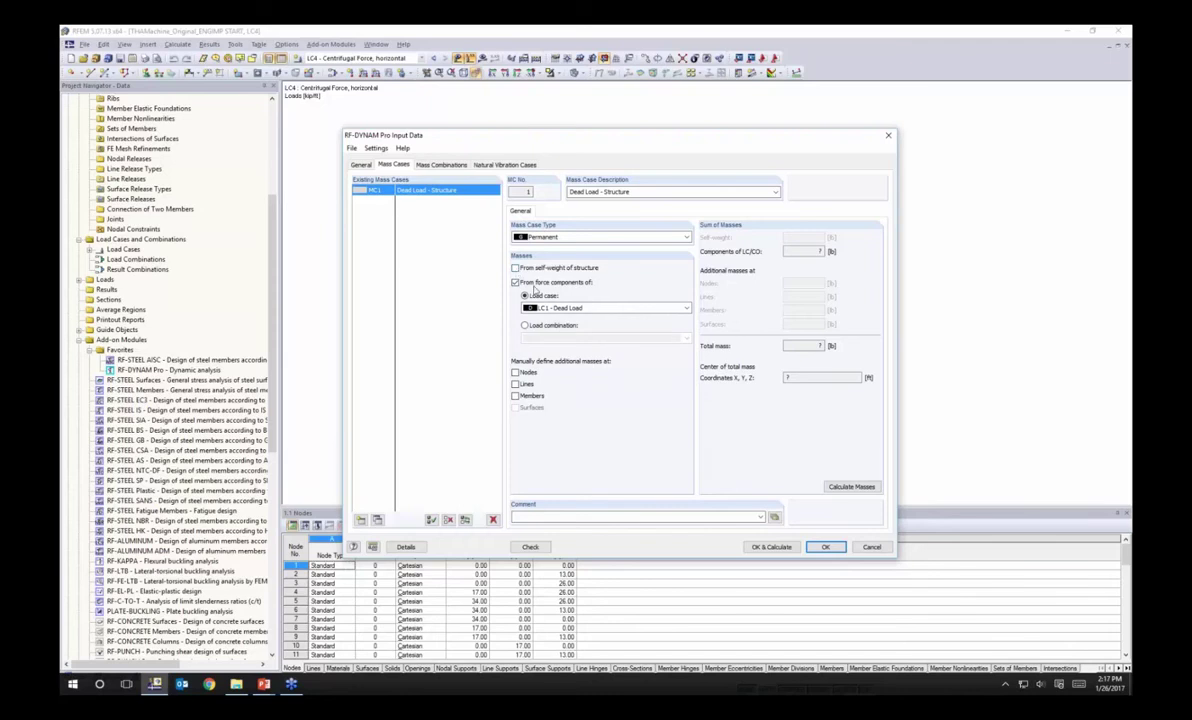
left_click(545, 308)
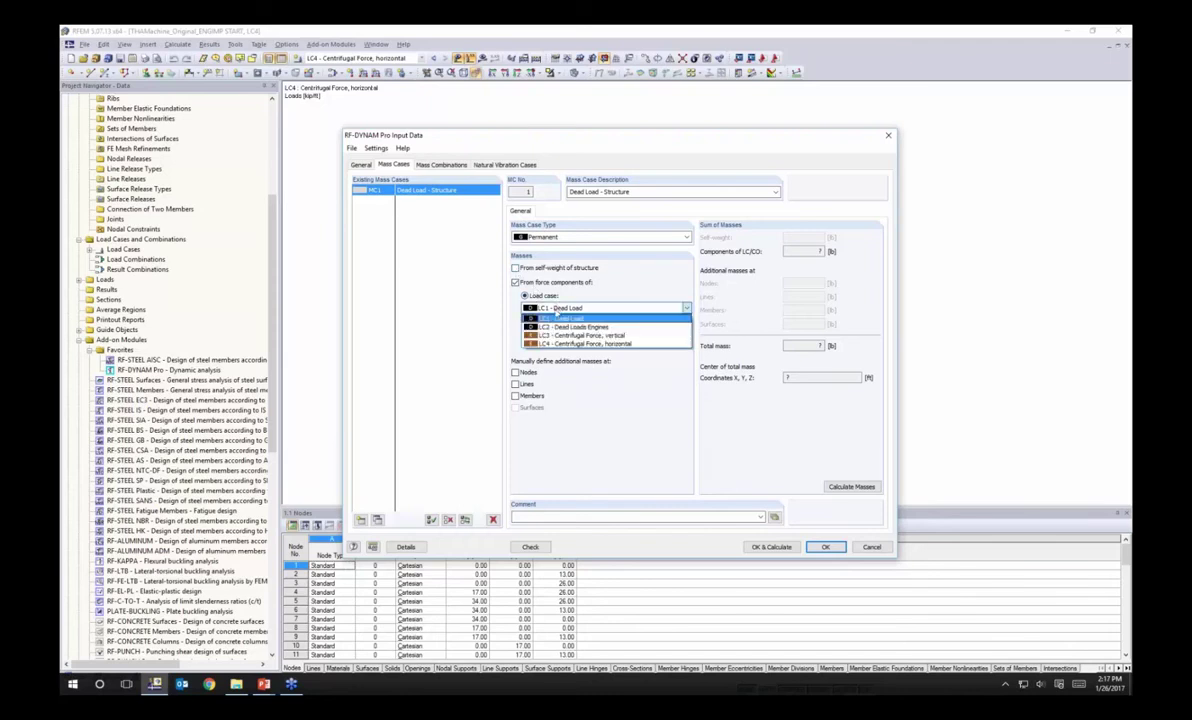
left_click(553, 319)
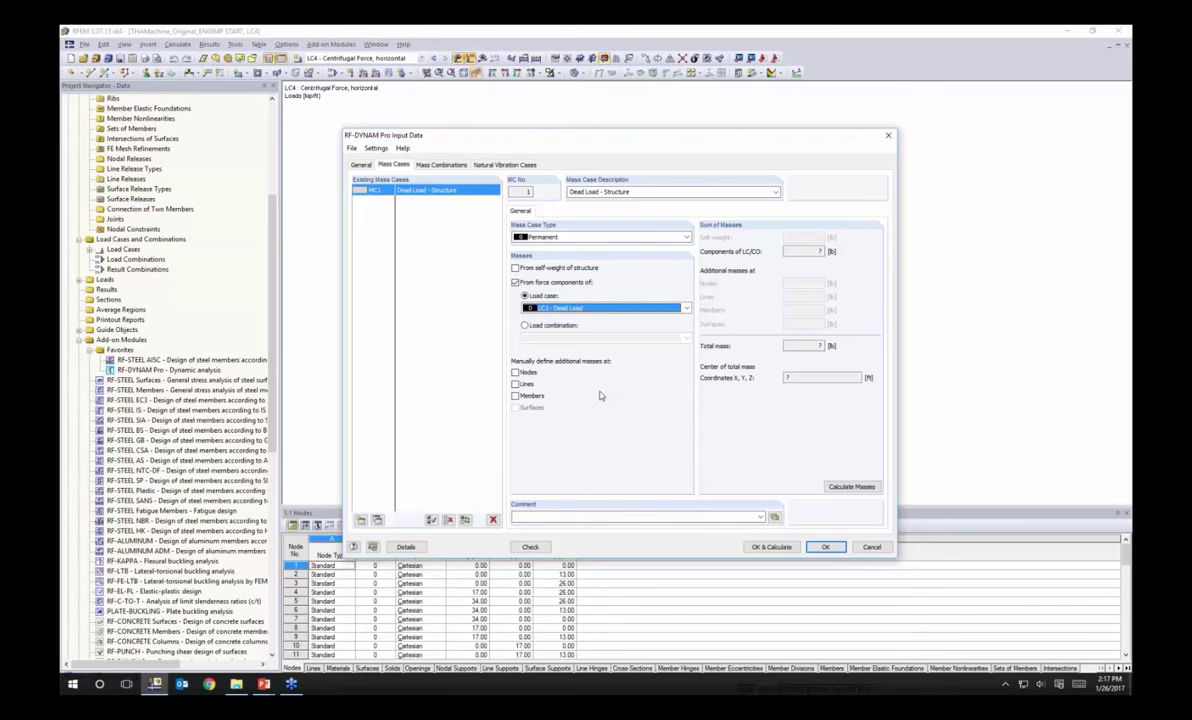
Add mass case MC2 "Dead Load - Engines" with masses from the force components of LC2 - Dead Loads Engines, excluding self-weight
left_click(361, 522)
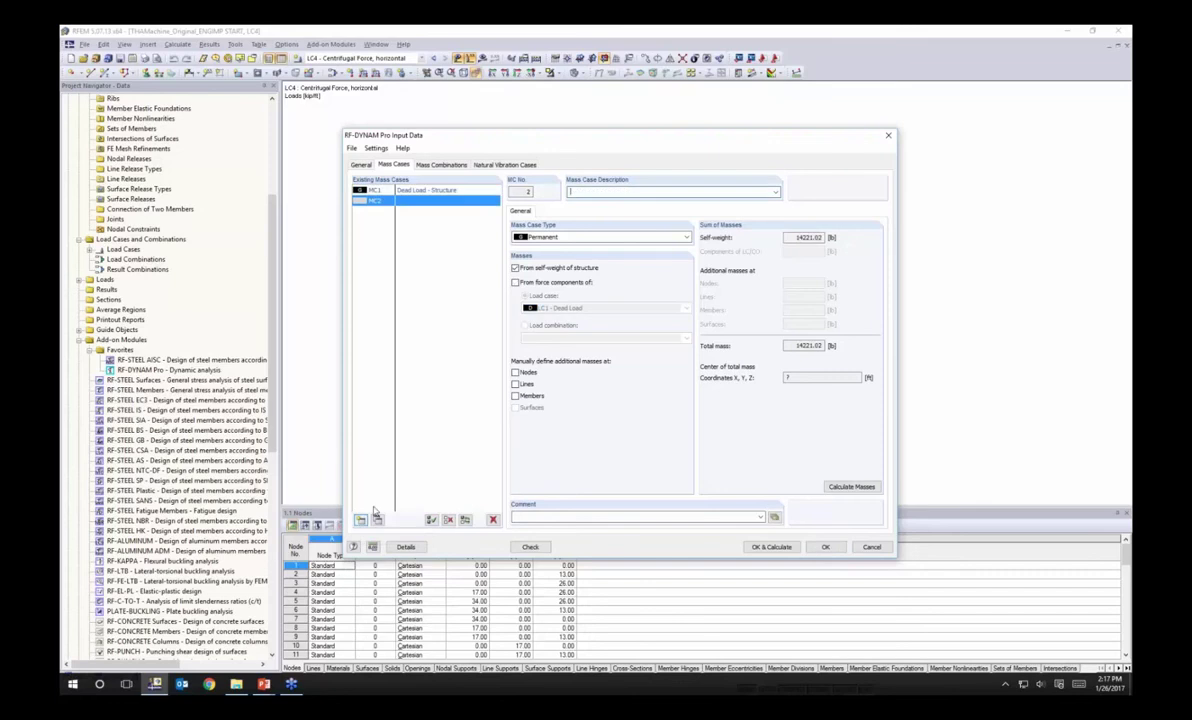
left_click(599, 189)
type("Dead Load - Engines")
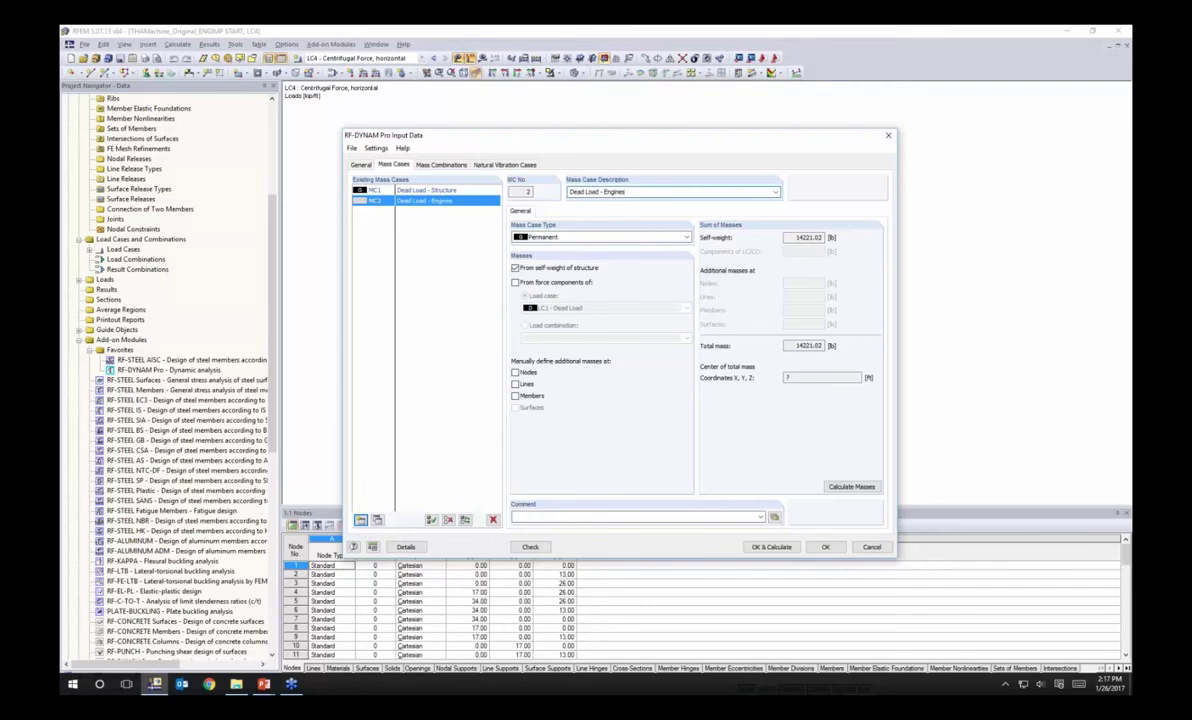
left_click(539, 269)
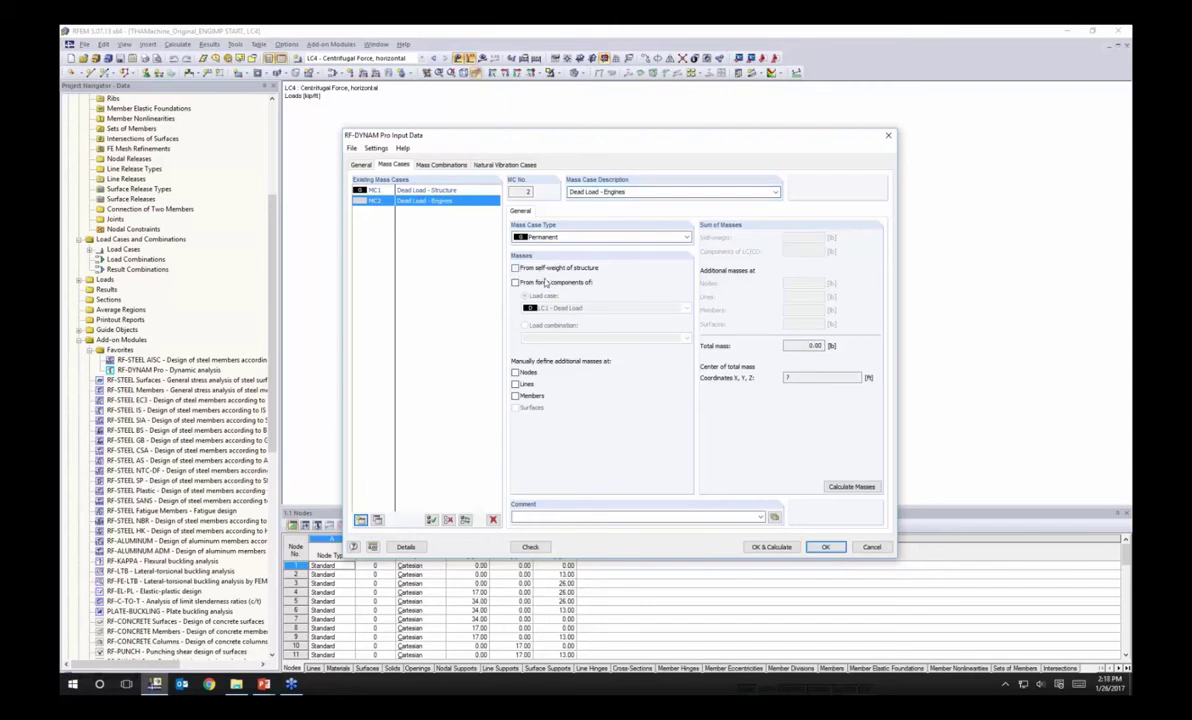
left_click(541, 283)
left_click(548, 308)
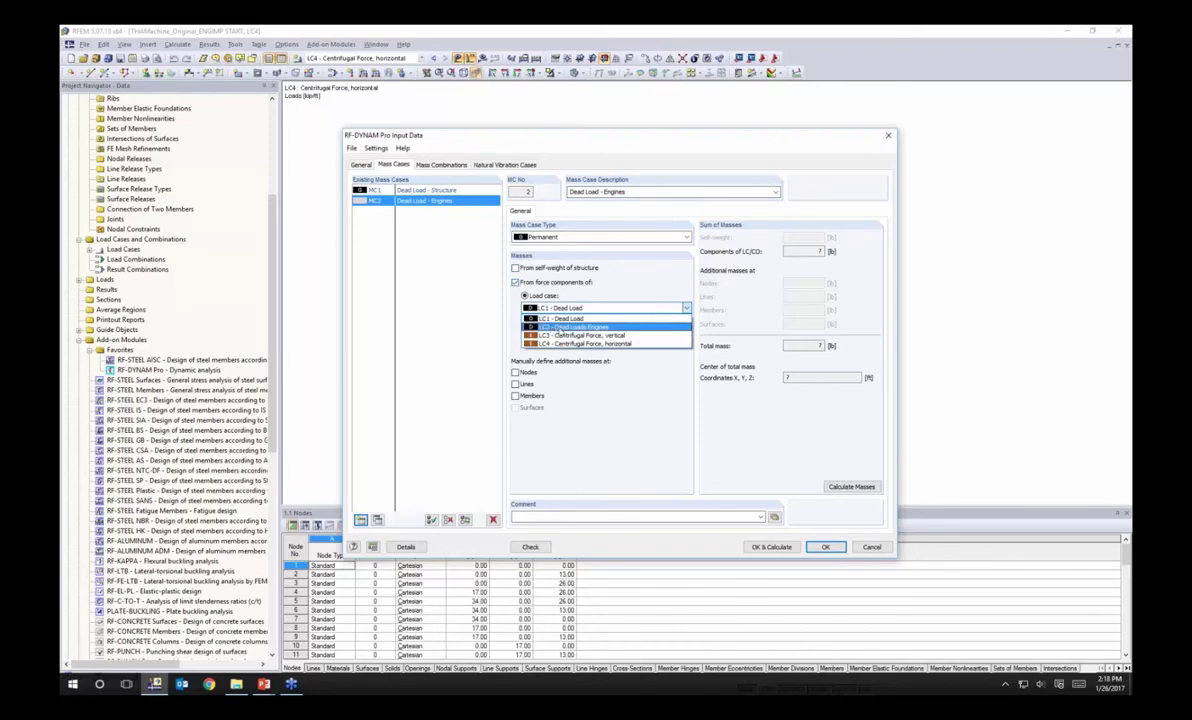
left_click(557, 328)
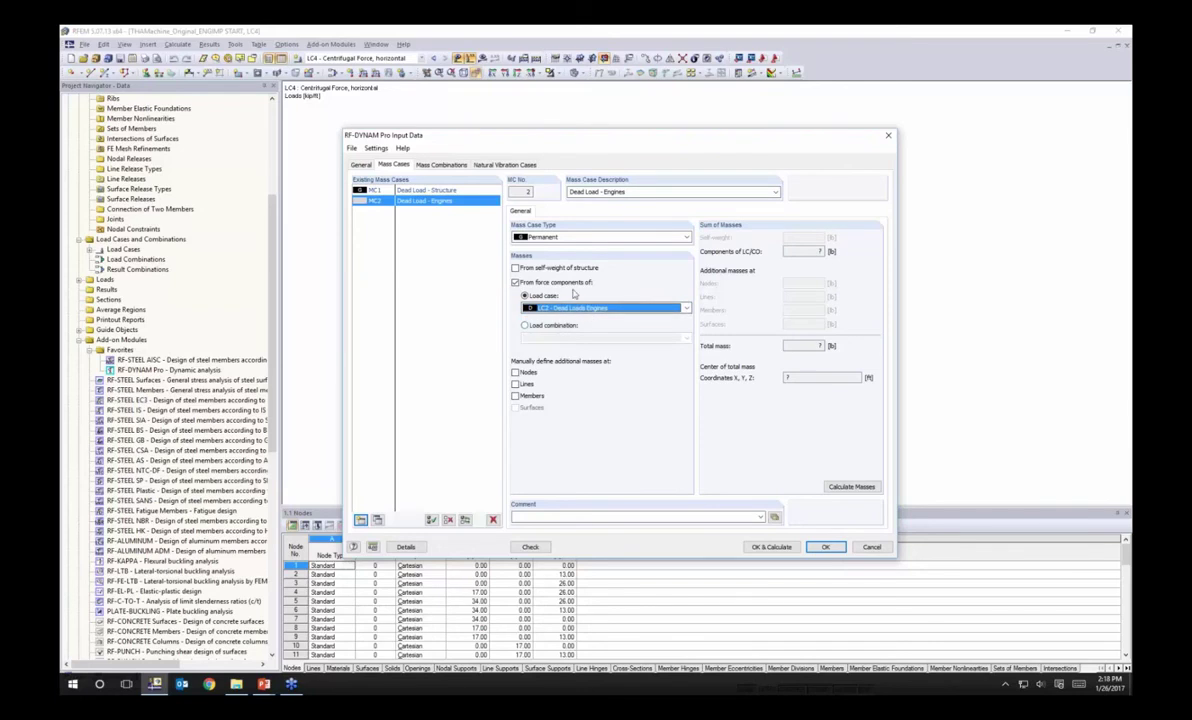
Assign mass cases MC1 and MC2 to mass combination MCO1, each with a factor of 1.00
left_click(433, 166)
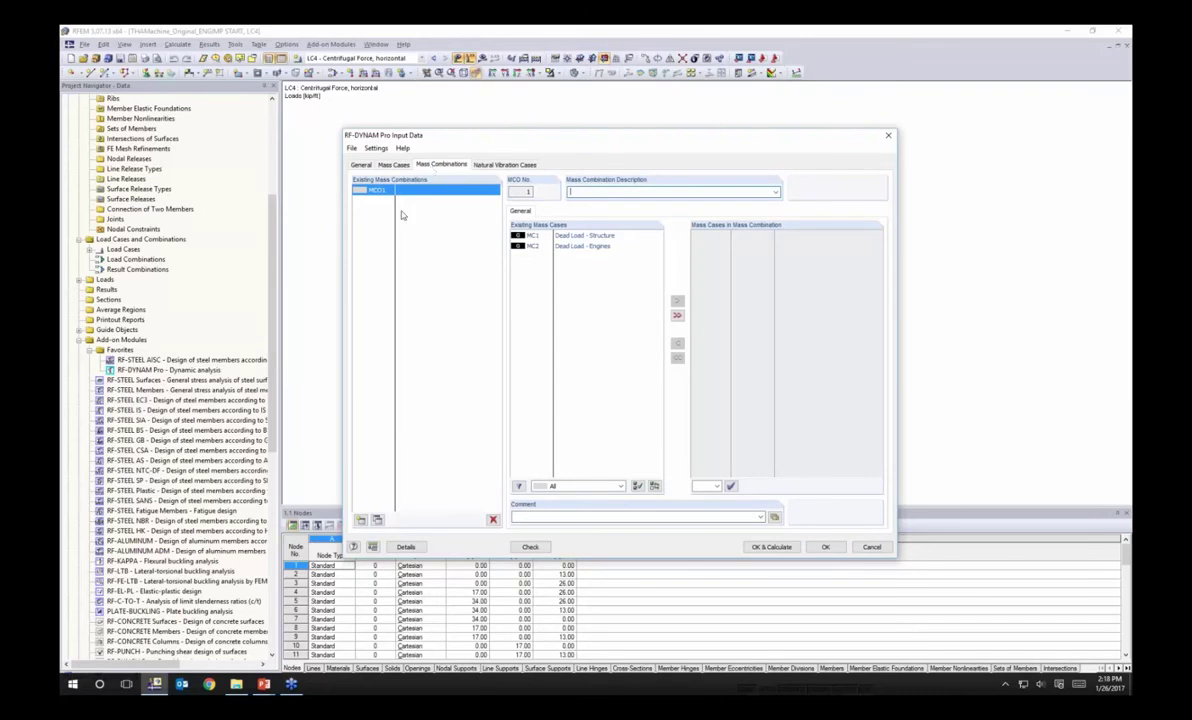
double_click(566, 235)
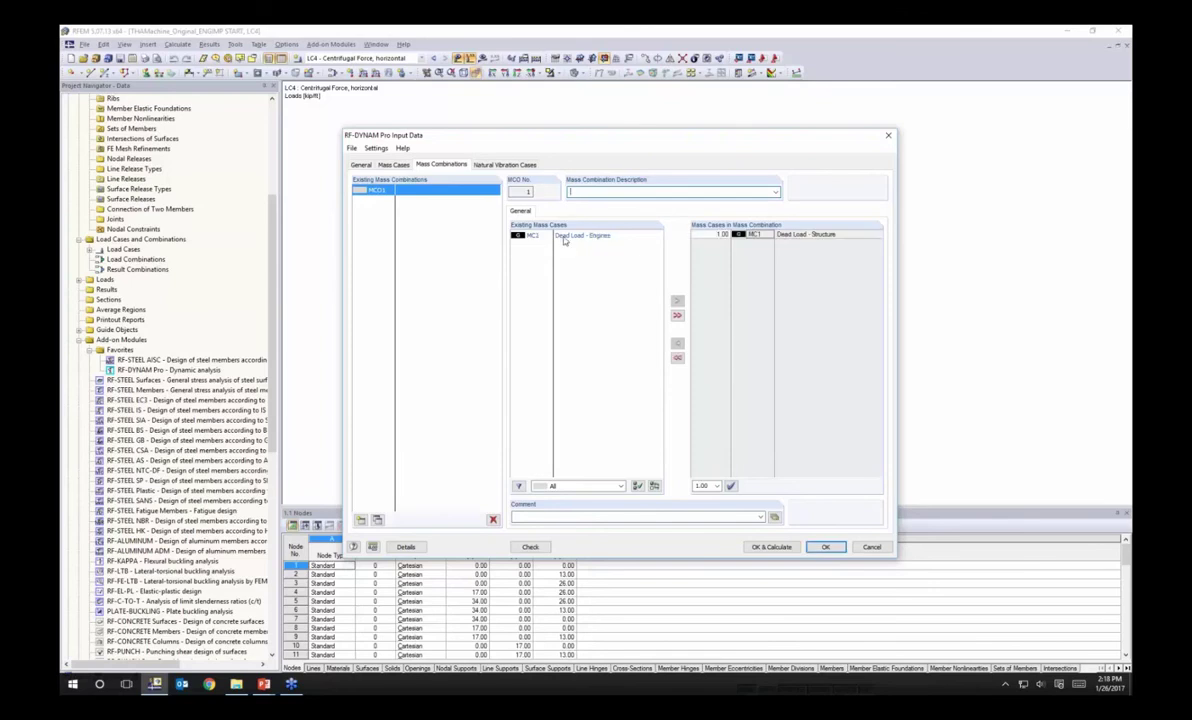
double_click(566, 236)
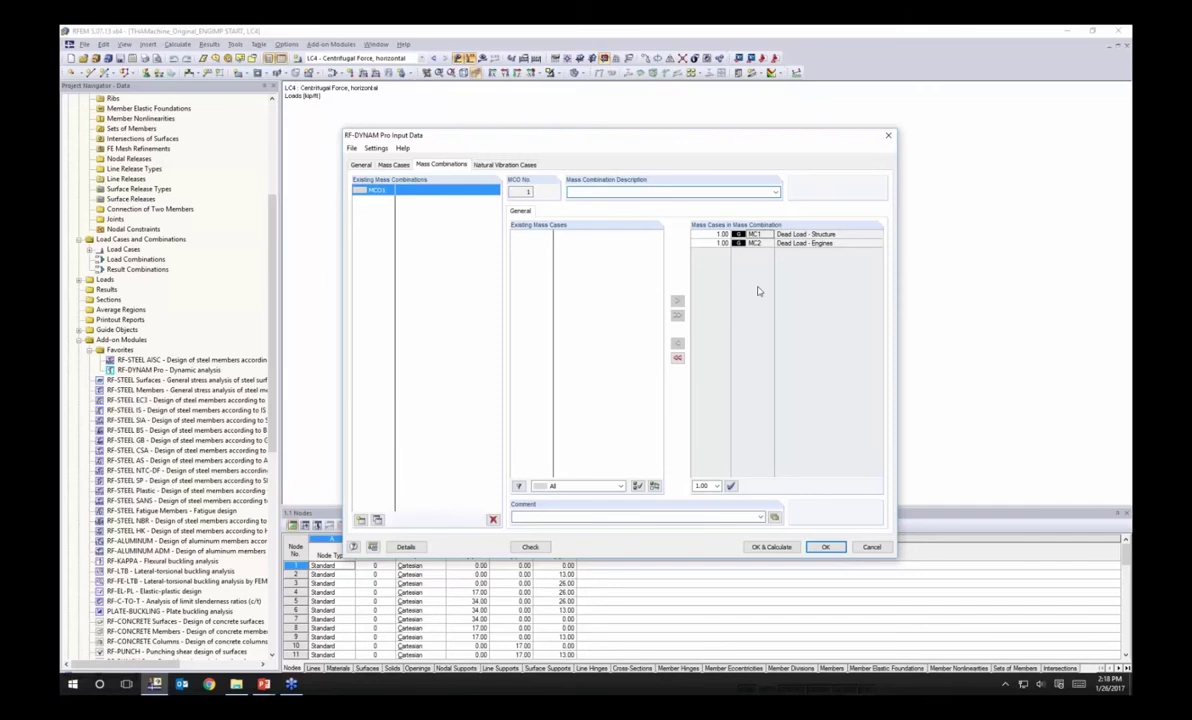
left_click(714, 243)
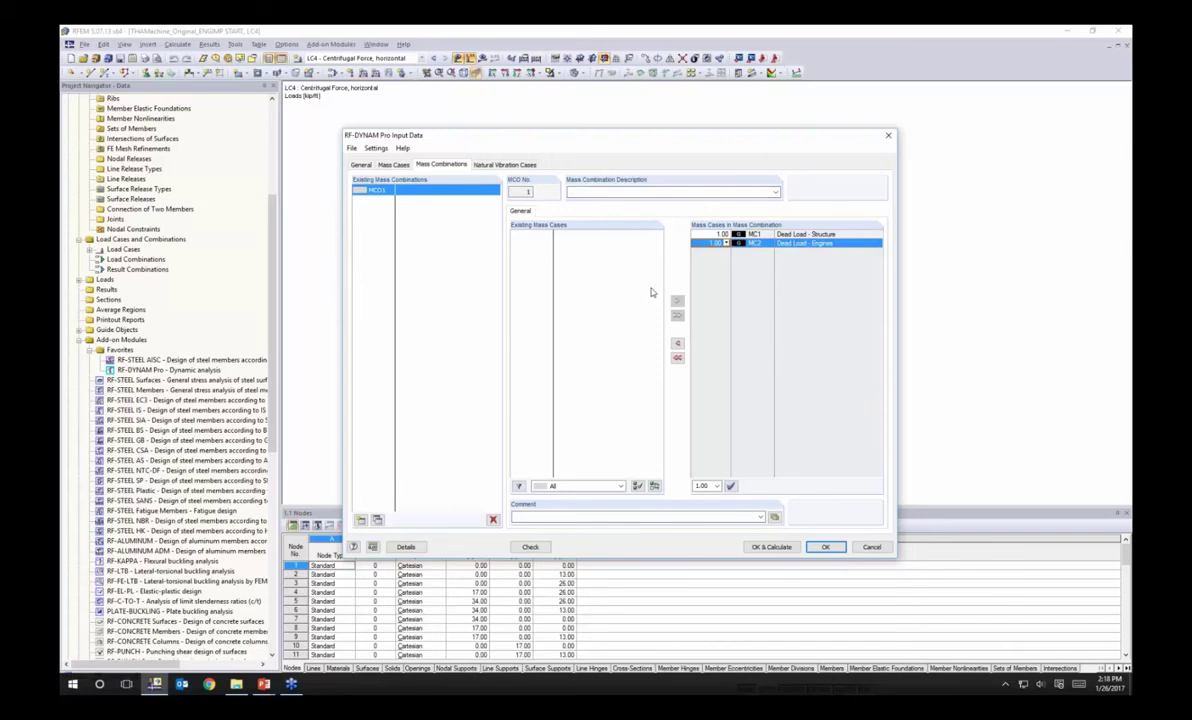
Set natural vibration case NVC1 to calculate the 10 lowest eigenvalues with mass combination MCO1 as the acting masses
left_click(506, 165)
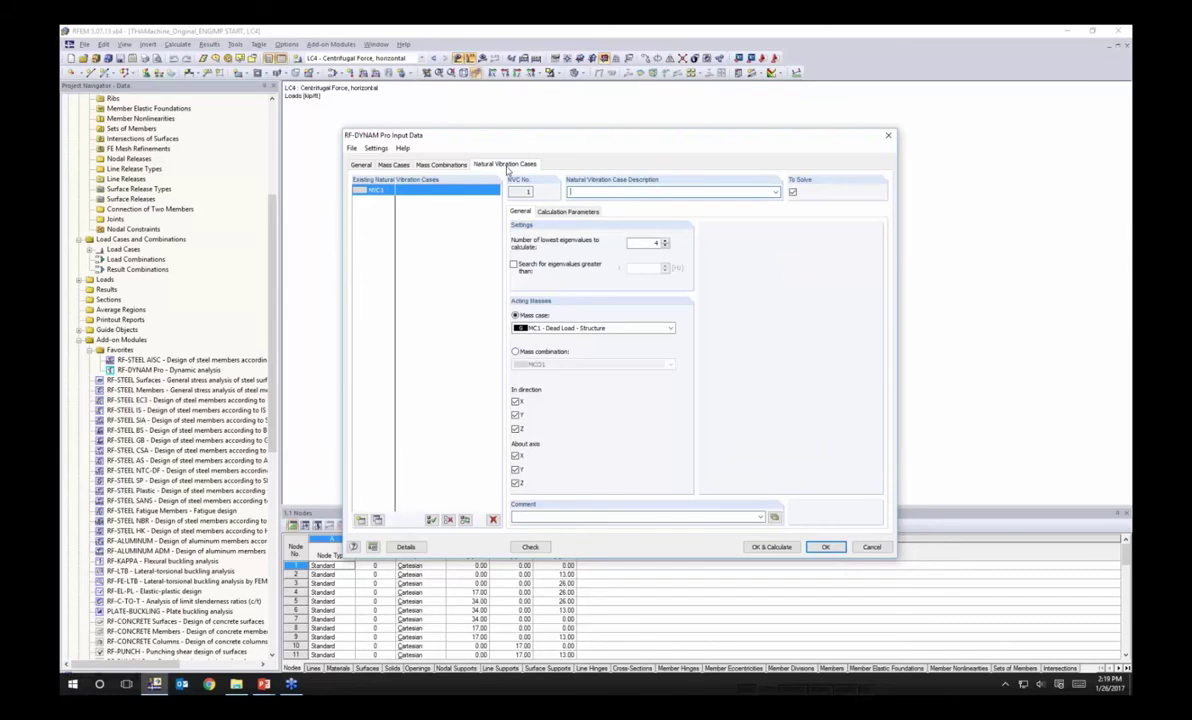
left_click(596, 193)
double_click(652, 243)
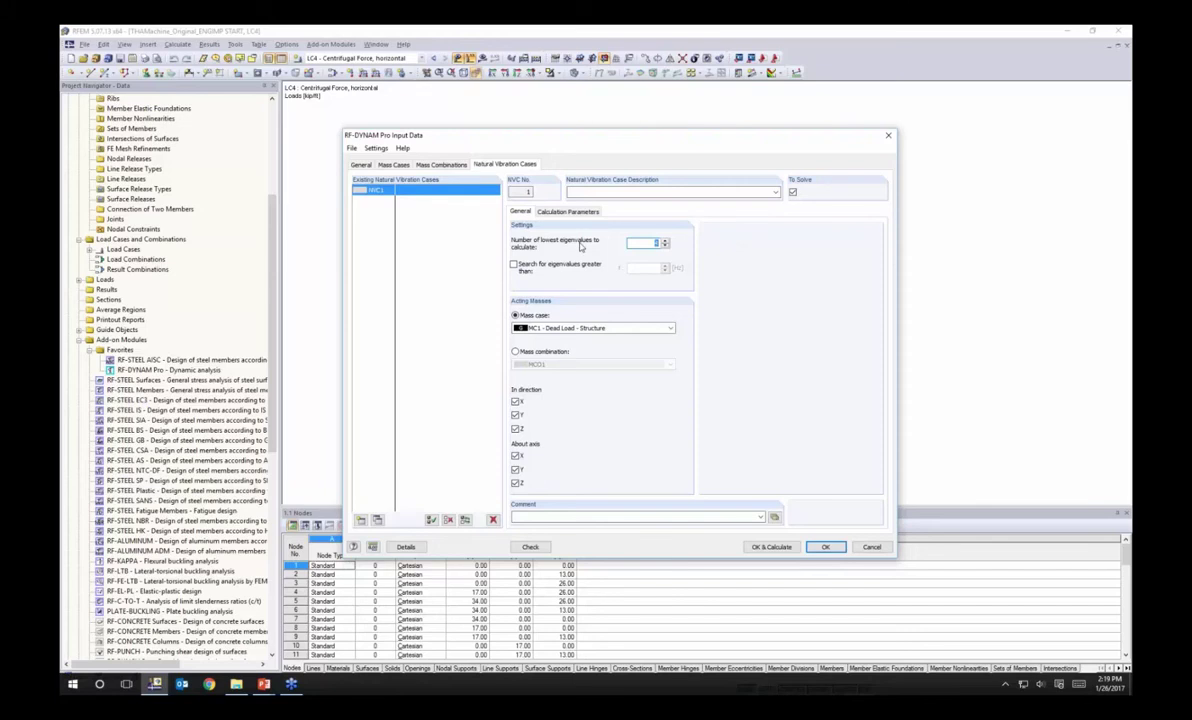
type("10")
left_click(527, 352)
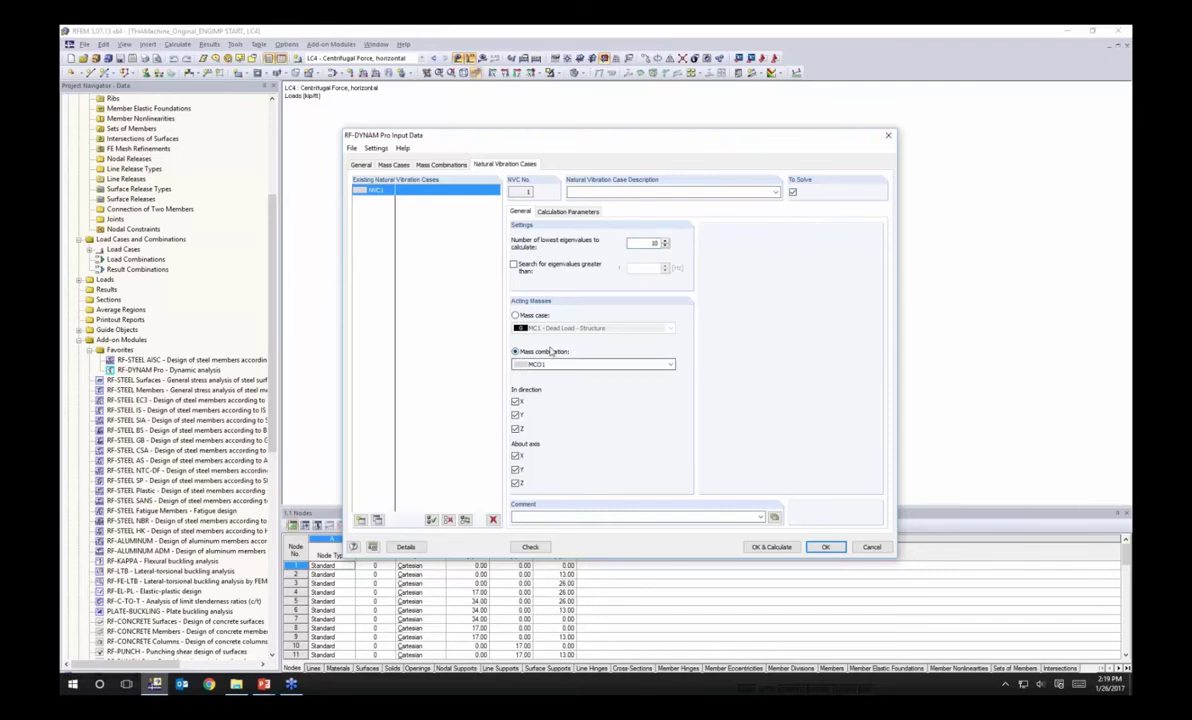
left_click(535, 364)
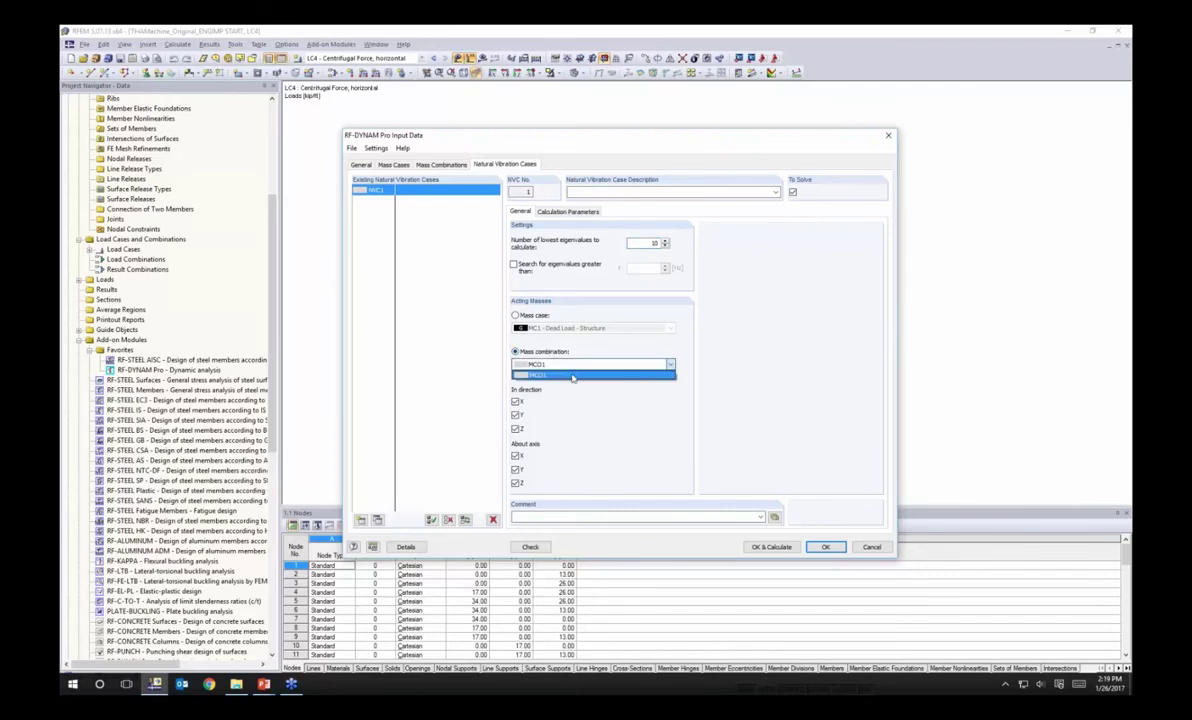
left_click(573, 375)
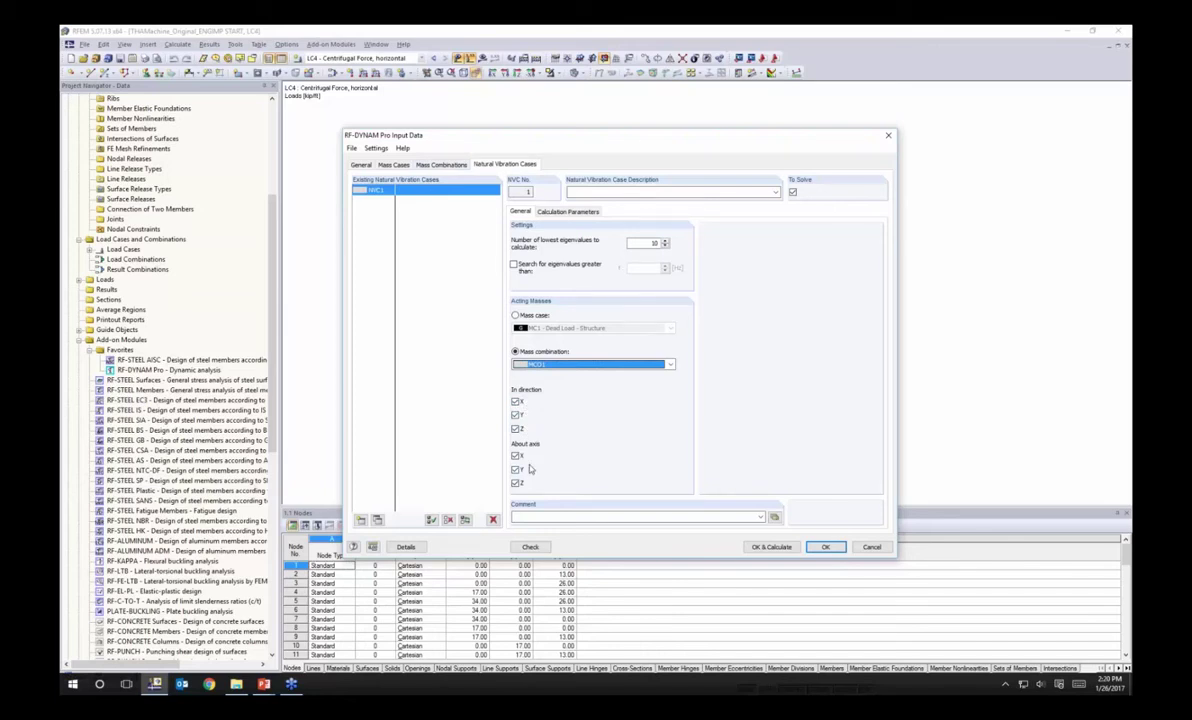
Review the calculation parameters of NVC1, run the natural vibration calculation, and enlarge the results table
left_click(567, 211)
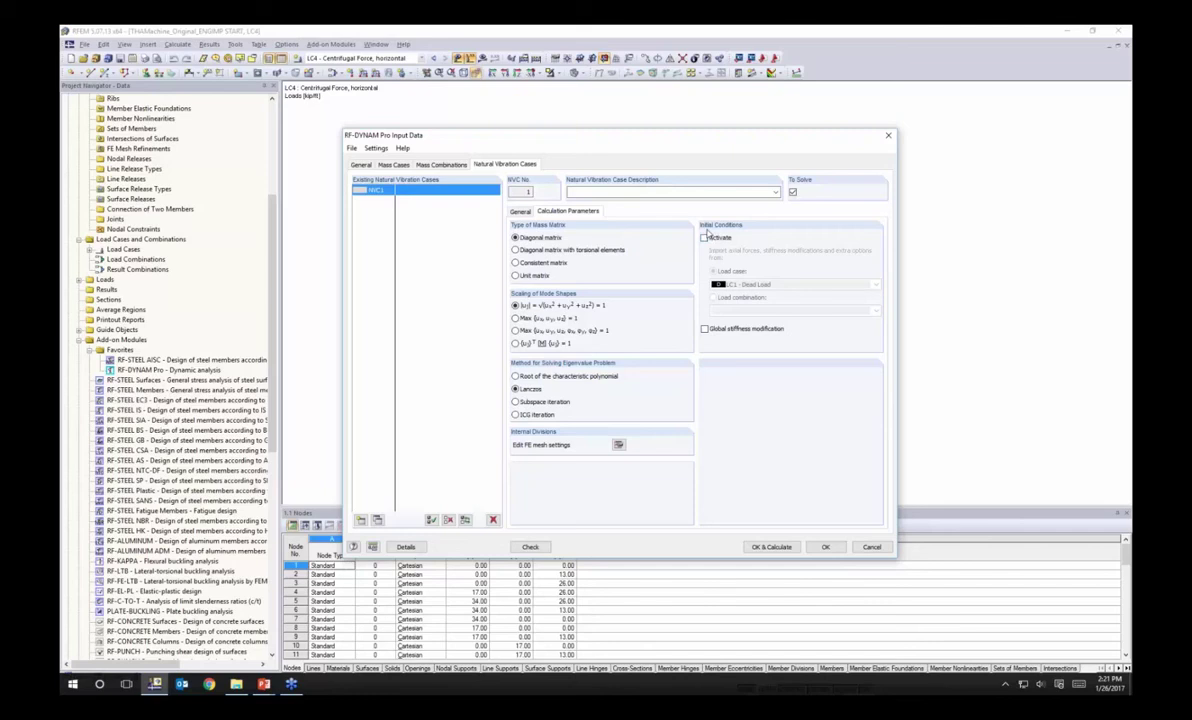
left_click(771, 546)
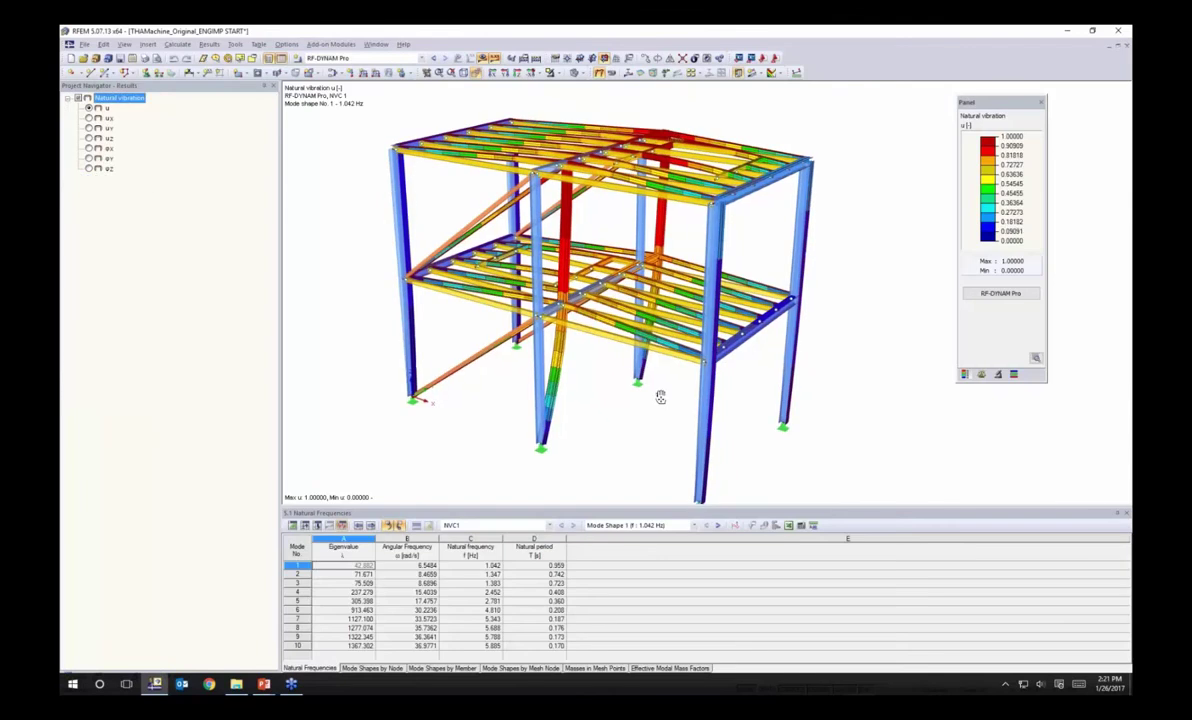
middle_click_drag(640, 488, 642, 440)
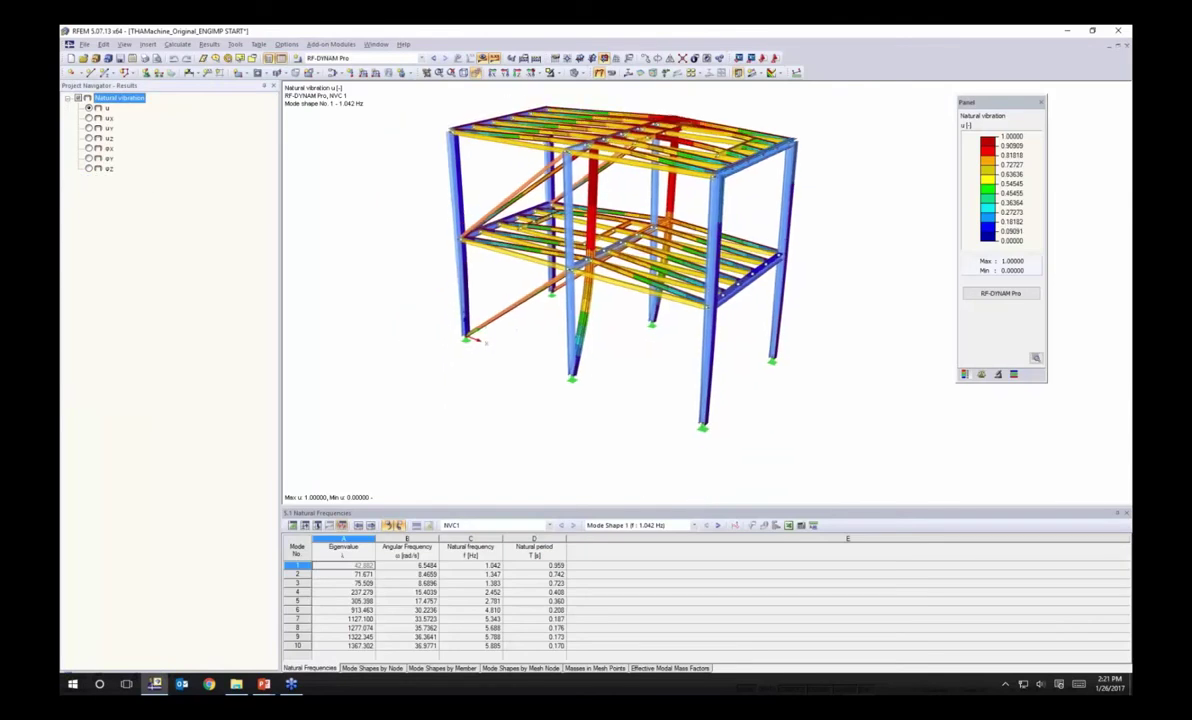
left_click_drag(642, 440, 642, 441)
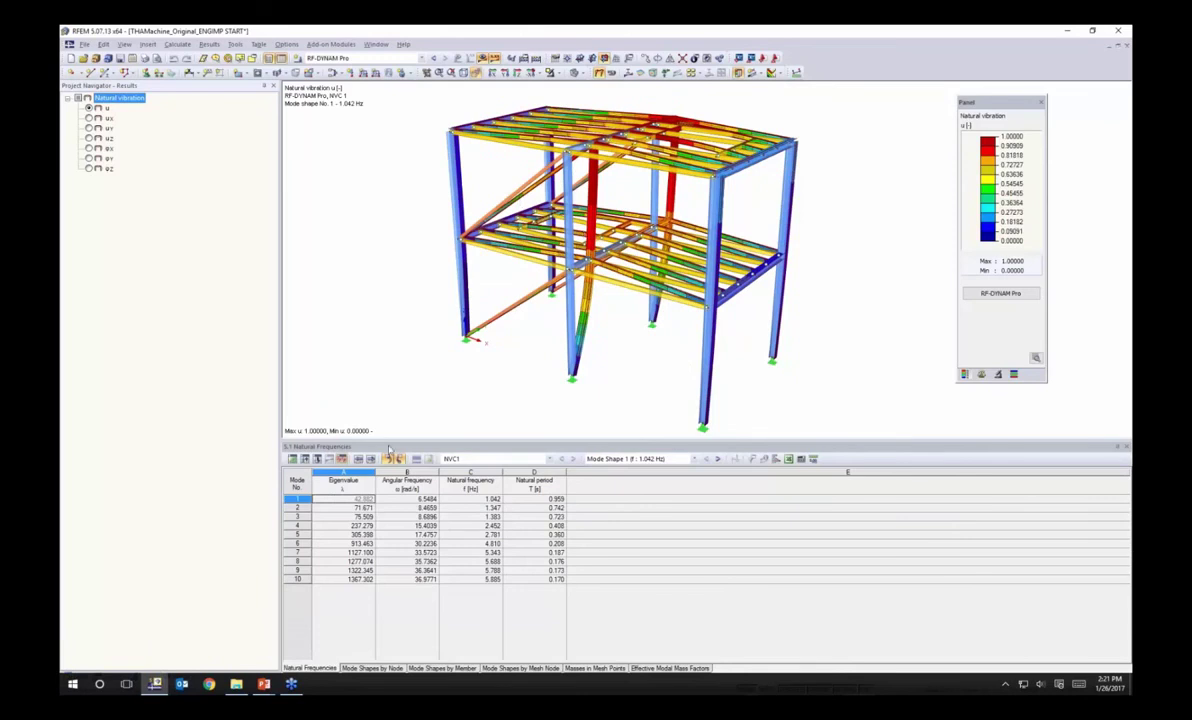
Display the RF-DYNAM Pro results for natural vibration case NVC1
left_click(372, 57)
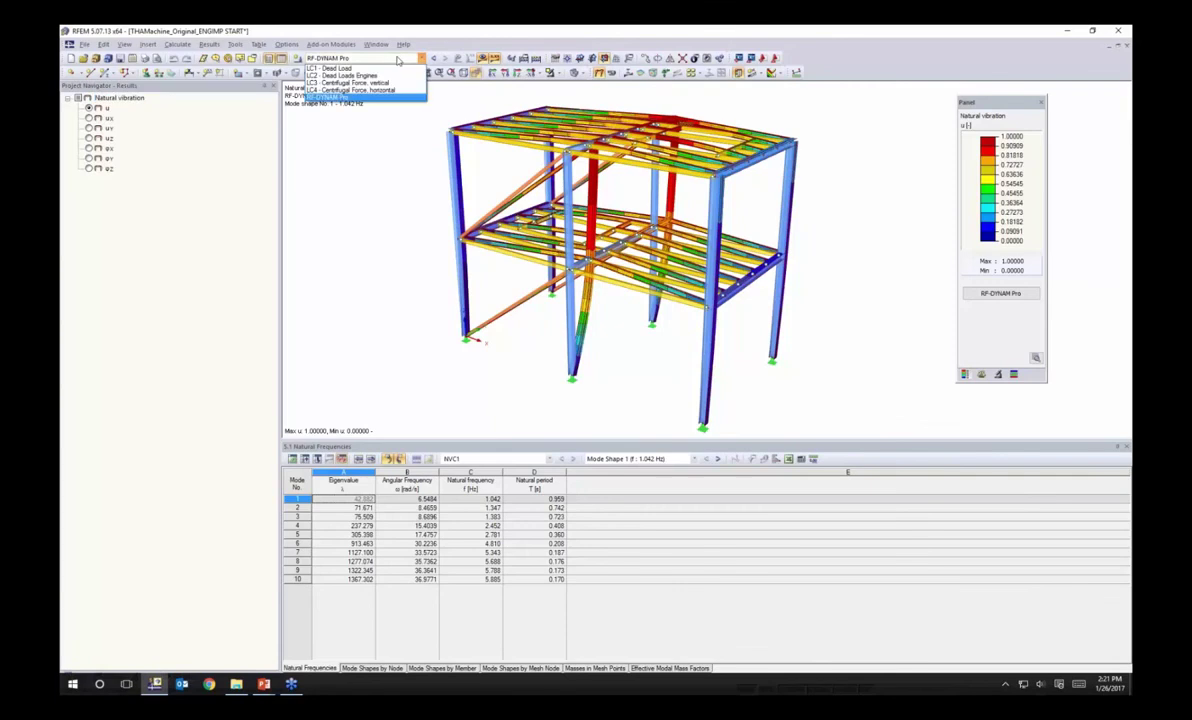
left_click(349, 96)
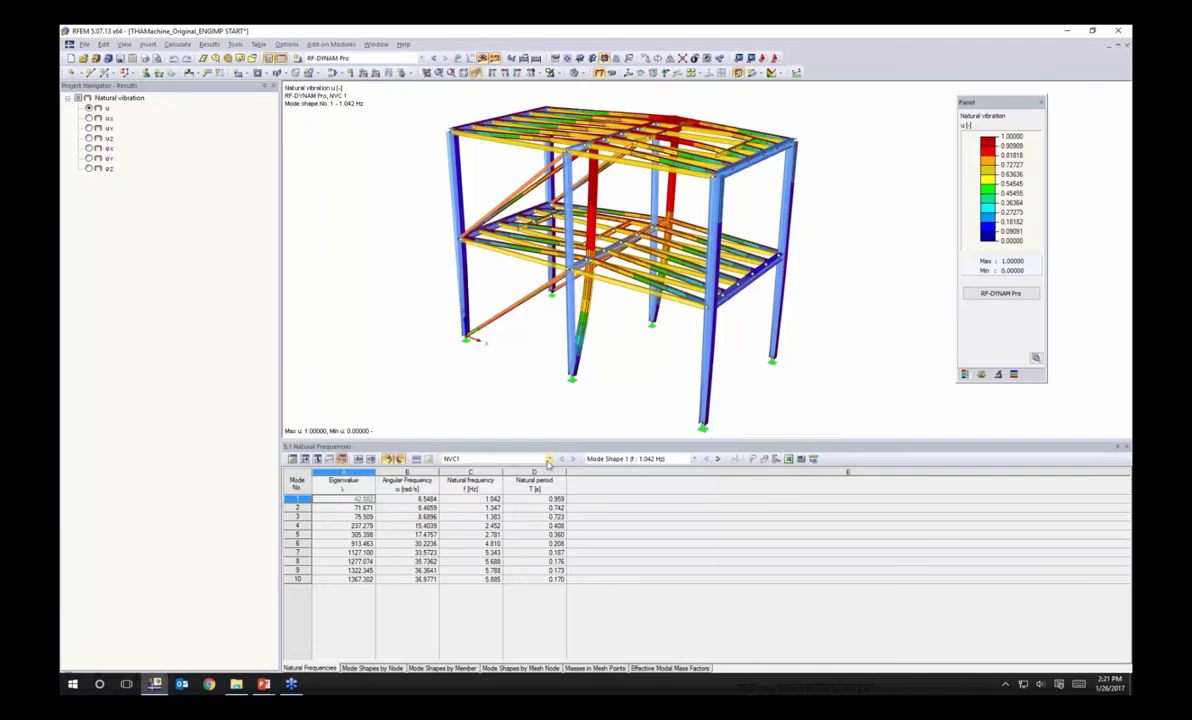
left_click(549, 459)
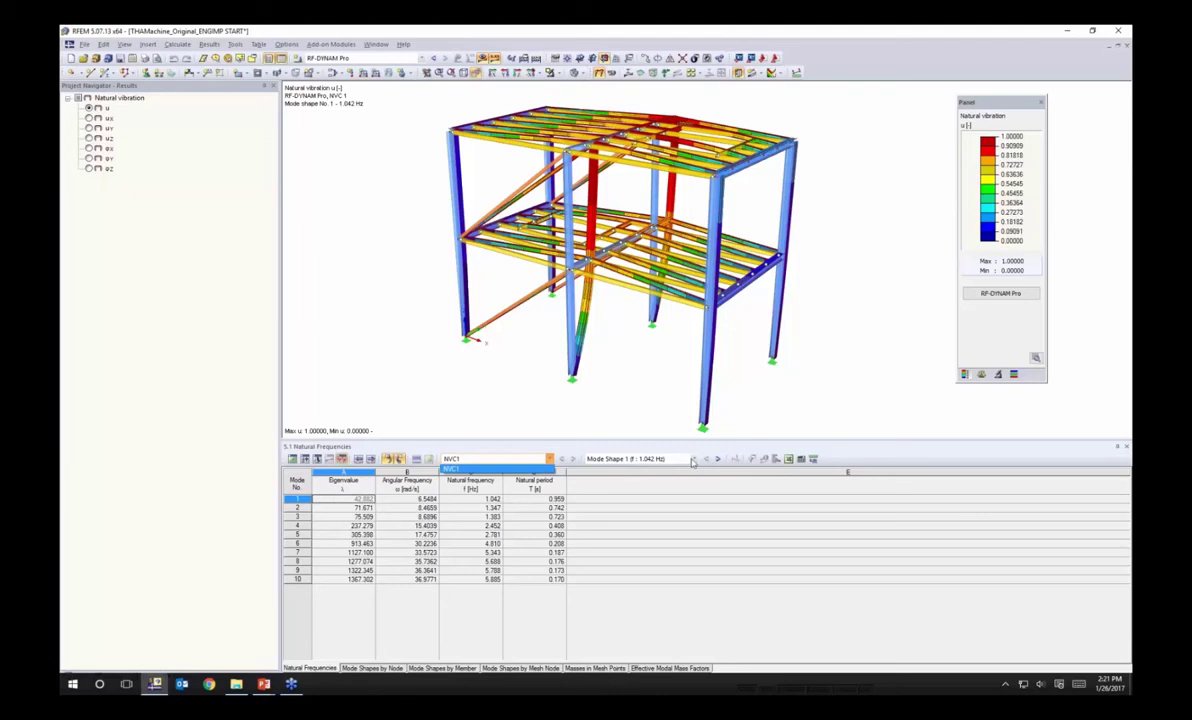
left_click(543, 470)
Step through the deformed mode shapes of the frame from mode 1 to mode 6
left_click(694, 459)
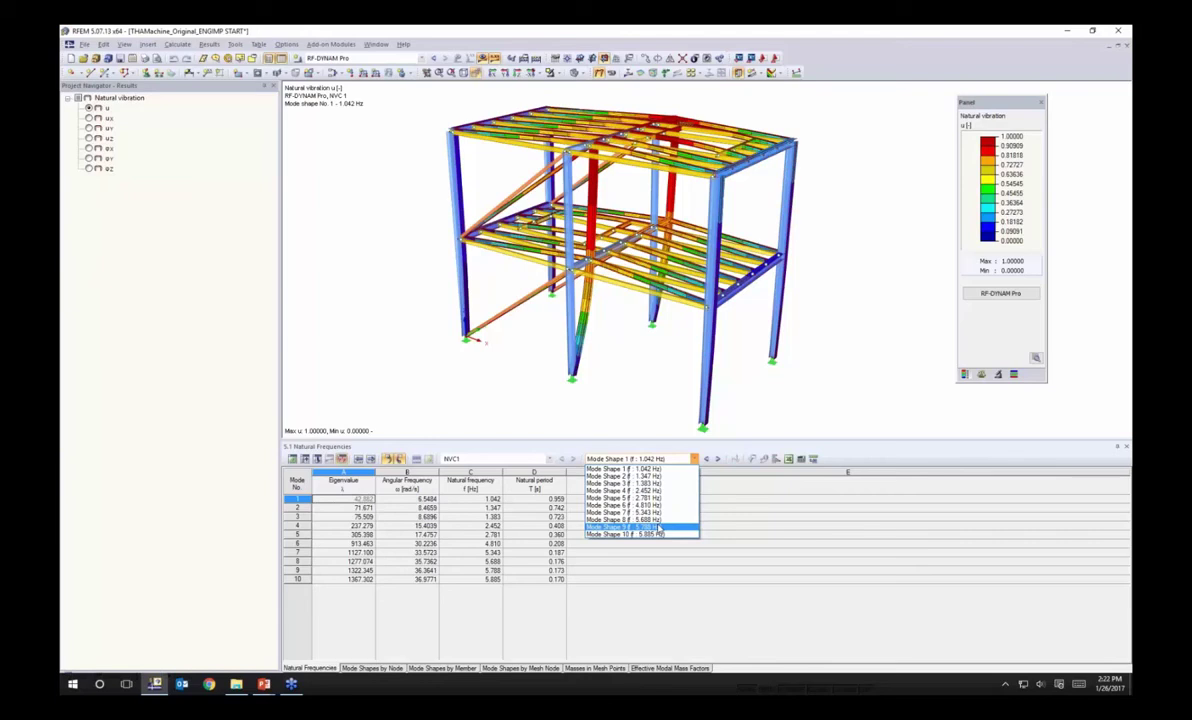
left_click(622, 469)
left_click(717, 459)
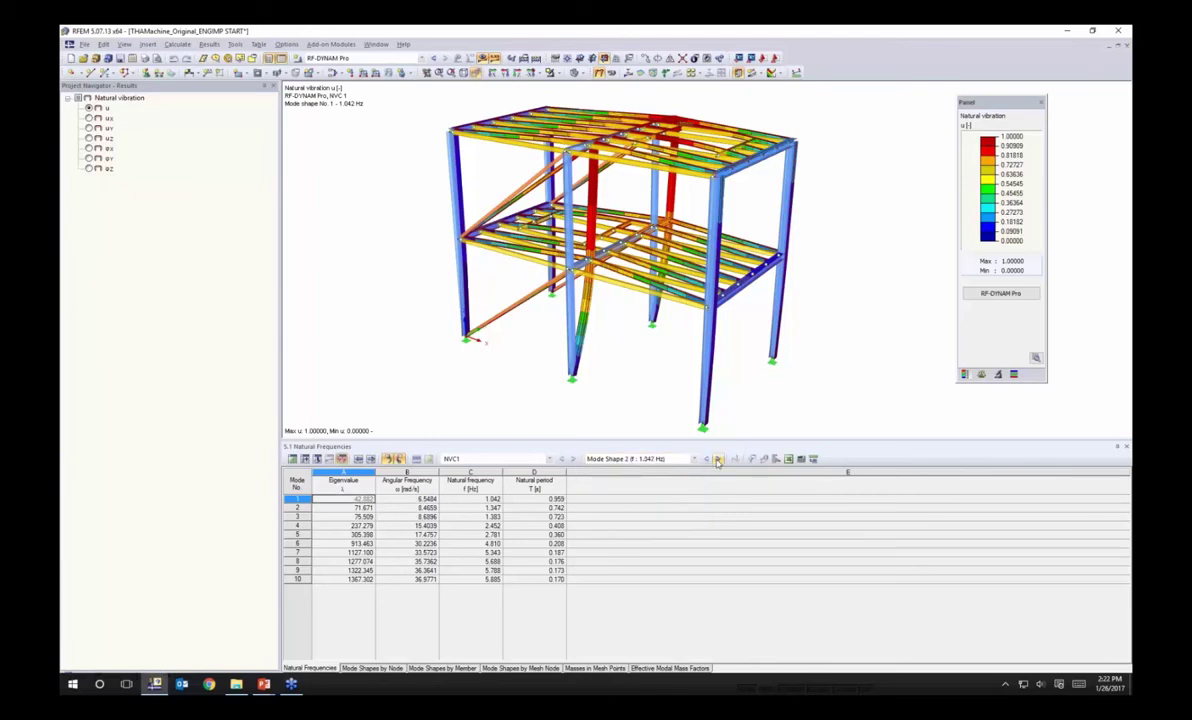
left_click(717, 459)
left_click(717, 459)
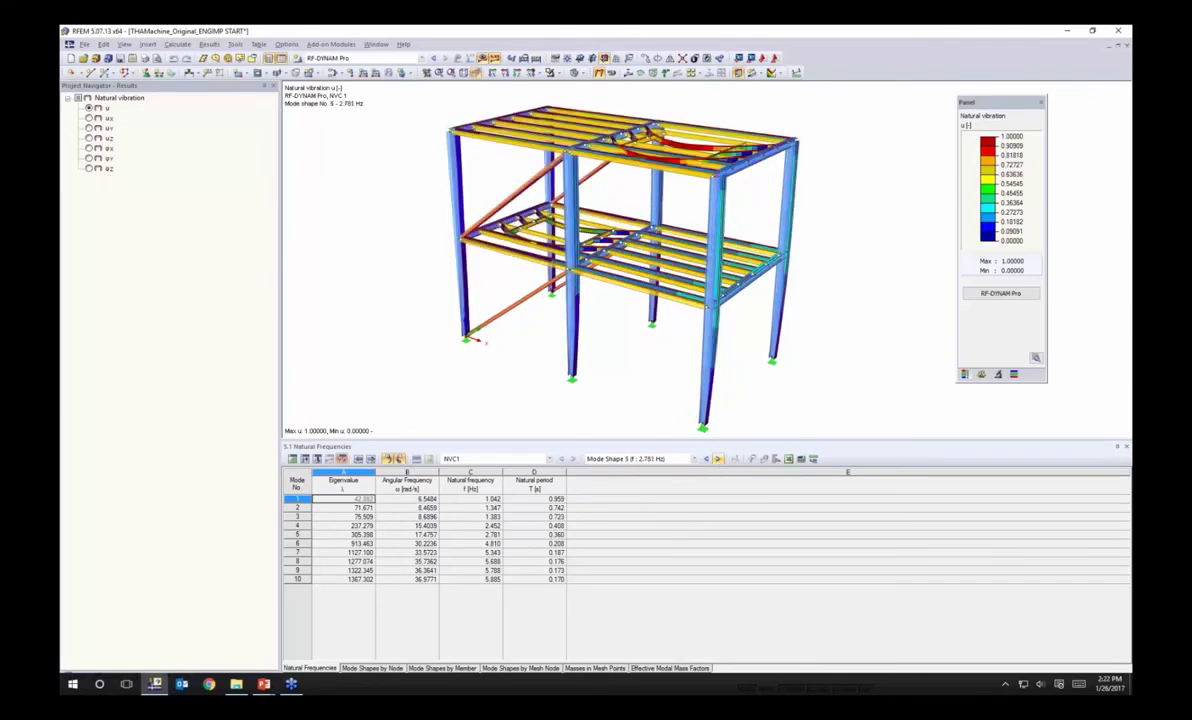
left_click(717, 459)
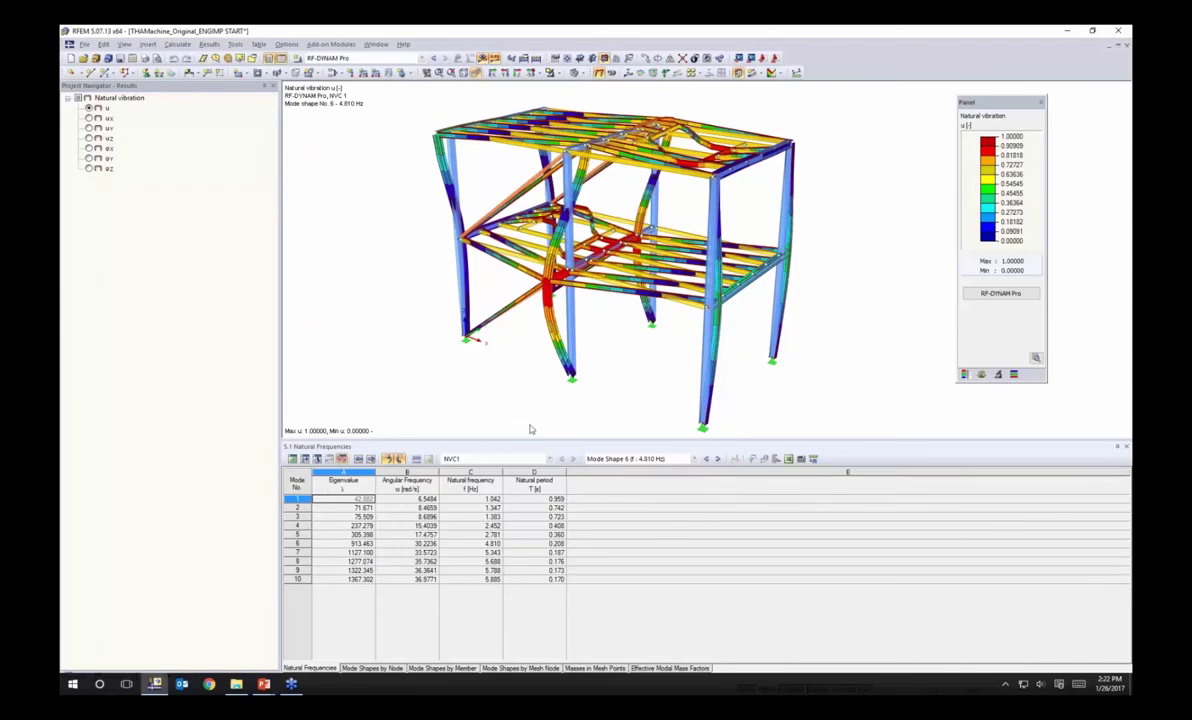
Examine the effective modal mass factors and display the governing mode shapes 1, 7 and 10
left_click_drag(528, 376, 526, 370)
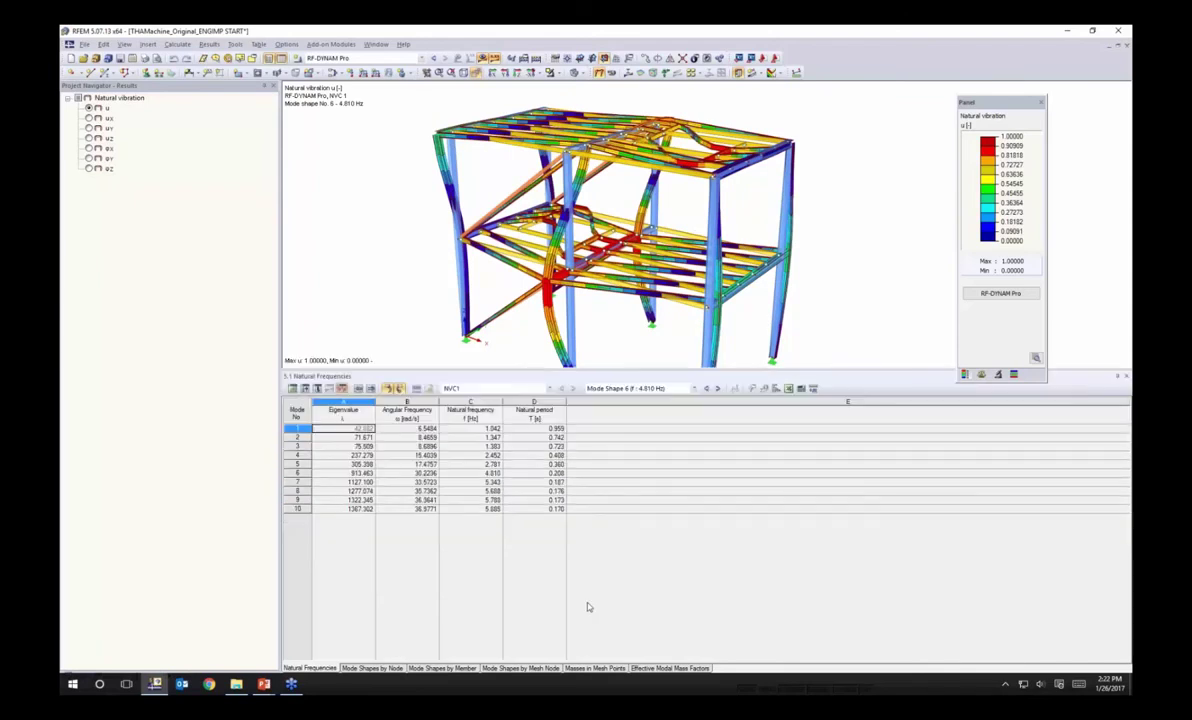
left_click(641, 668)
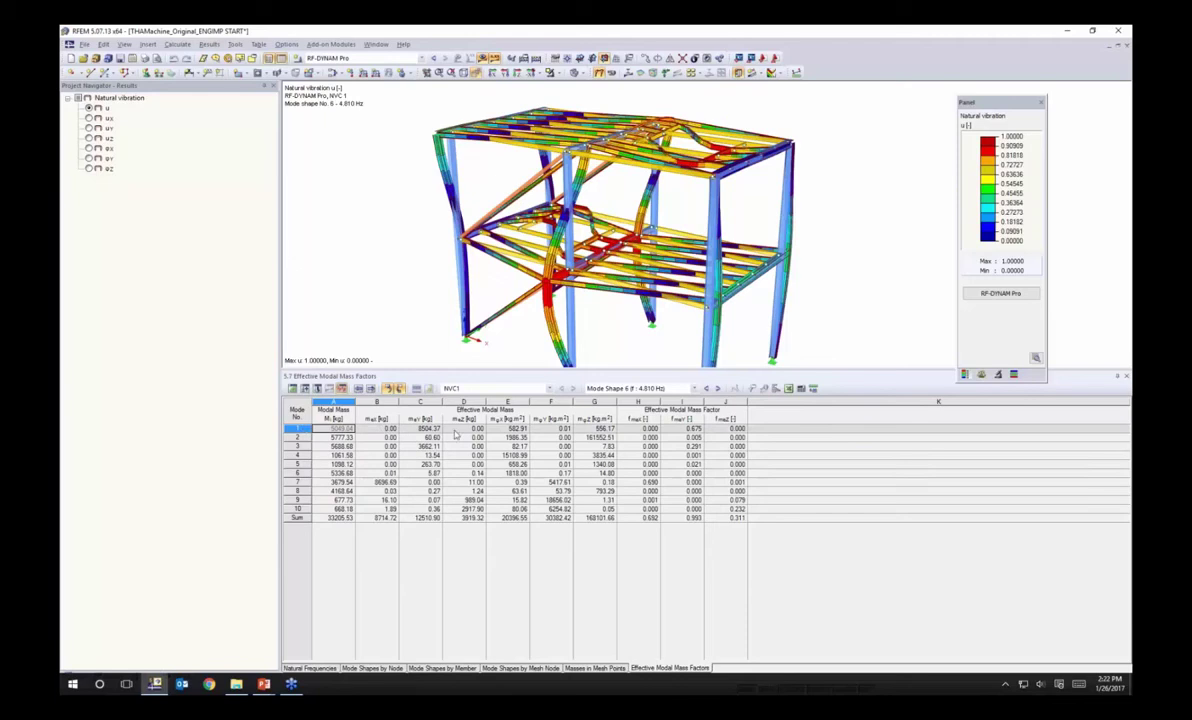
left_click(299, 428)
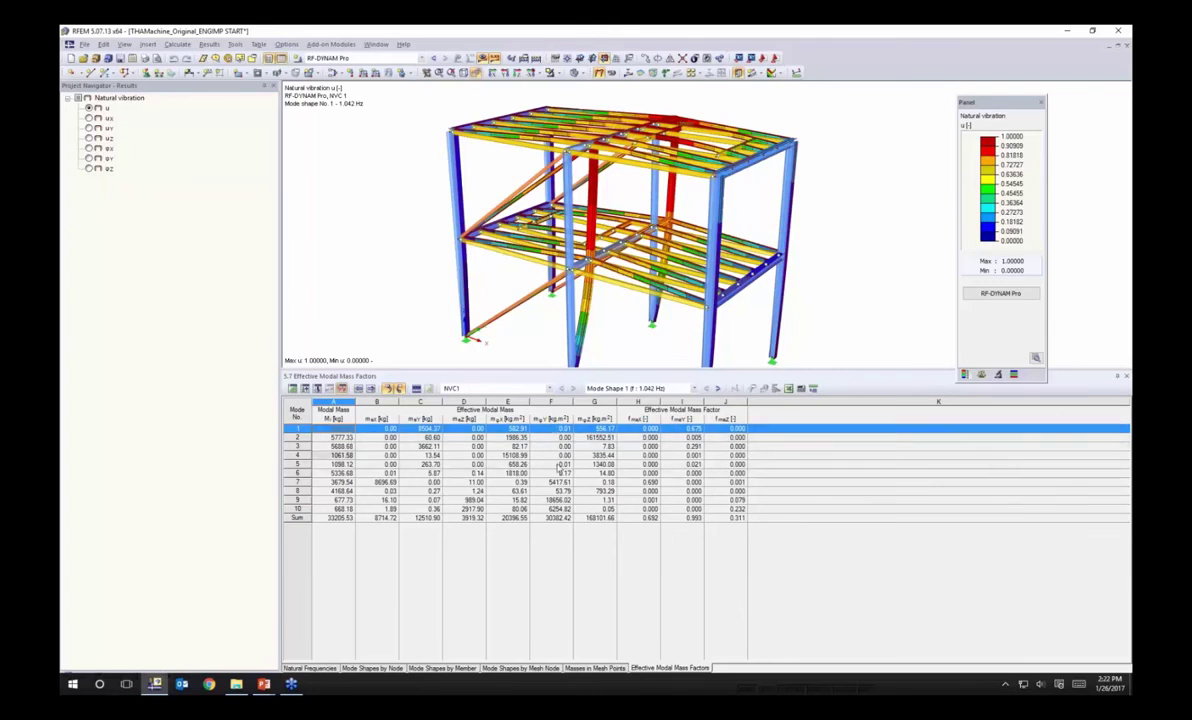
left_click(298, 483)
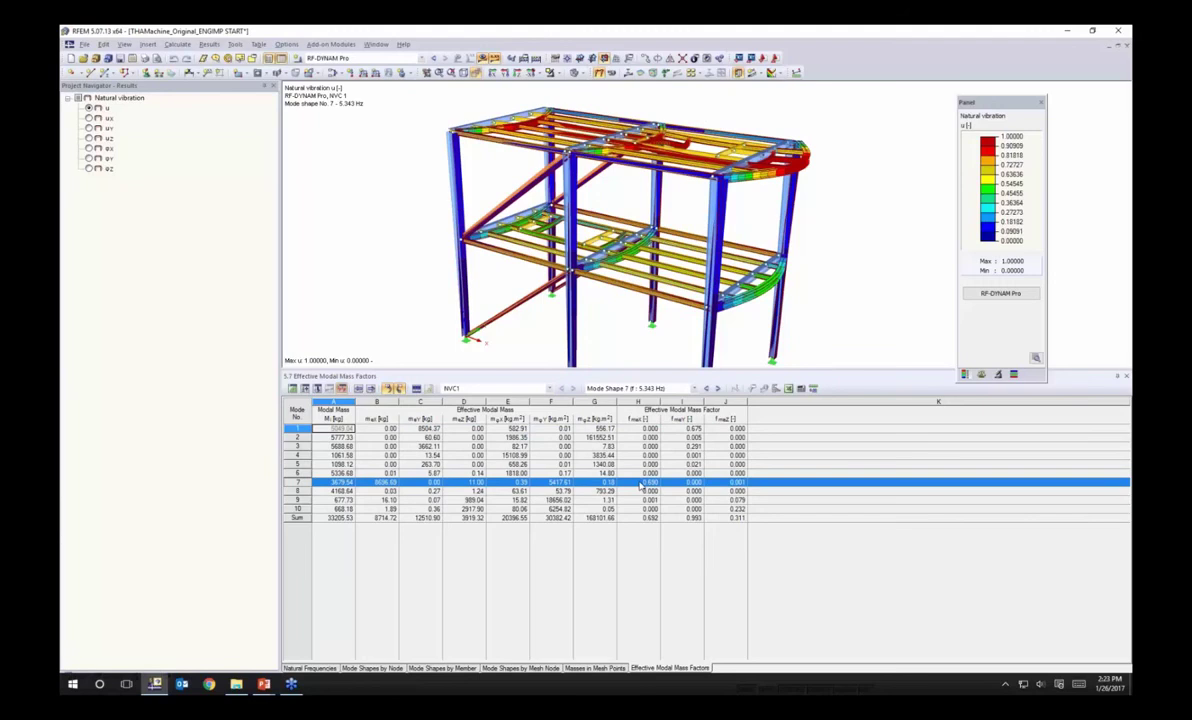
left_click(297, 509)
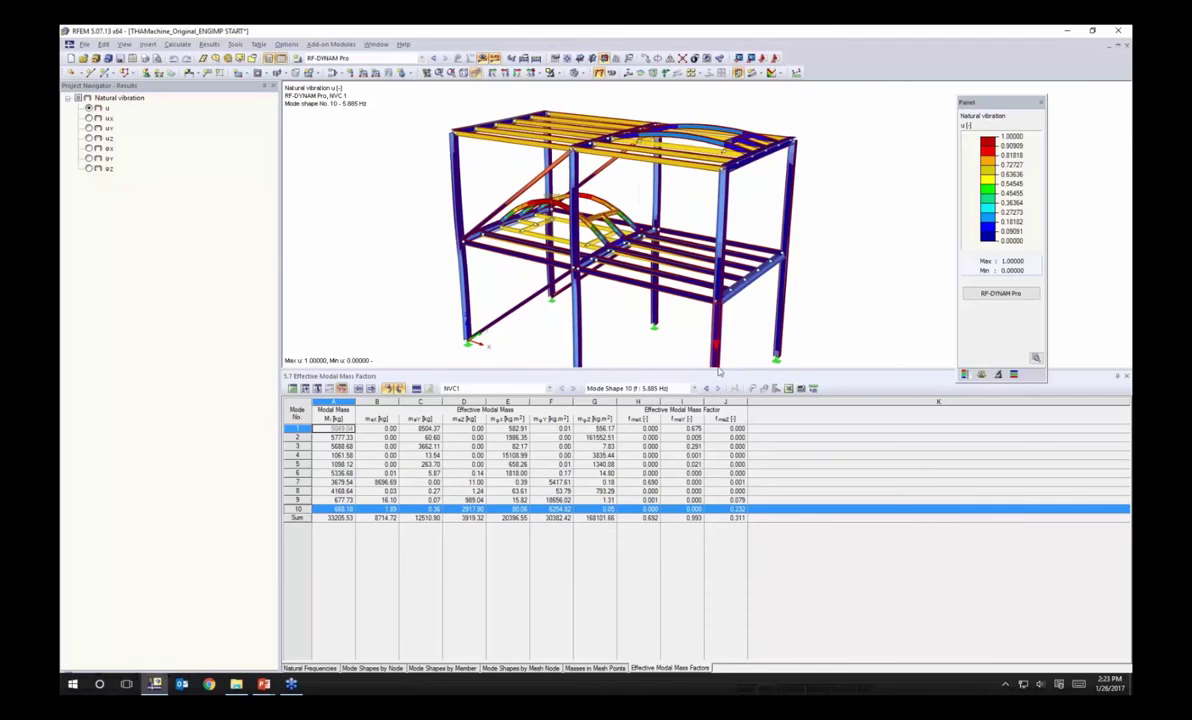
Examine the natural frequencies of modes 1, 7 and 10 together with their mode shapes
left_click_drag(716, 382, 716, 472)
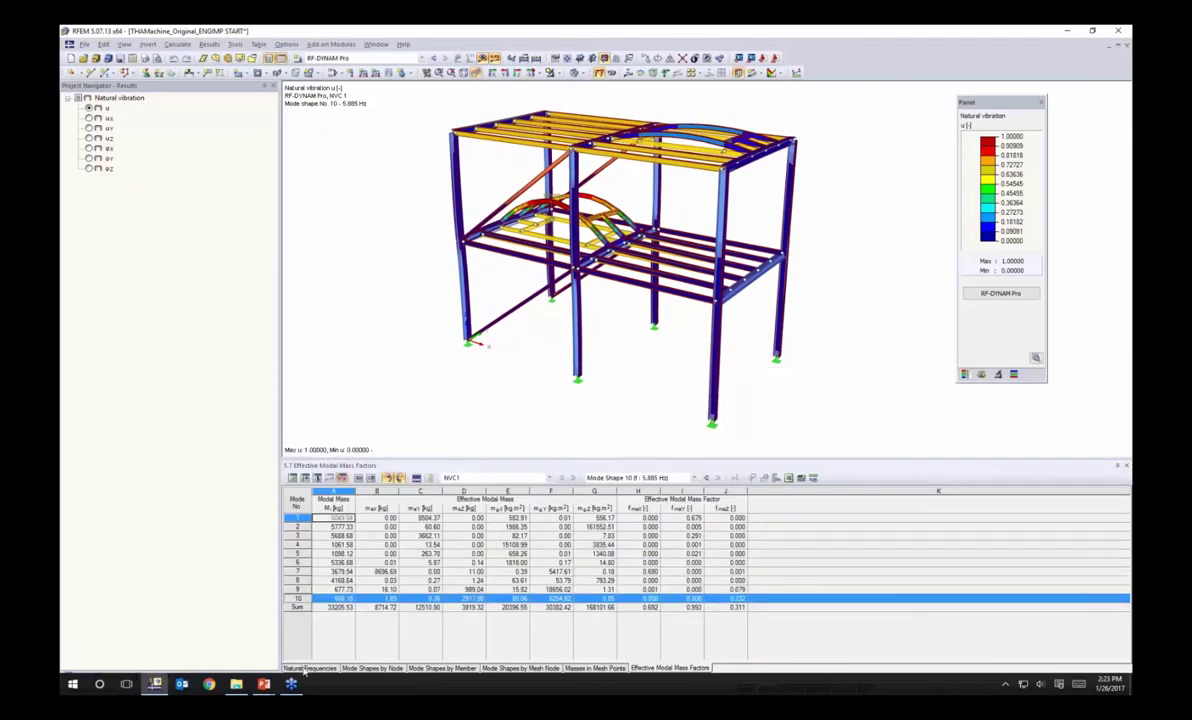
left_click(309, 668)
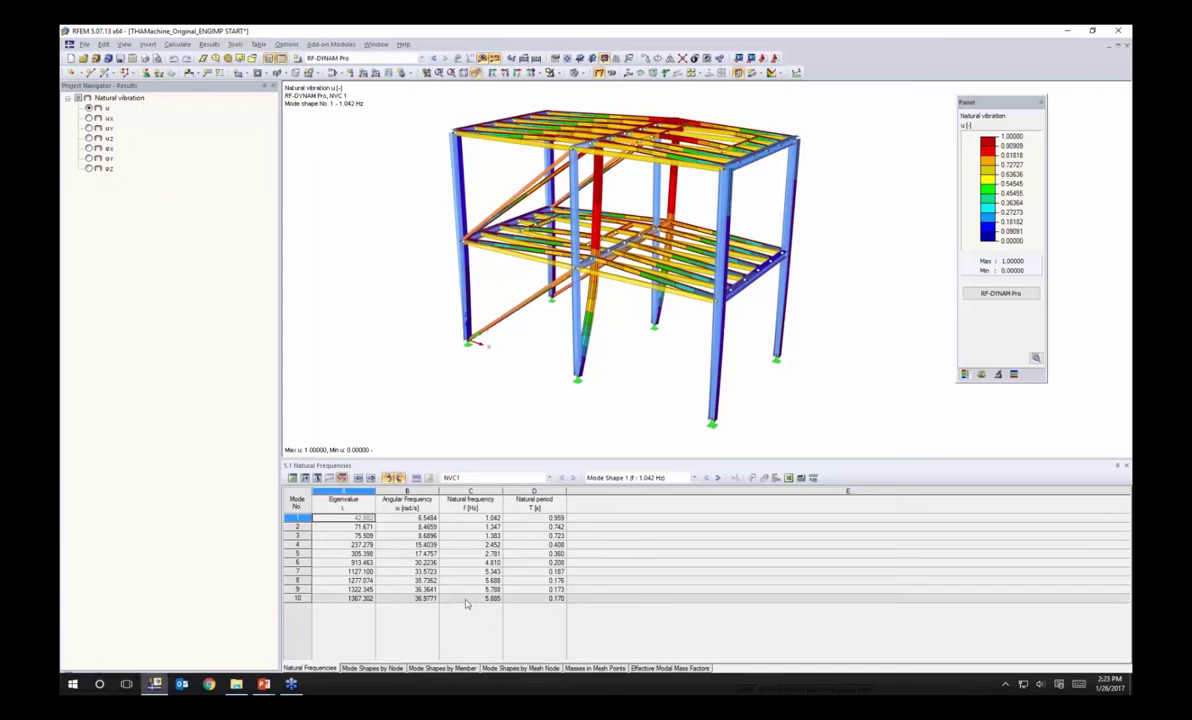
left_click(301, 518)
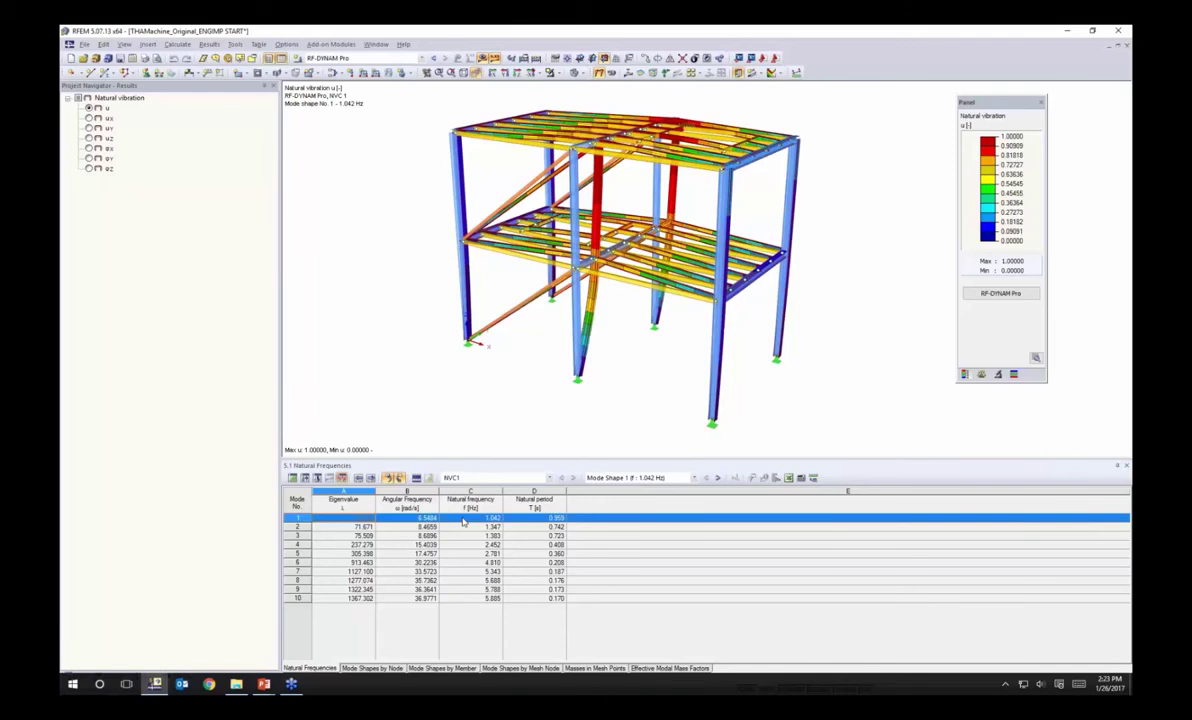
left_click(456, 572)
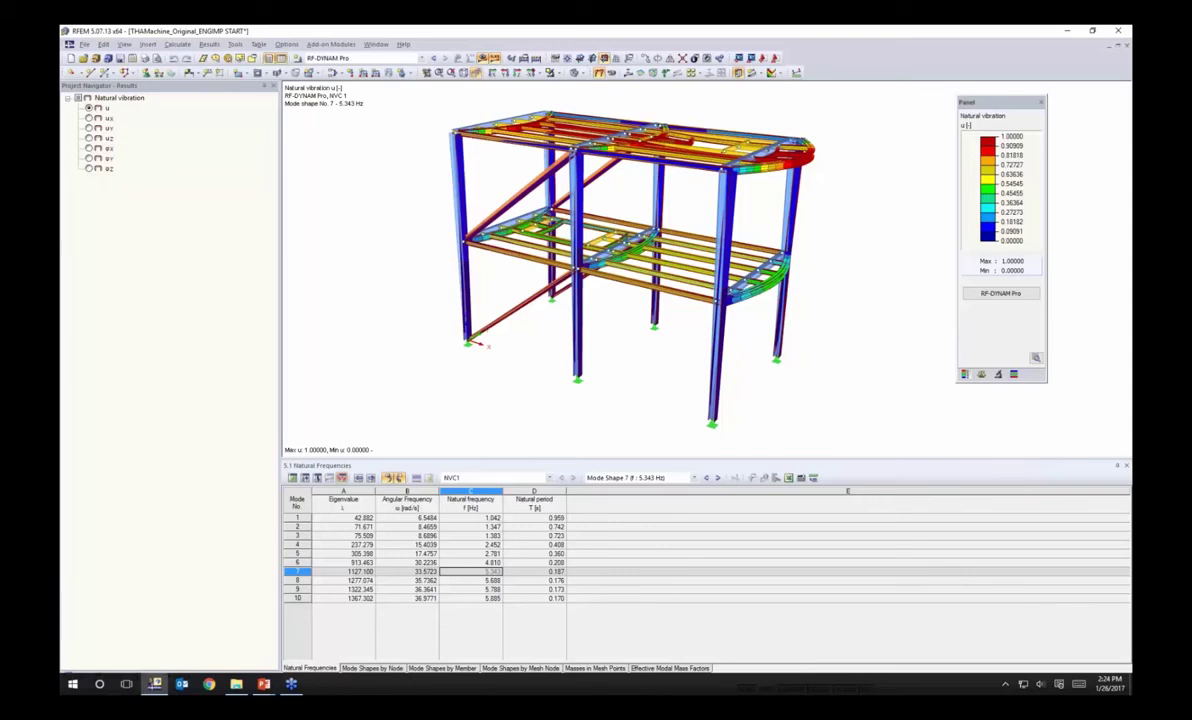
left_click(455, 598)
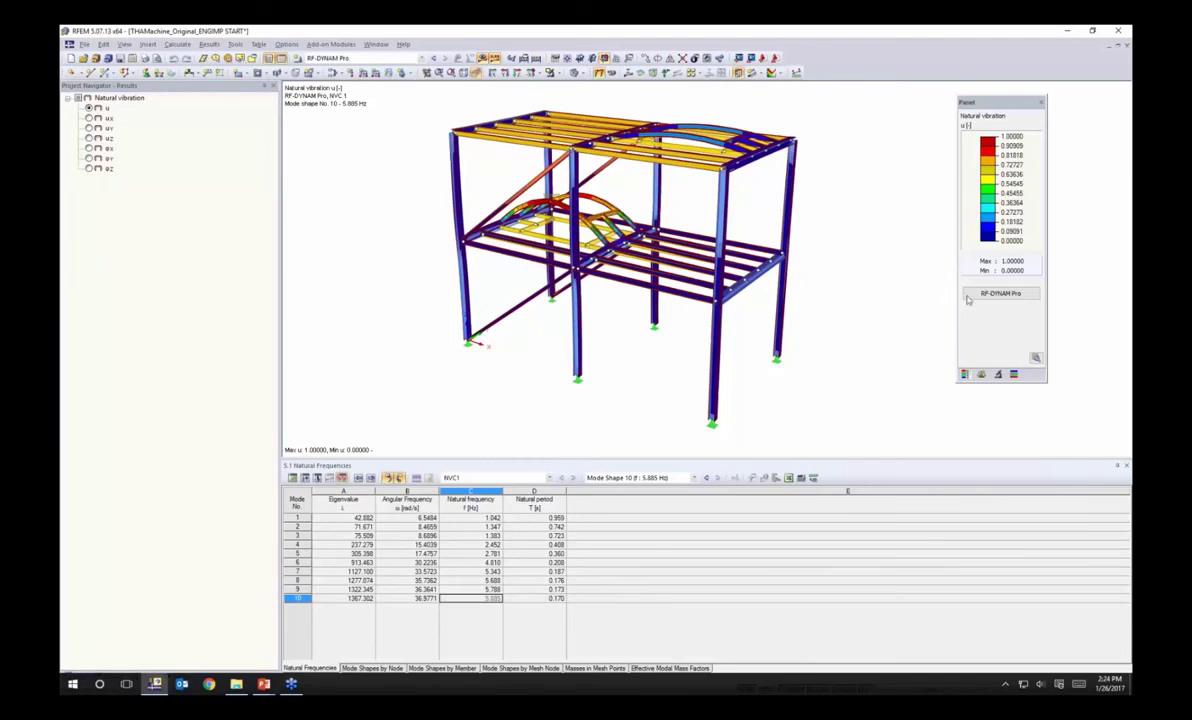
Reopen the RF-DYNAM Pro input data and activate response spectrum / linear time history analysis with time diagrams
left_click(1000, 293)
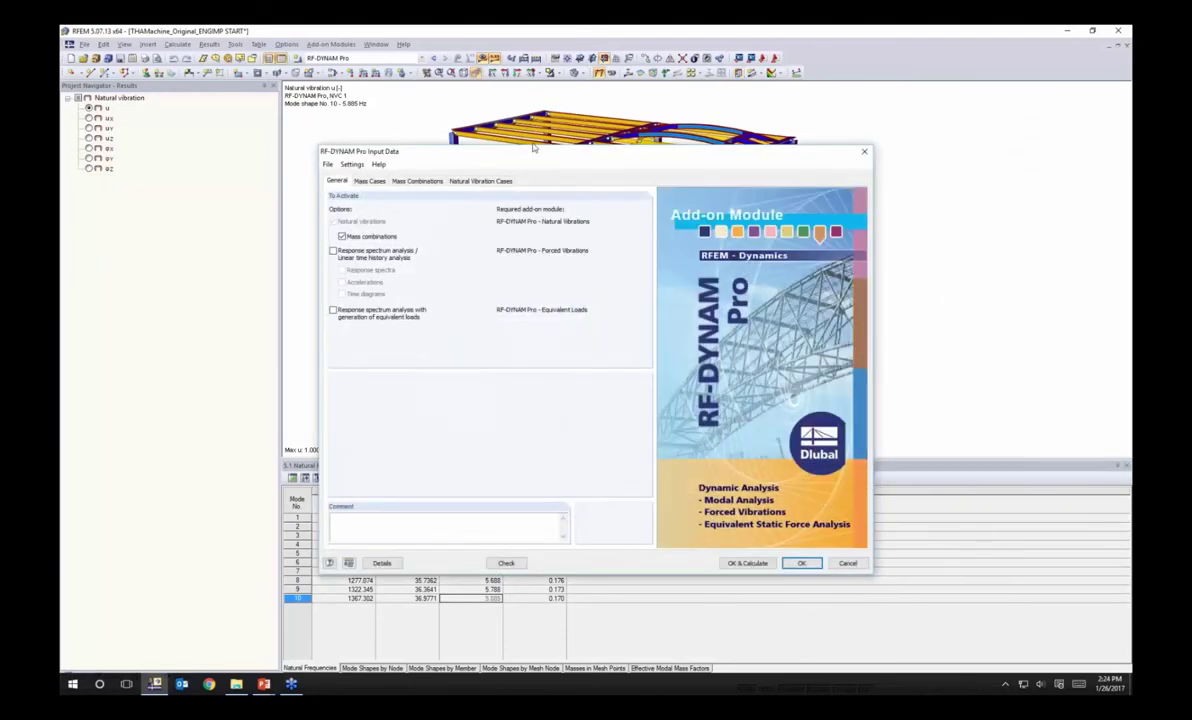
left_click_drag(531, 152, 558, 125)
left_click(359, 224)
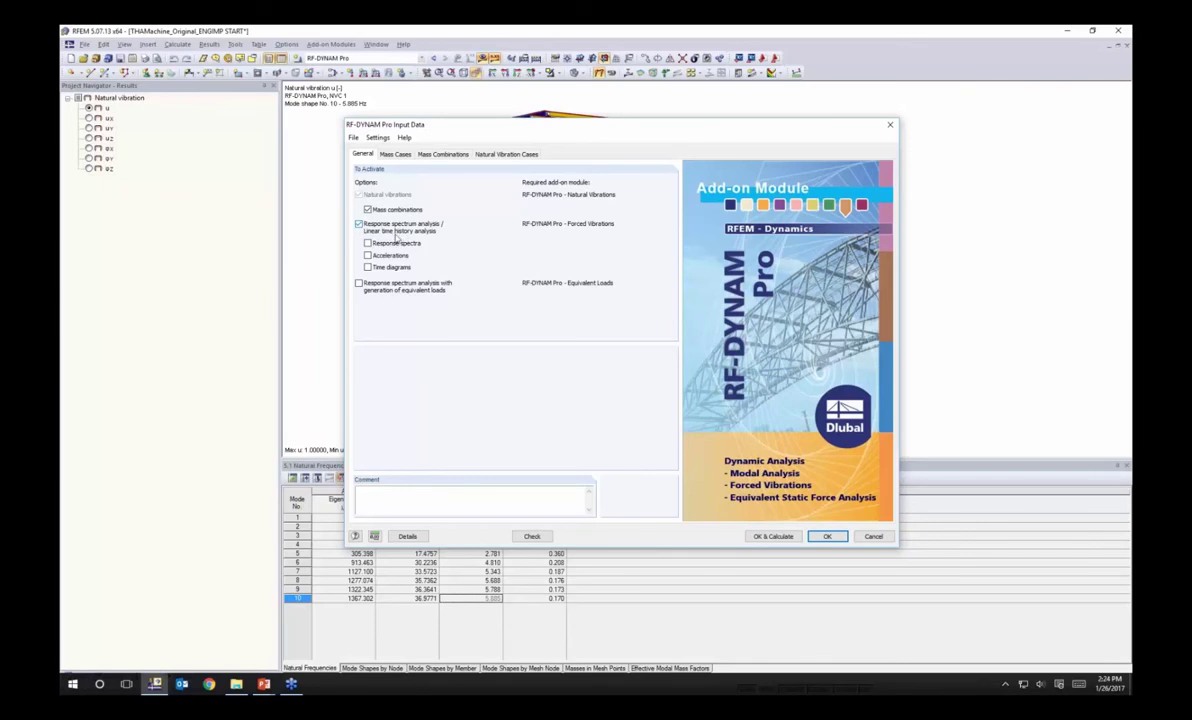
left_click(368, 267)
Describe time diagram TD1 as "vertical component" and set its type to Periodic
left_click(521, 156)
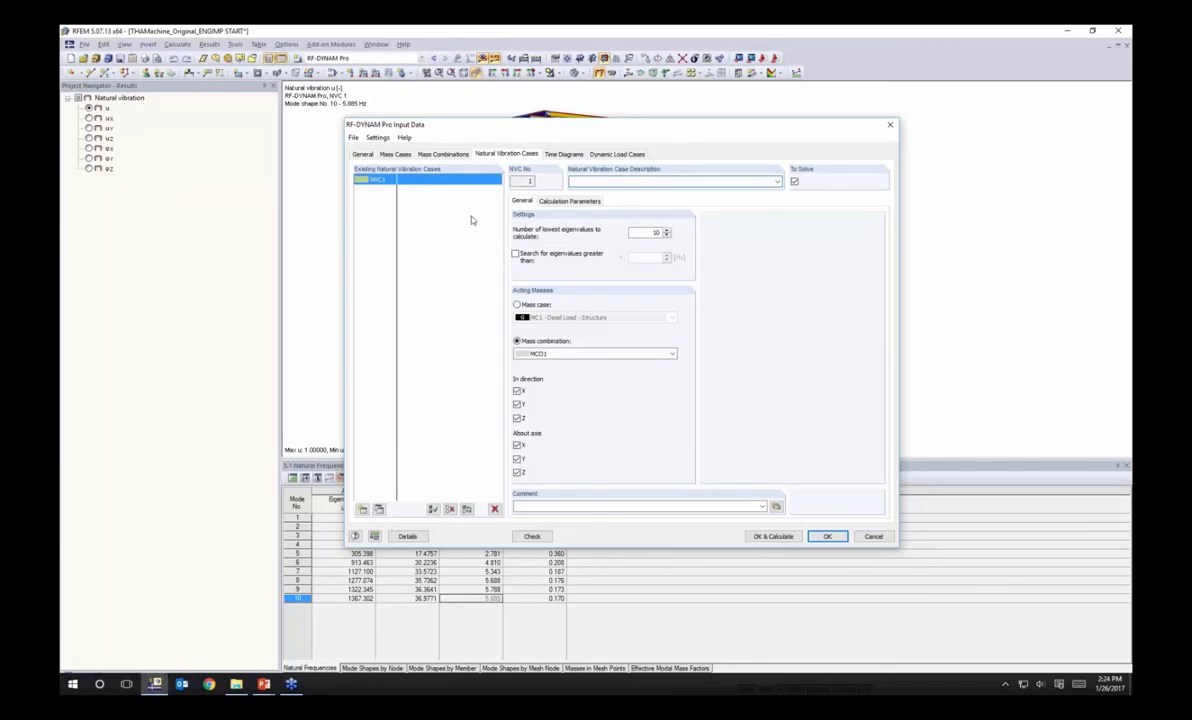
left_click(566, 155)
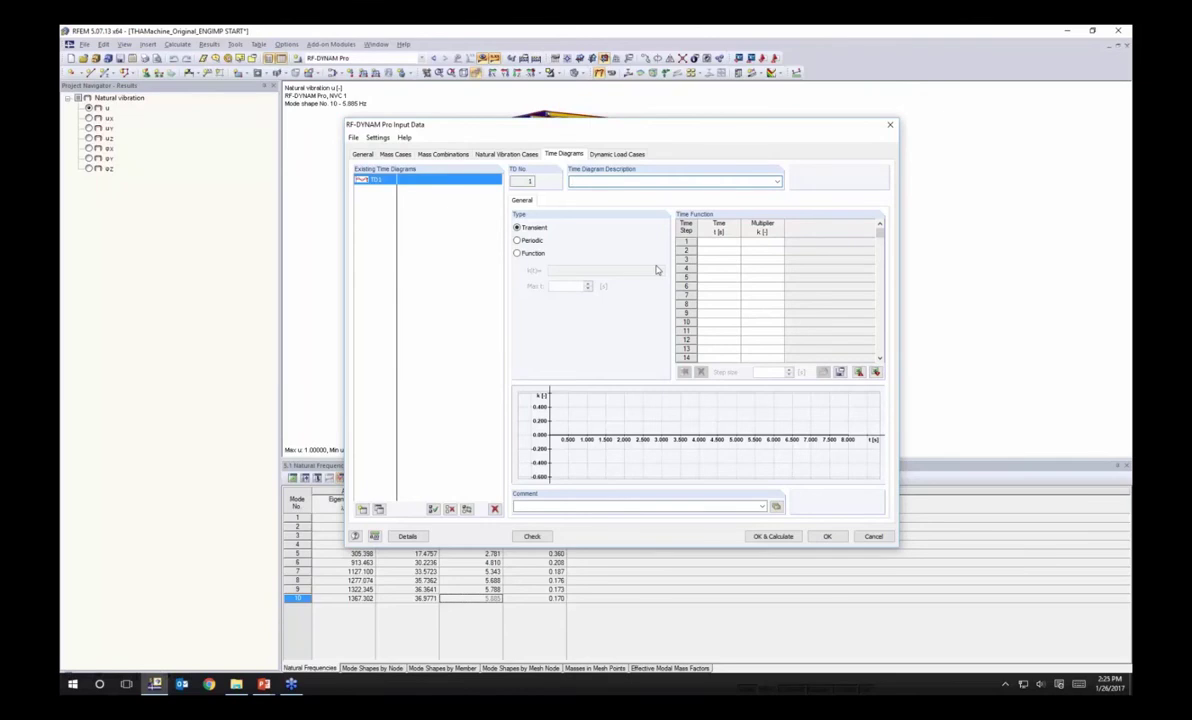
type("vertical component")
left_click(530, 240)
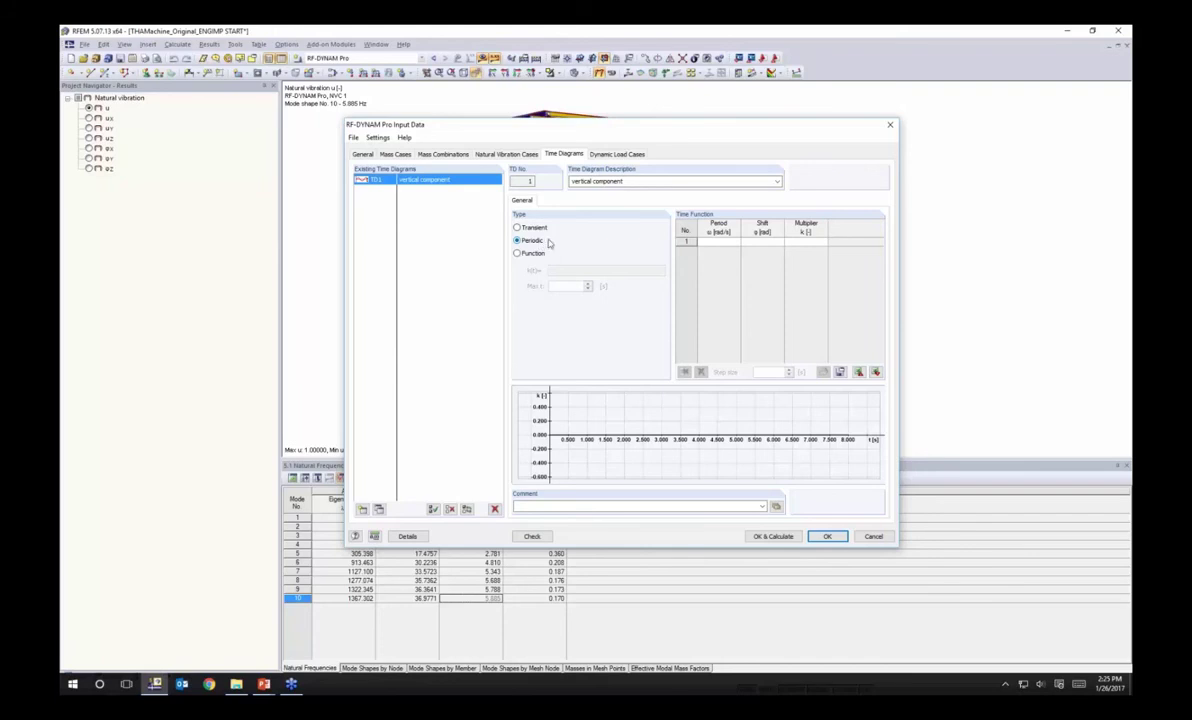
Define TD1's periodic function with an angular frequency of 33.51 rad/s, a shift of 0 and a multiplier of 1.0
left_click(704, 242)
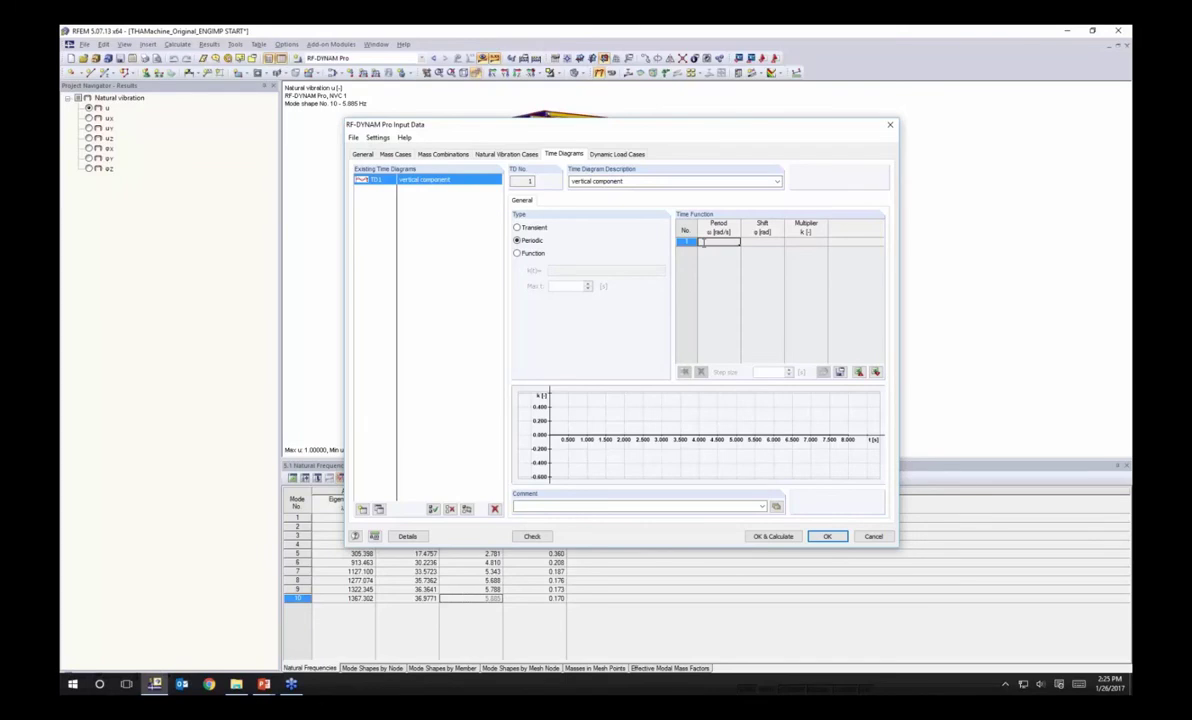
type("33.51")
left_click(750, 242)
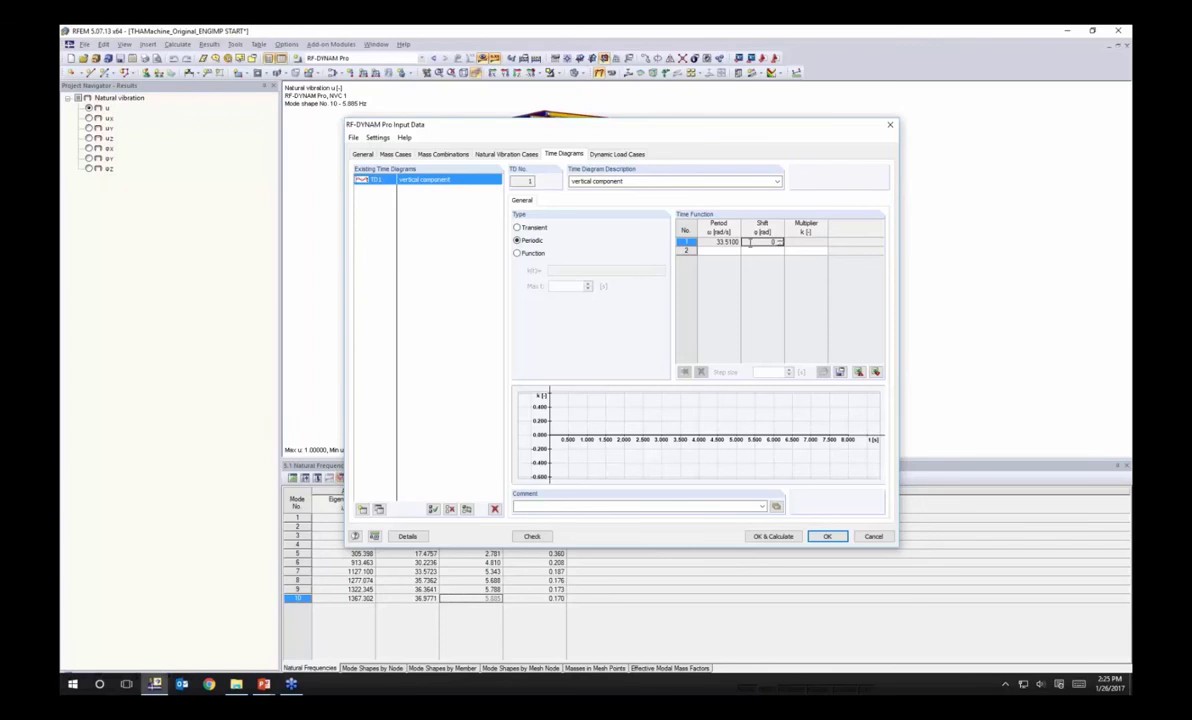
key("Tab")
type("1.0")
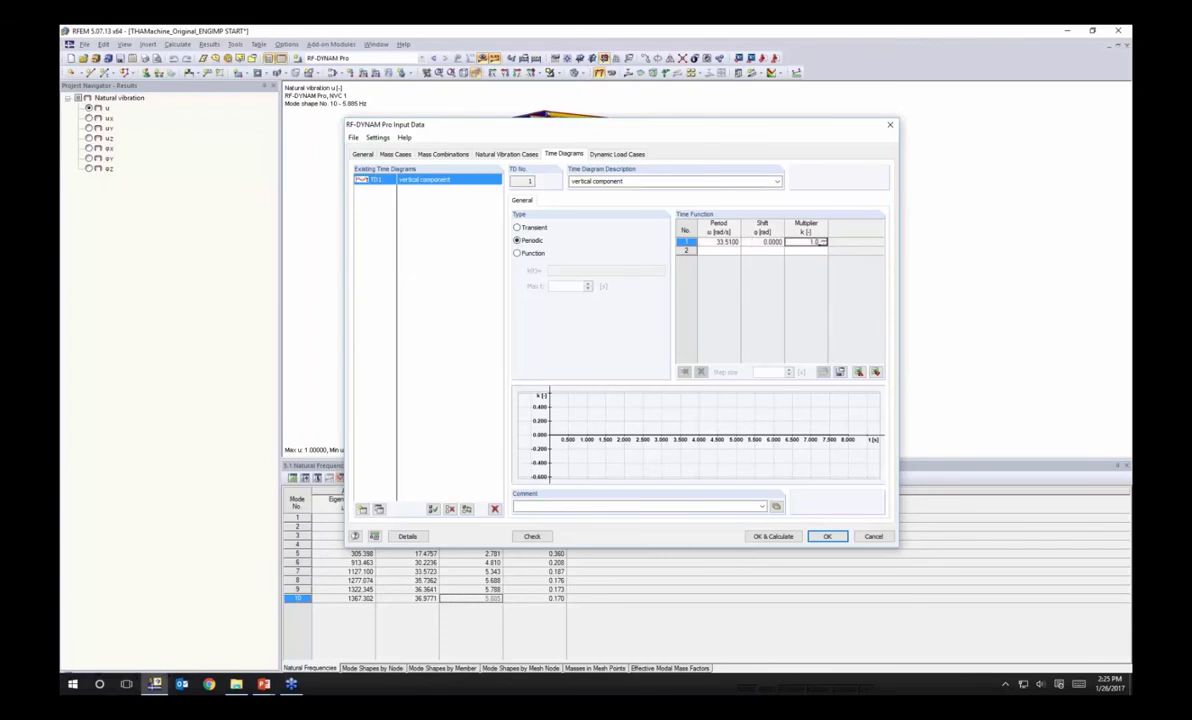
left_click_drag(740, 130, 657, 184)
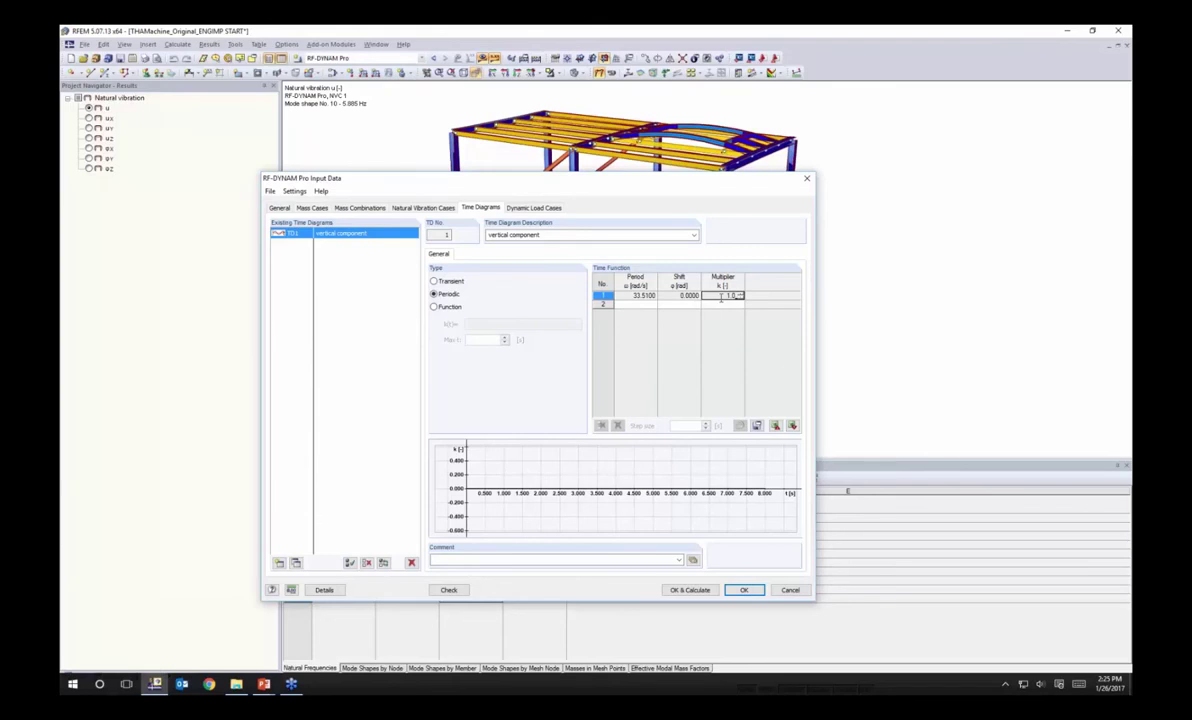
key("Return")
left_click_drag(727, 176, 806, 108)
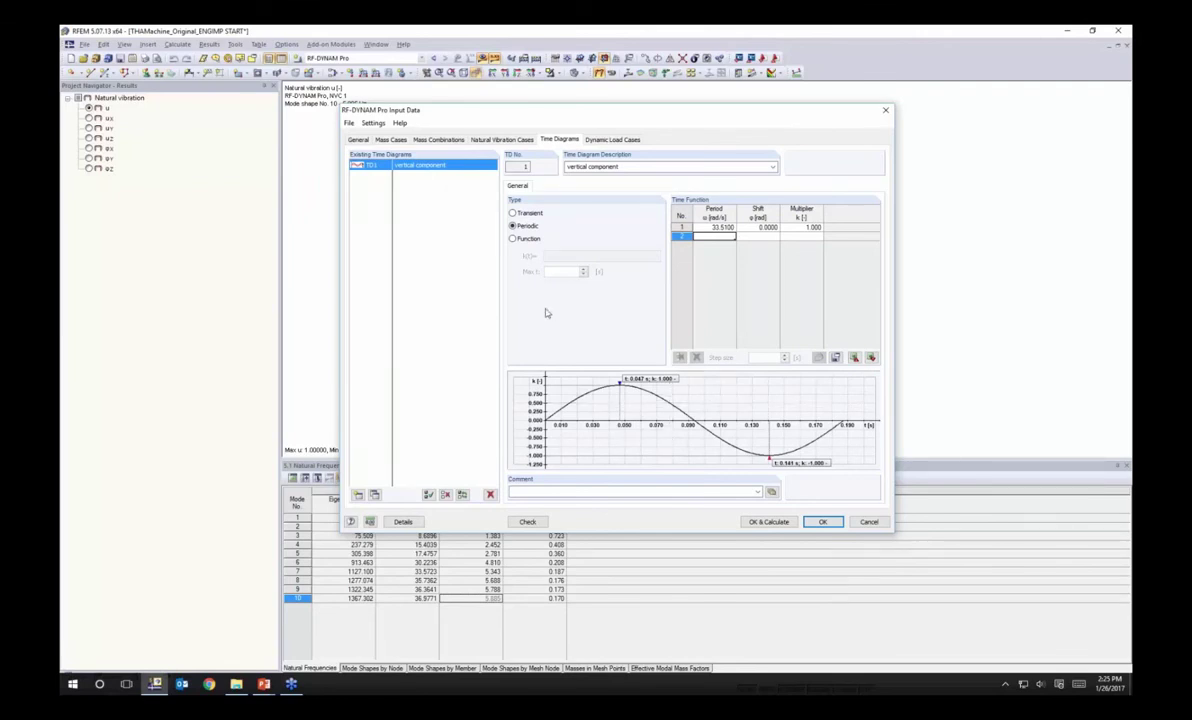
Create a second time diagram described as "horizontal component" and set its type to Periodic
left_click(358, 495)
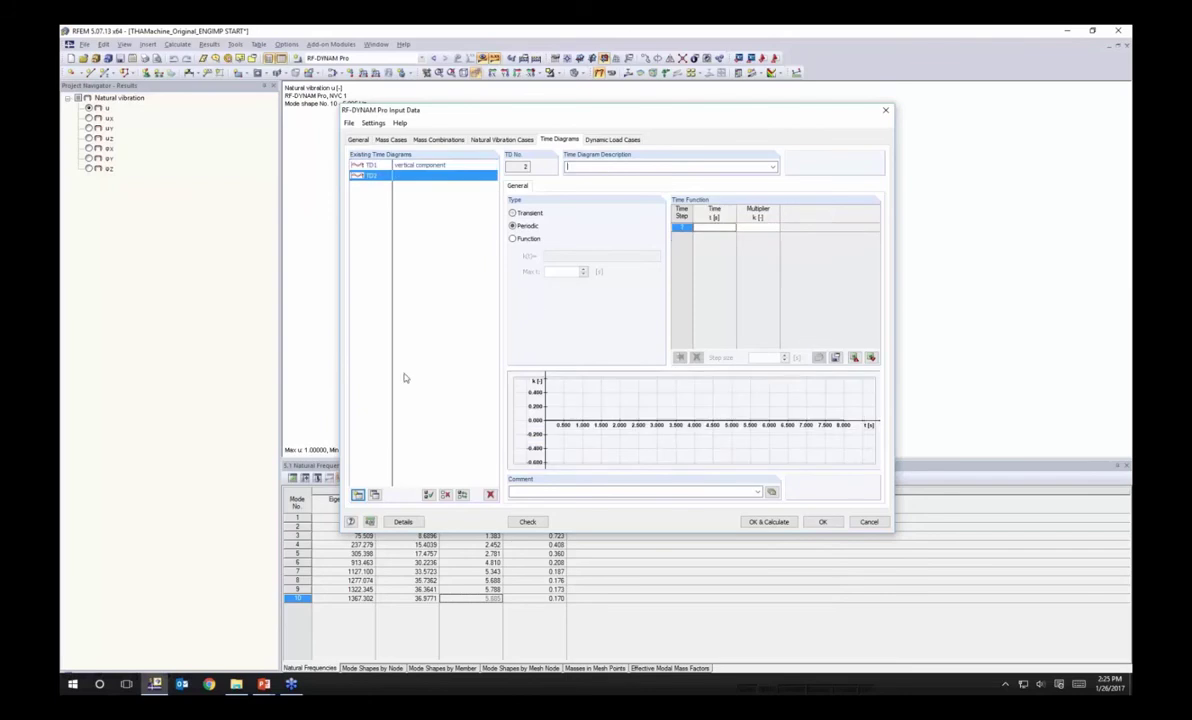
left_click(570, 168)
type("horizontal component")
left_click(512, 225)
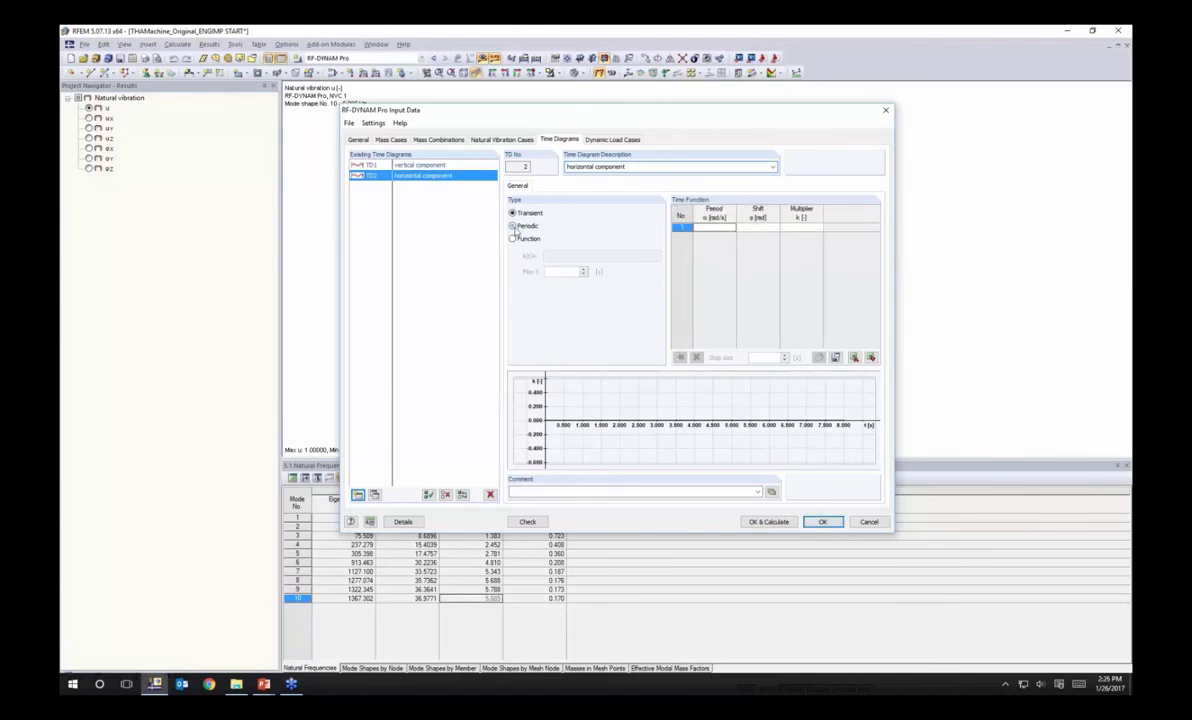
Define TD2's function with angular frequency 33.51 rad/s, shift 1.57 rad and multiplier 1.0, and compare its curve with TD1's
left_click(704, 227)
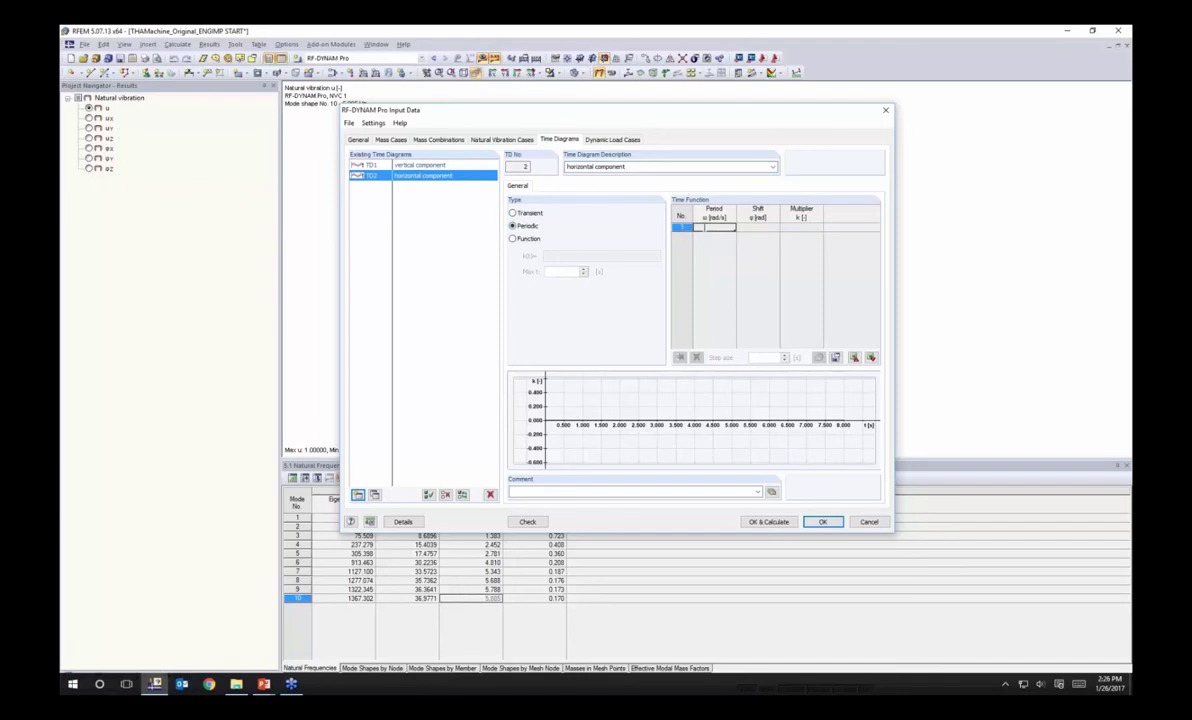
type("33.57")
key("Tab")
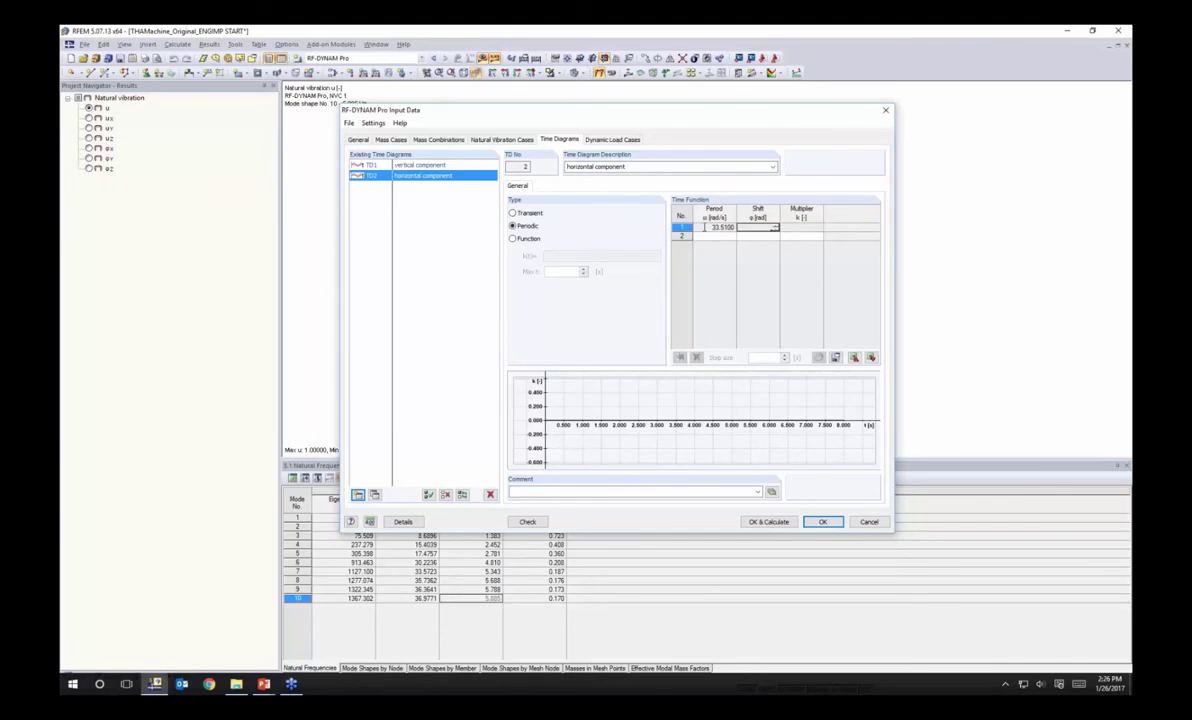
type(".57")
key("Tab")
key("Tab")
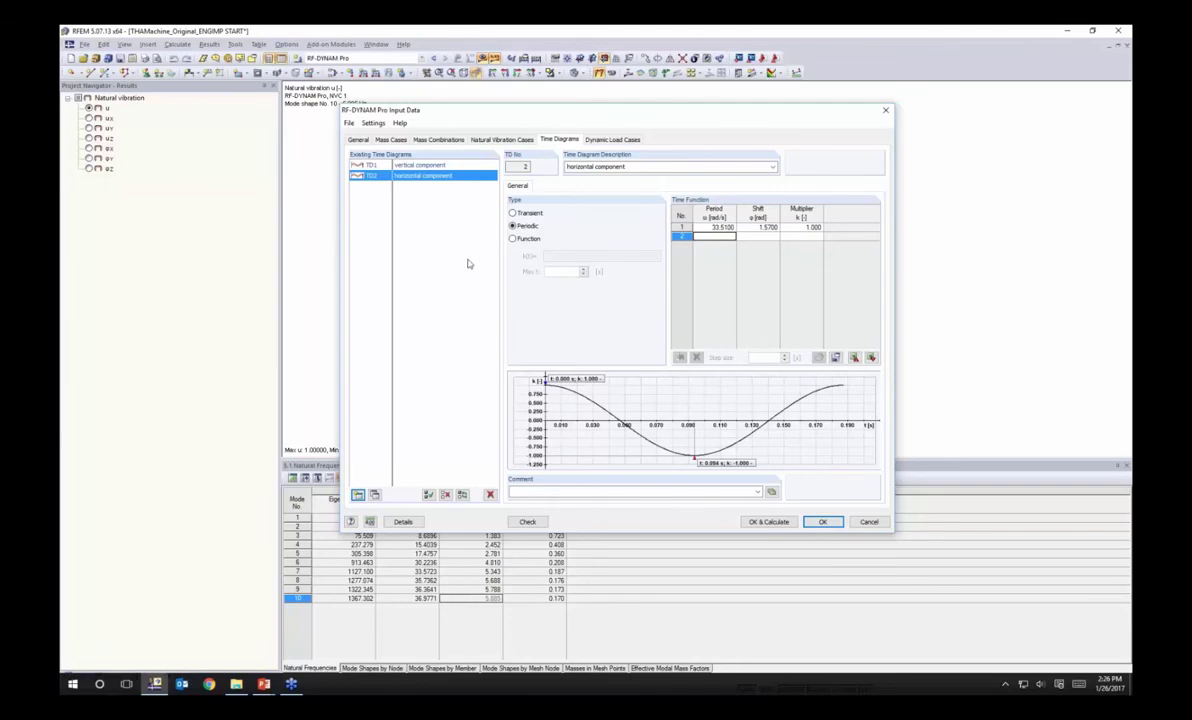
left_click(428, 166)
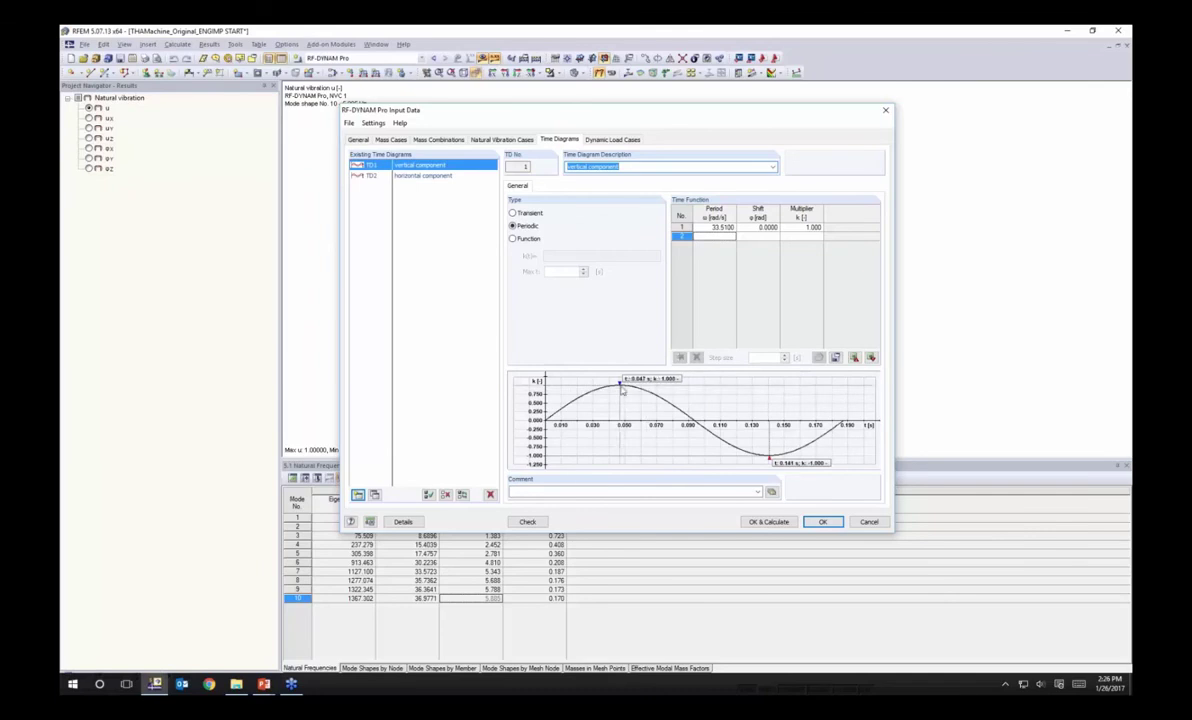
left_click(420, 176)
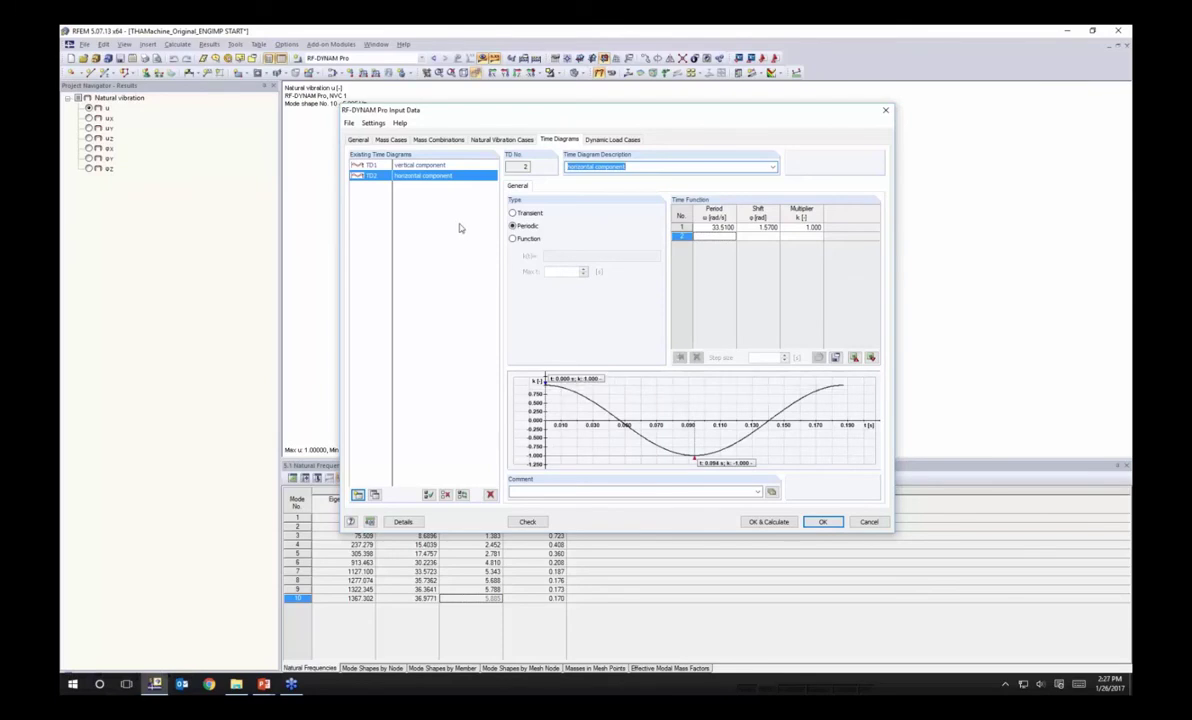
Describe dynamic load case DLC1 as "Machine Induced Vibrations" and assign natural vibration case NVC1 to it
left_click(605, 140)
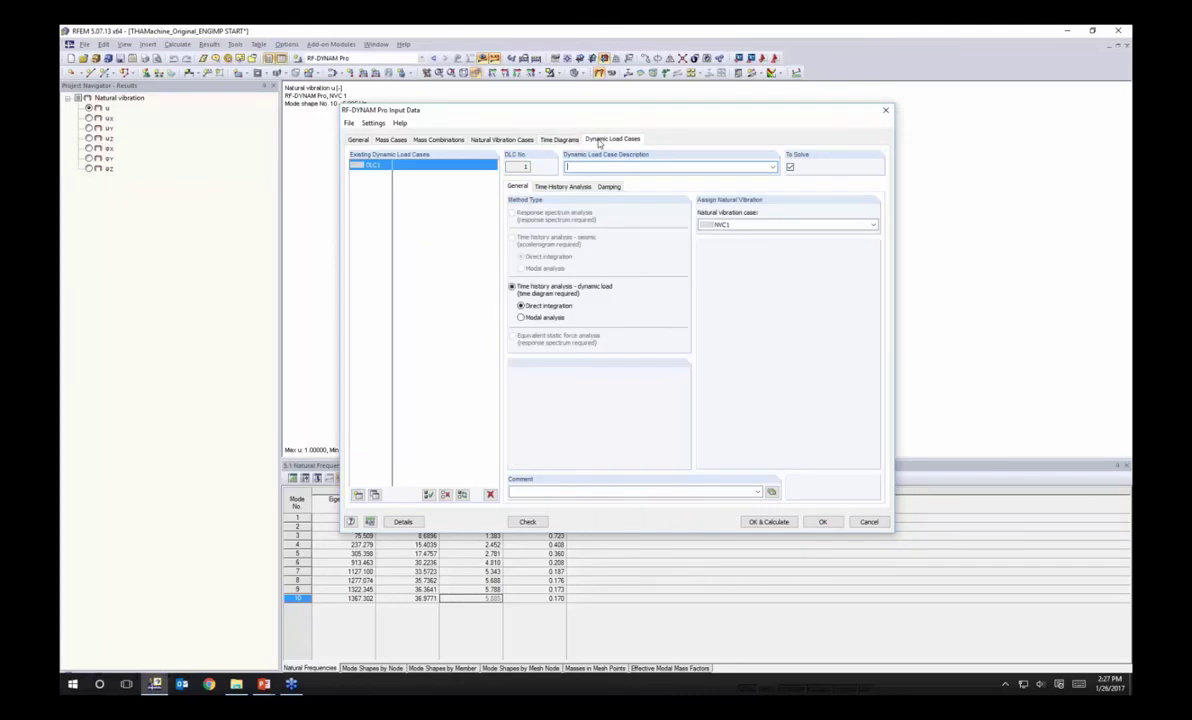
left_click(592, 166)
type("Machine Induced Vibrations")
left_click(734, 225)
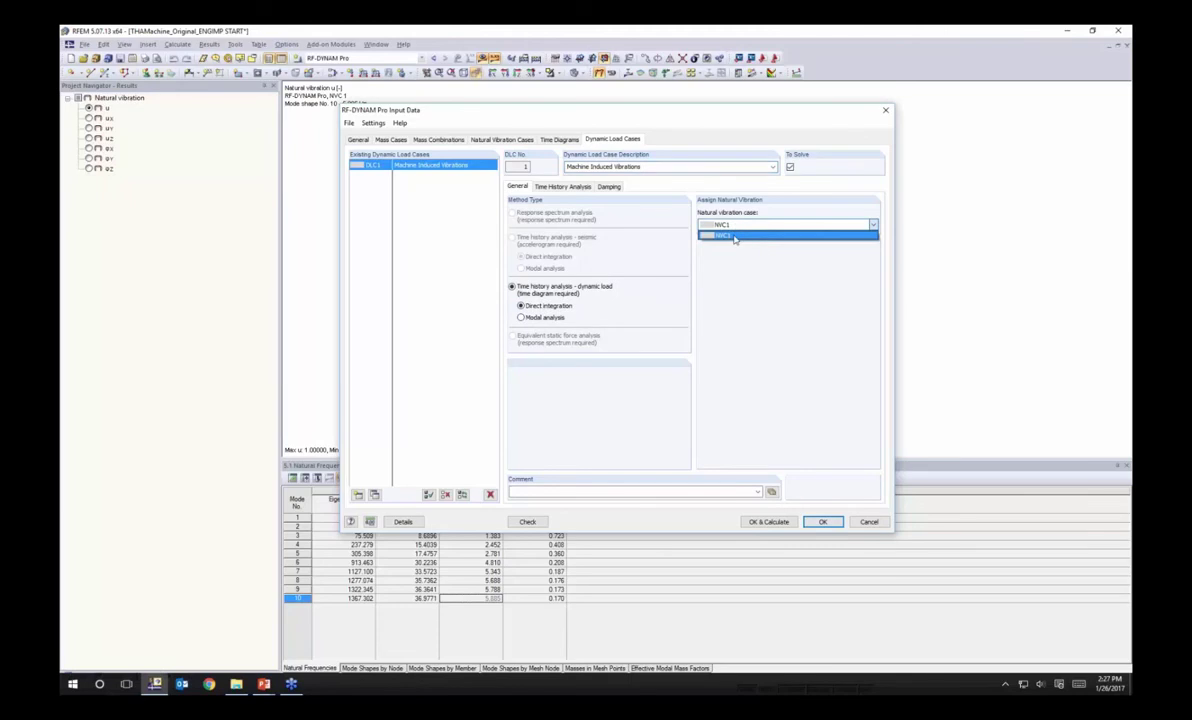
left_click(734, 236)
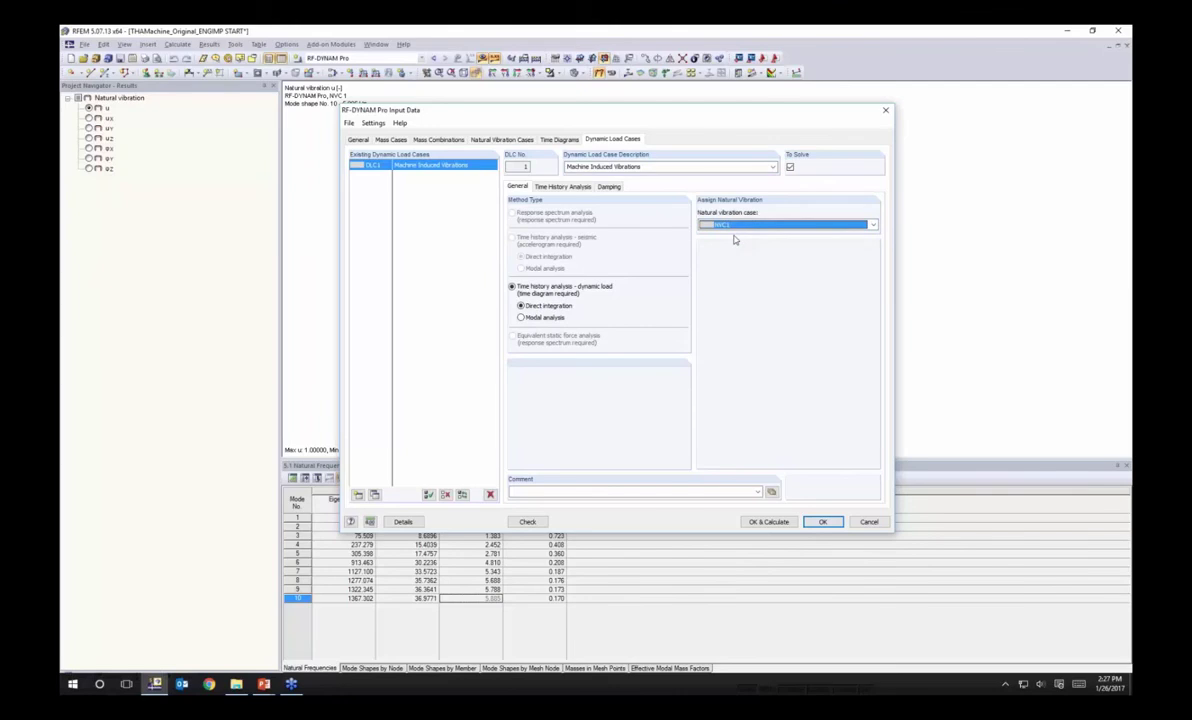
Review the general settings and calculation parameters of natural vibration case NVC1, and return to the dynamic load case
left_click(477, 141)
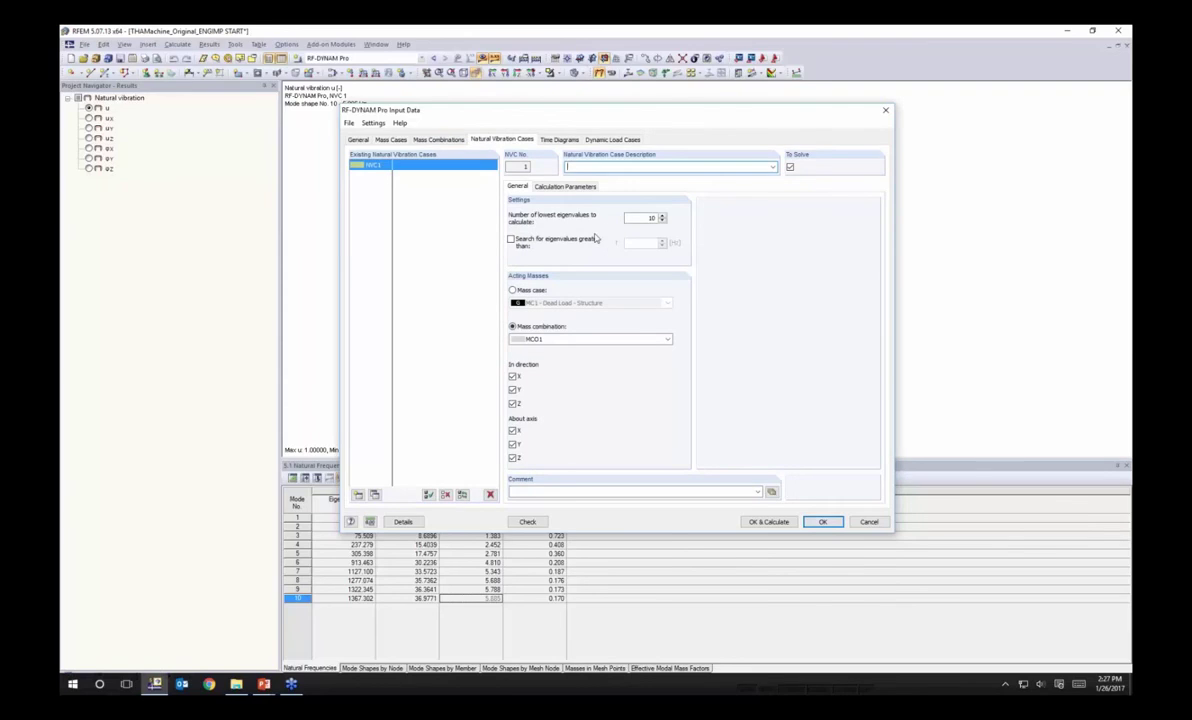
left_click(584, 188)
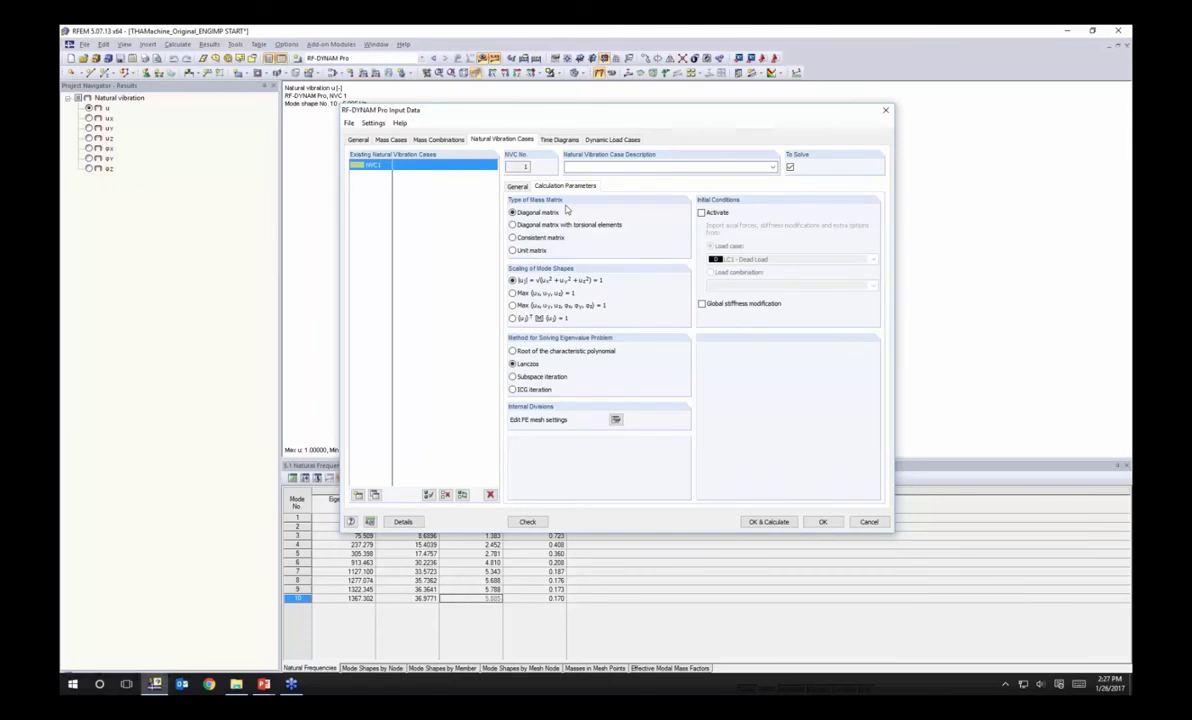
left_click(610, 139)
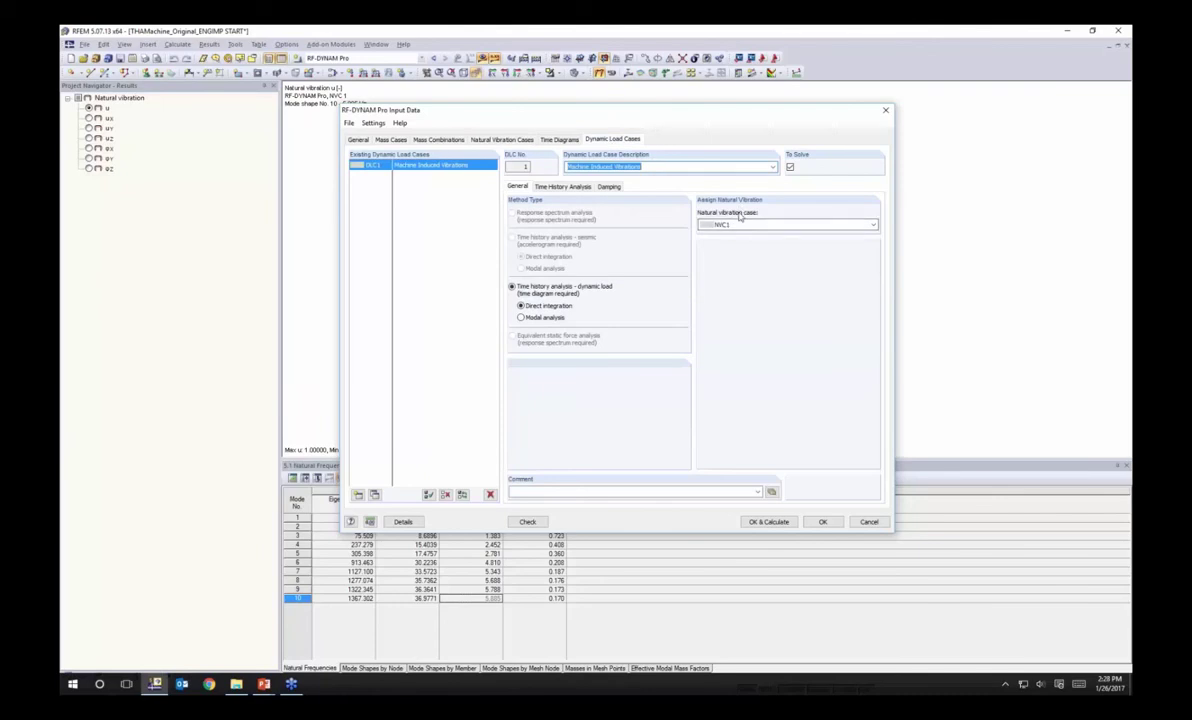
Assign load case LC3 Centrifugal Force, vertical with time diagram TD1 as the first loading set of DLC1's time history analysis
left_click(579, 188)
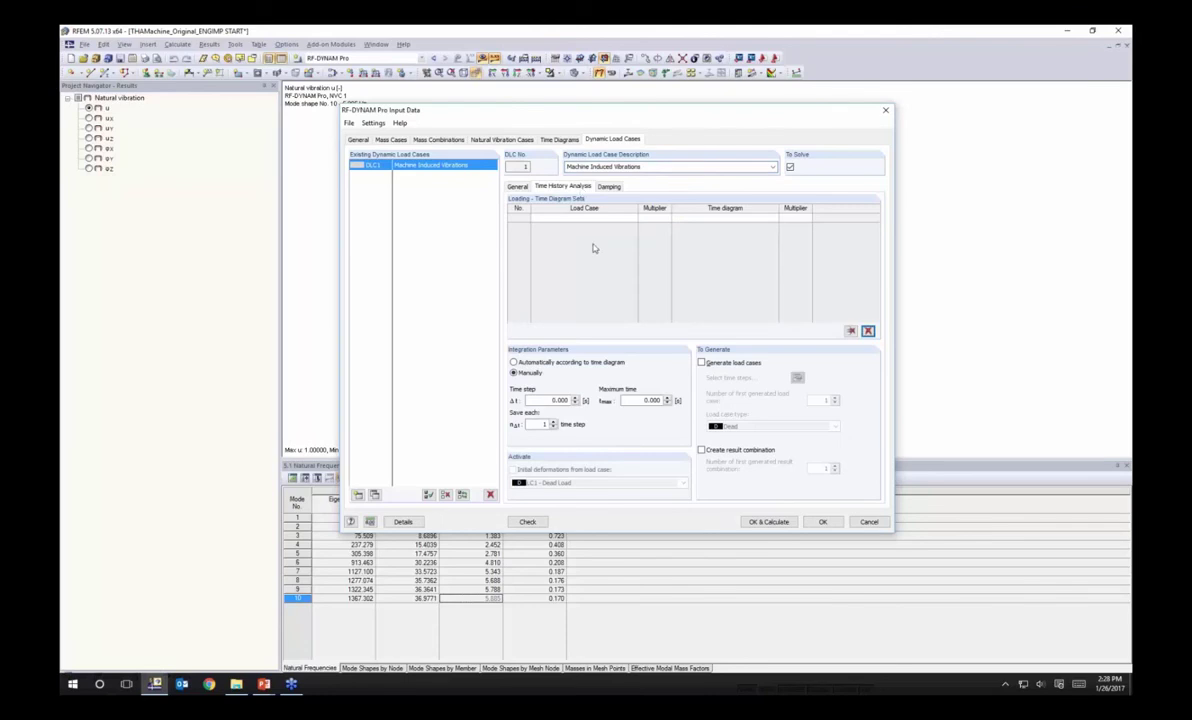
left_click(590, 218)
left_click(632, 218)
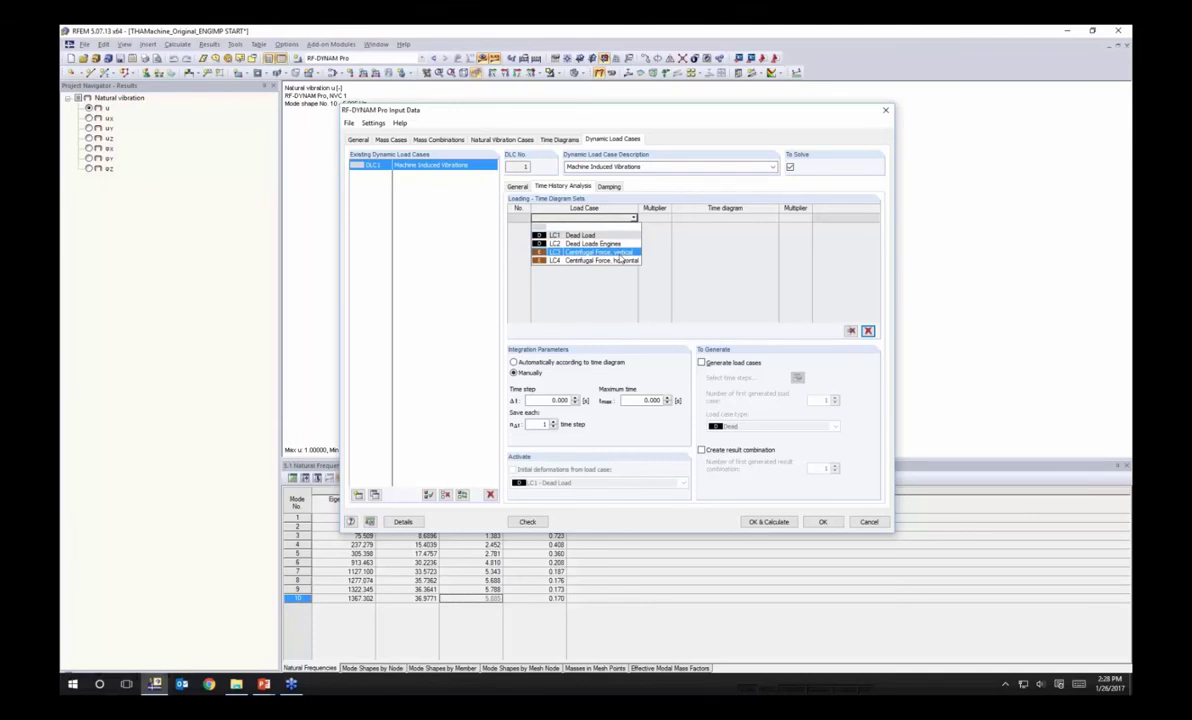
left_click(620, 255)
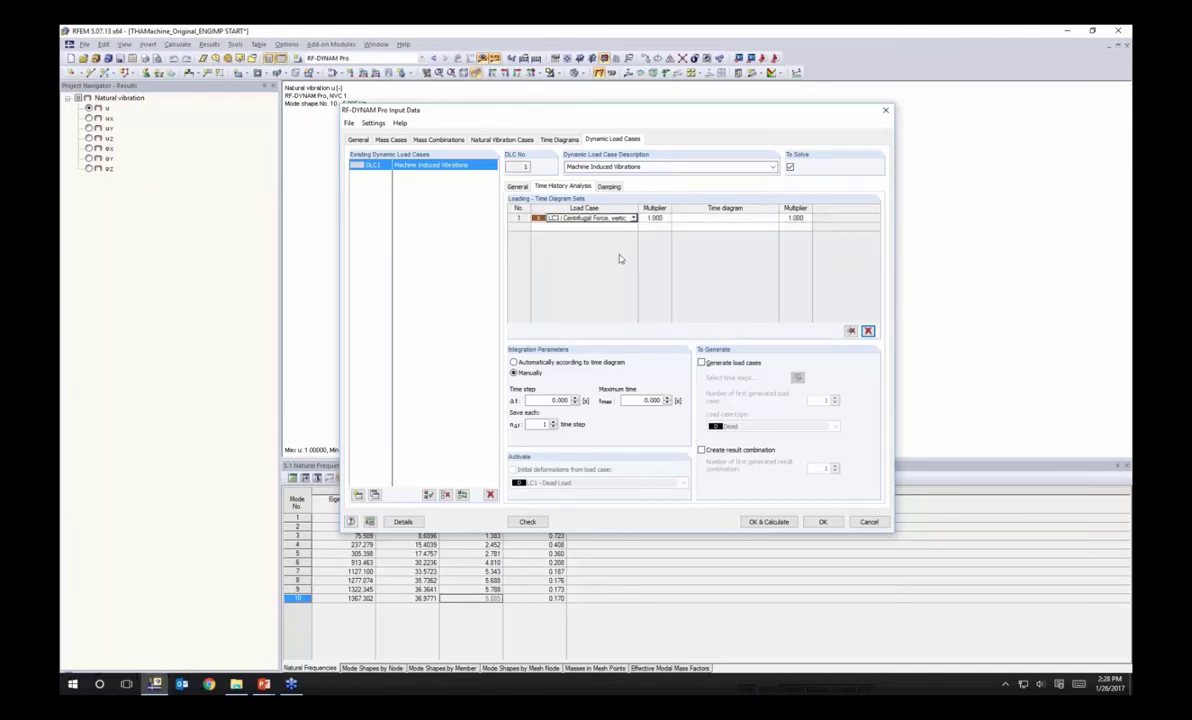
left_click(652, 218)
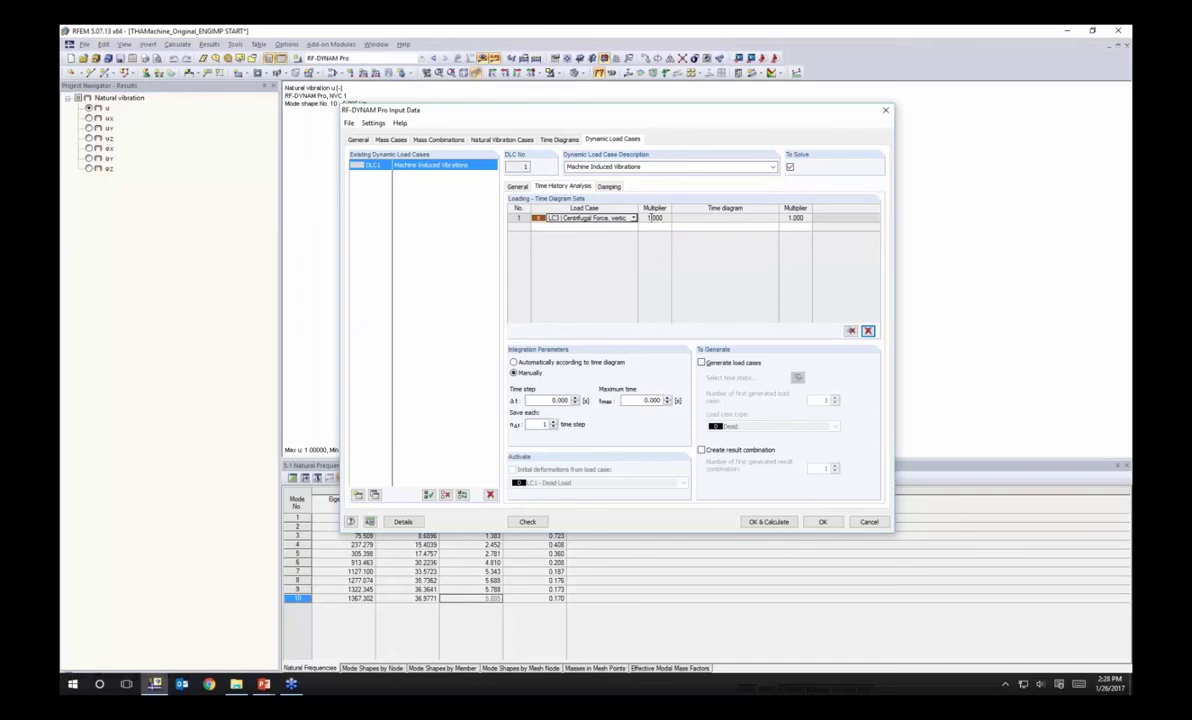
key("Tab")
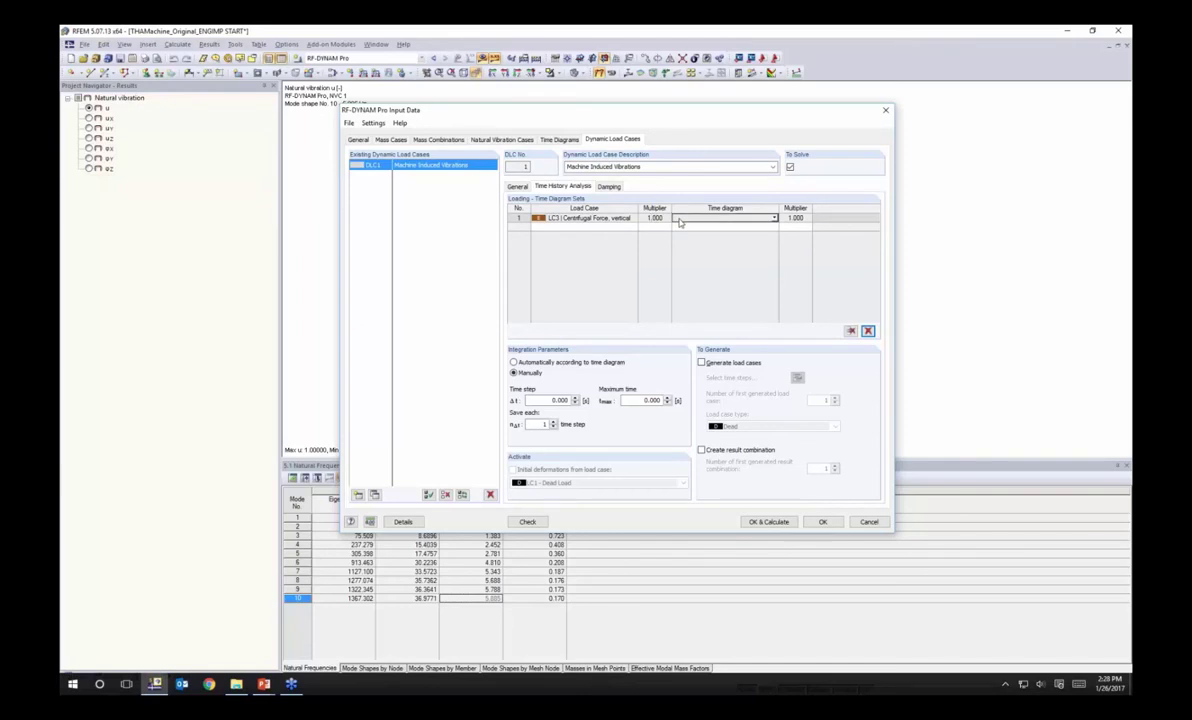
left_click(773, 219)
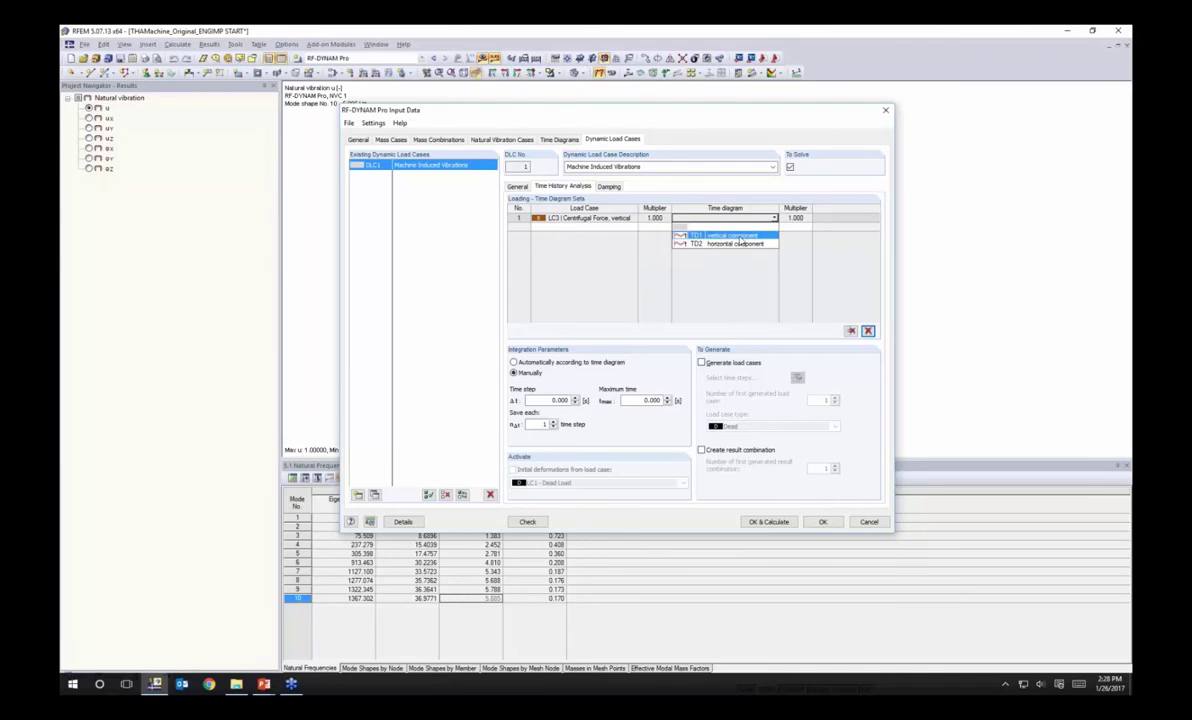
left_click(739, 237)
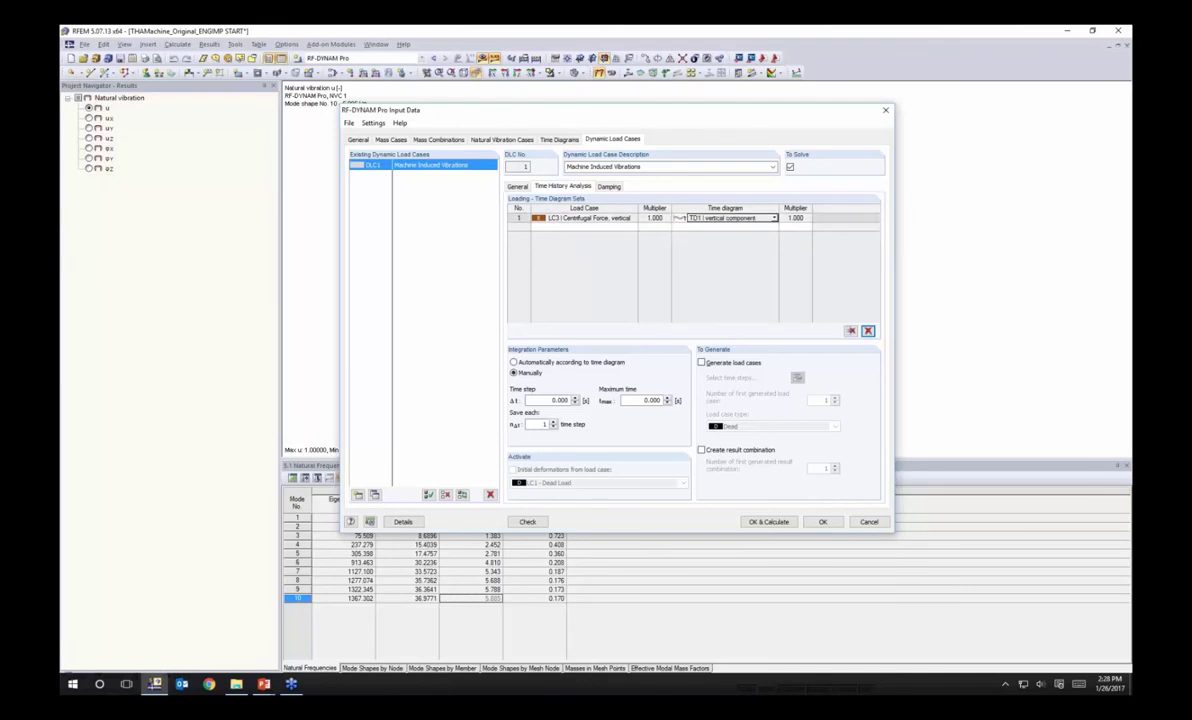
Add a second loading set combining load case LC4 Centrifugal Force, horizontal with time diagram TD2
left_click(615, 227)
left_click(634, 227)
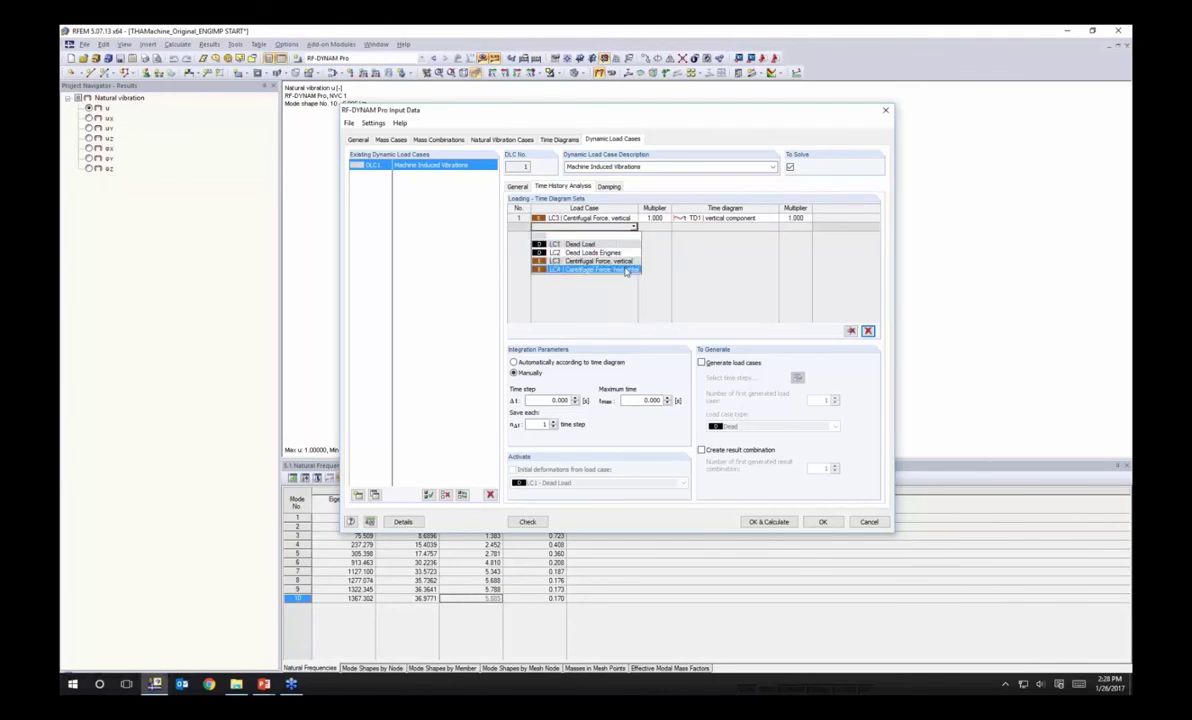
left_click(626, 270)
left_click(722, 227)
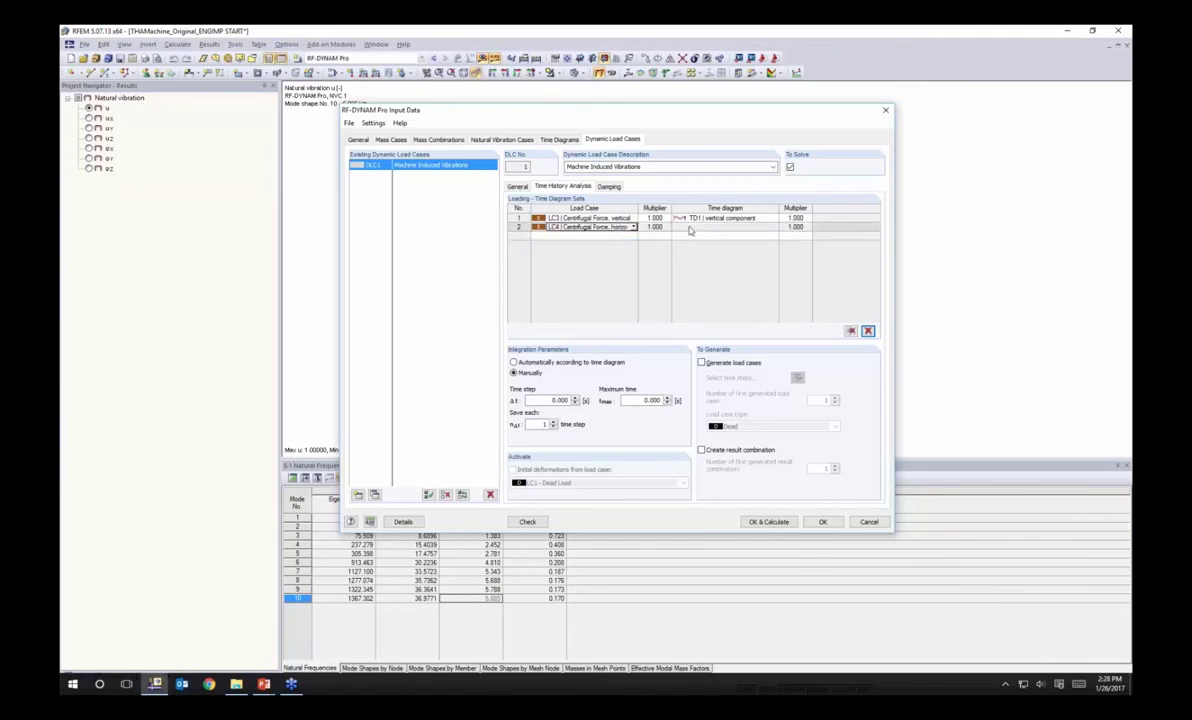
left_click(774, 228)
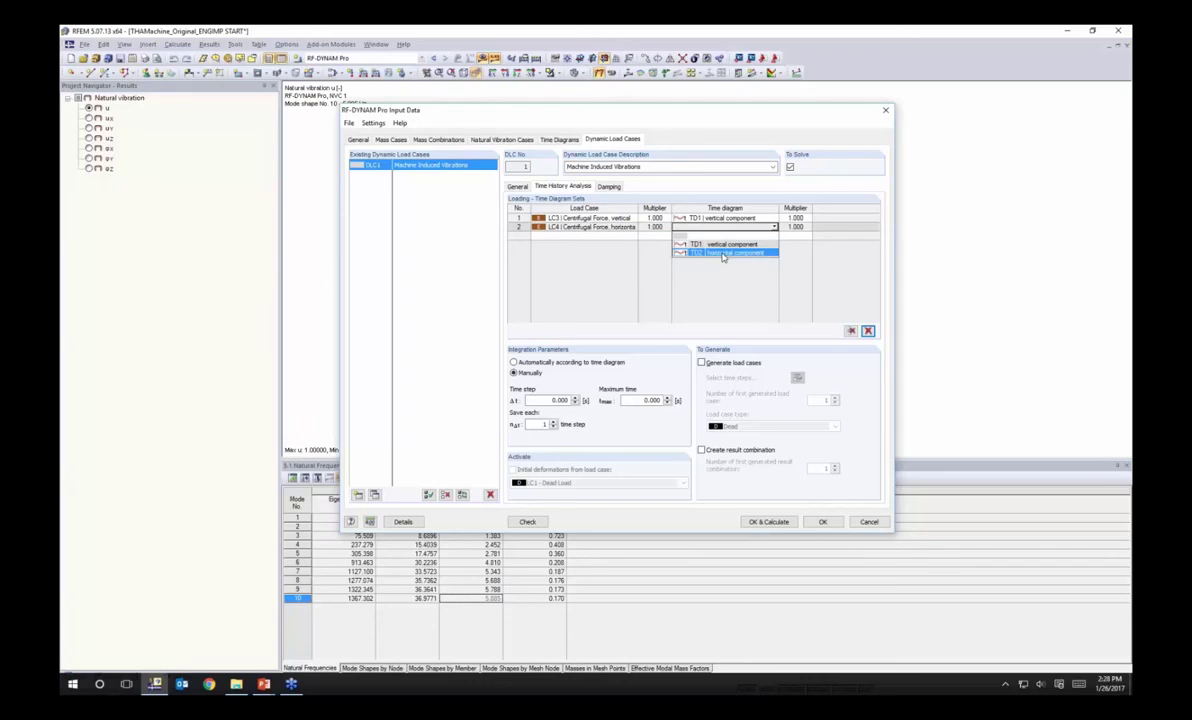
left_click(723, 253)
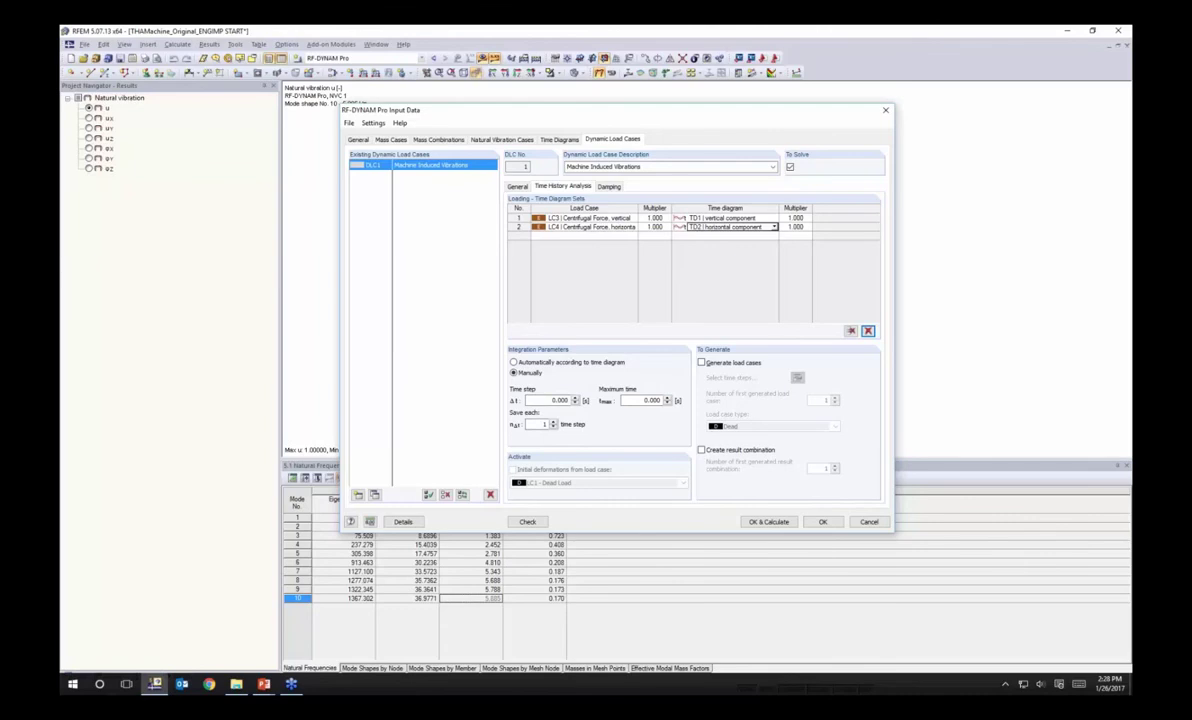
Switch to the slide presentation and show the Time Step Parameters slide
key("alt+Tab")
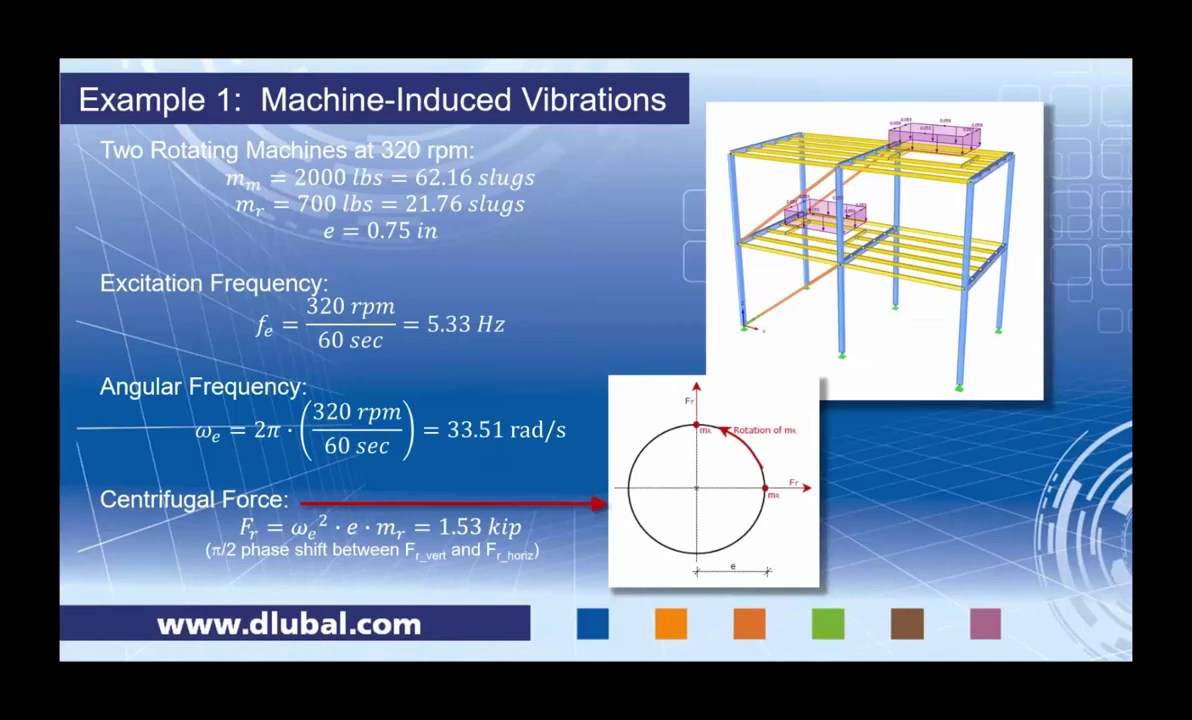
key("Right")
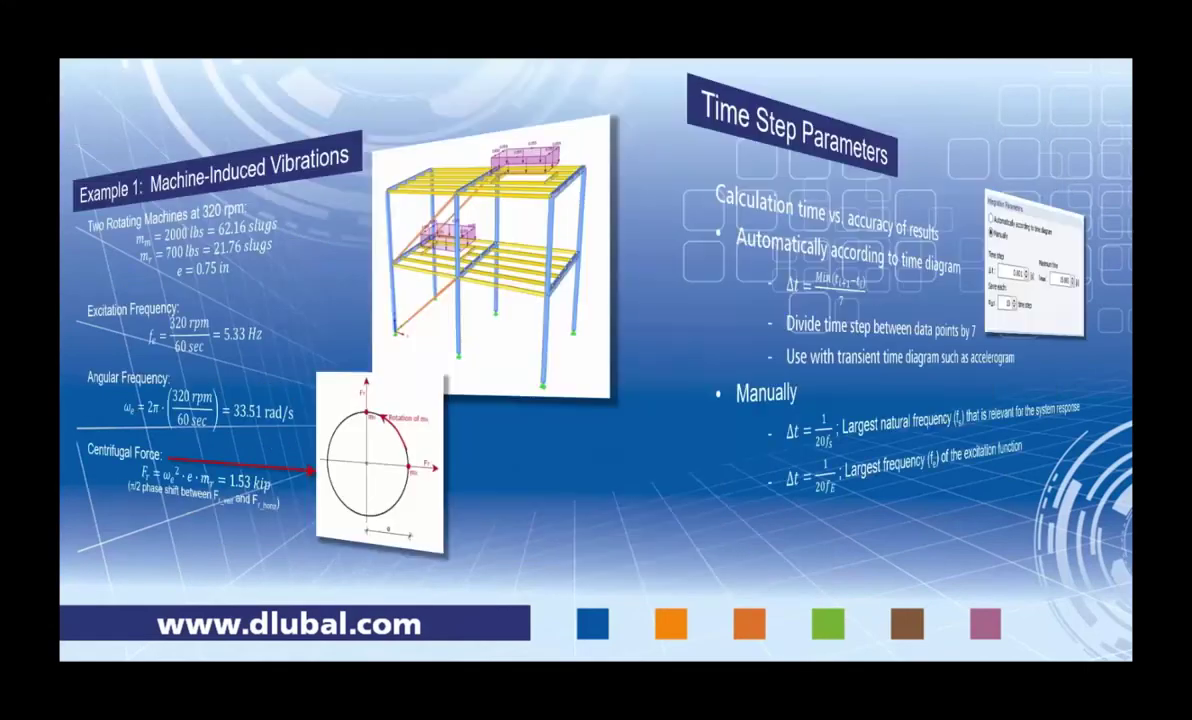
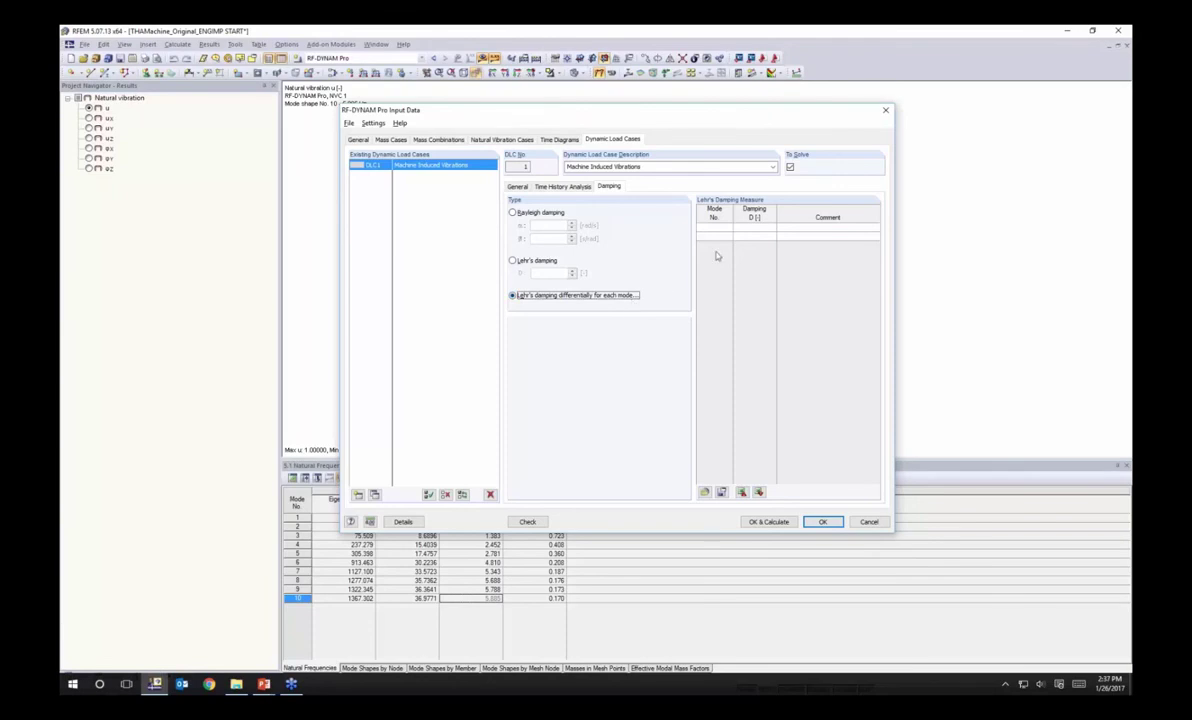
Set DLC1 to Rayleigh damping with α 0.109933 rad/s and β 0.000498 s/rad, and accept the input data
left_click(716, 227)
left_click(525, 212)
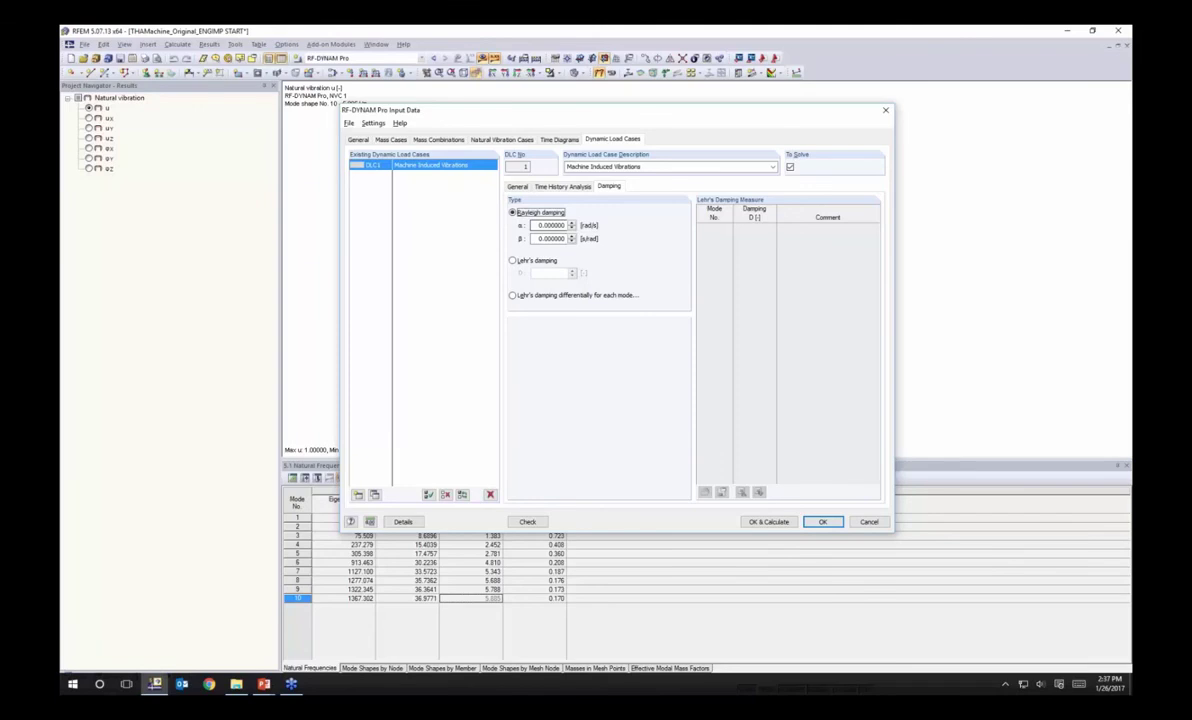
key("Tab")
type("0.109933")
key("Tab")
type("0.000498")
left_click(826, 521)
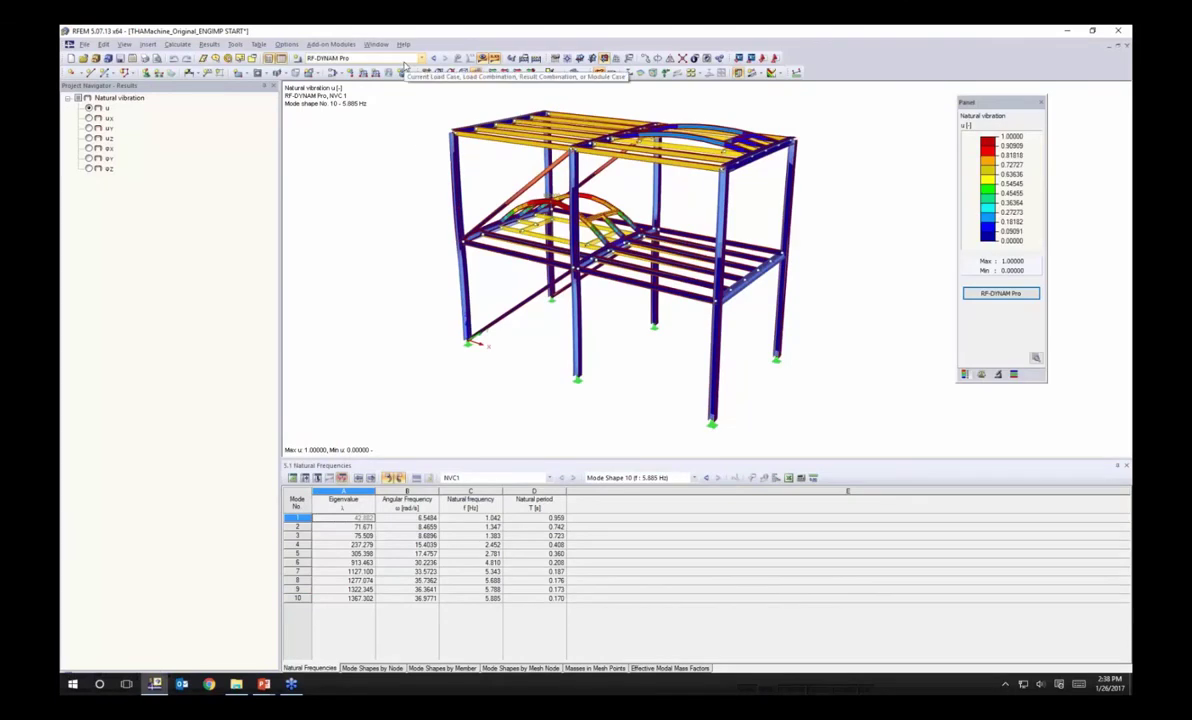
Switch to the THAMachine_Original_ENGIMP model and show the DLC1 - Machine Induced Vibrations results
left_click(376, 44)
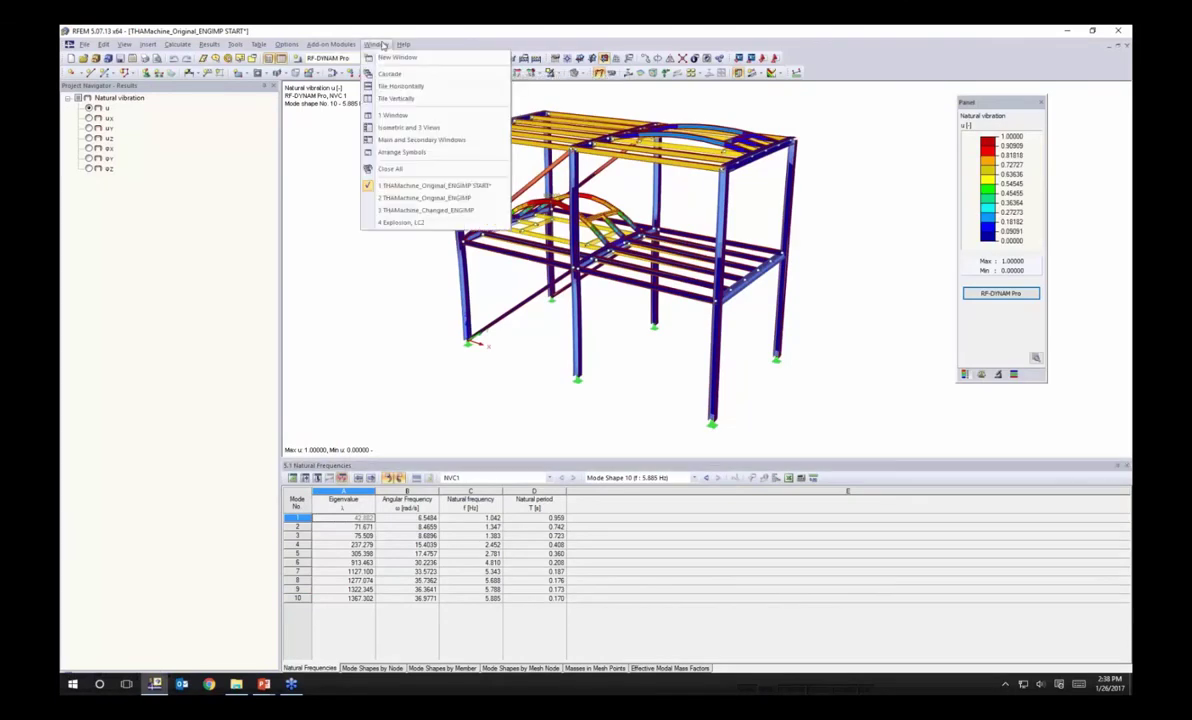
left_click(400, 198)
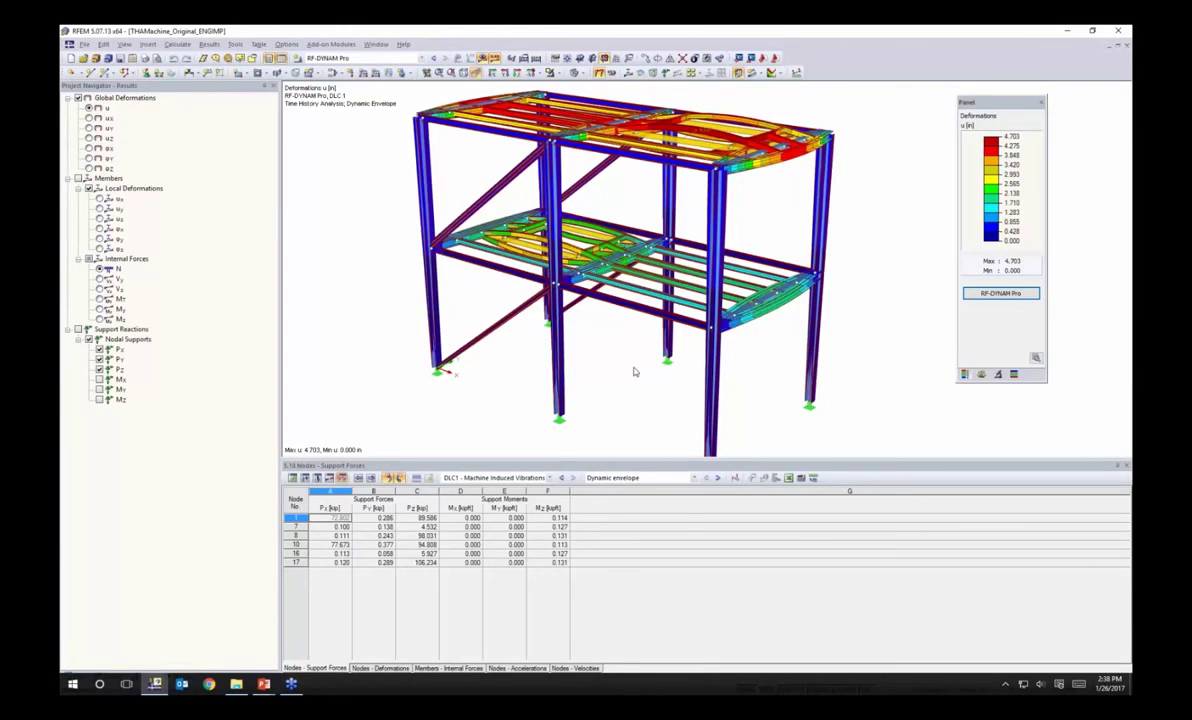
left_click(503, 478)
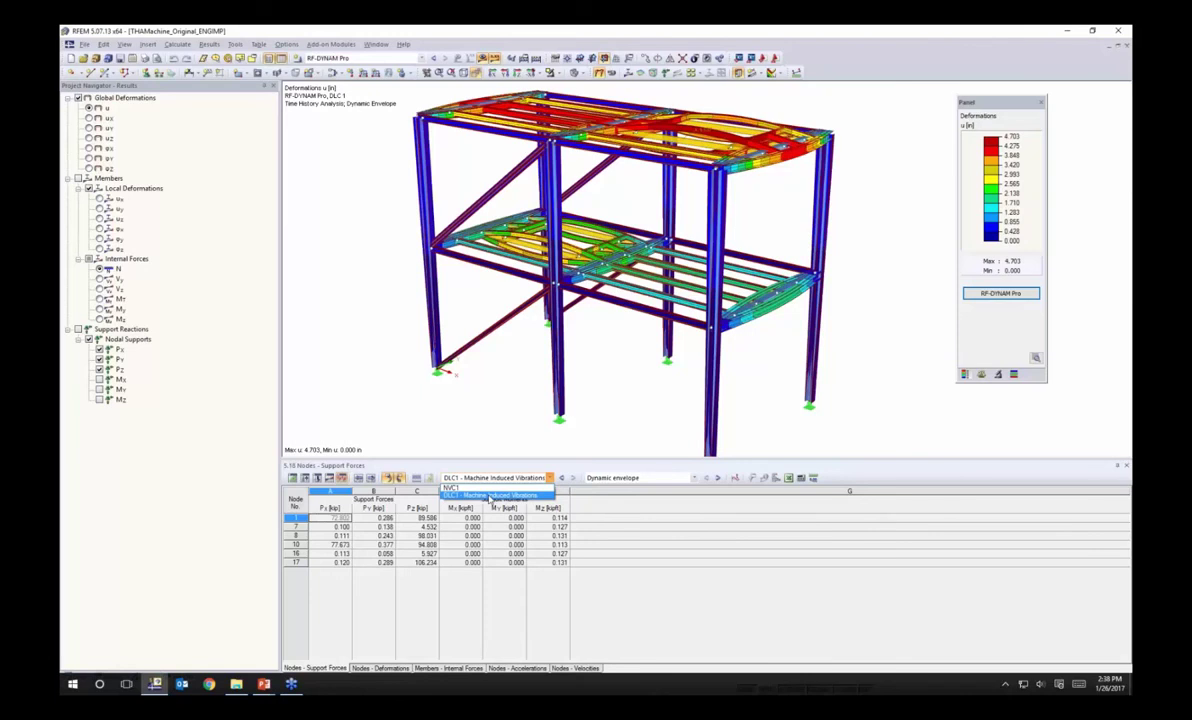
left_click(490, 496)
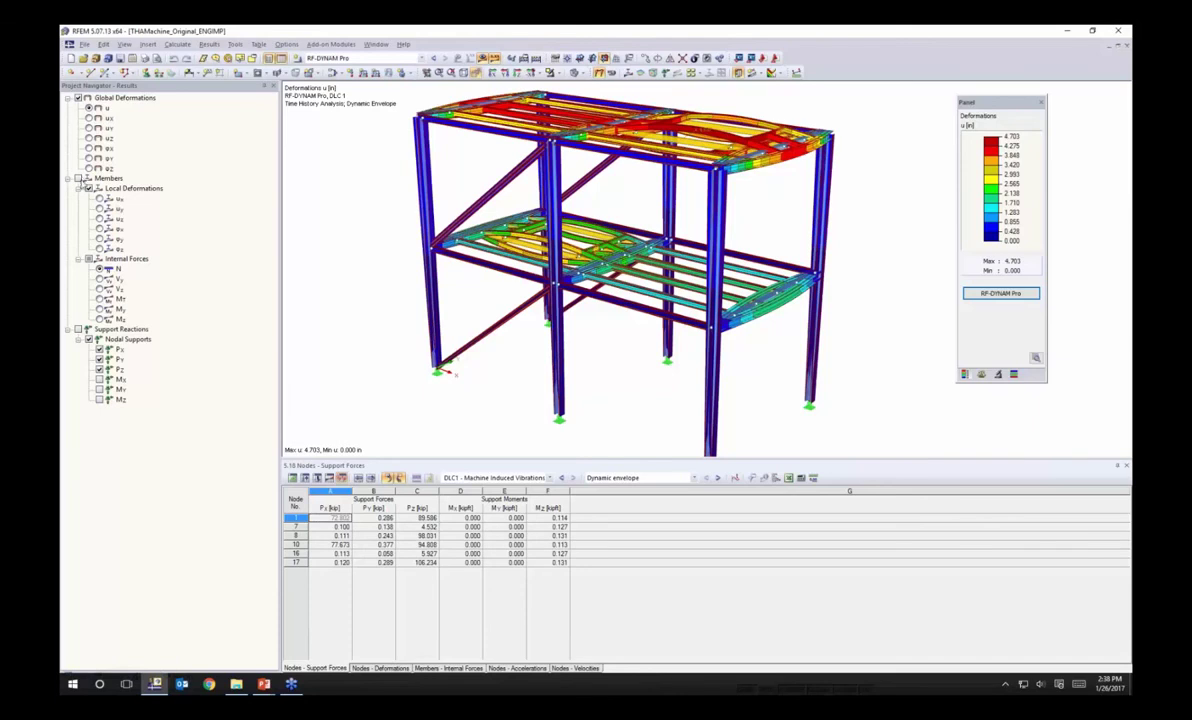
Display the member axial forces N on the frame for the 3.630 s time step of DLC1
left_click(78, 178)
left_click(110, 268)
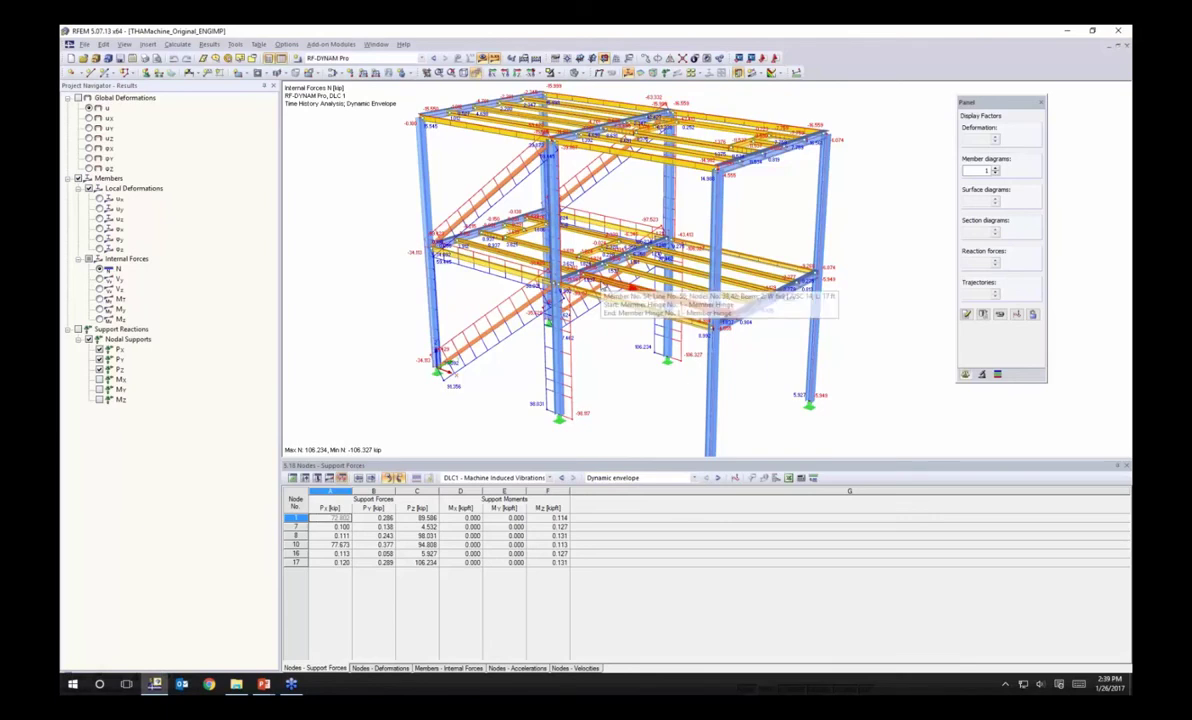
left_click(694, 478)
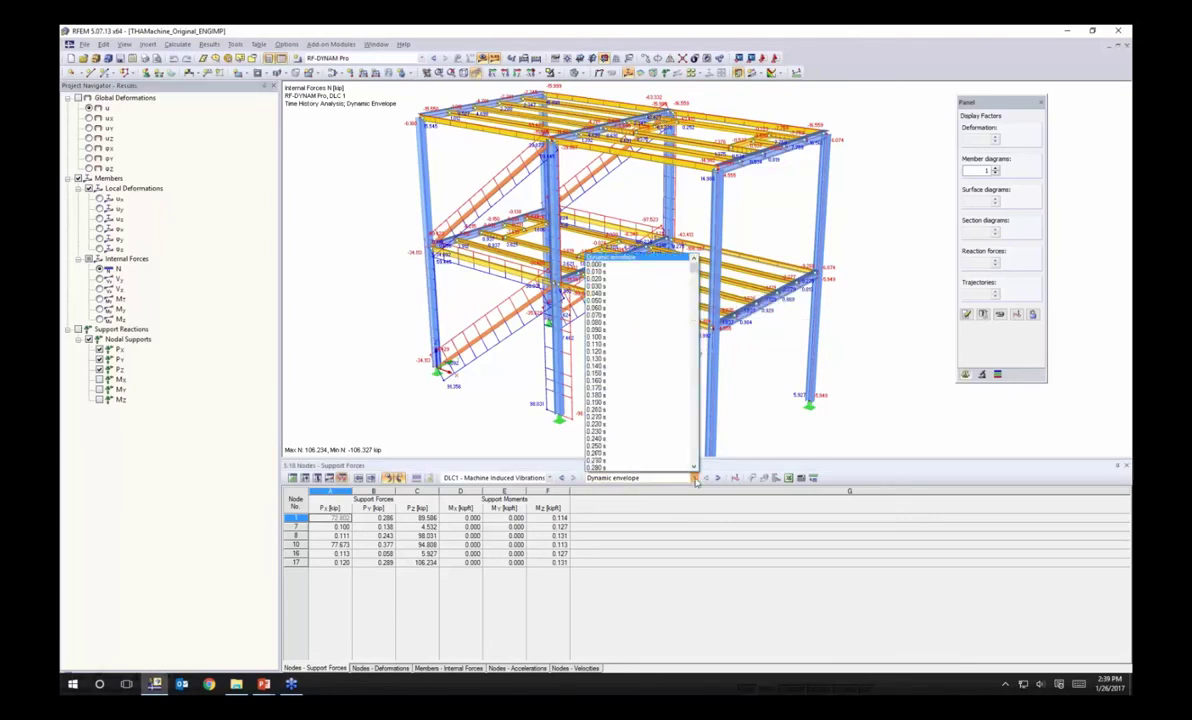
left_click_drag(694, 266, 693, 314)
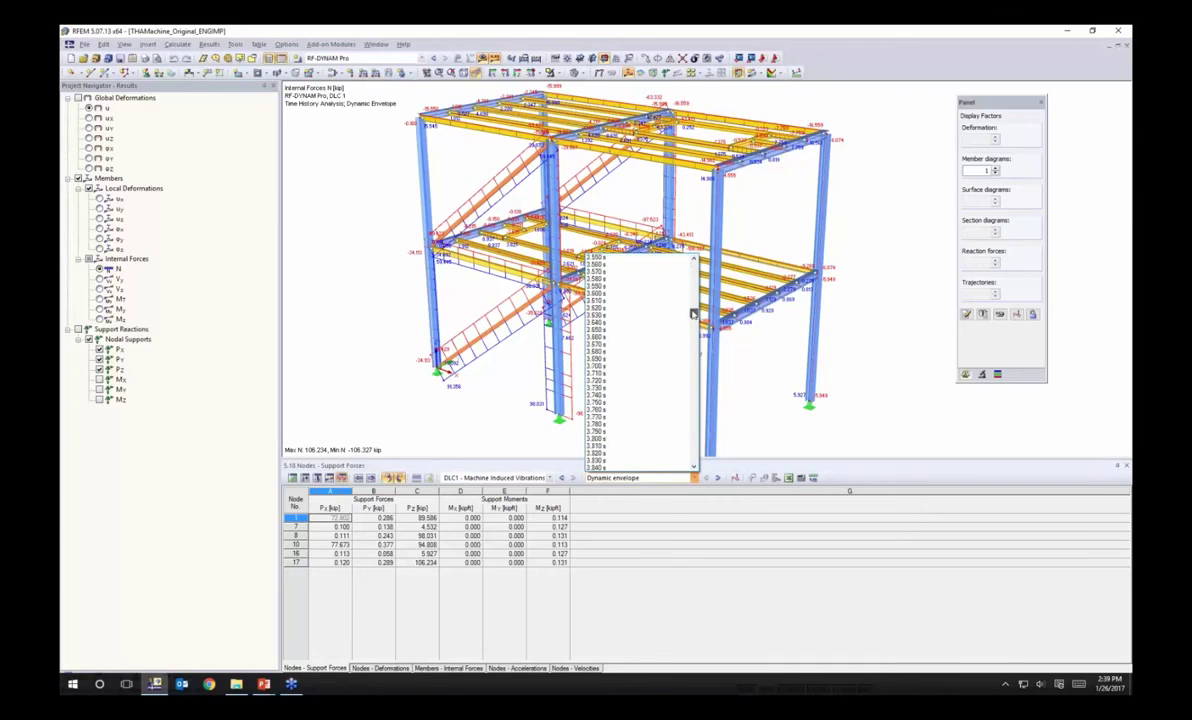
left_click(620, 314)
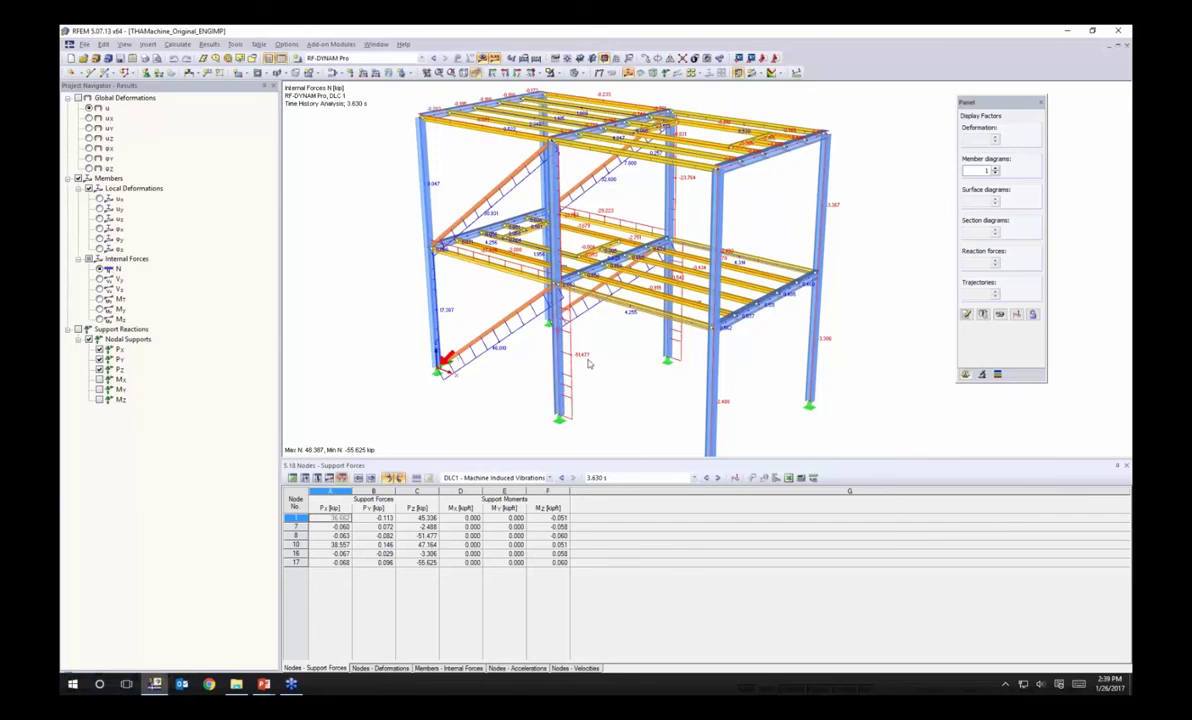
Return the DLC1 results to the dynamic envelope and display the global deformations u
left_click(694, 477)
left_click_drag(694, 315, 695, 261)
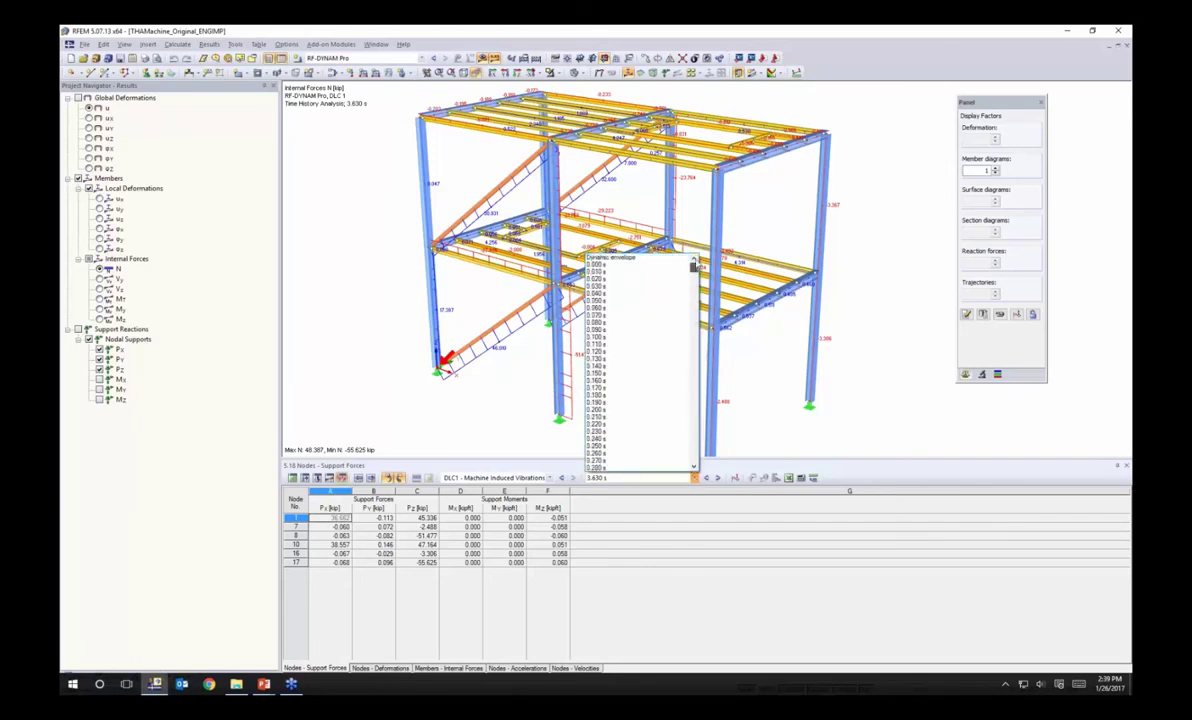
left_click(665, 257)
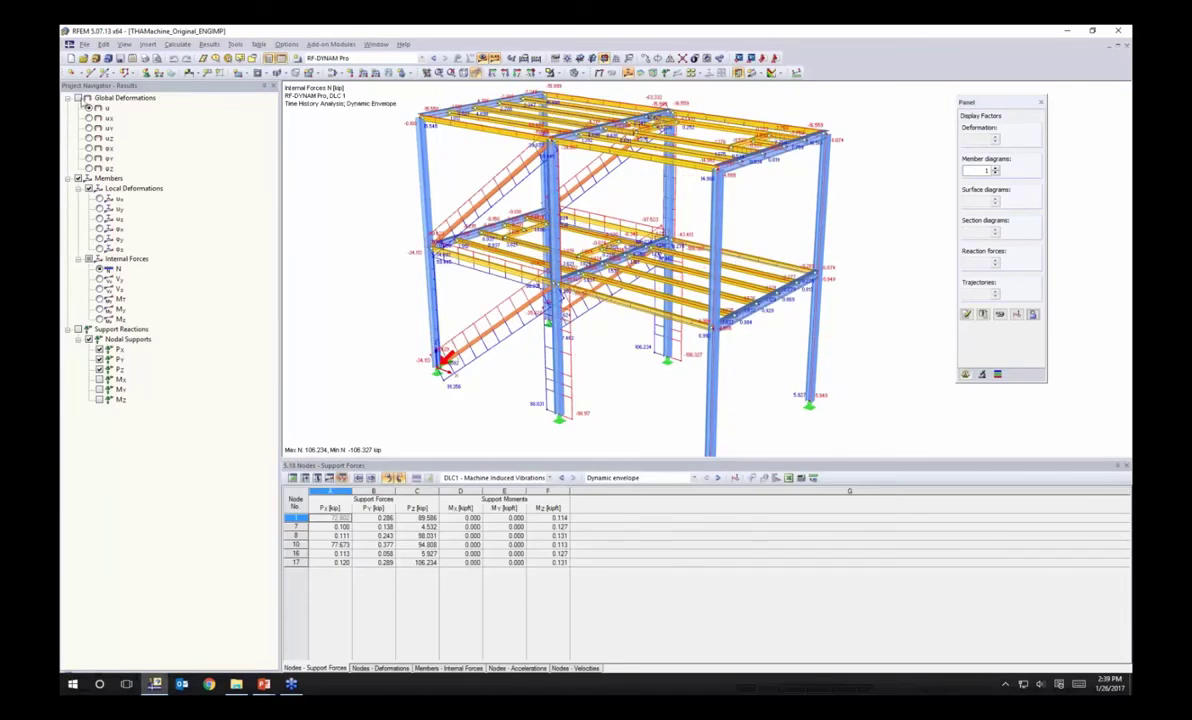
left_click(122, 98)
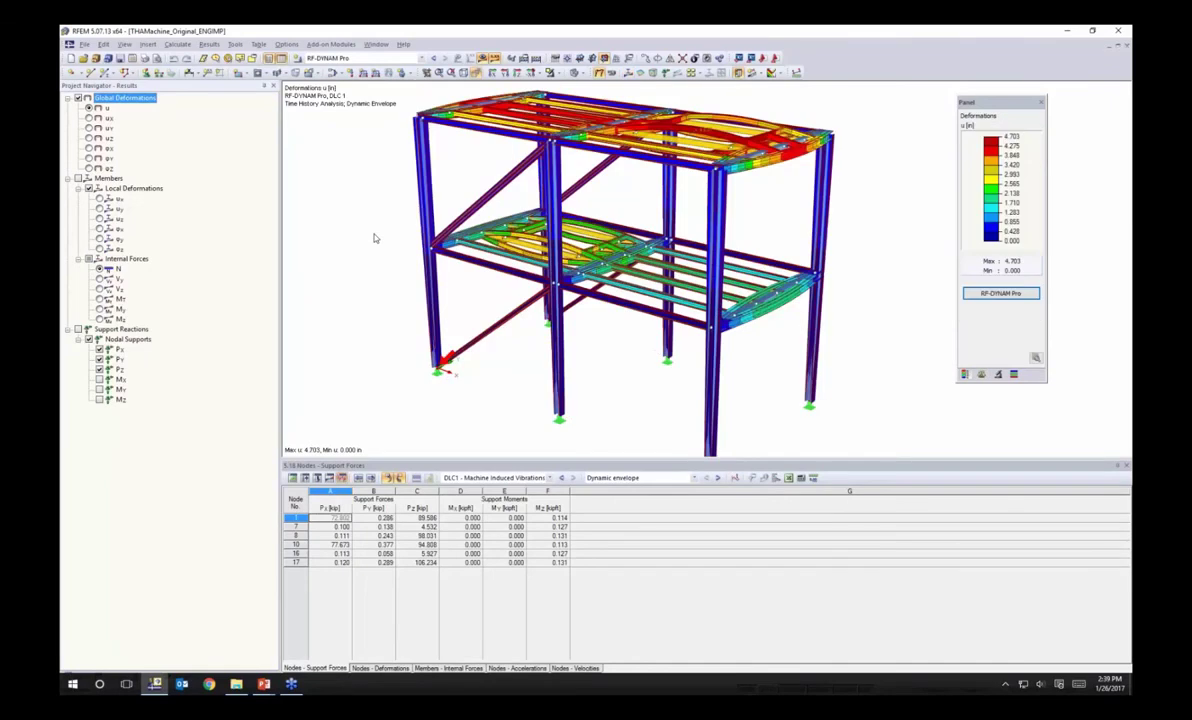
Open the Time Course Monitor beside the frame and hide the deformation results on the model
left_click(735, 479)
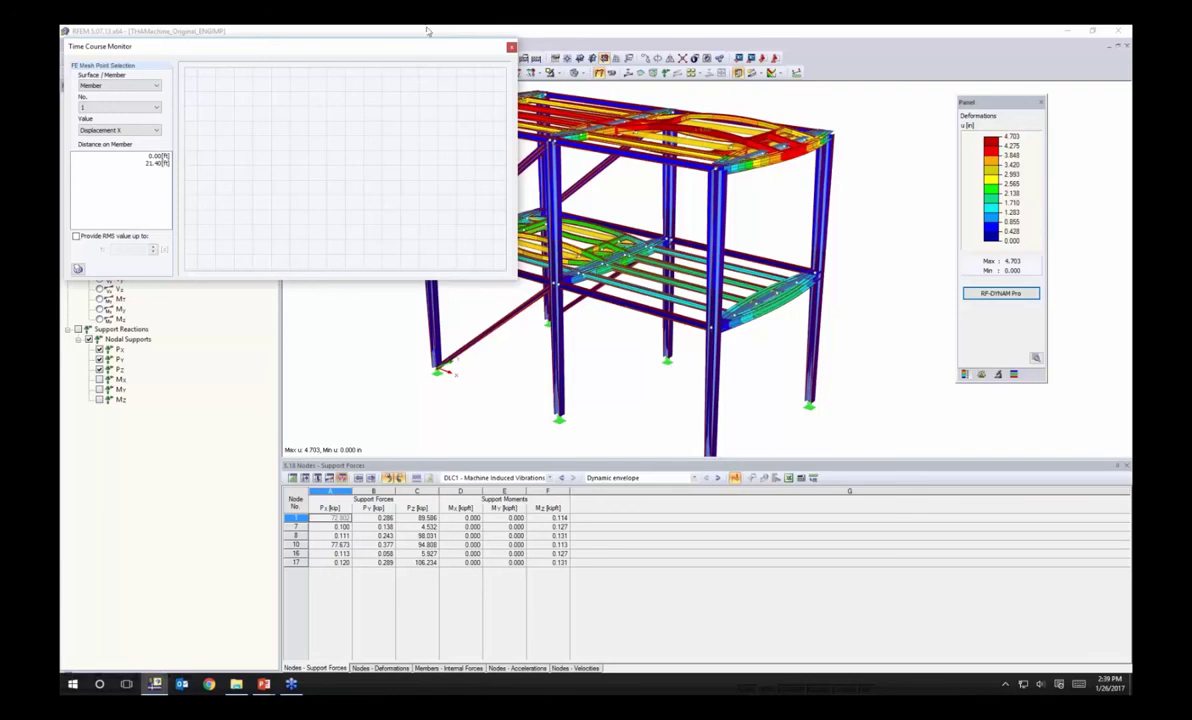
left_click_drag(416, 51, 456, 84)
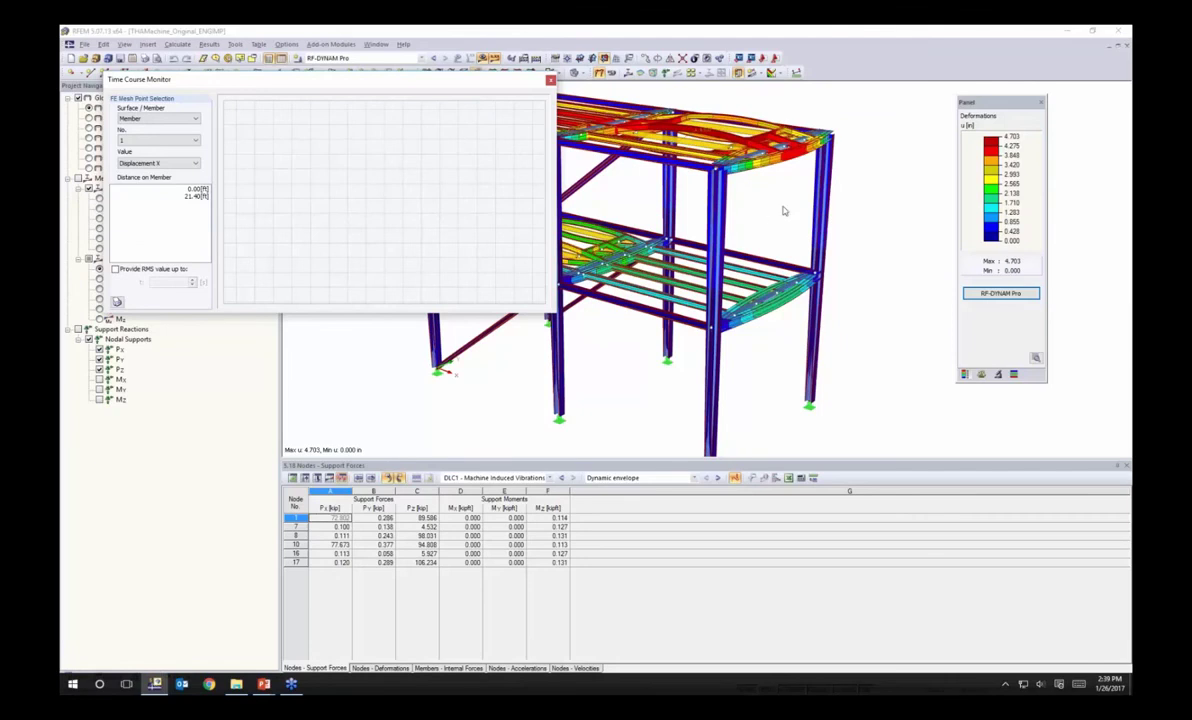
middle_click_drag(698, 200, 814, 224, "ctrl")
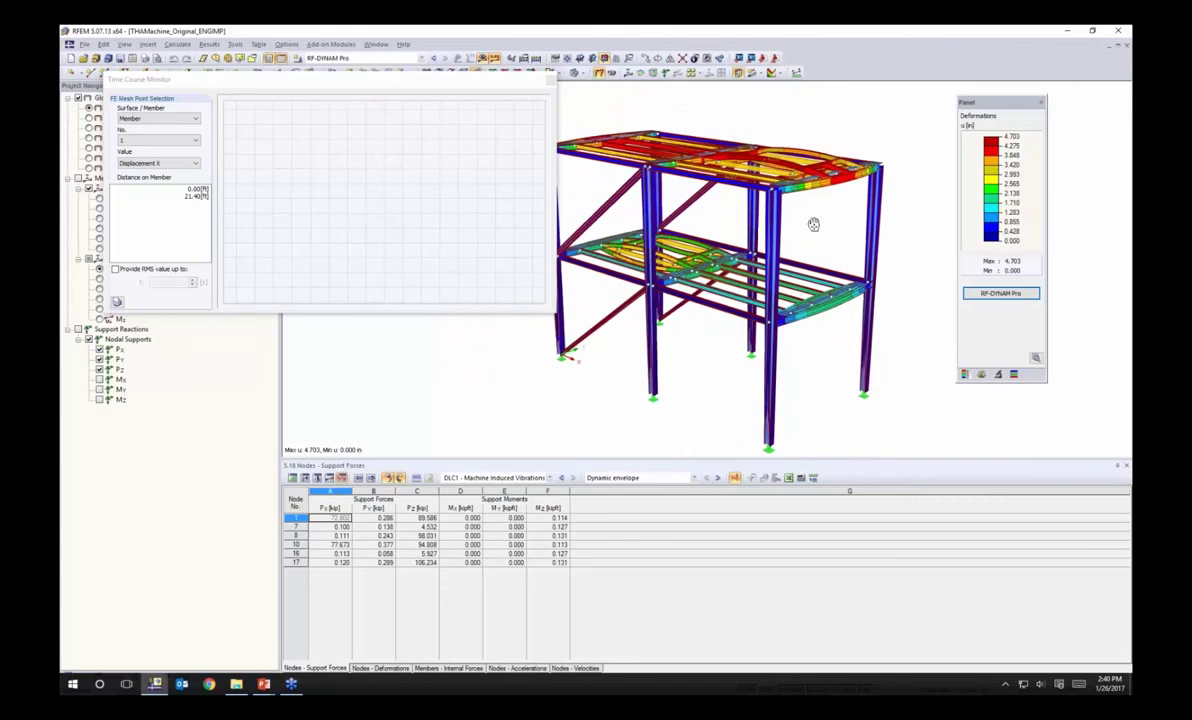
left_click(599, 74)
middle_click_drag(833, 231, 745, 228, "ctrl")
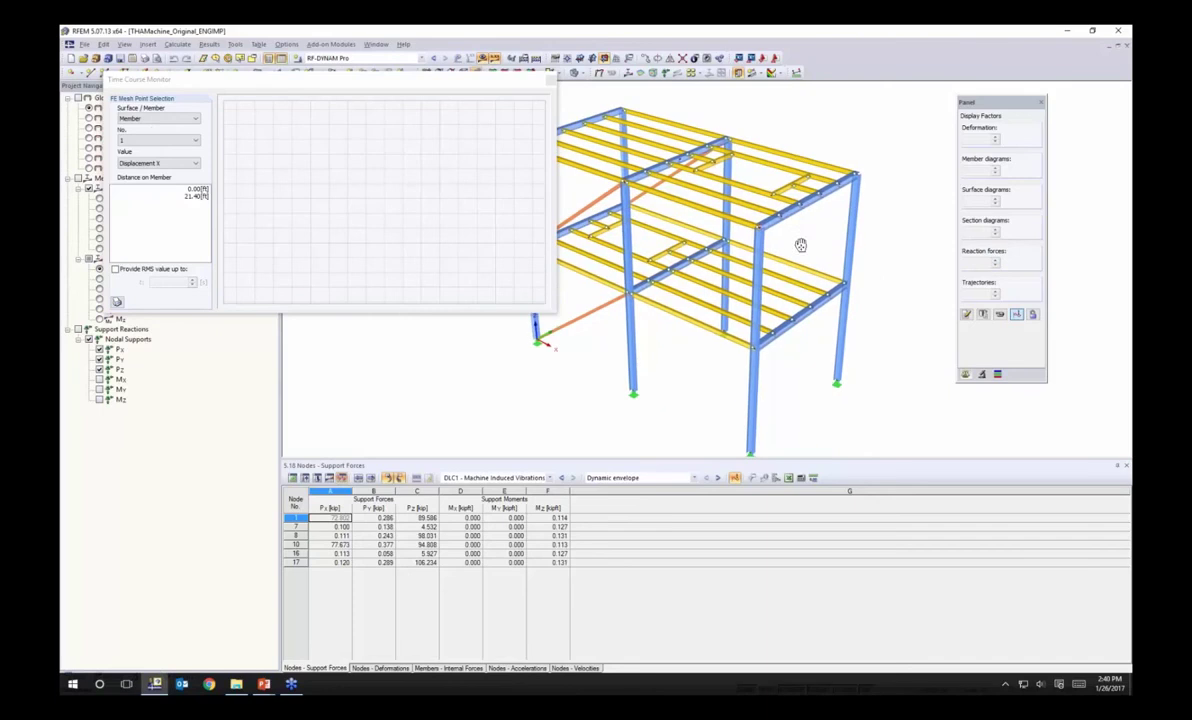
Plot the time course of Displacement X for nodes at FE mesh point 55
left_click(152, 119)
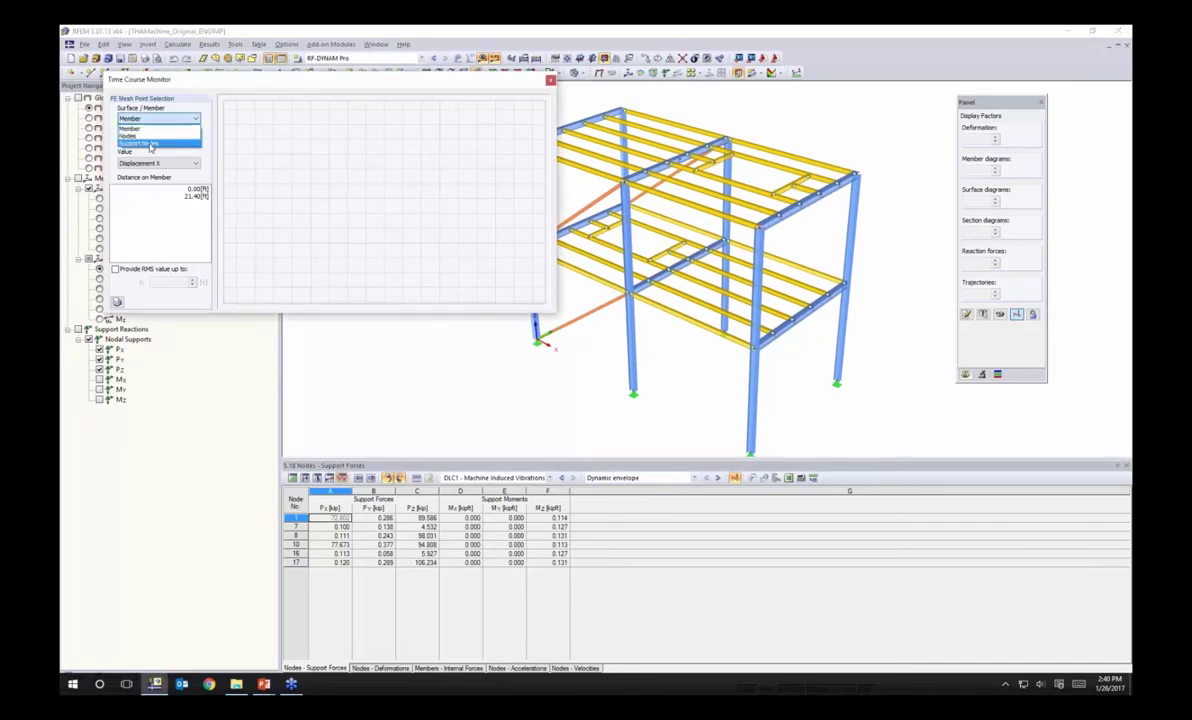
left_click(144, 137)
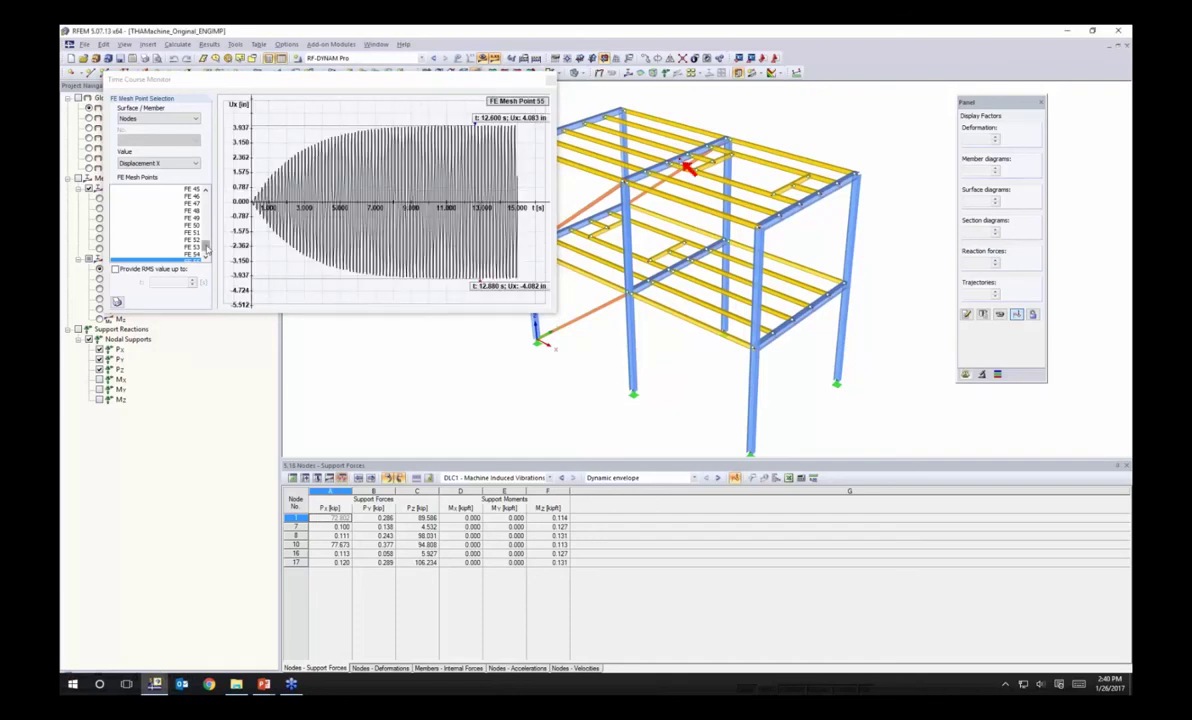
mouse_move(205, 253)
left_mouse_down()
mouse_move(206, 201)
mouse_move(206, 250)
left_mouse_up()
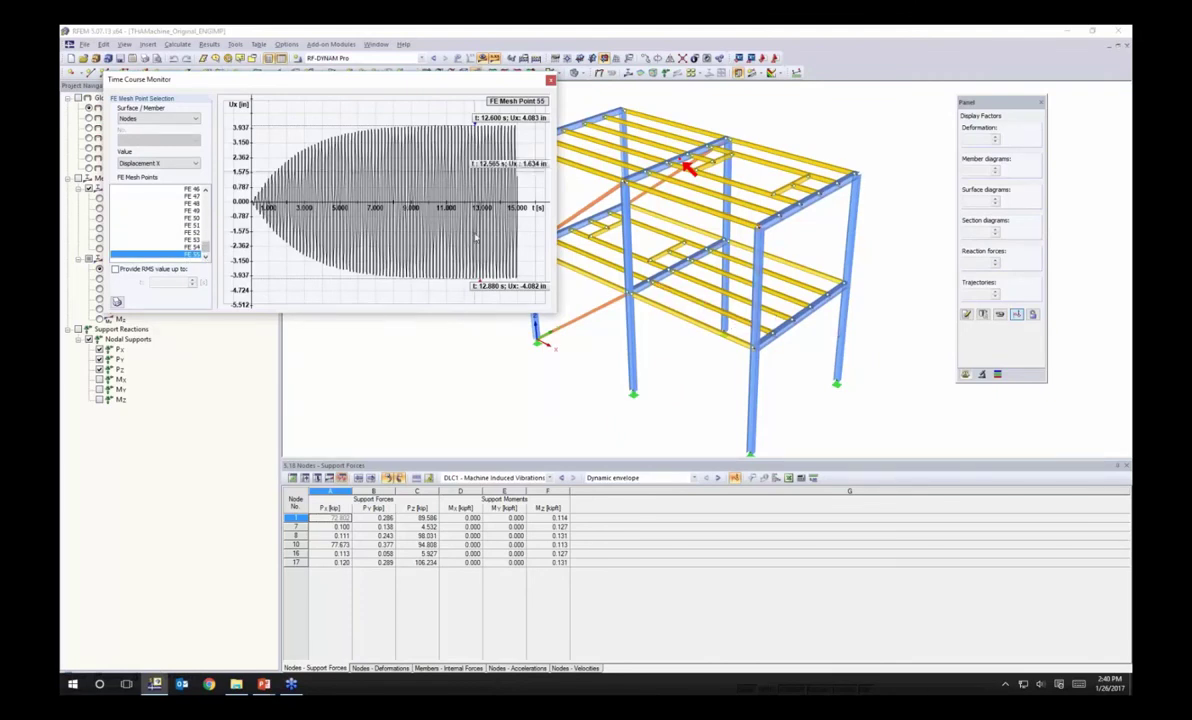
Change the plotted value at FE mesh point 55 to Acceleration Z
left_click(135, 163)
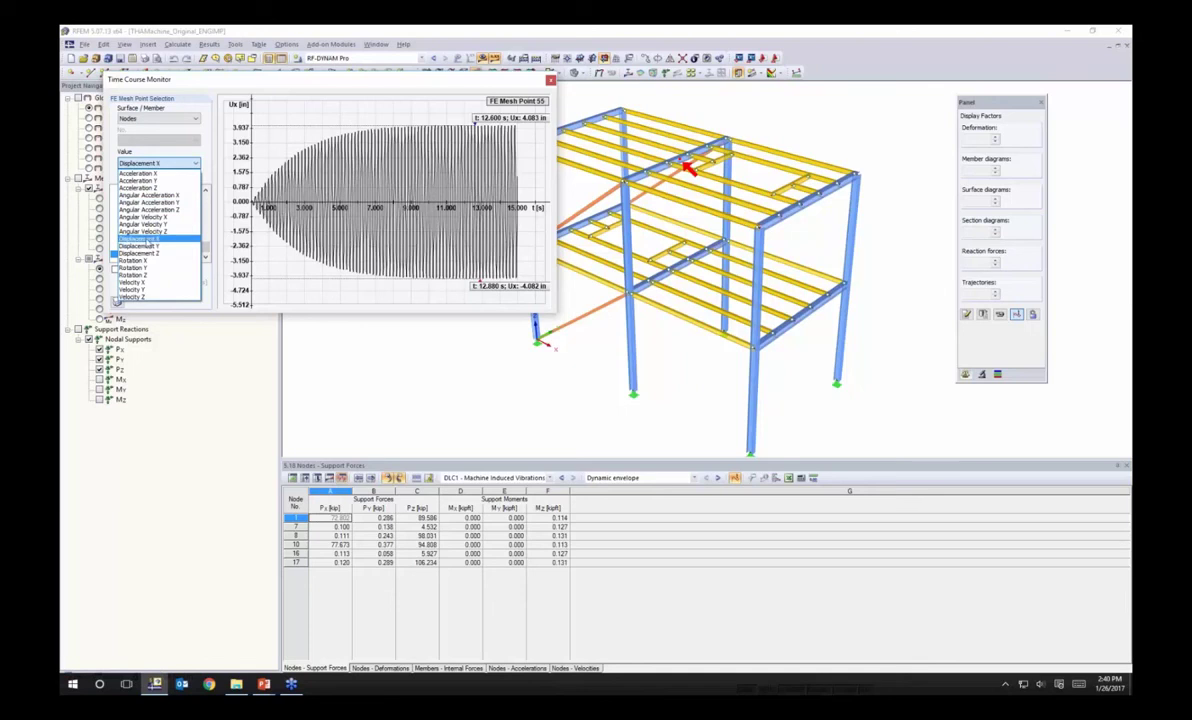
left_click(140, 239)
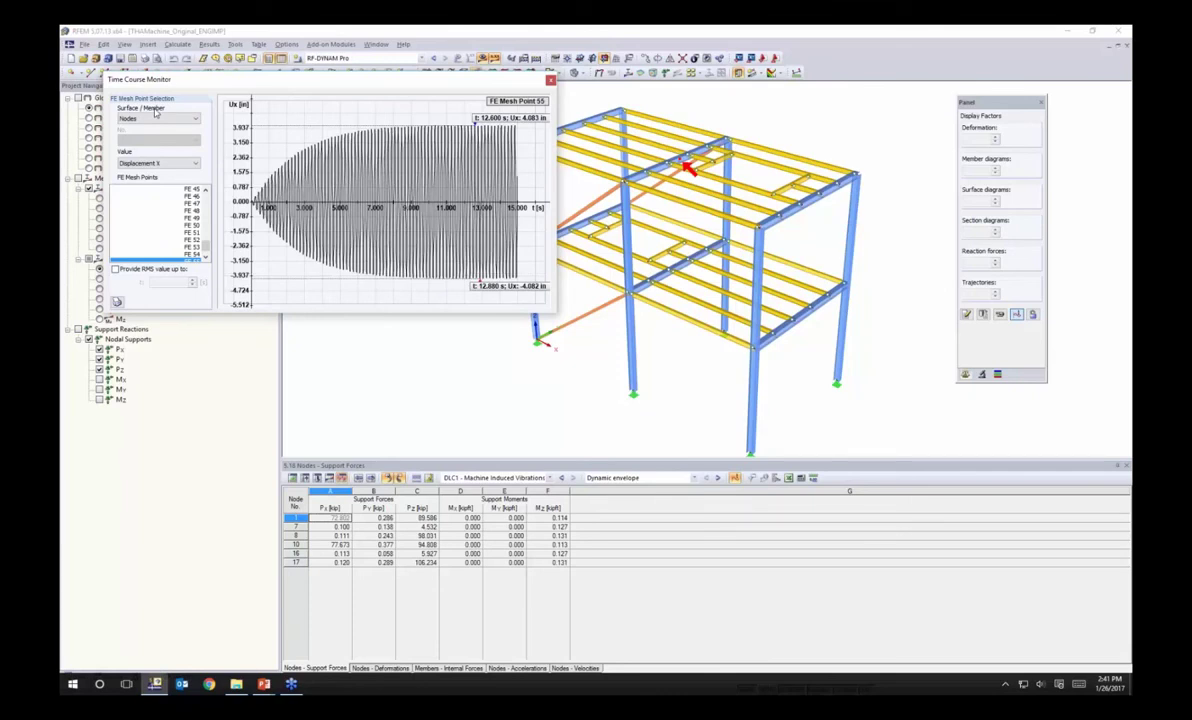
left_click(194, 164)
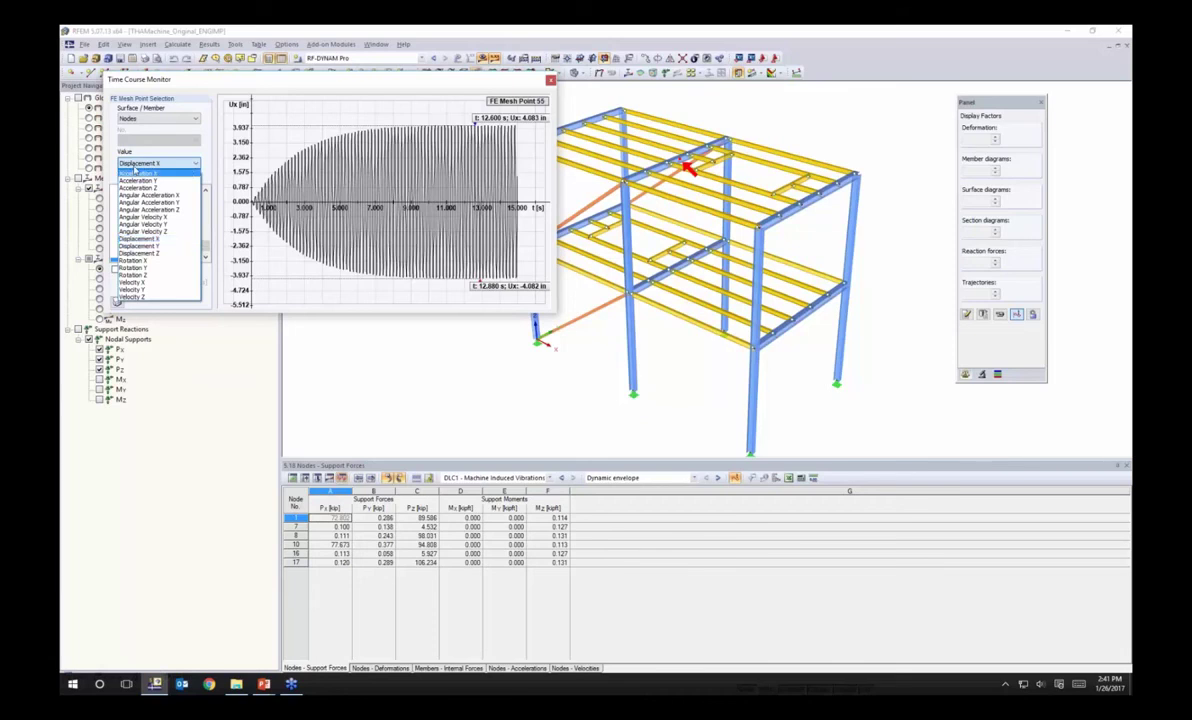
left_click(138, 187)
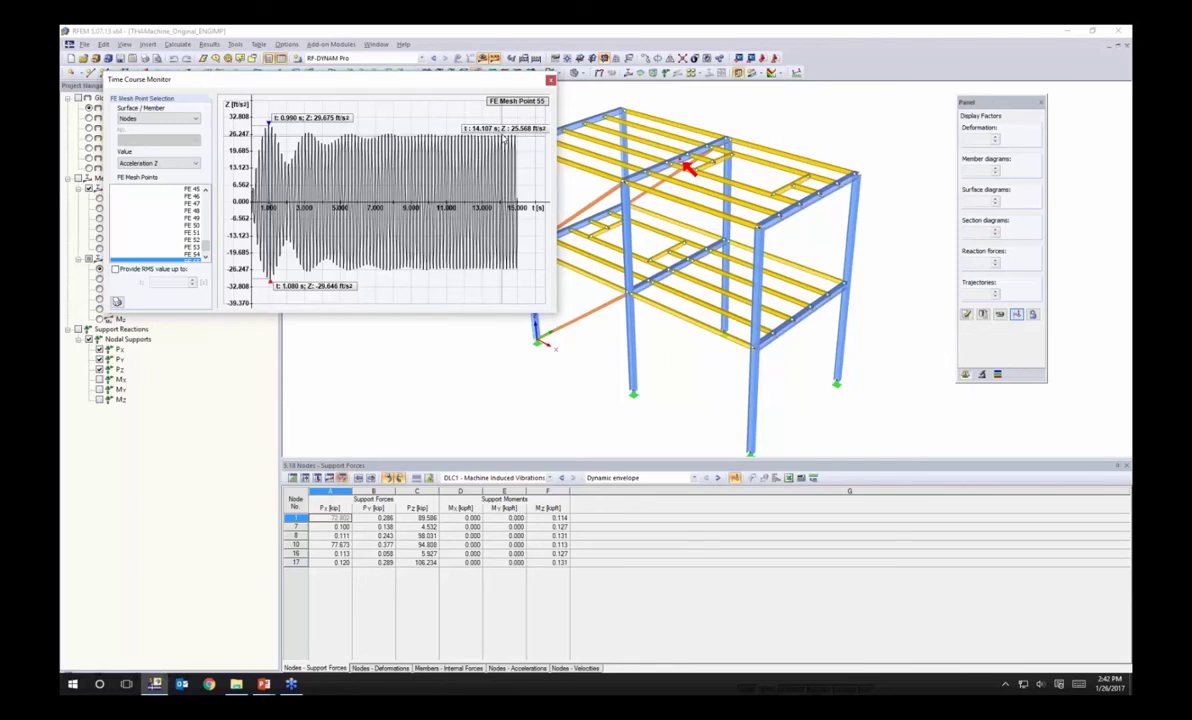
Switch to the slide presentation and show the Acceleration Limits slide
key("alt+Tab")
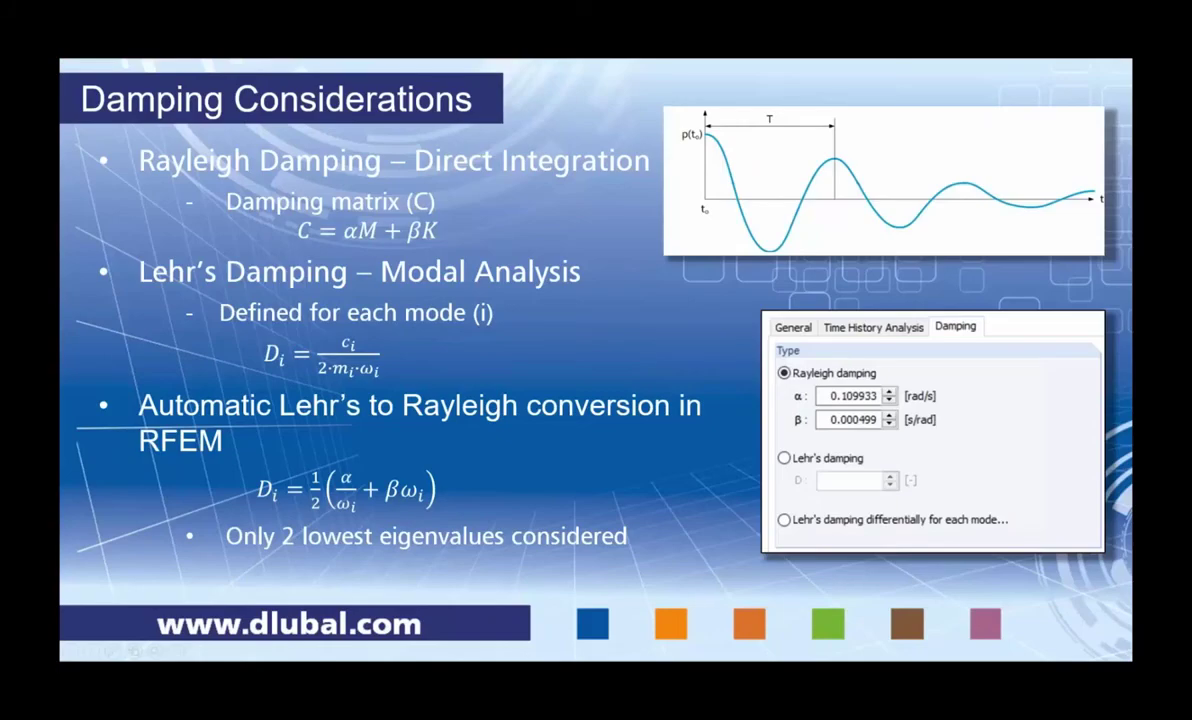
key("Right")
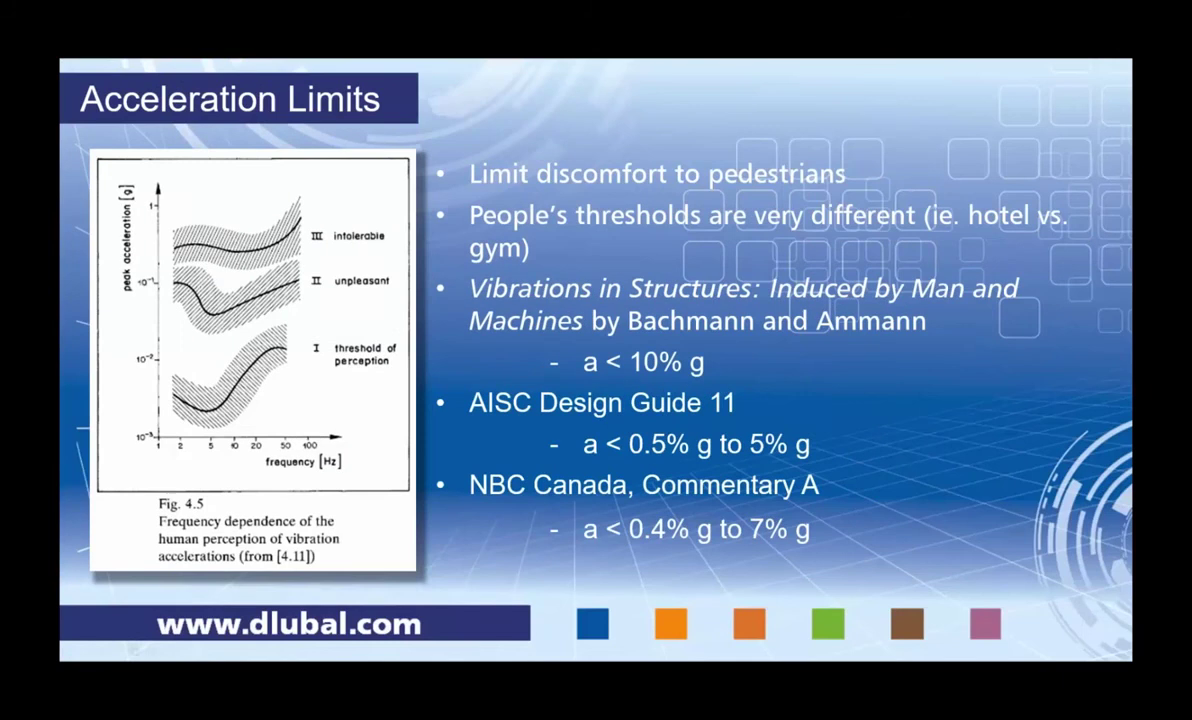
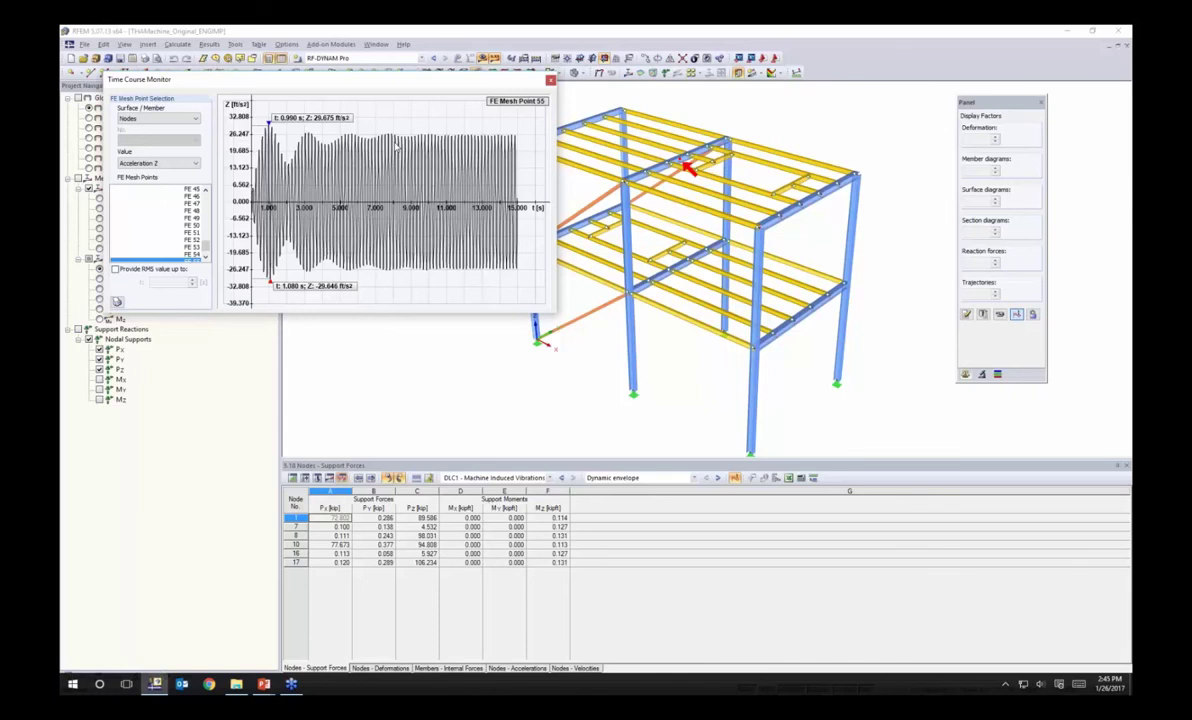
Close the Time Course Monitor, switch to the THAMachine_Changed_ENGIMP model and widen its cross-section legend to show the full section names
left_click(549, 80)
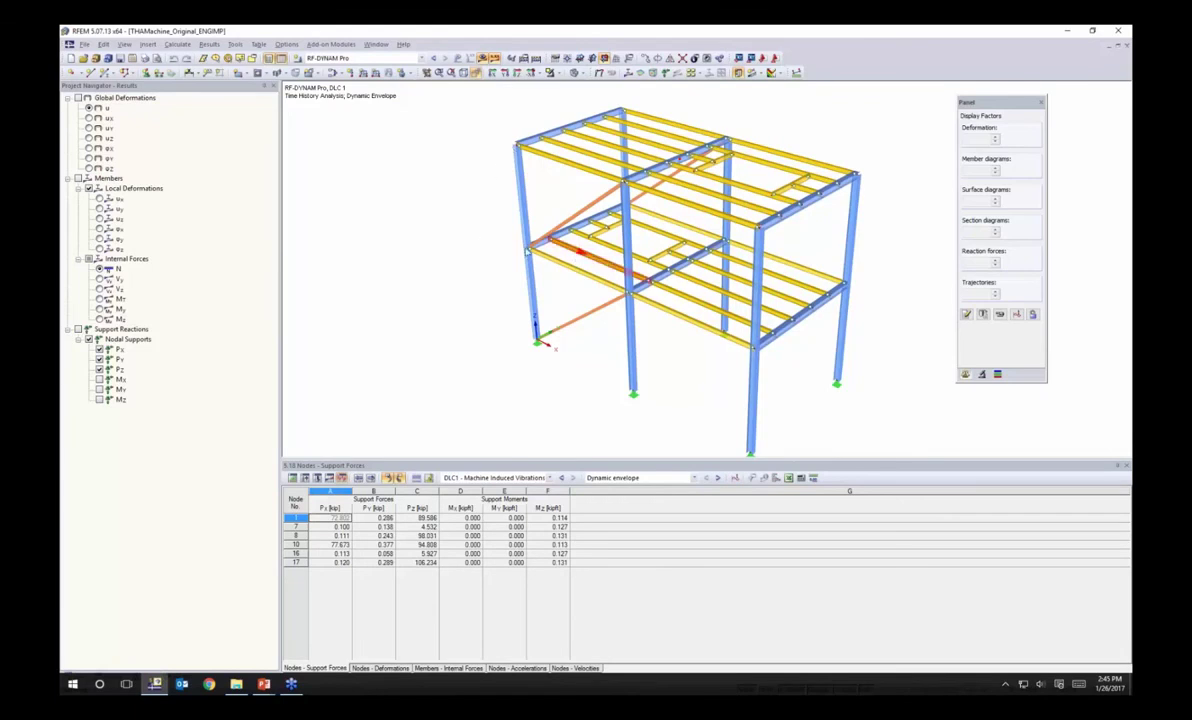
left_click(376, 44)
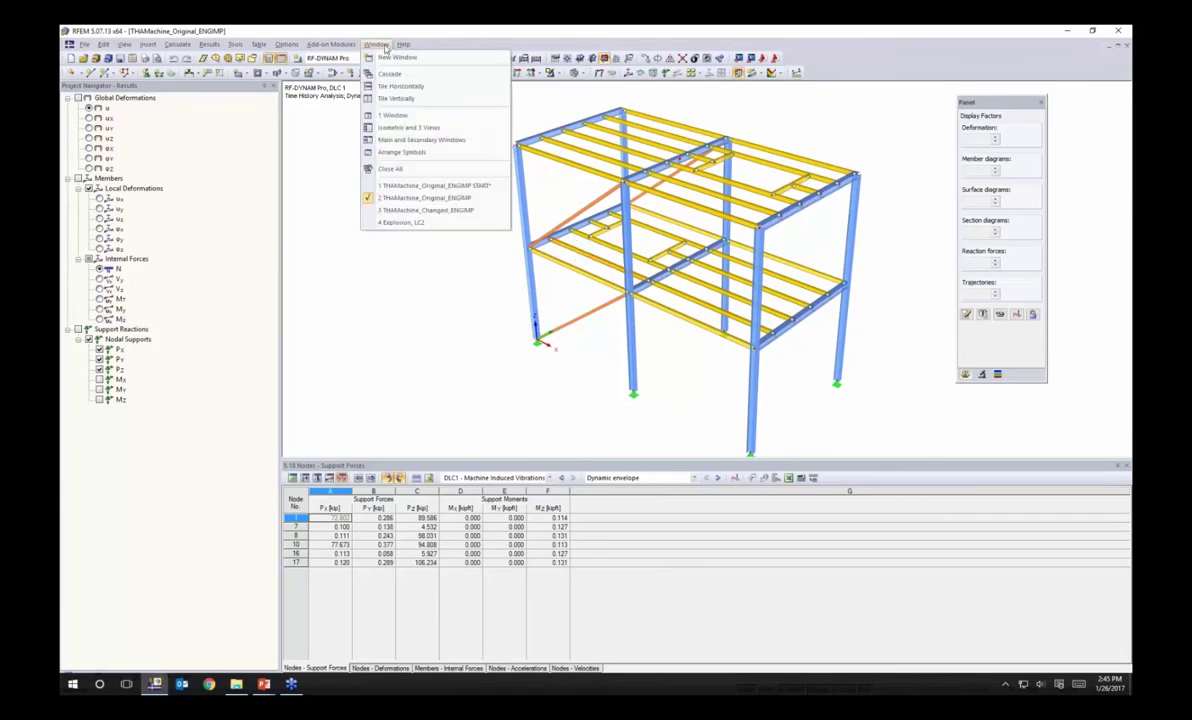
left_click(415, 203)
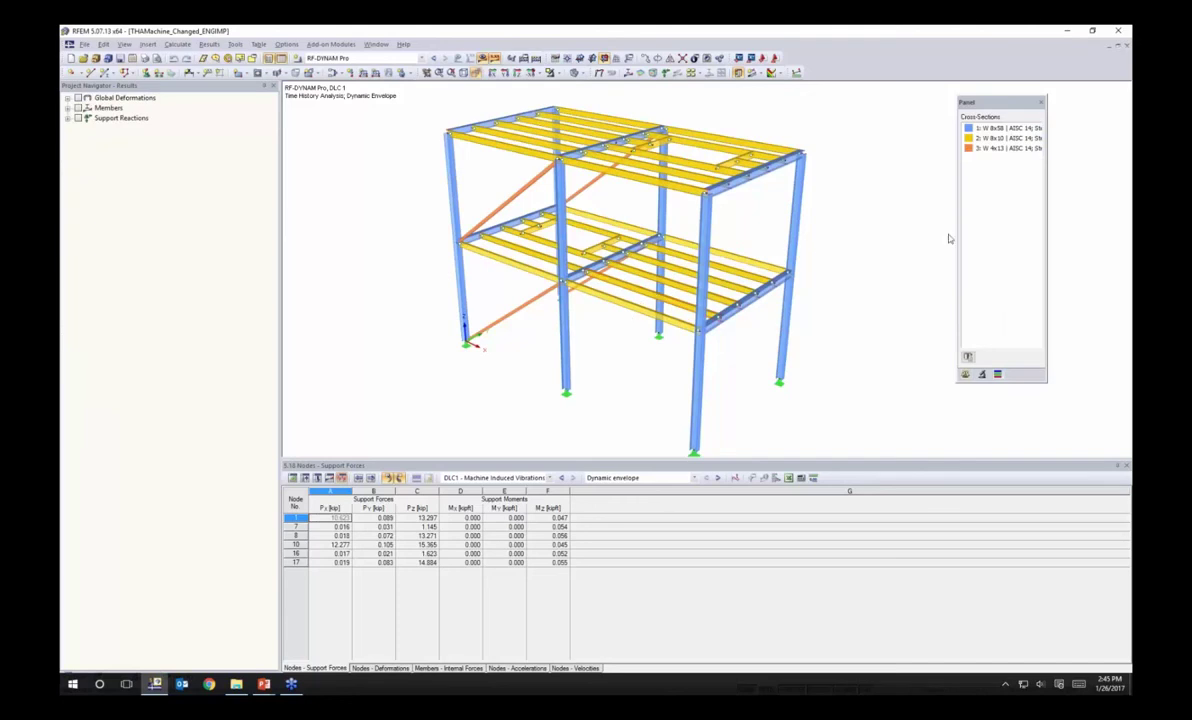
left_click_drag(958, 240, 931, 238)
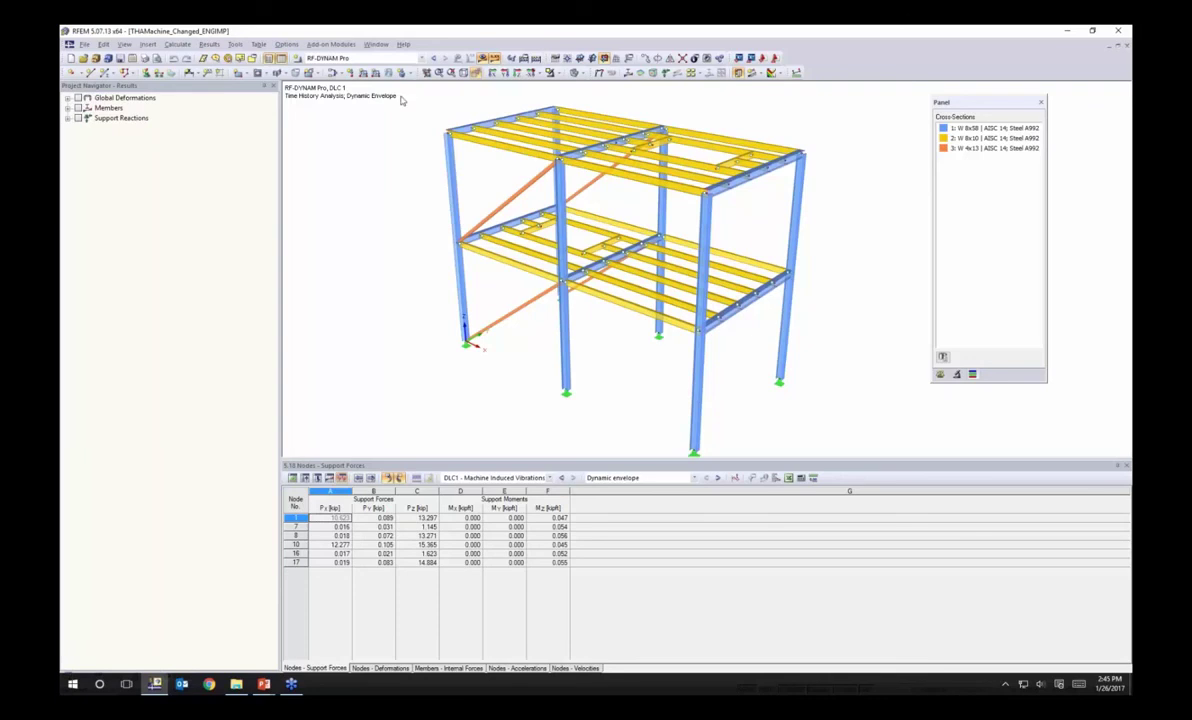
Open the RF-DYNAM Pro input data of the changed model and review its mass cases, mass combinations and natural vibration case settings
left_click(332, 45)
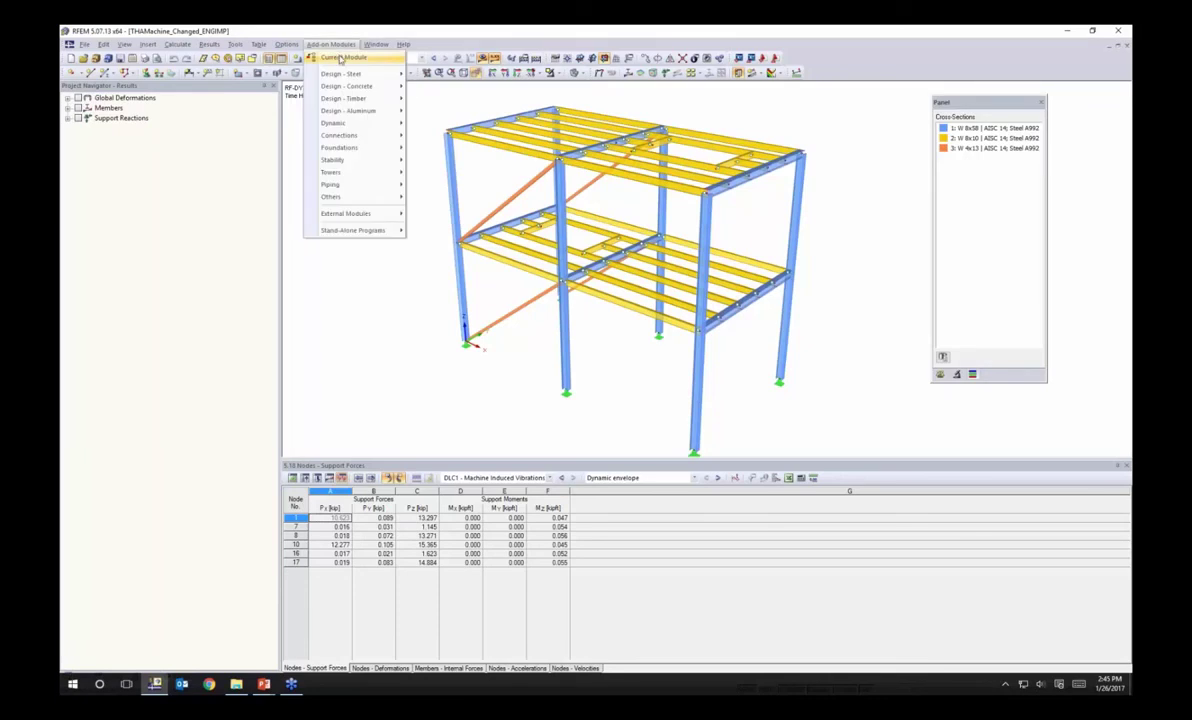
left_click(344, 58)
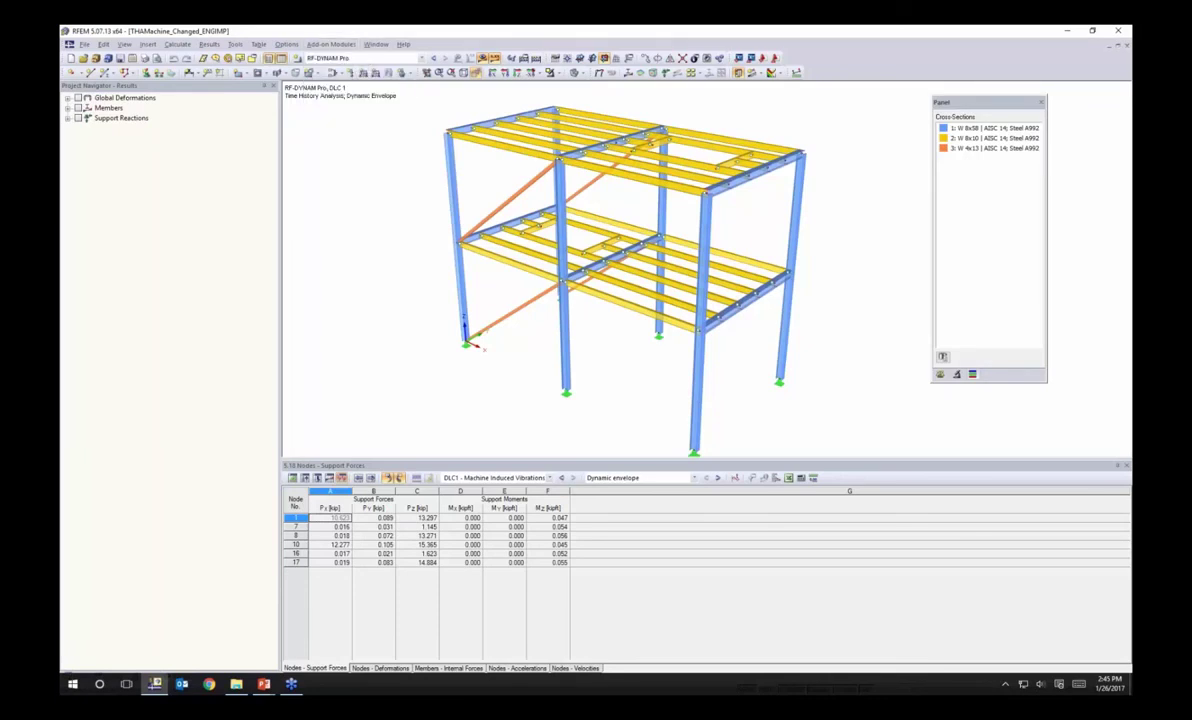
left_click_drag(512, 150, 531, 131)
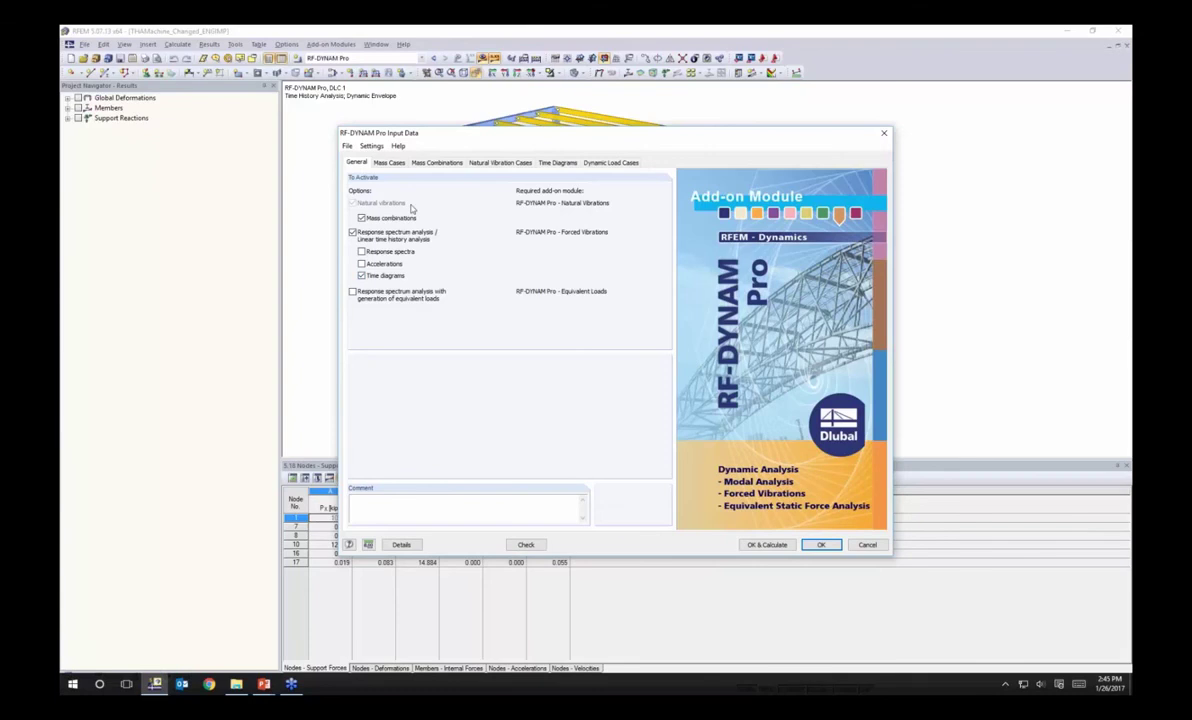
left_click(390, 163)
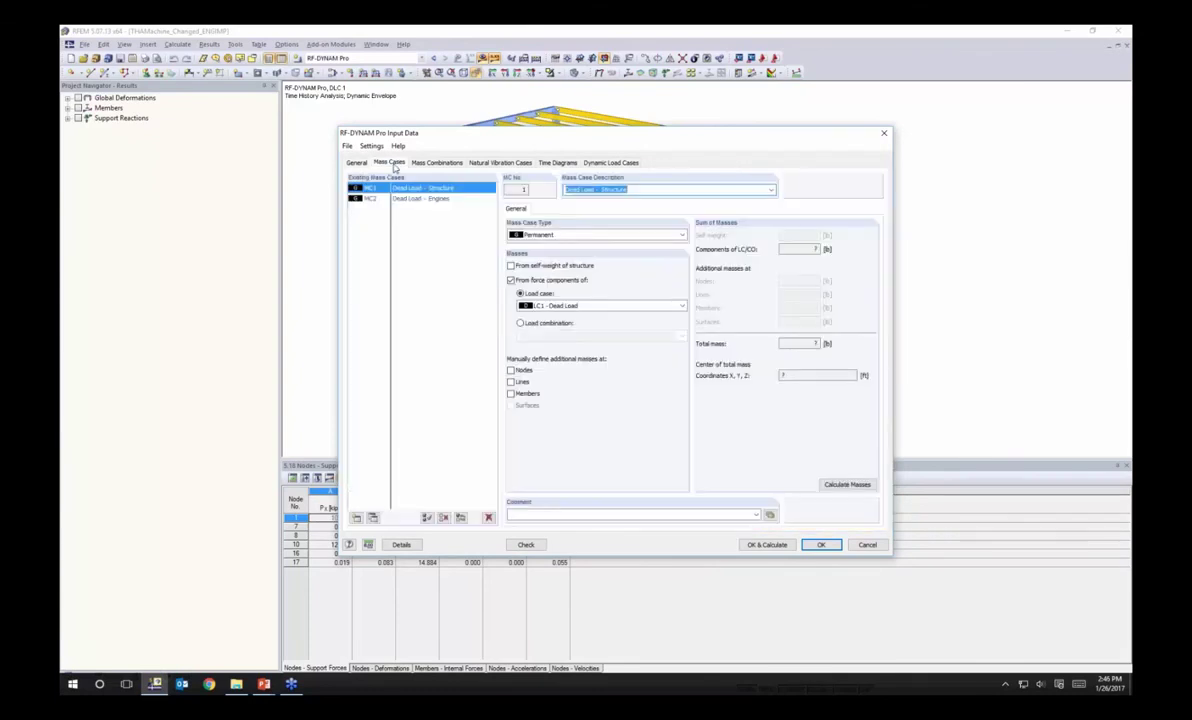
left_click(436, 164)
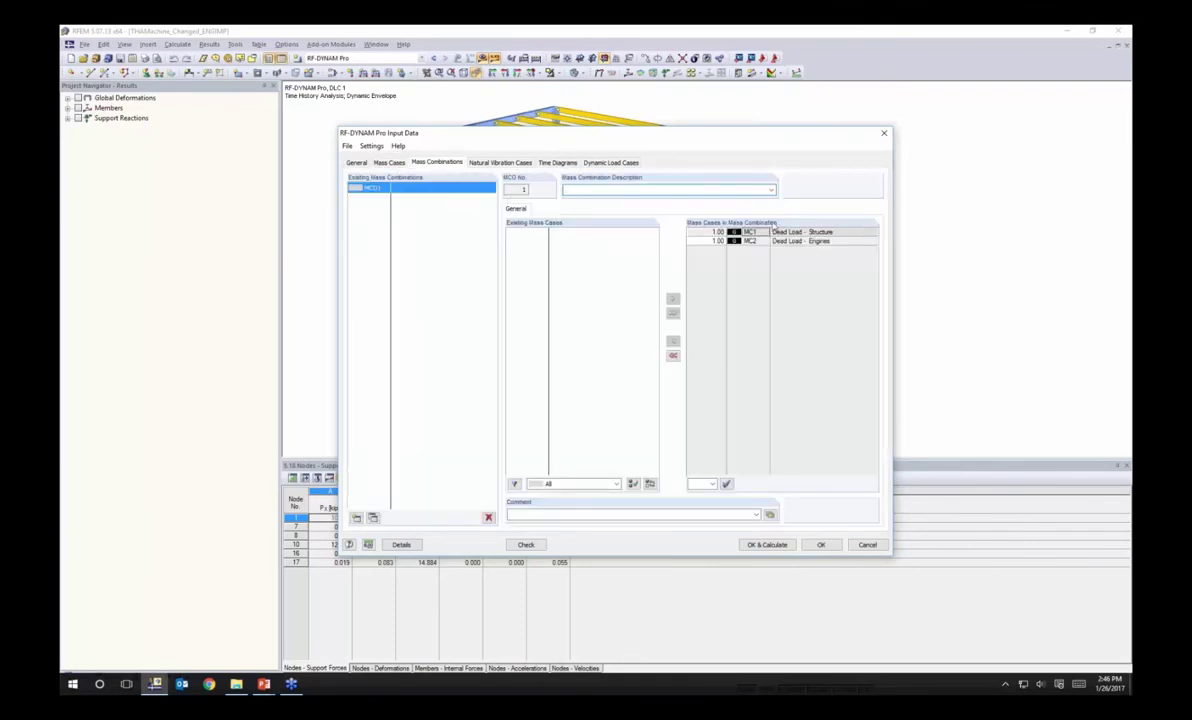
left_click(493, 163)
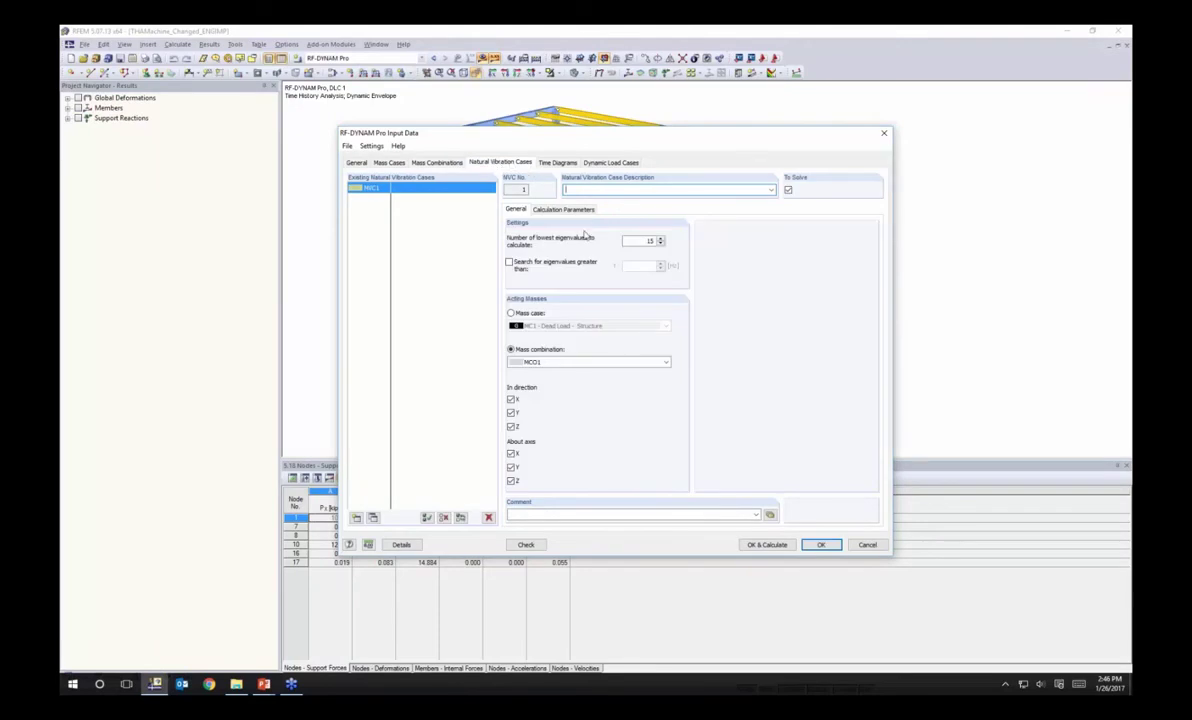
Check the number of lowest eigenvalues for NVC1, and exit the RF-DYNAM Pro input data without saving
left_click_drag(639, 241, 670, 242)
left_click(867, 544)
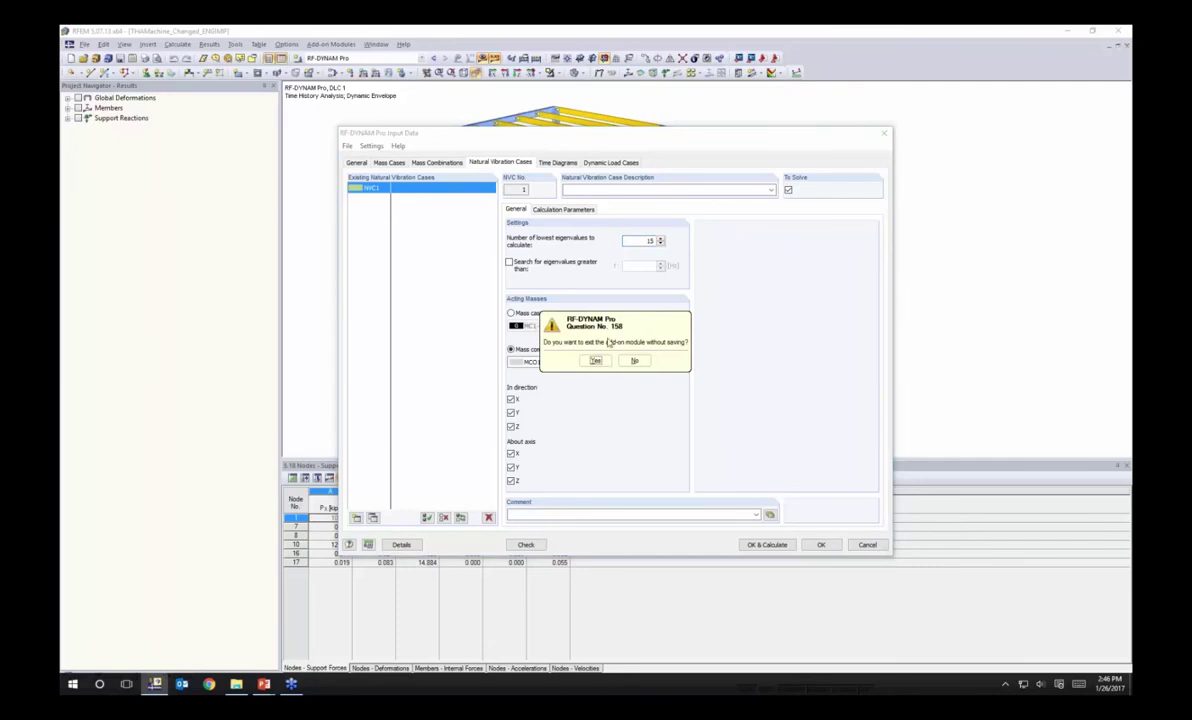
left_click(595, 361)
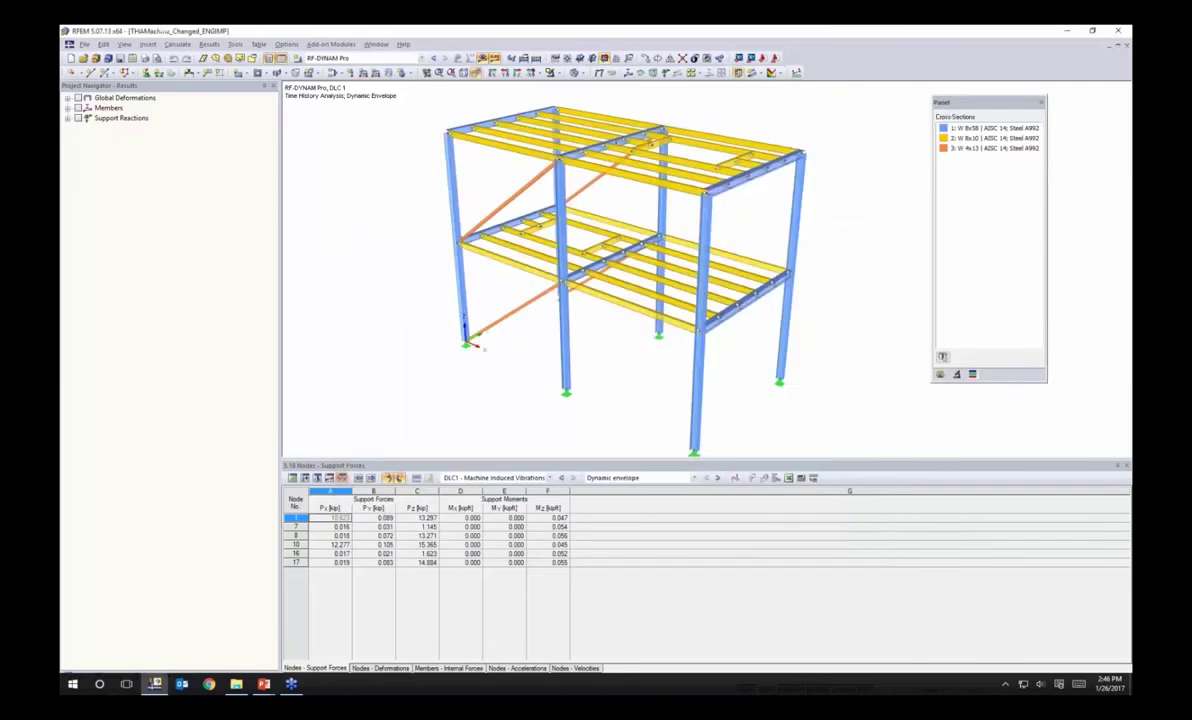
Display the NVC1 natural vibration results with the Effective Modal Mass Factors table enlarged to show all modes
middle_click_drag(602, 364, 657, 322, "ctrl")
left_click(523, 477)
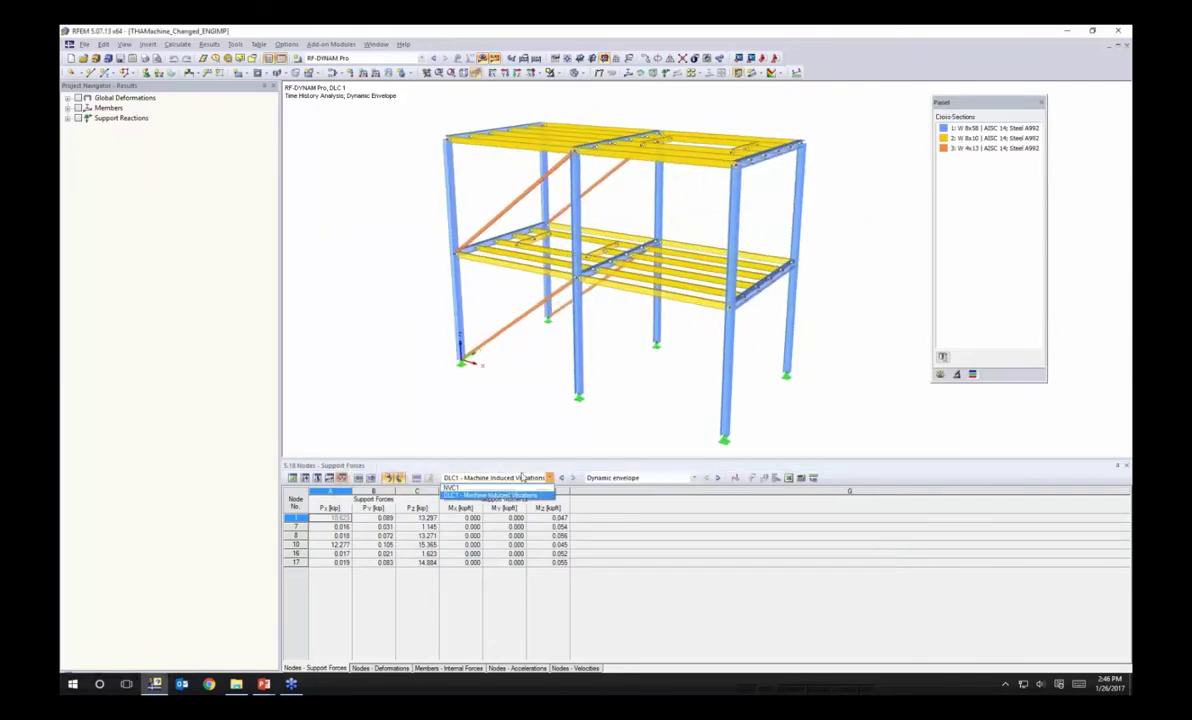
left_click(455, 487)
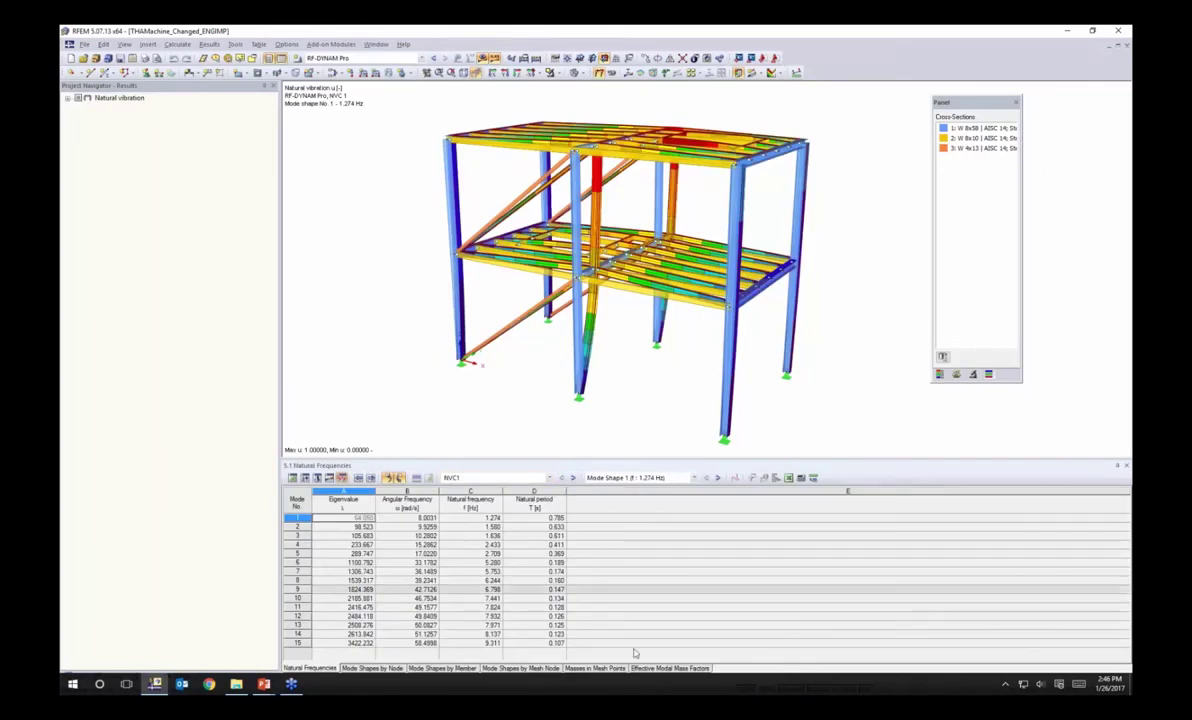
left_click(668, 668)
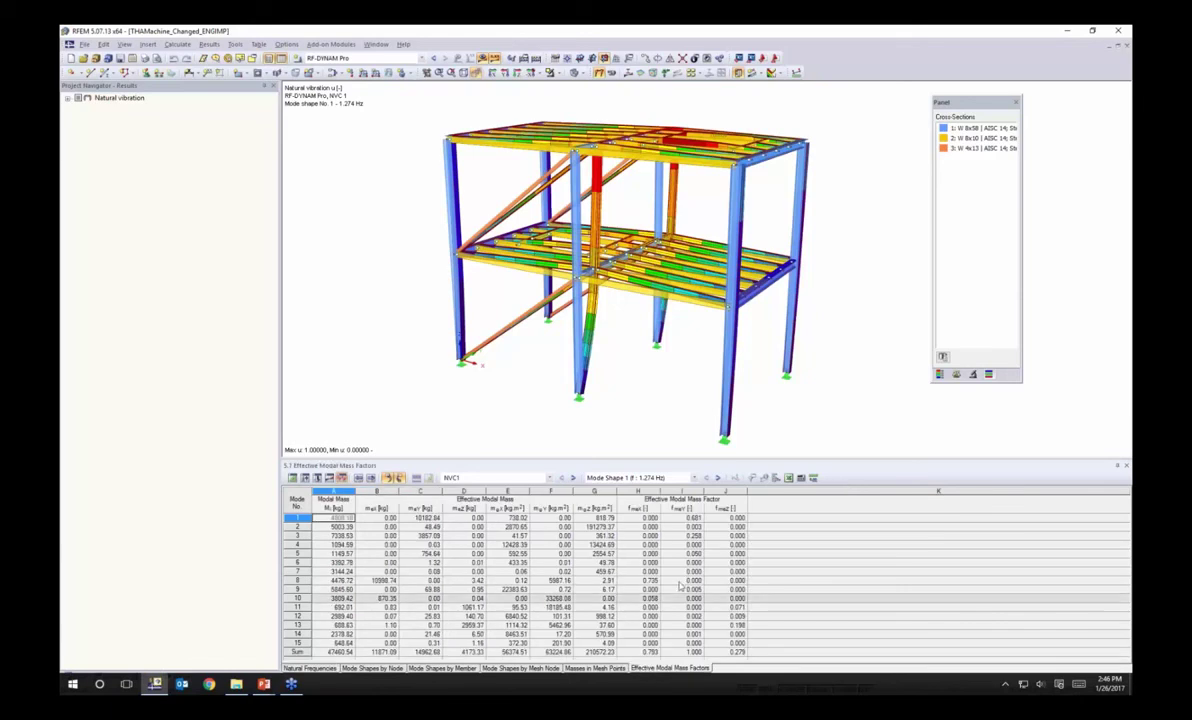
left_click_drag(688, 461, 676, 338)
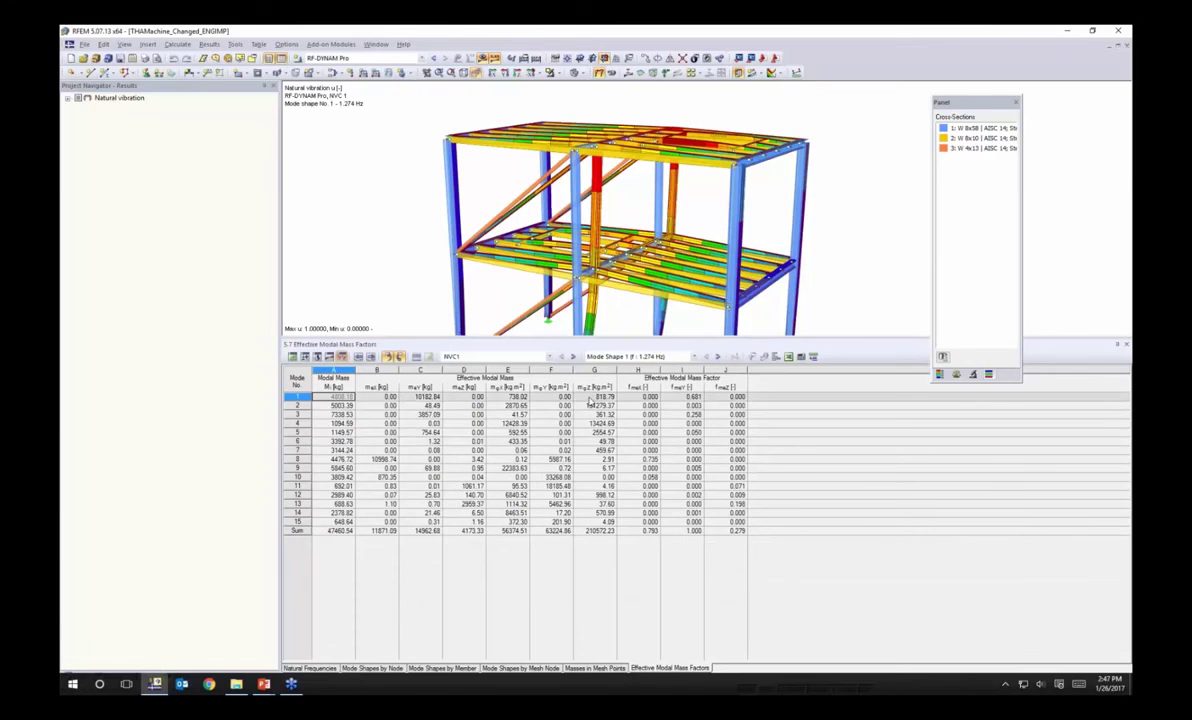
View mode shapes 1, 8 and 13 from the Effective Modal Mass Factors table, and shrink the table again
left_click(297, 397)
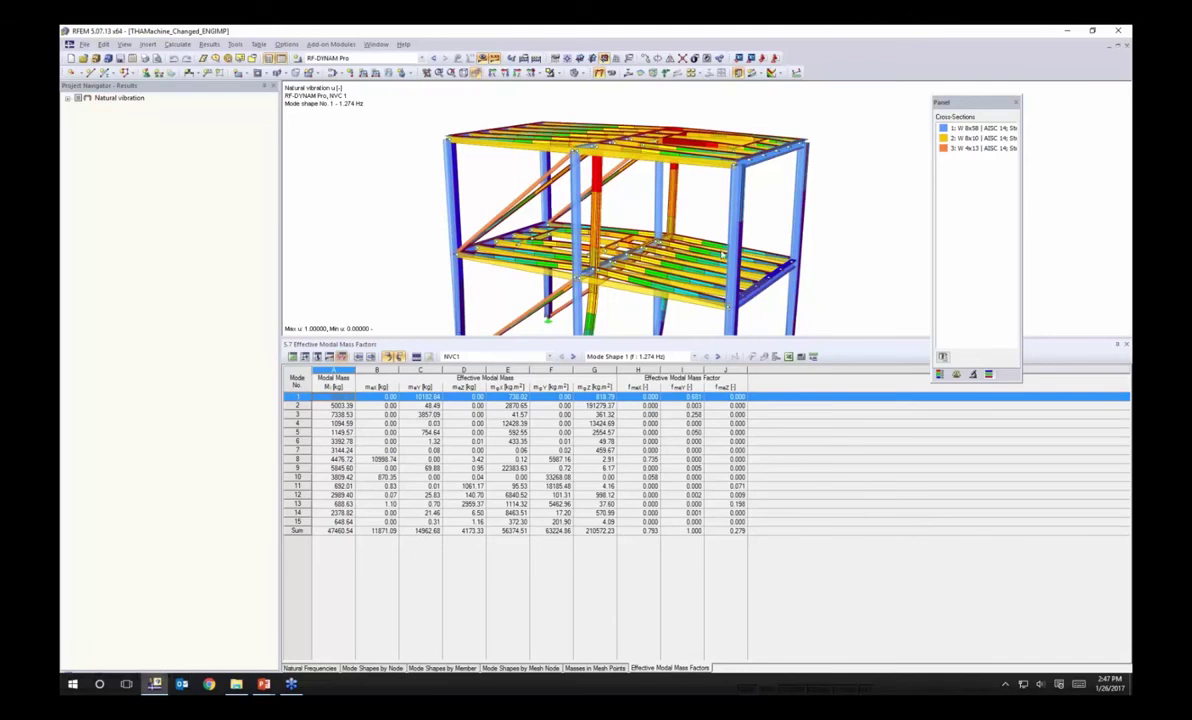
middle_click_drag(865, 229, 767, 255, "ctrl")
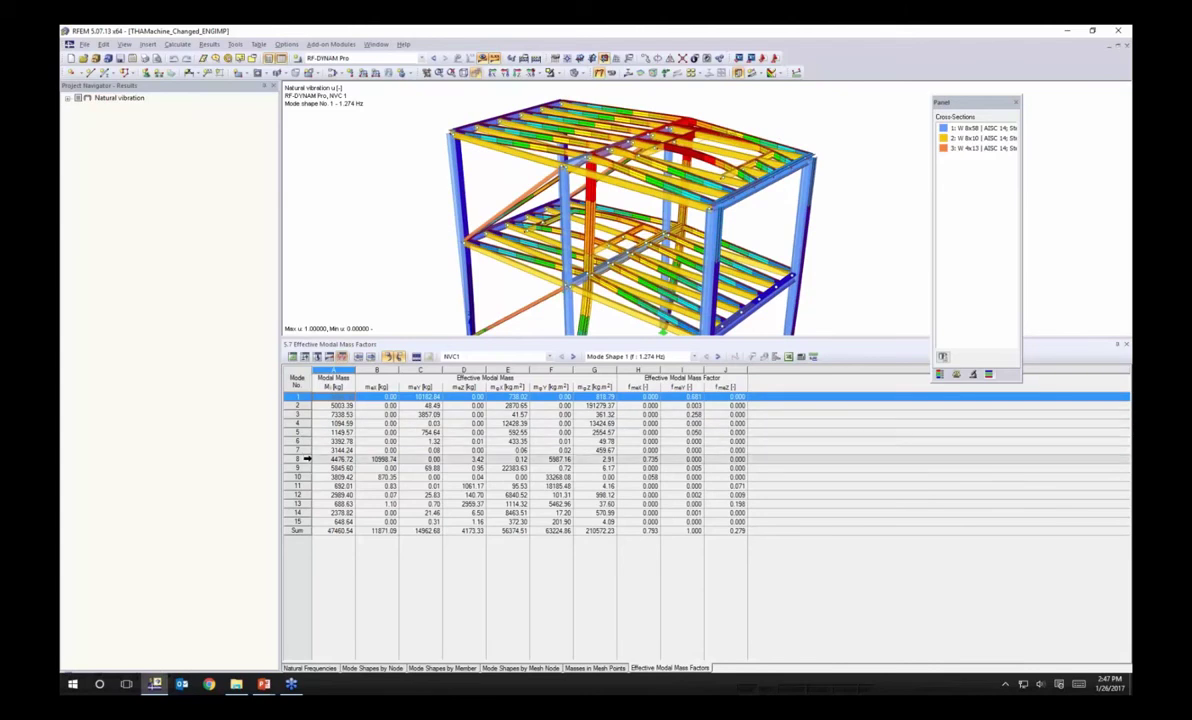
left_click(303, 459)
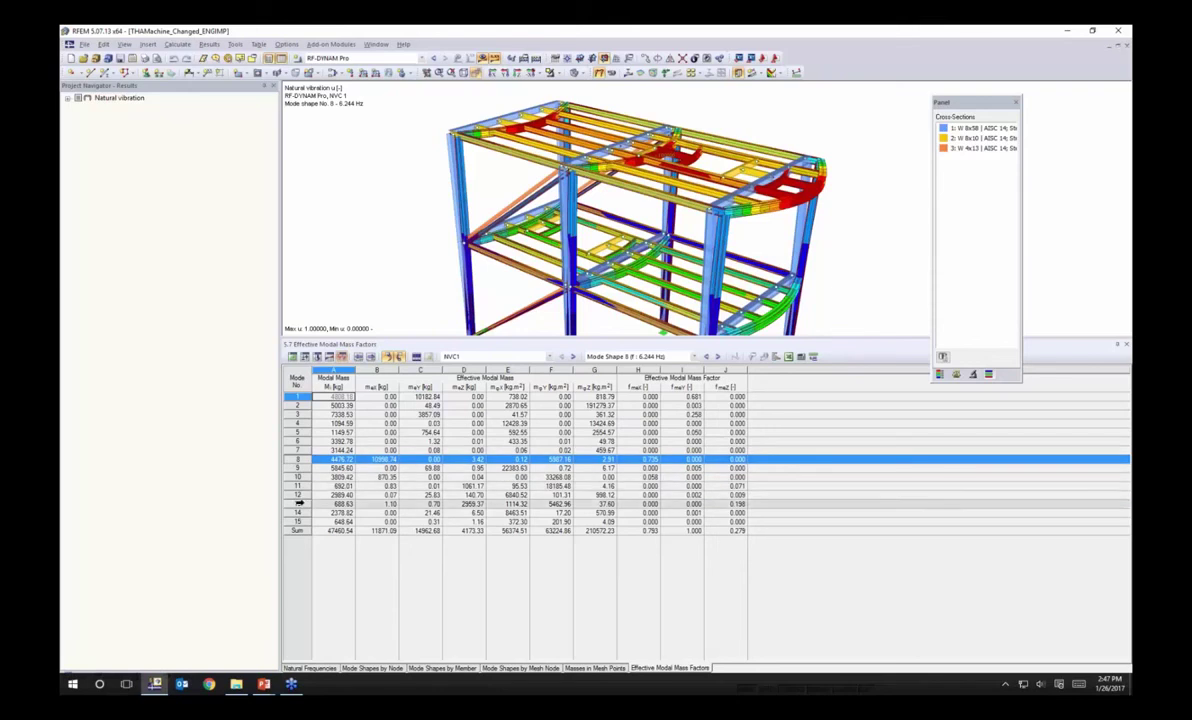
left_click(297, 504)
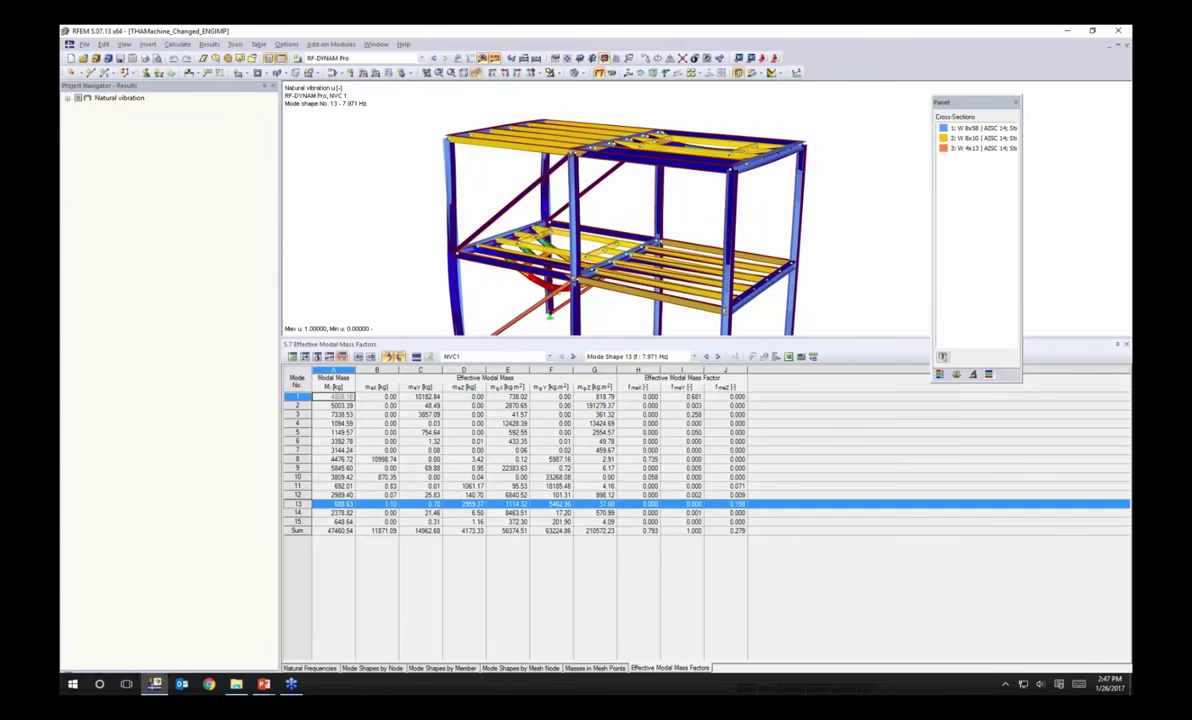
left_click_drag(607, 340, 611, 428)
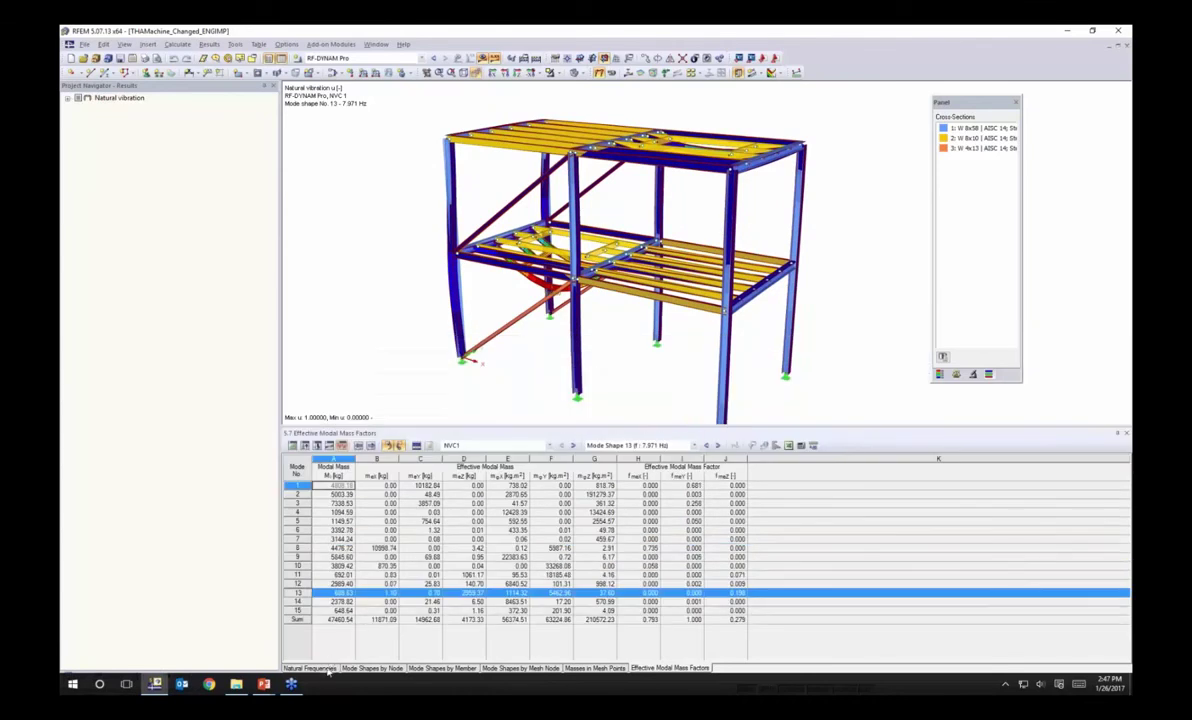
Open the Natural Frequencies table and compare the frequencies and shapes of modes 8 and 13
left_click(326, 669)
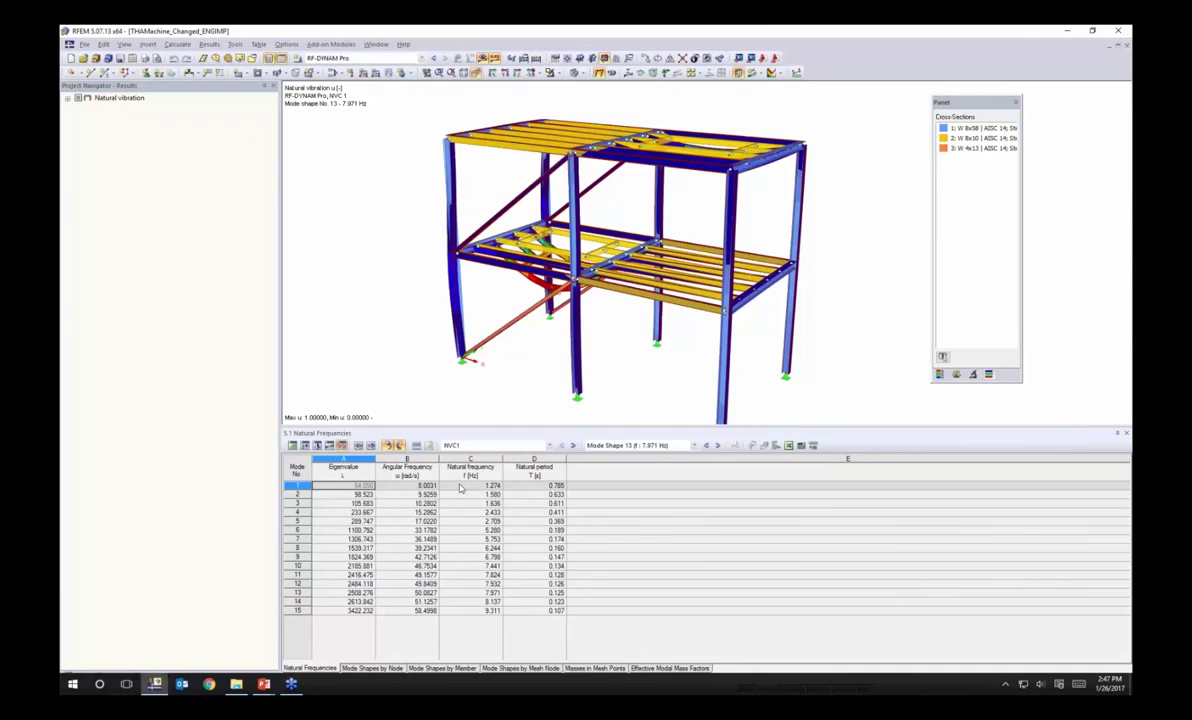
left_click(448, 548)
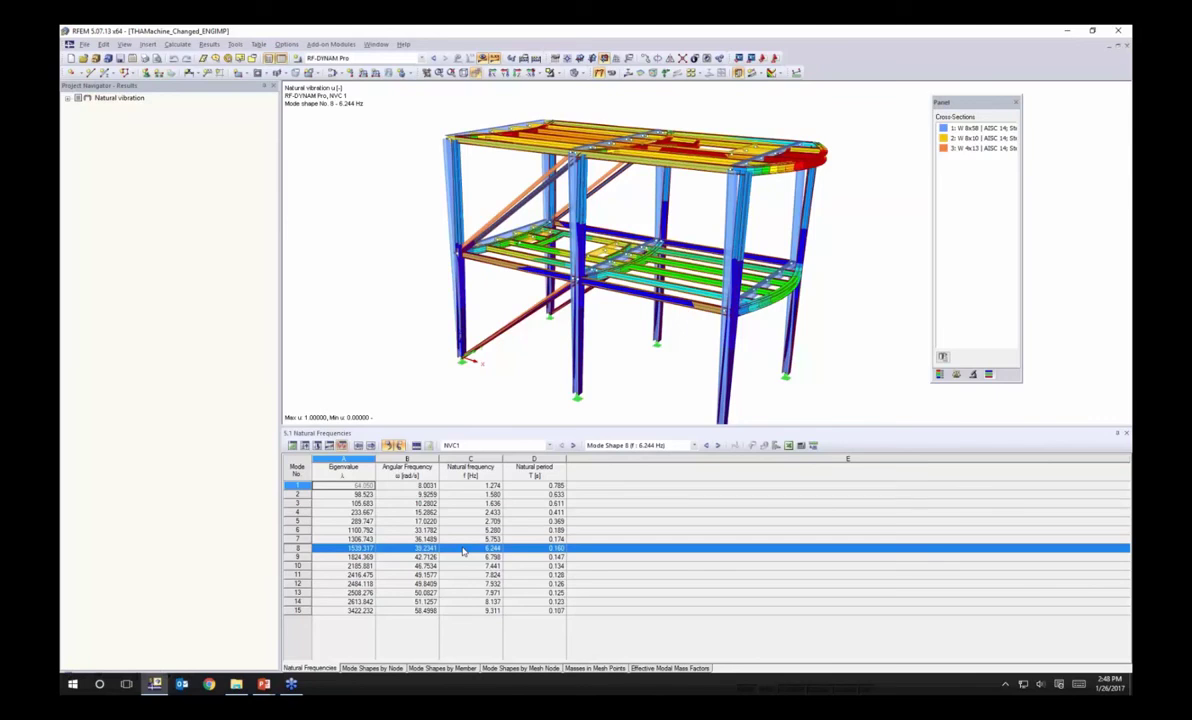
left_click(314, 592)
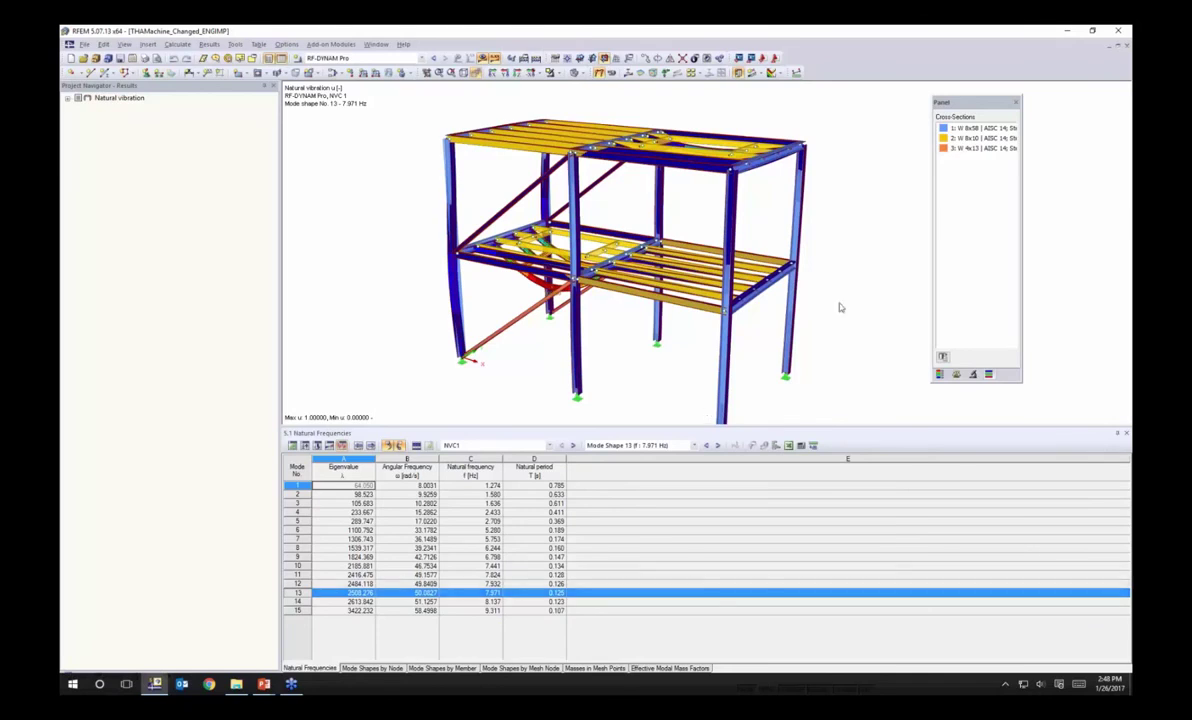
Reopen the RF-DYNAM Pro input data and review the time diagrams and DLC1's method, time history analysis and damping settings
left_click(322, 46)
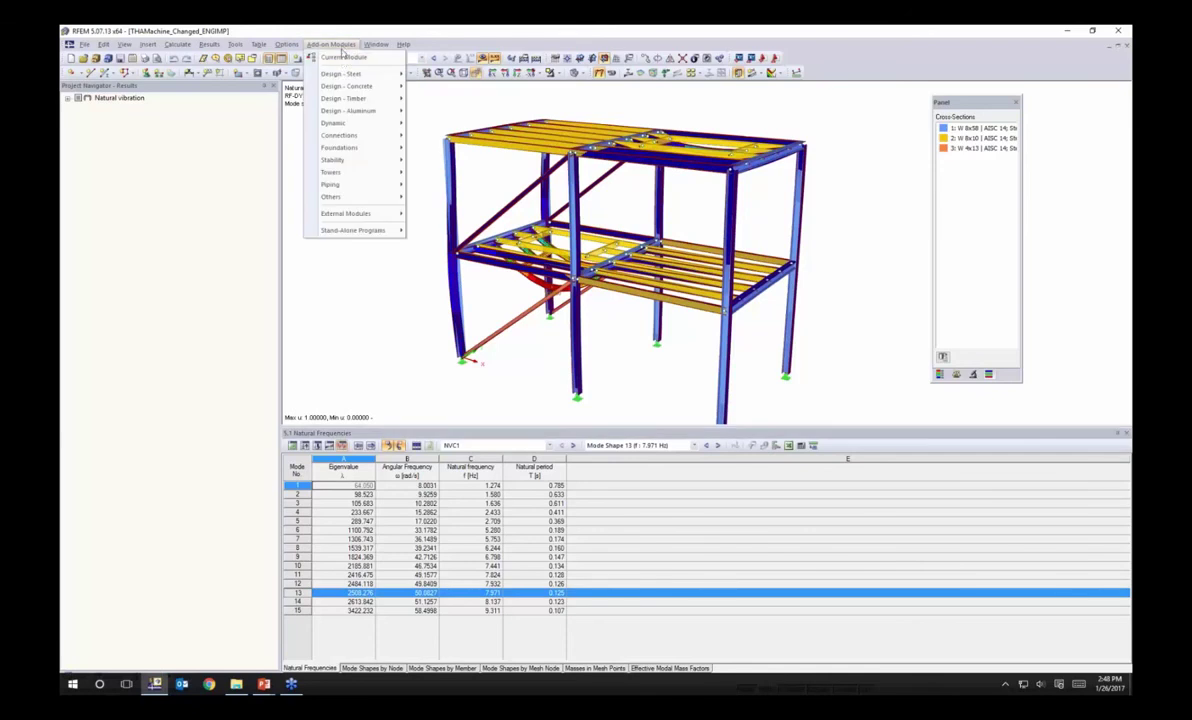
left_click(322, 62)
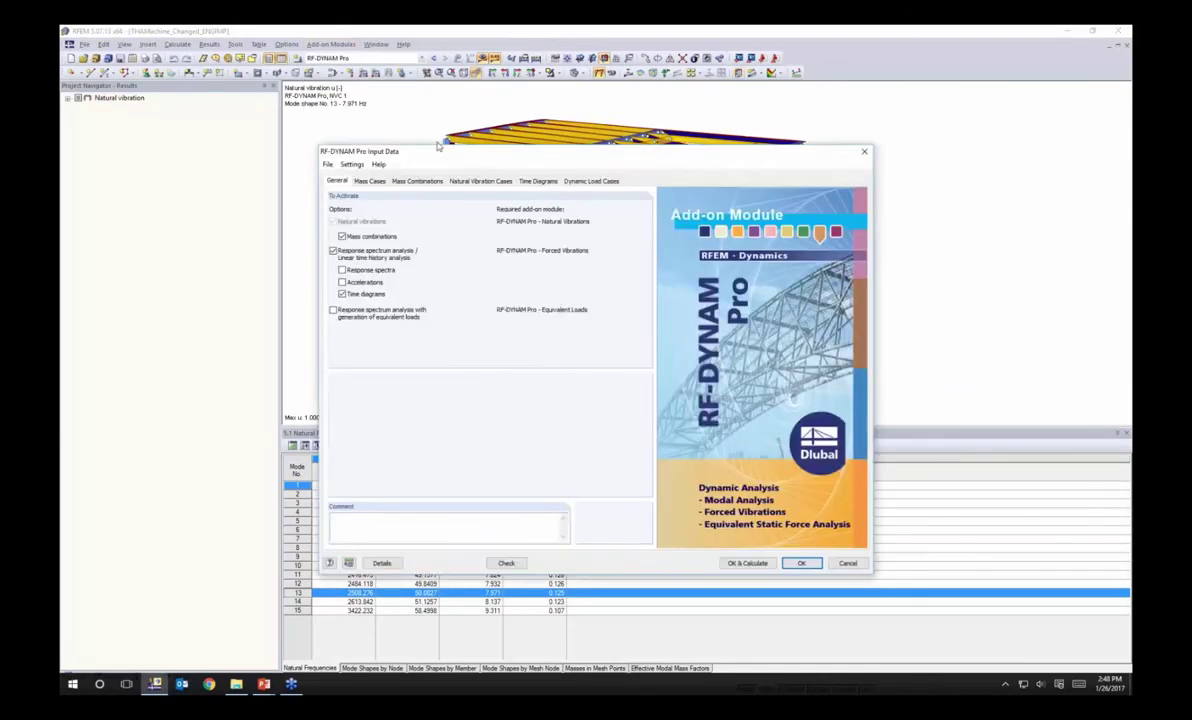
left_click_drag(405, 141, 413, 115)
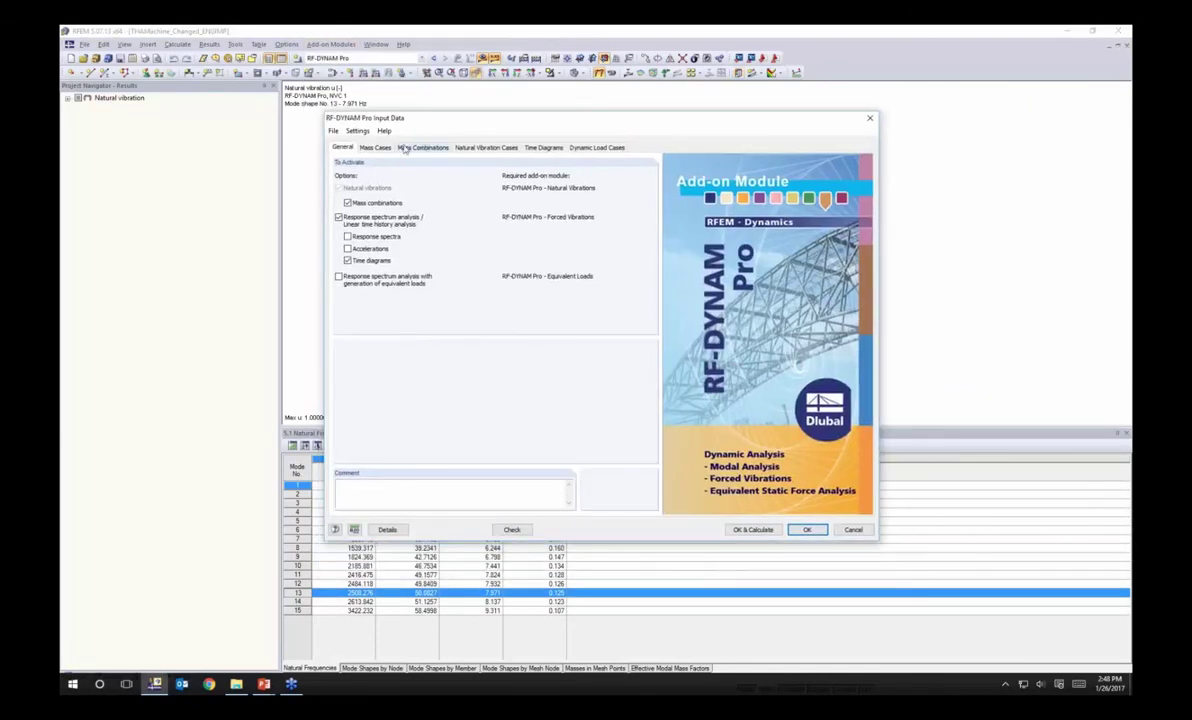
left_click(486, 147)
left_click(543, 147)
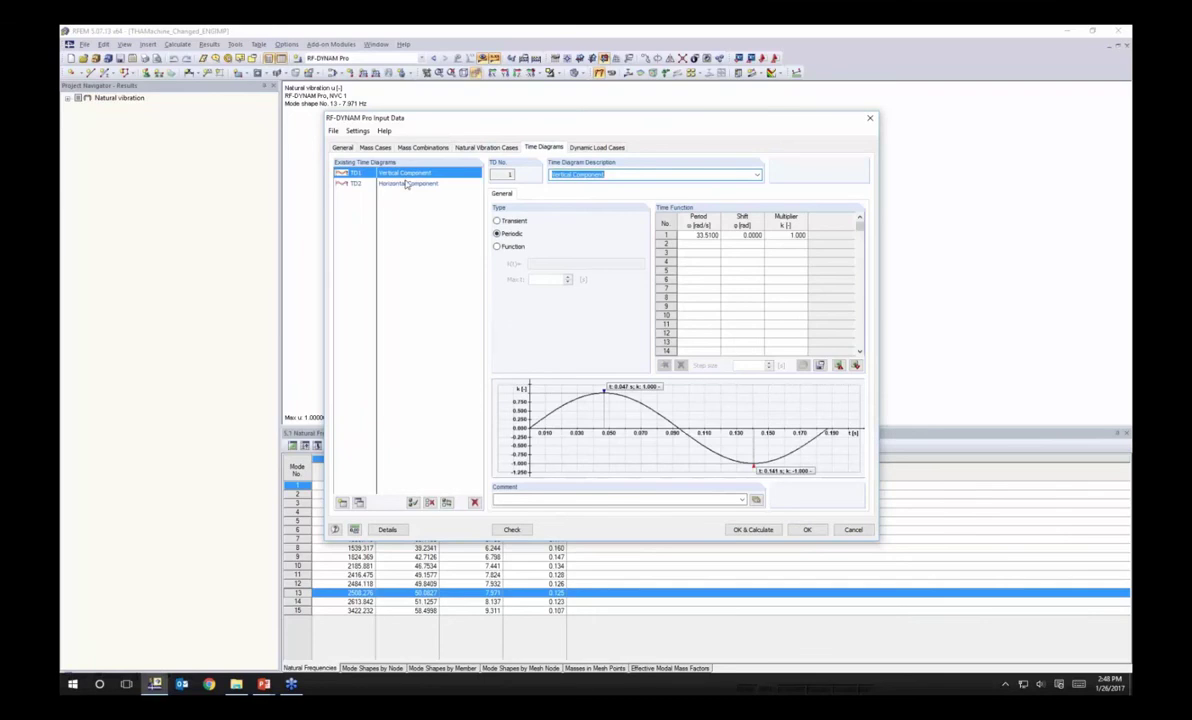
left_click(580, 148)
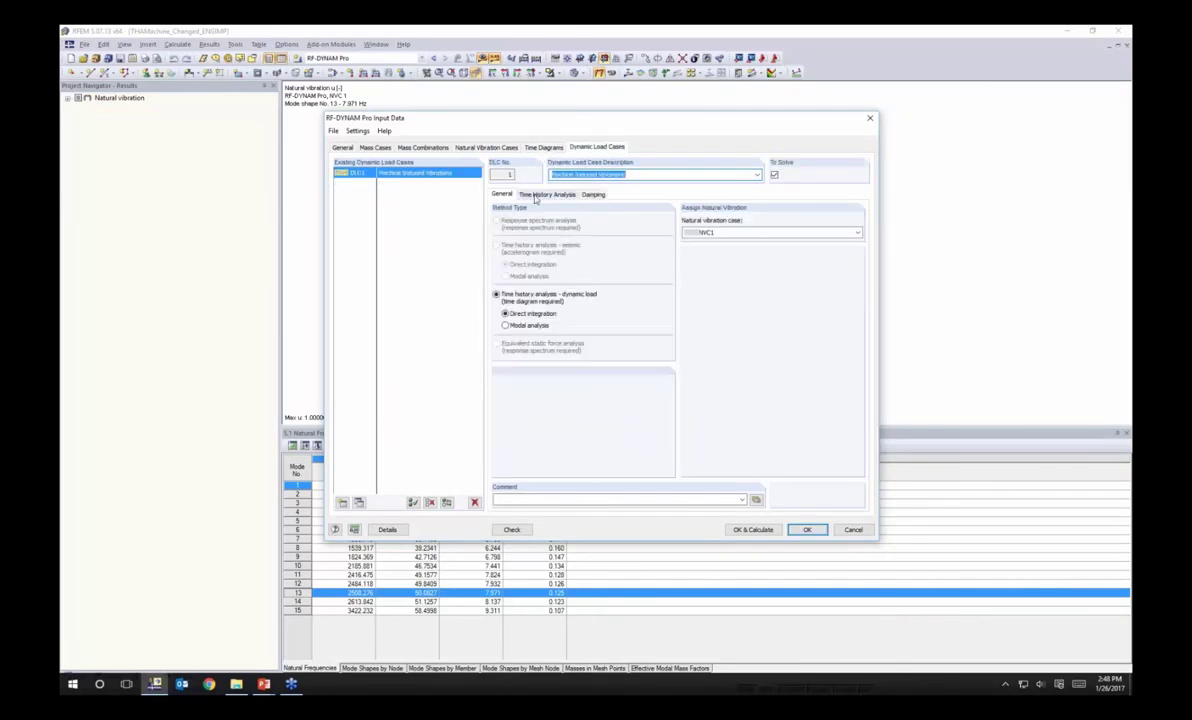
left_click(536, 195)
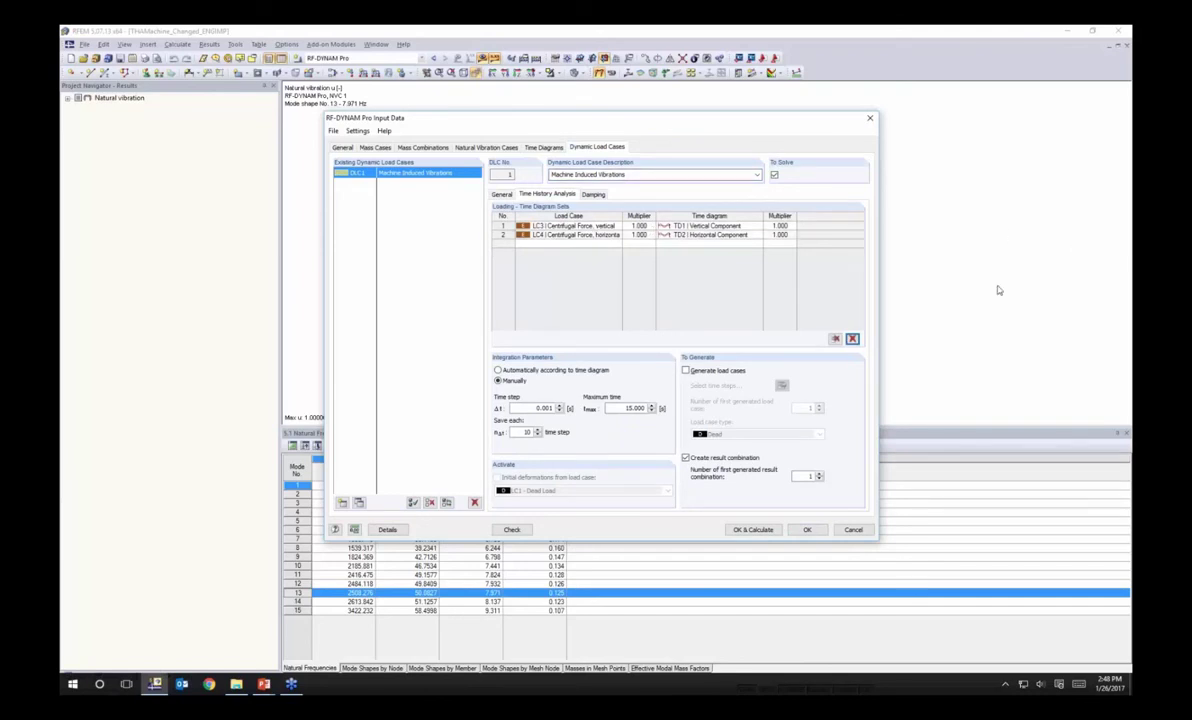
left_click(592, 195)
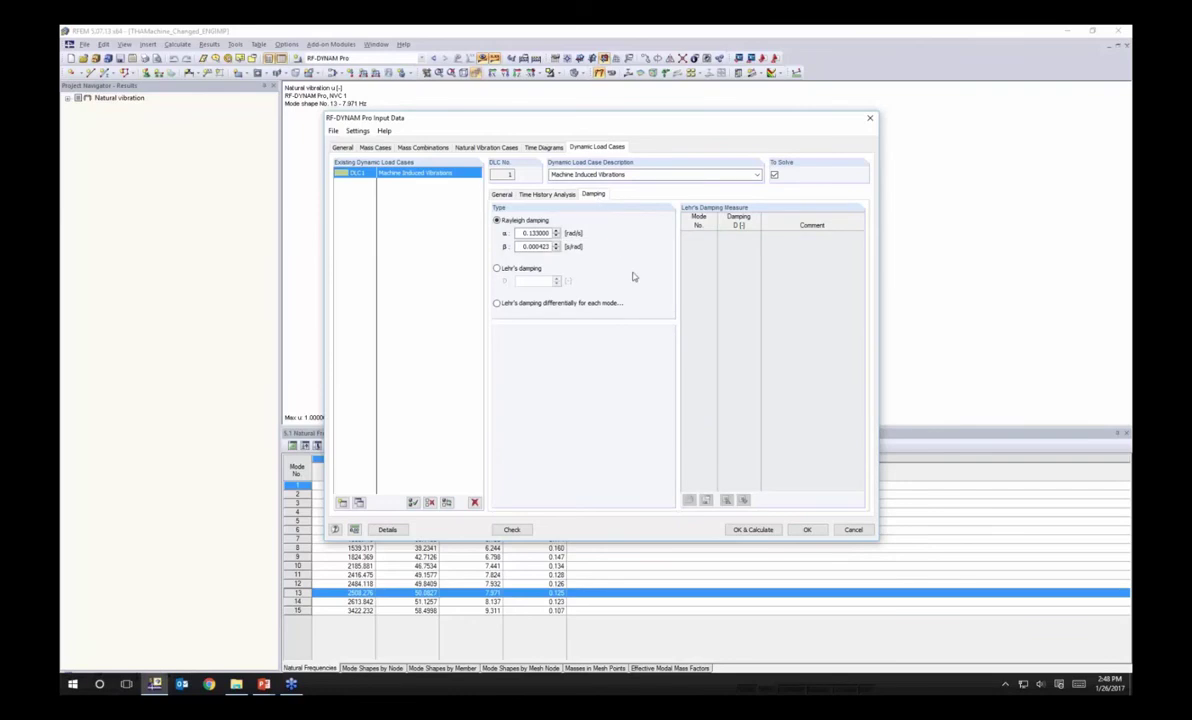
Switch to the slide presentation, show the Damping Considerations slide, and return to RFEM
key("alt+Tab")
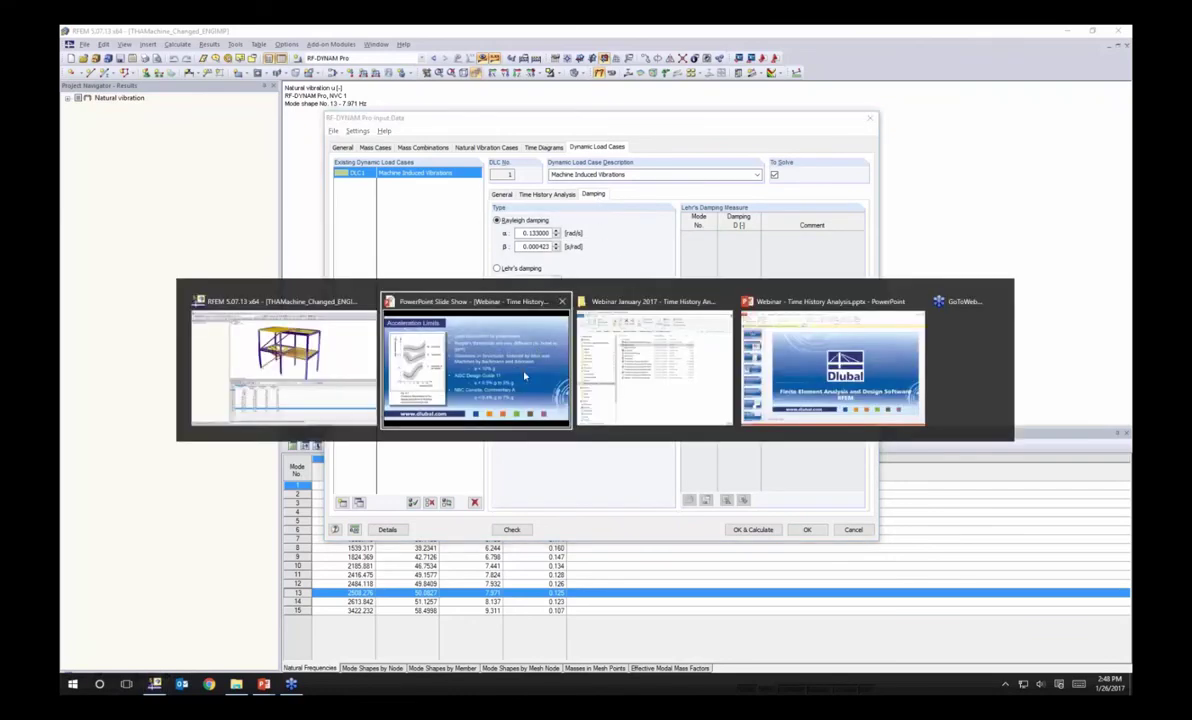
key("Left")
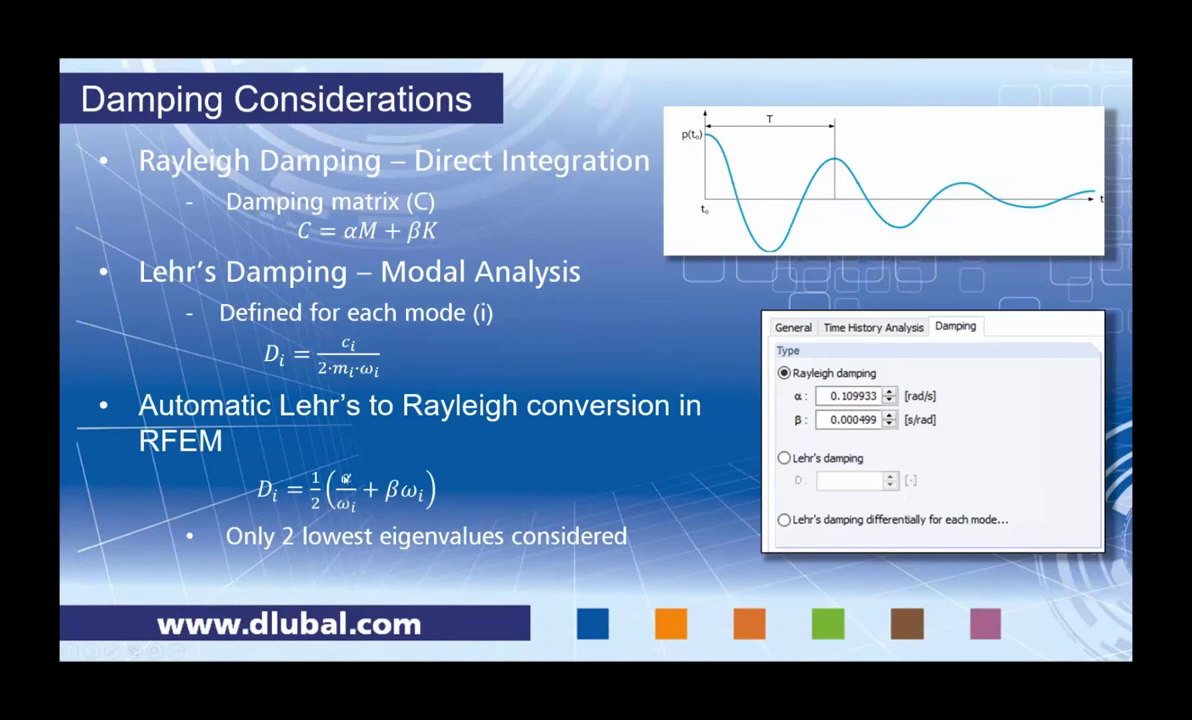
key("alt+Tab")
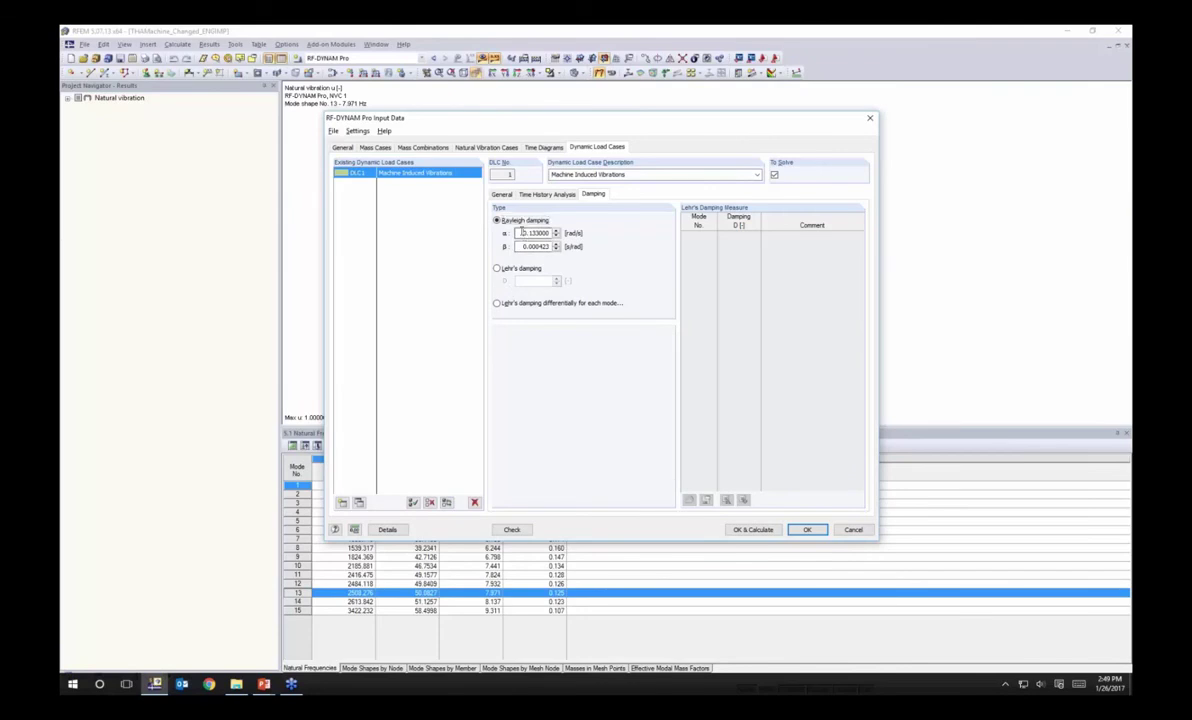
Inspect the Rayleigh damping α and β values of DLC1, and cancel out of the RF-DYNAM Pro input data
double_click(523, 233)
double_click(523, 246)
left_click(523, 233)
left_click(853, 529)
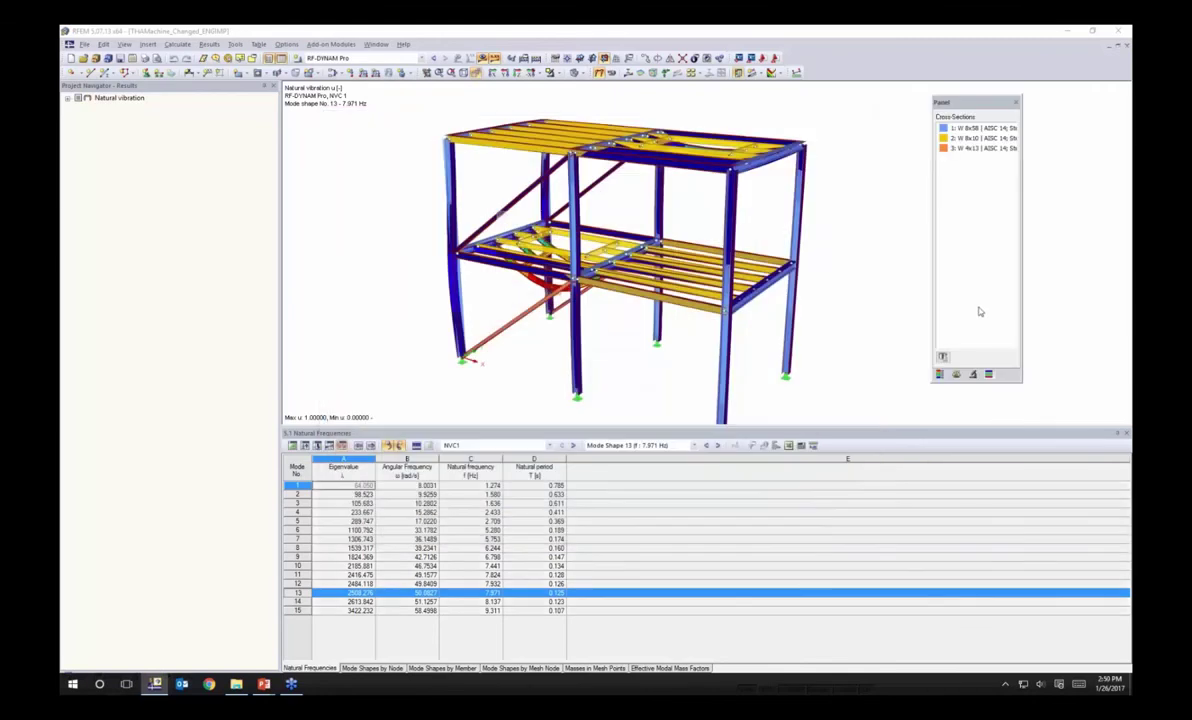
Display the DLC1 - Machine Induced Vibrations results and open the Time Course Monitor over the model view
left_click(495, 445)
left_click(503, 463)
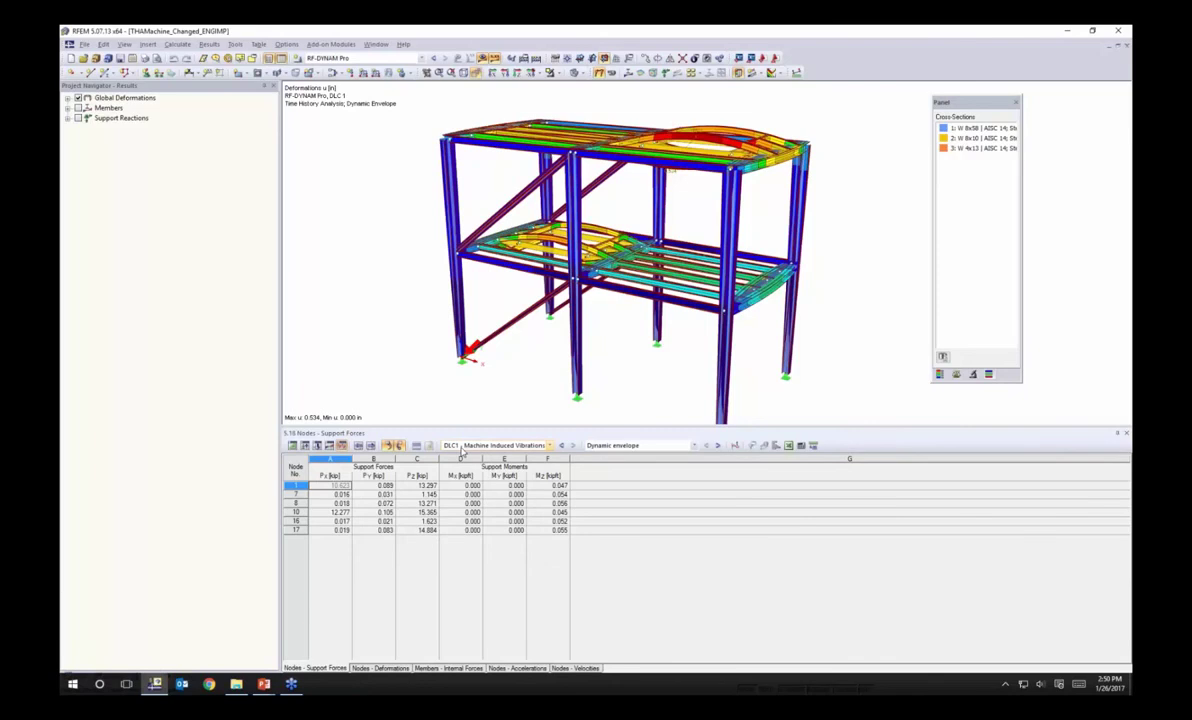
left_click(735, 445)
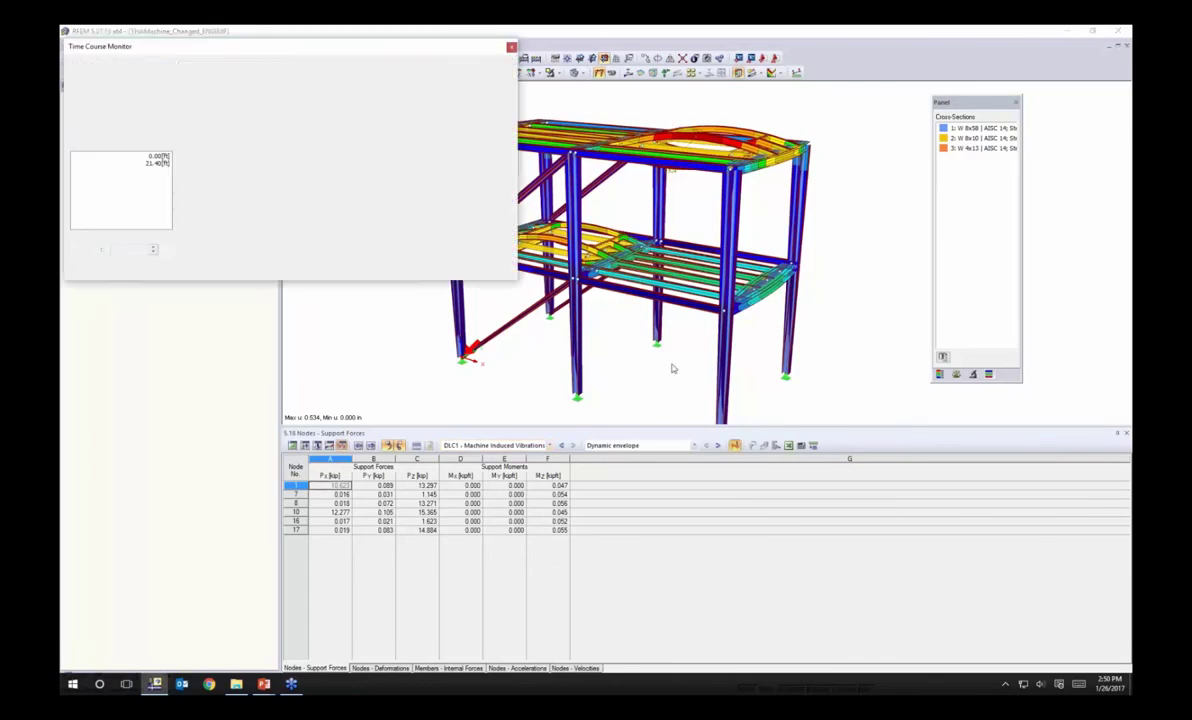
left_click_drag(434, 48, 435, 94)
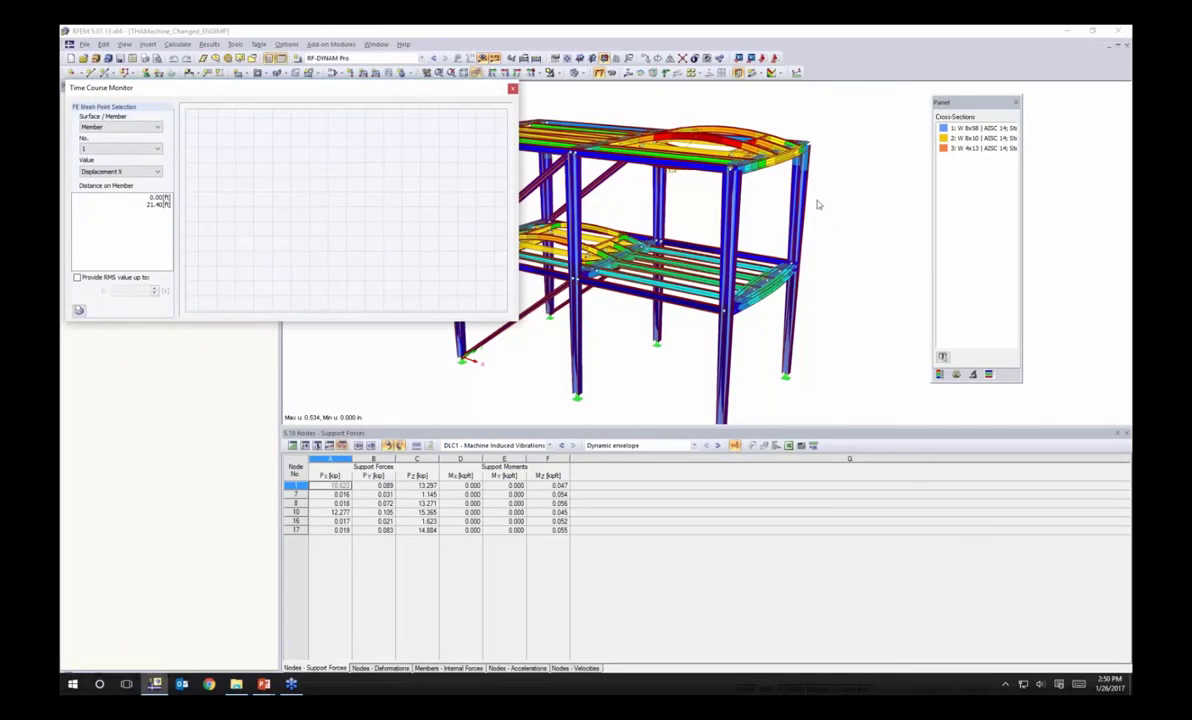
Hide the deformation results and plot Displacement X at FE mesh point 55 on the upper floor's middle beam
middle_click_drag(818, 203, 821, 204)
middle_click_drag(675, 171, 669, 208, "ctrl")
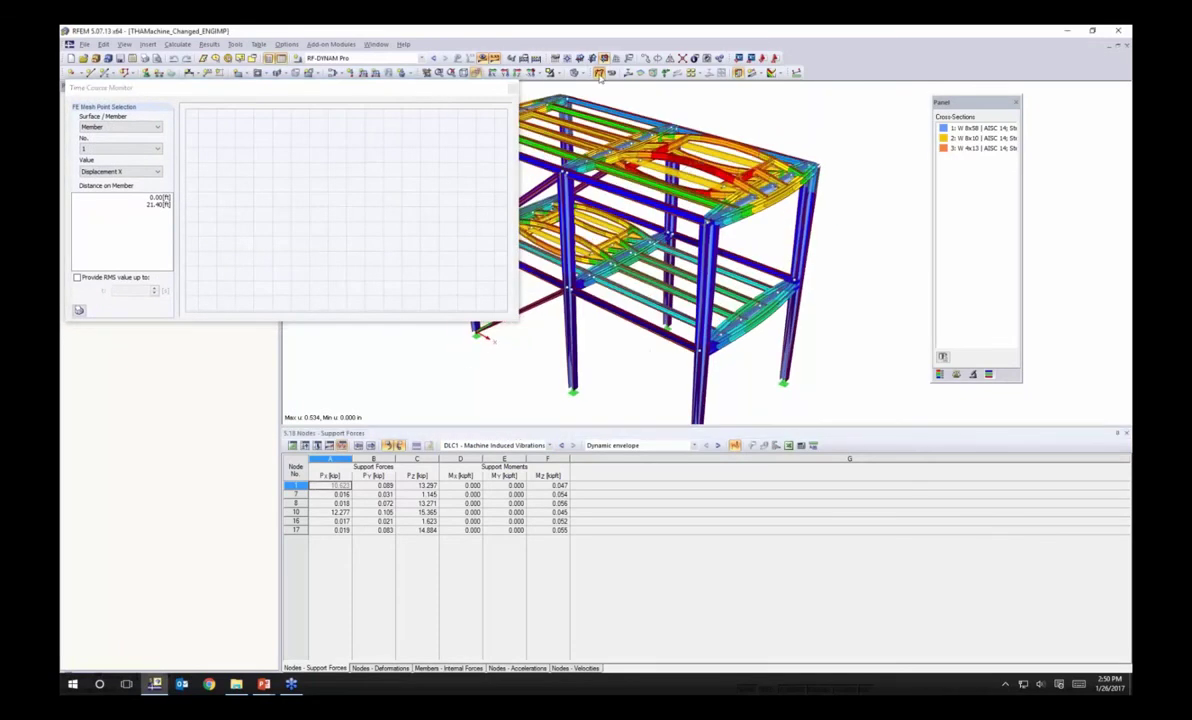
left_click(599, 73)
left_click(624, 150)
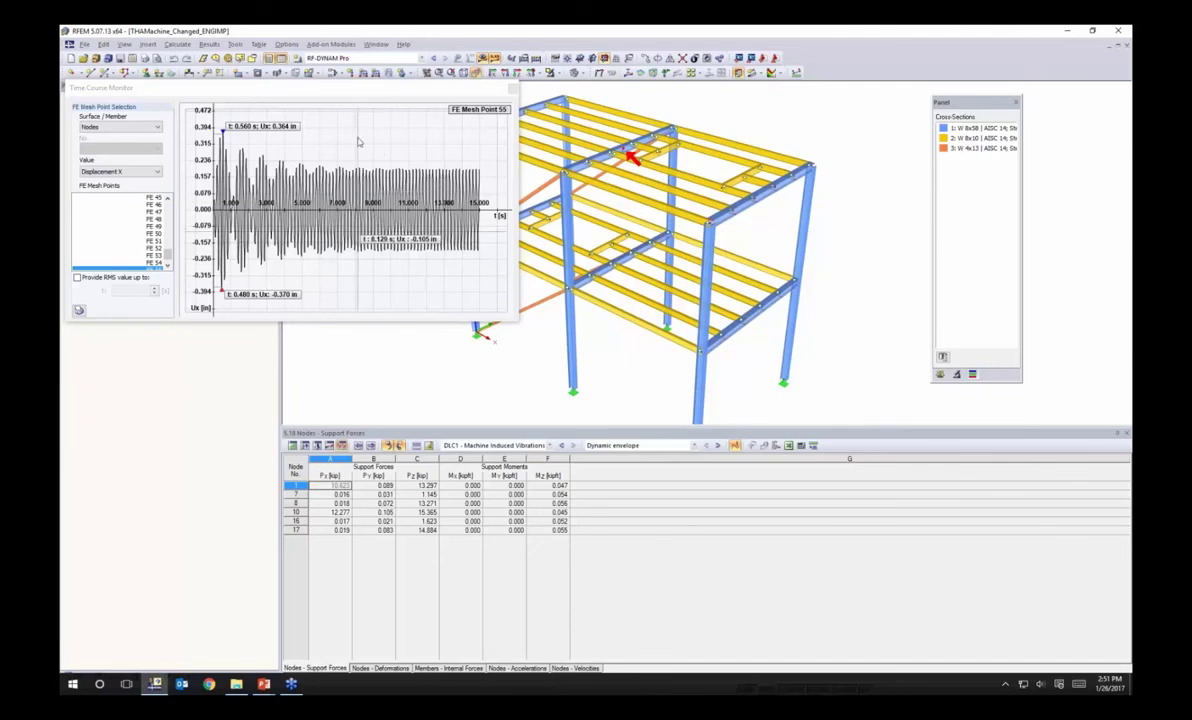
Open the numeric values of the FE mesh point 55 displacement graph and examine them at early and late time steps
left_click_drag(349, 89, 387, 100)
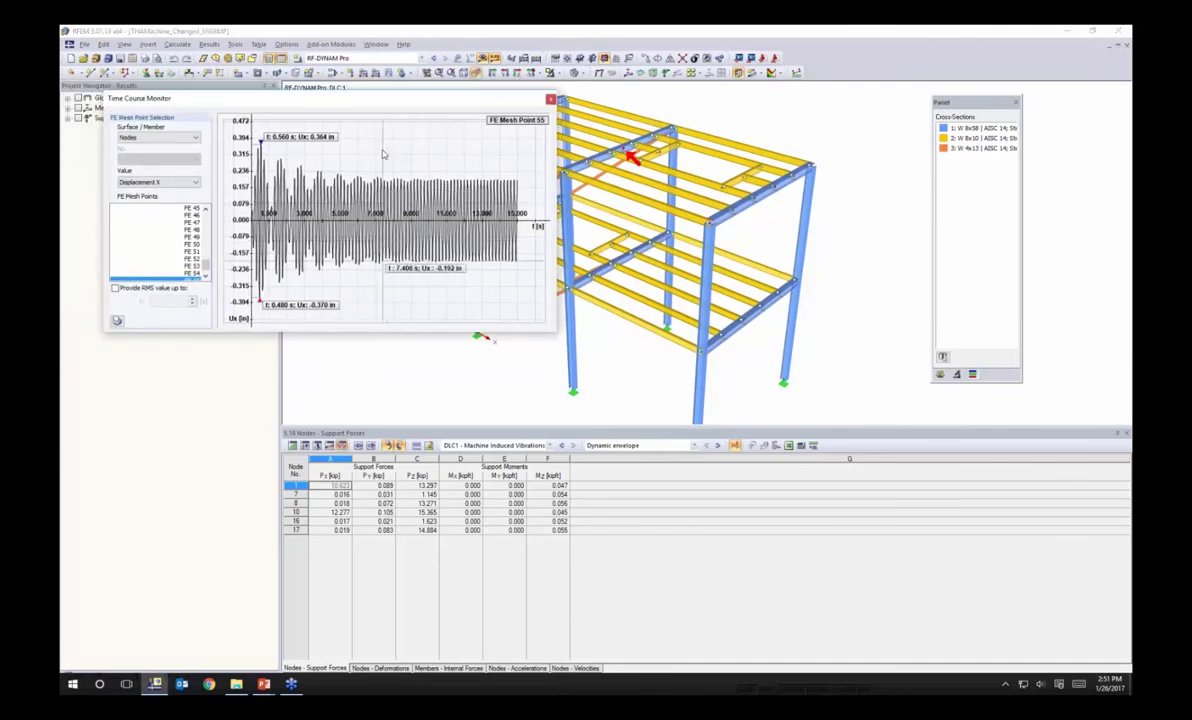
right_click(383, 146)
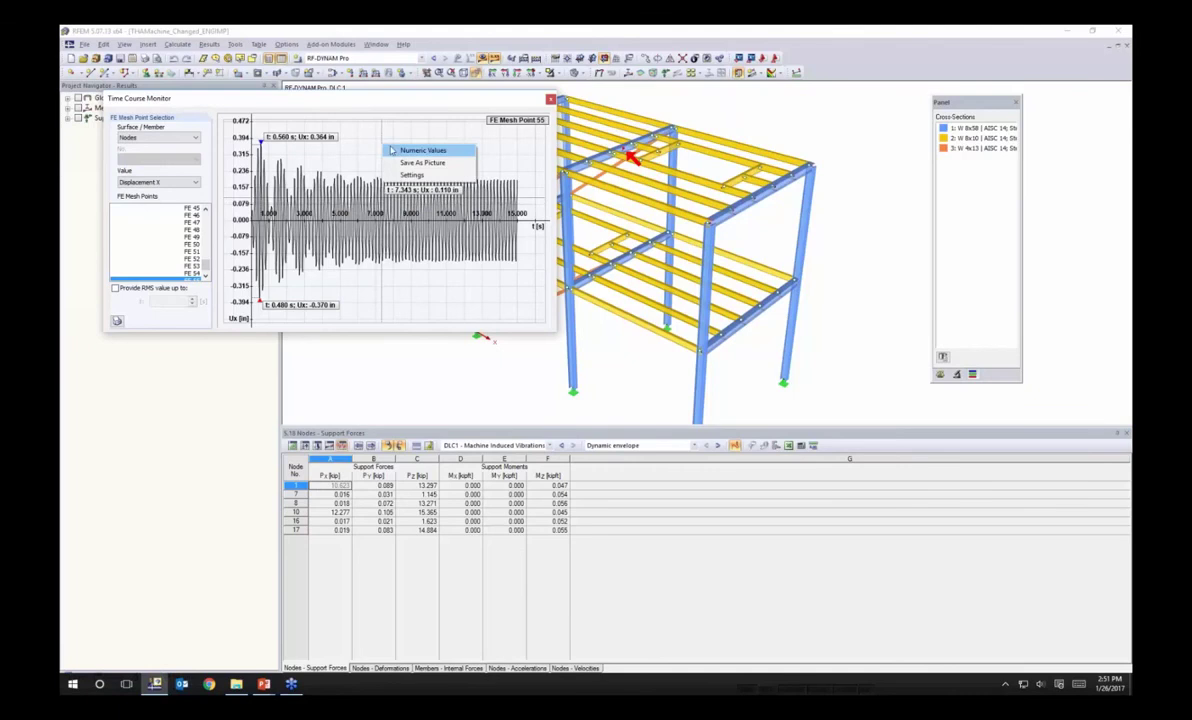
left_click(420, 150)
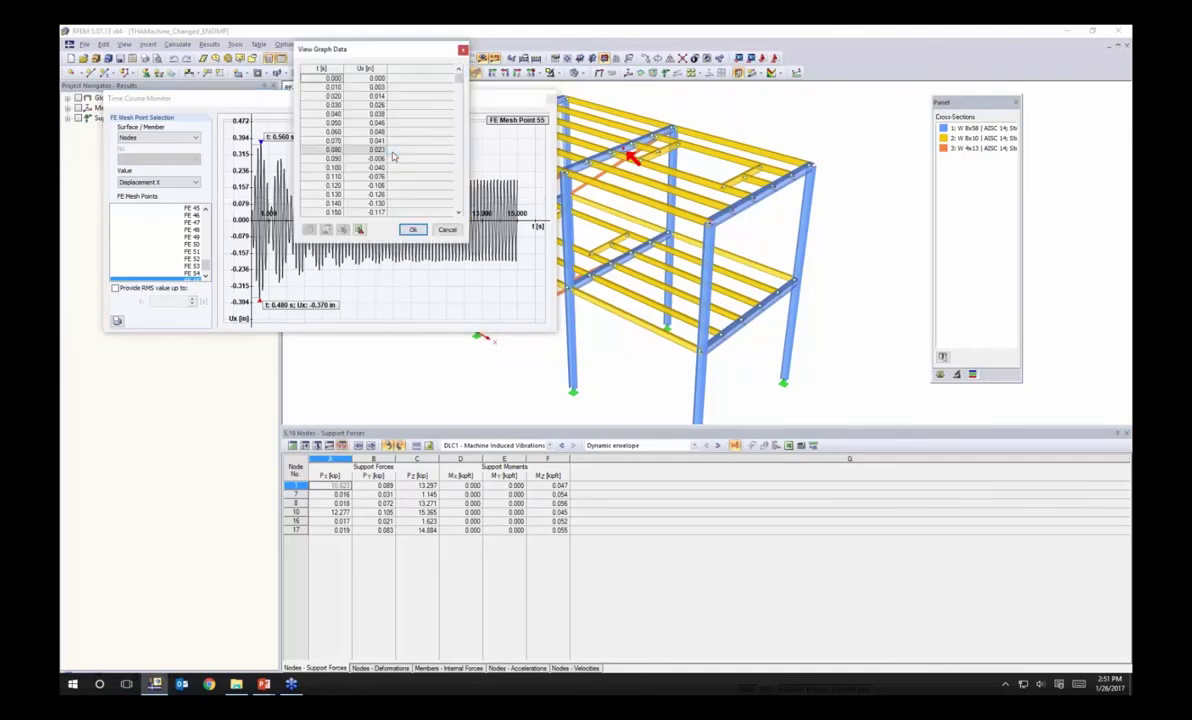
left_click_drag(458, 83, 458, 87)
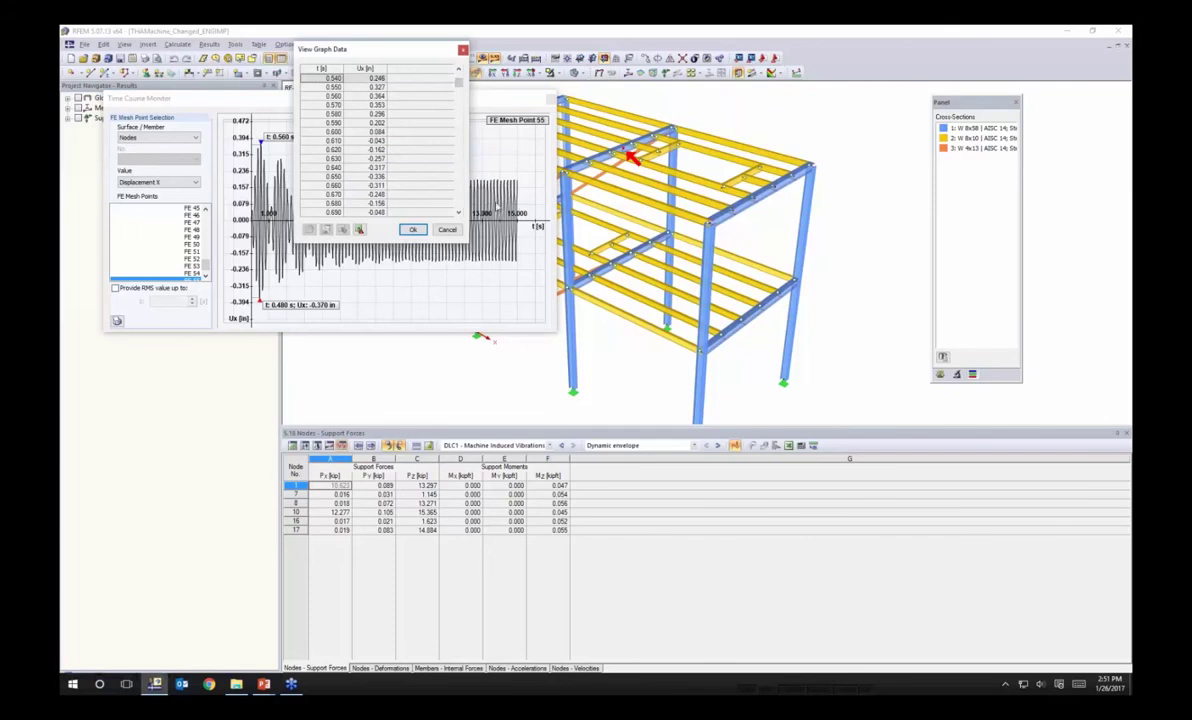
left_click_drag(458, 82, 458, 160)
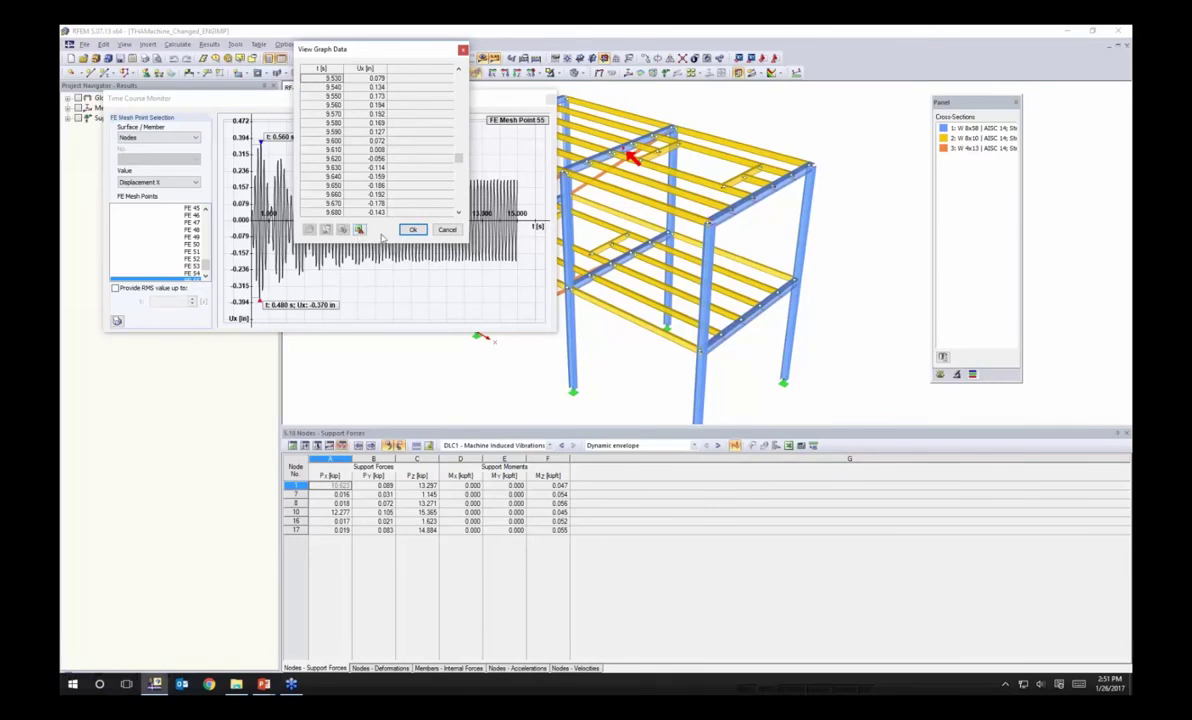
Close the numeric values of the displacement graph, open its save-as-picture dialog and cancel the export
left_click(412, 229)
right_click(394, 136)
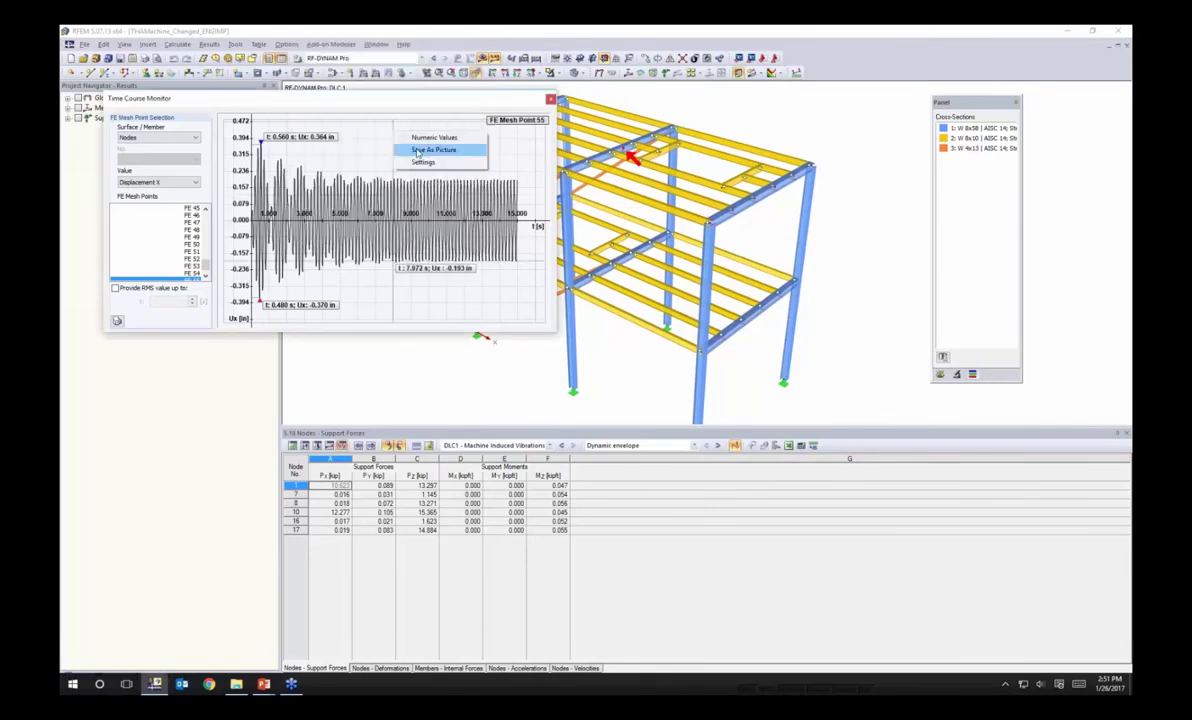
left_click(420, 150)
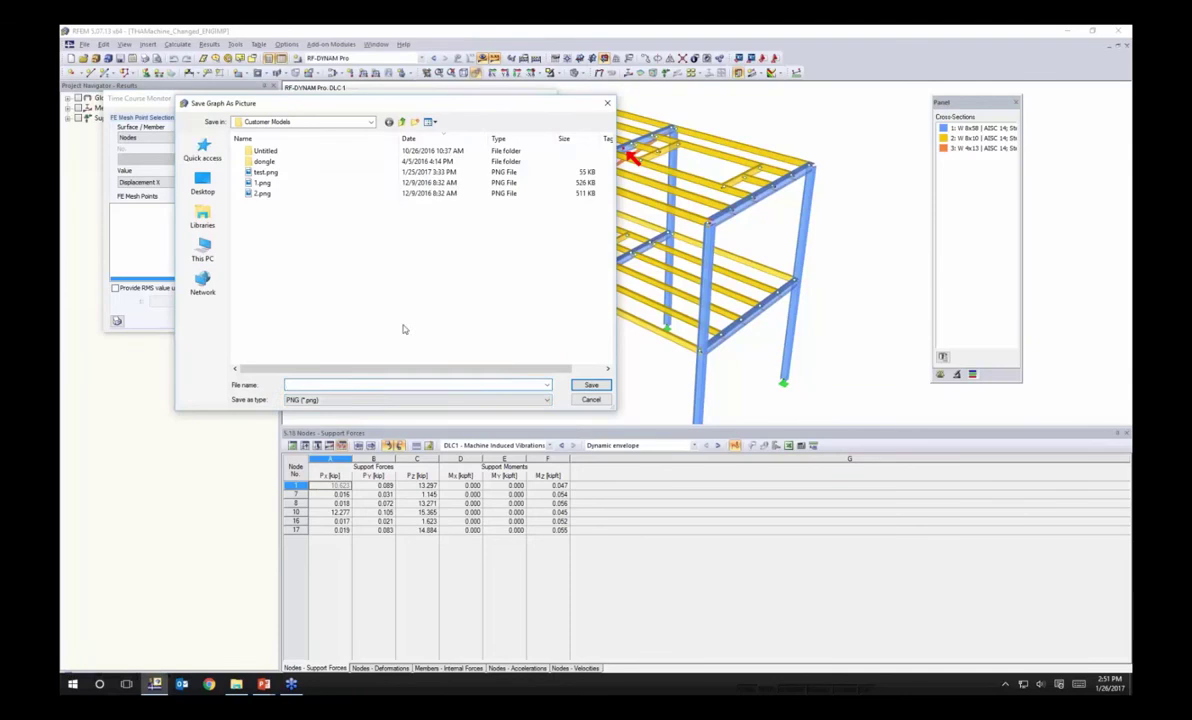
left_click(590, 399)
Review the default graph settings of the Time Course Monitor, including axes, tooltips, min/max highlighting and grid, and close them
right_click(356, 146)
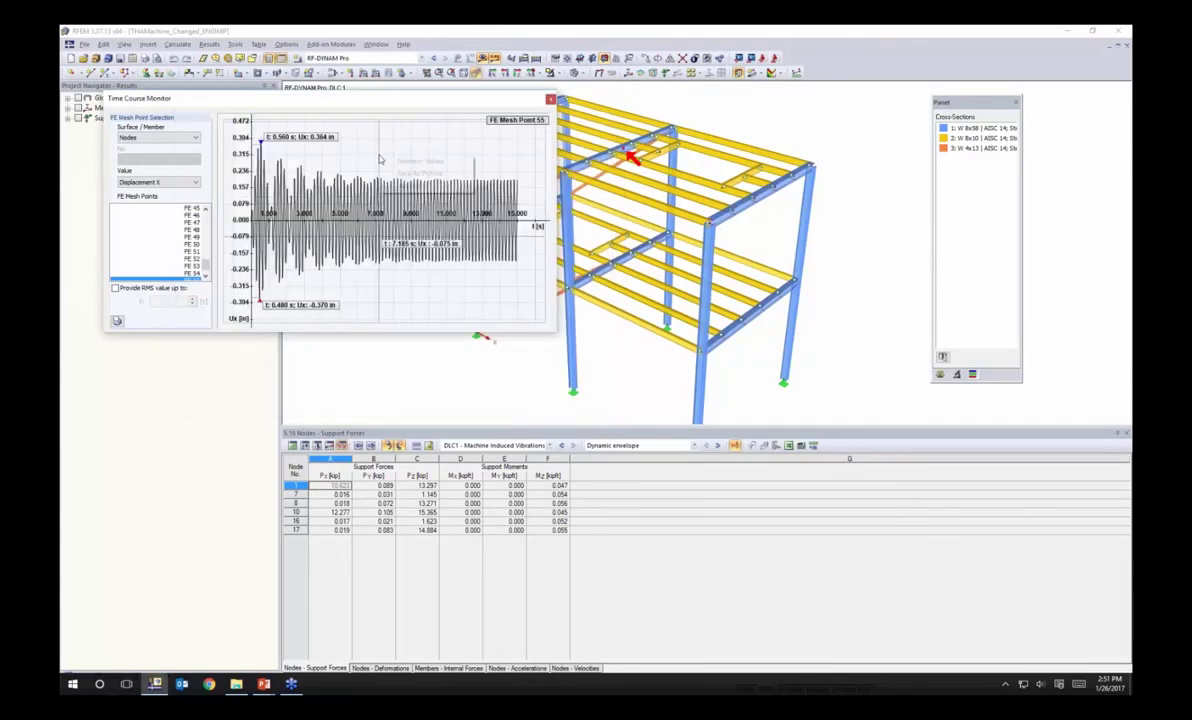
left_click(370, 178)
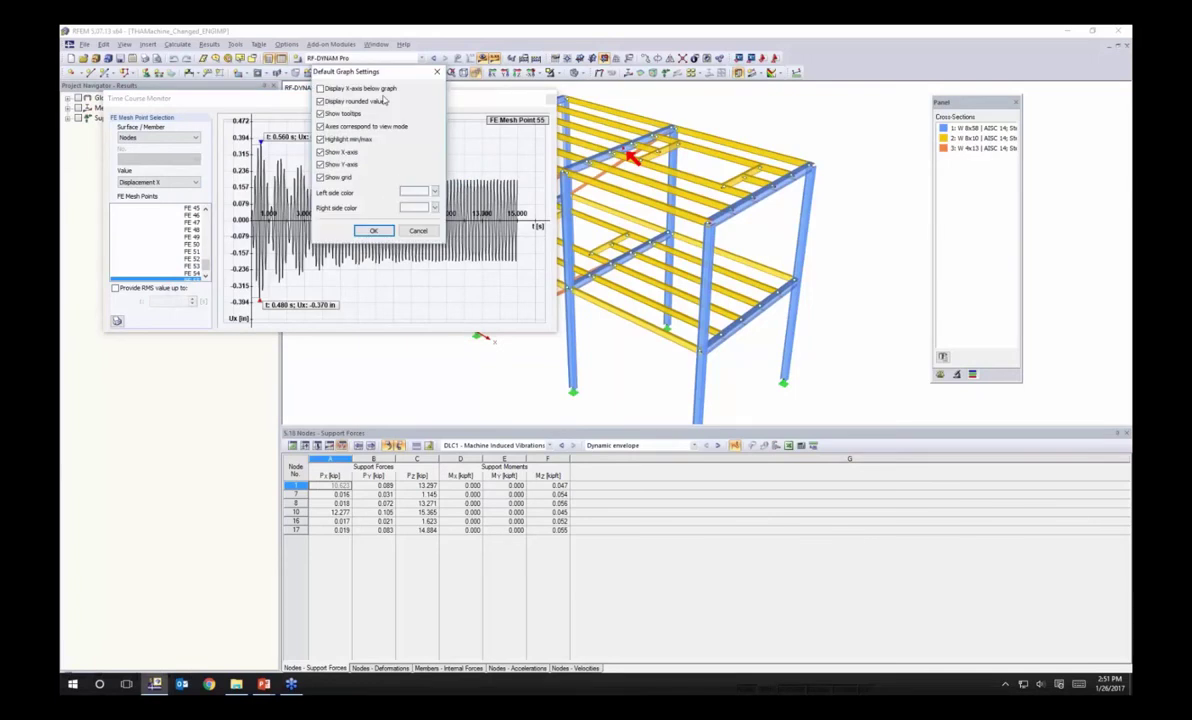
left_click_drag(357, 72, 435, 110)
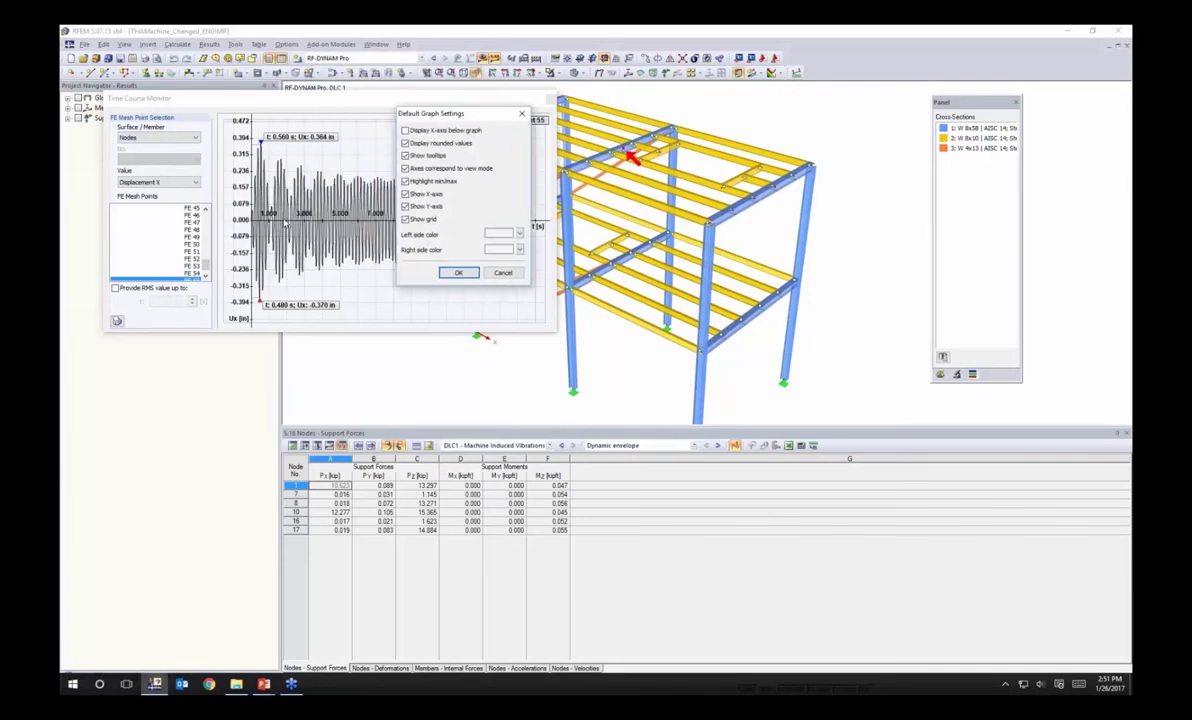
left_click(458, 272)
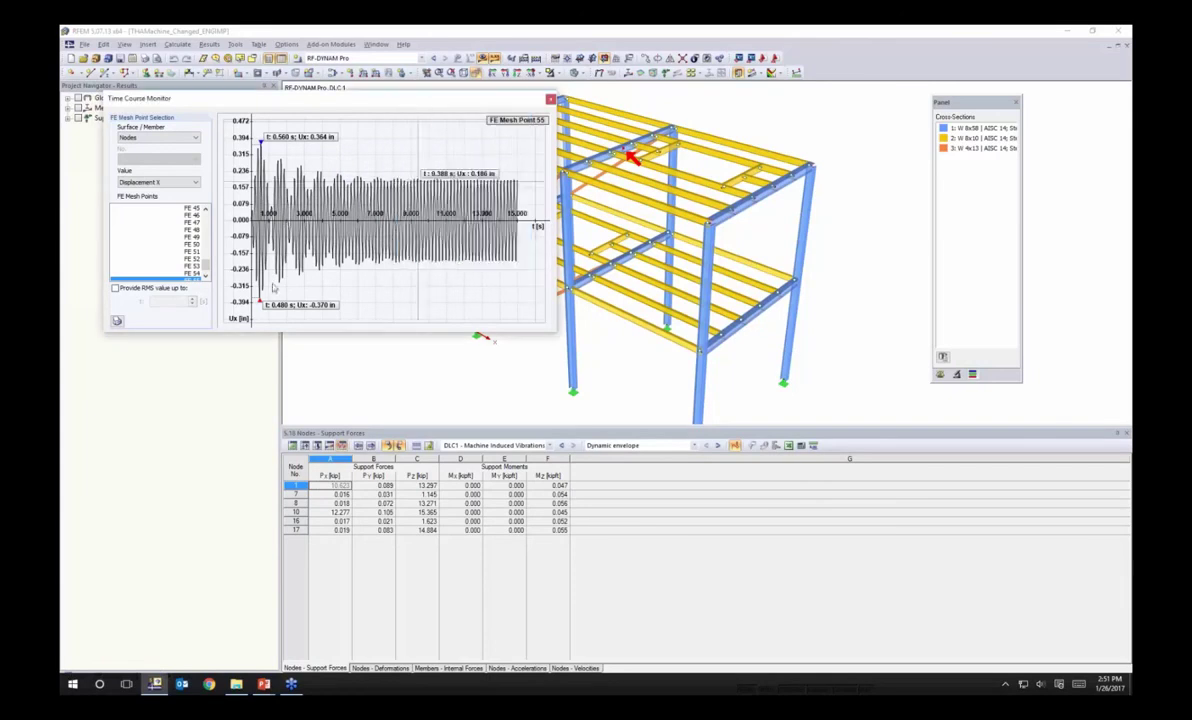
left_click(117, 322)
left_click(117, 322)
Overlay the Displacement X graphs of FE mesh points 44 and 40 on the lower floor, and return to point 55 alone
middle_click_drag(835, 243, 858, 230, "ctrl")
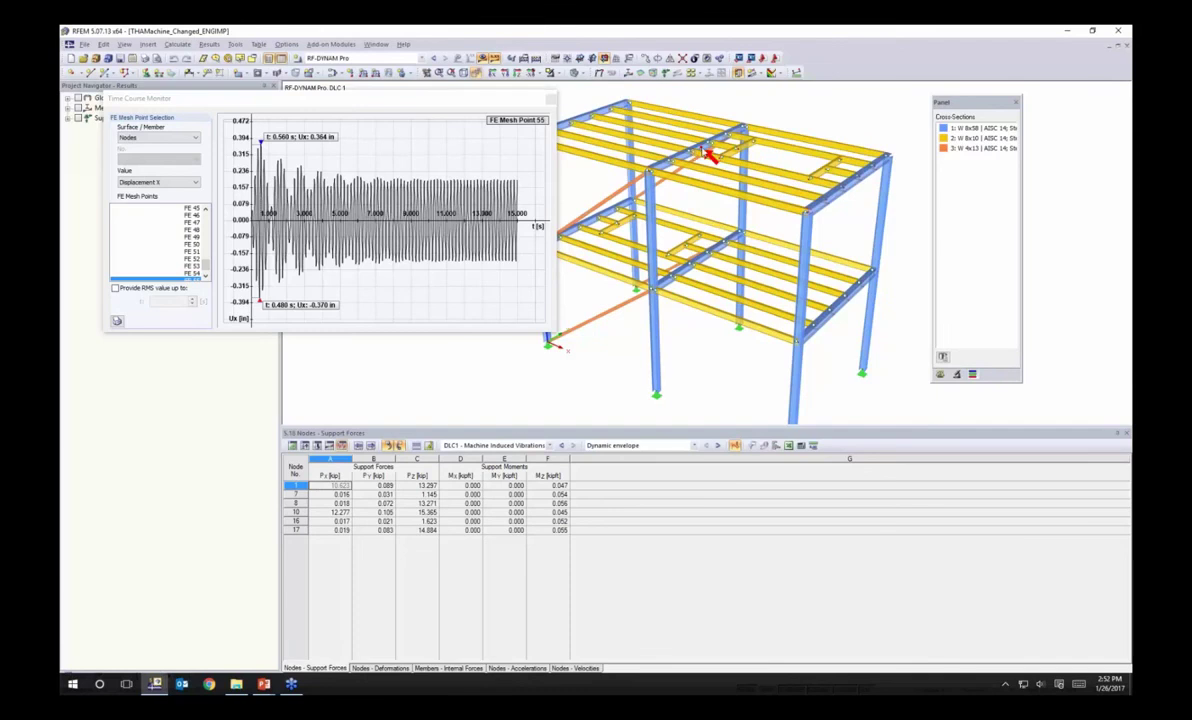
left_click(620, 228)
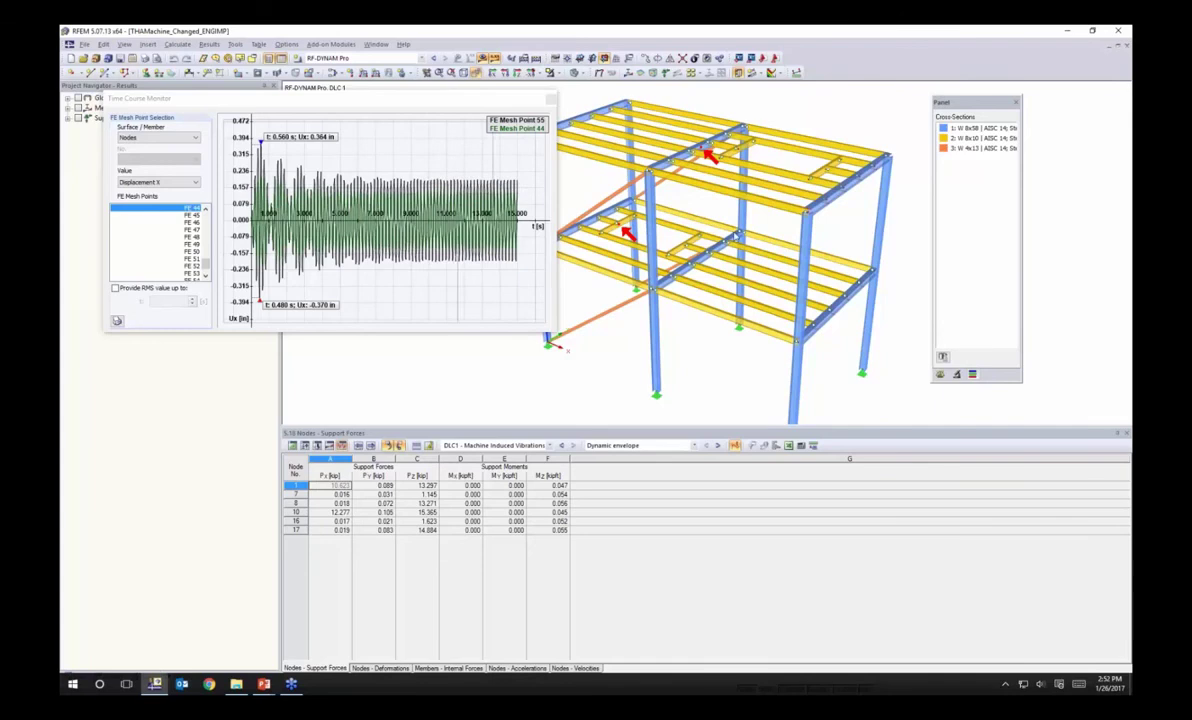
left_click(846, 297)
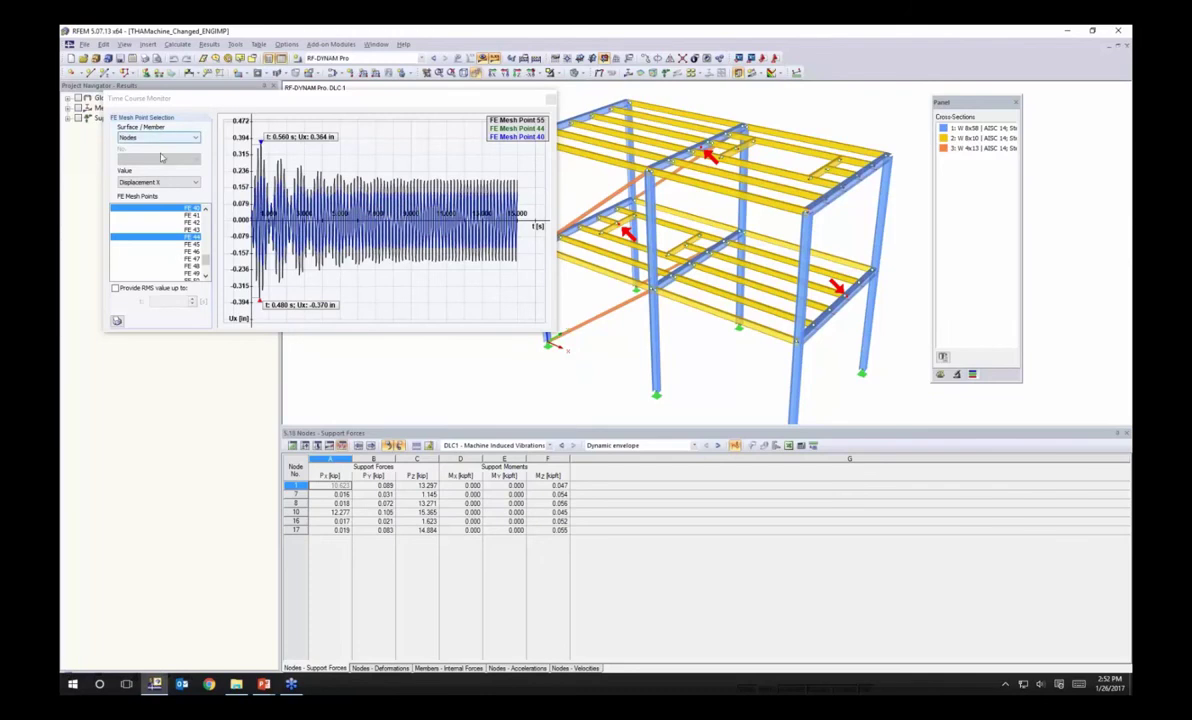
left_click_drag(207, 260, 206, 267)
left_click(195, 273)
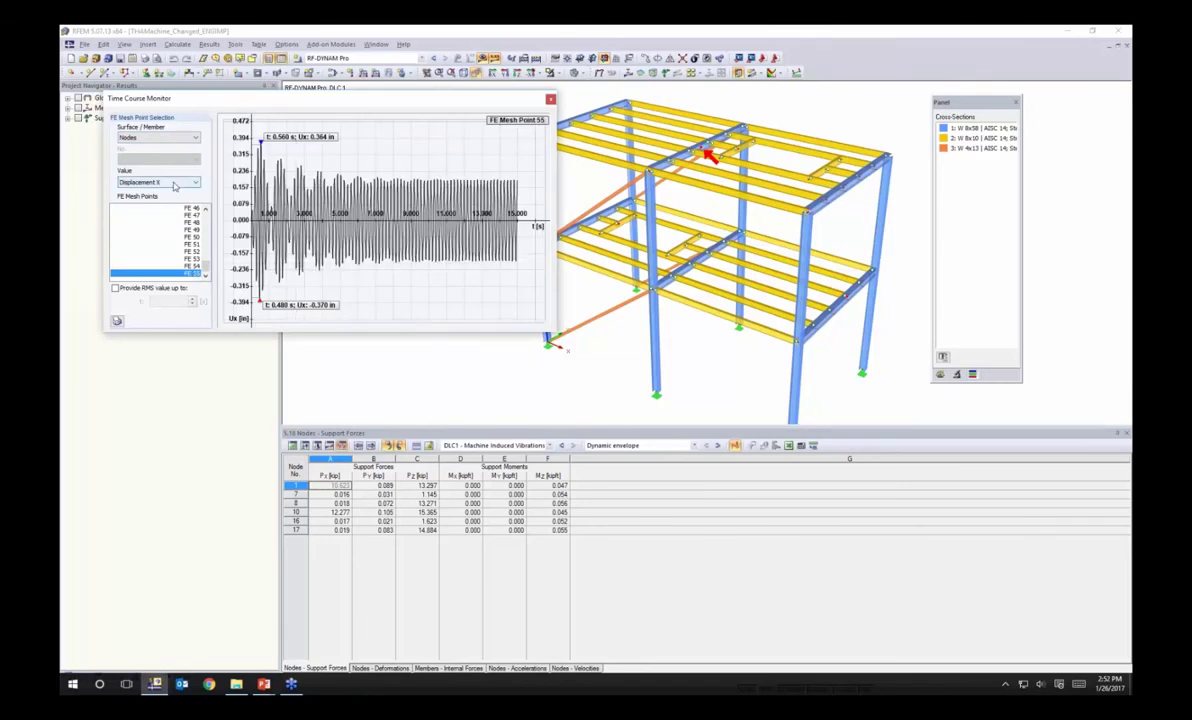
Plot Acceleration Z at FE mesh point 55 and provide its RMS value up to 15 s
left_click(174, 184)
left_click(166, 198)
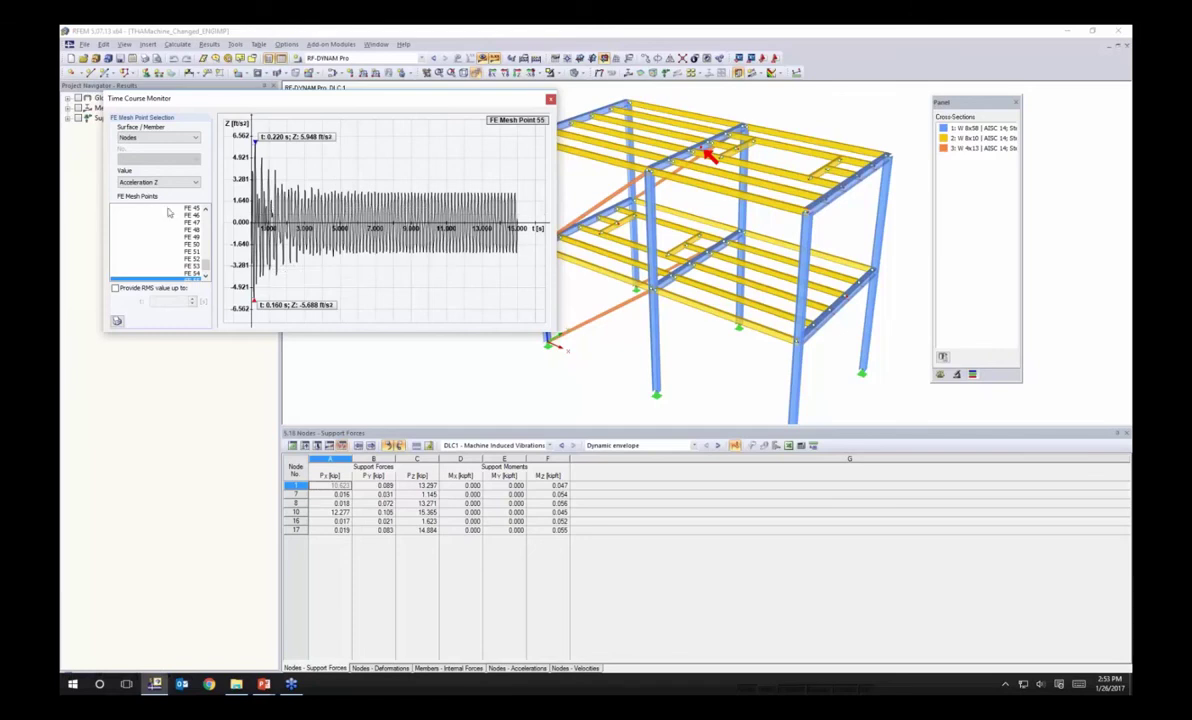
left_click(115, 289)
double_click(174, 301)
type("15")
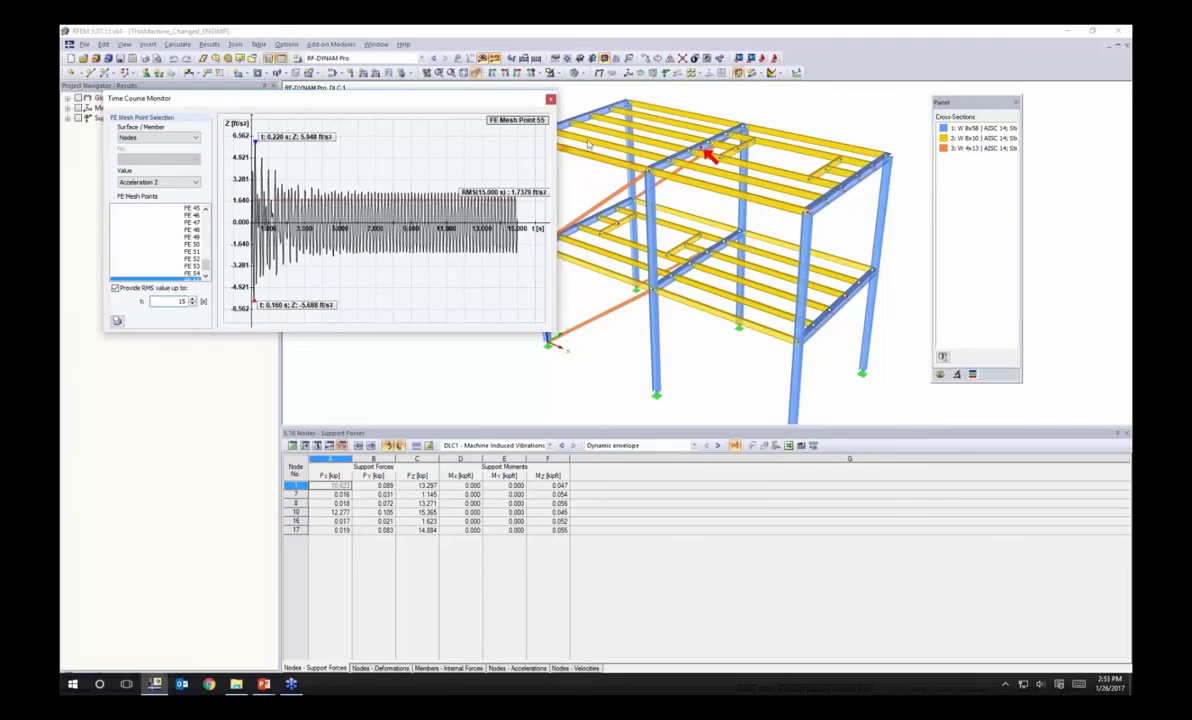
Close the Time Course Monitor, switch to the slide presentation and advance to the Acceleration Limits slide
left_click(551, 100)
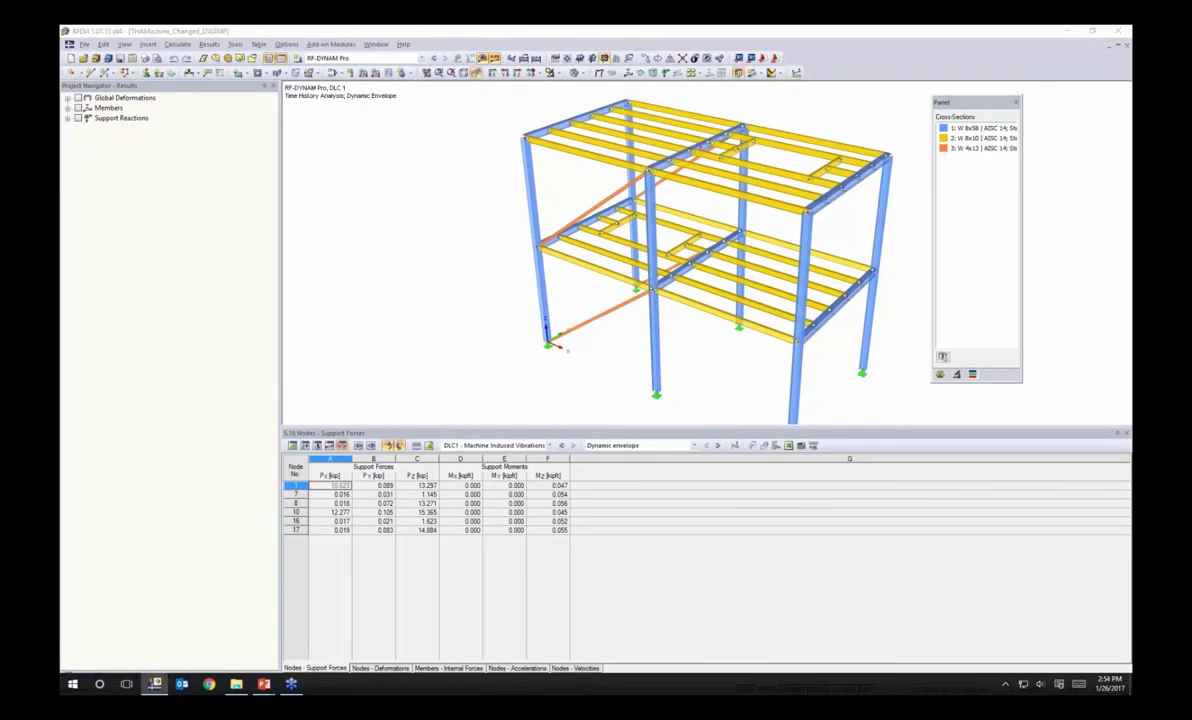
key("alt+Tab")
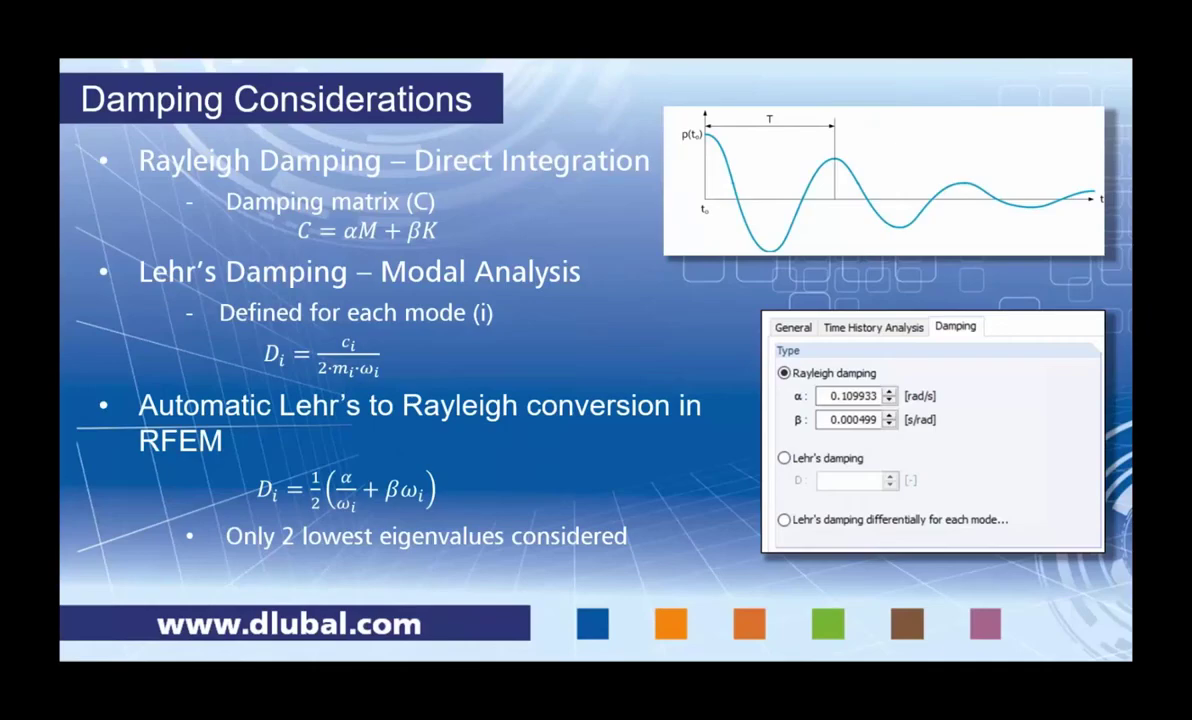
key("Right")
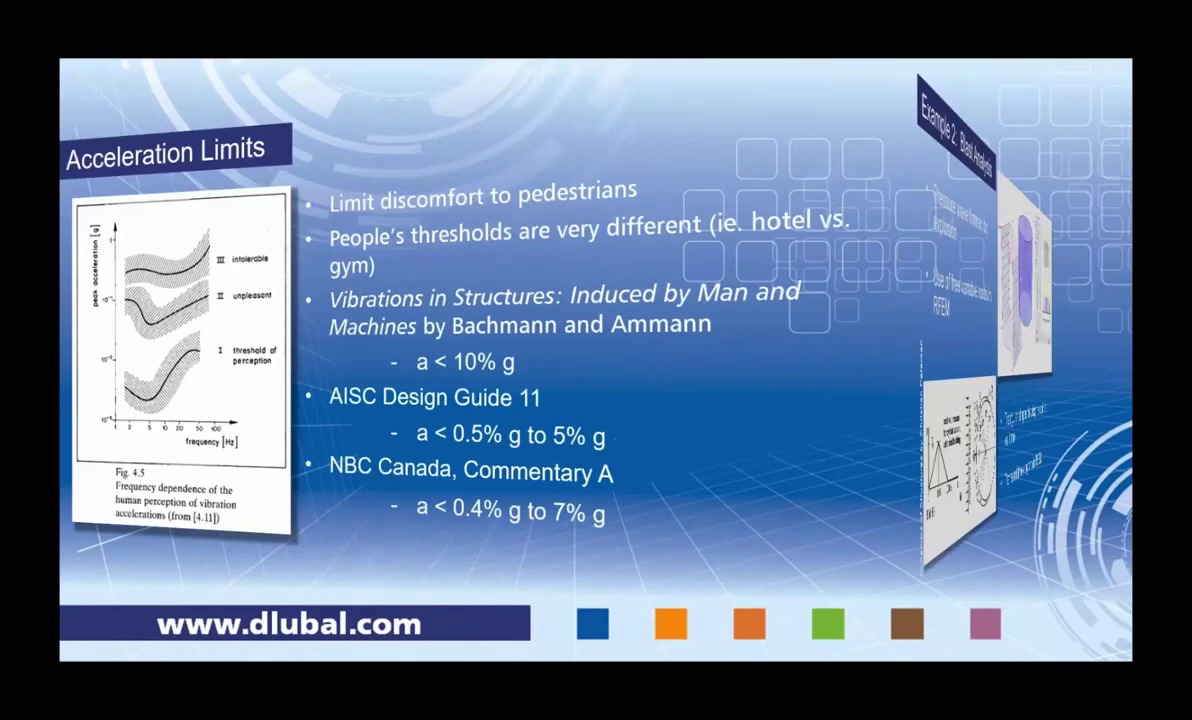
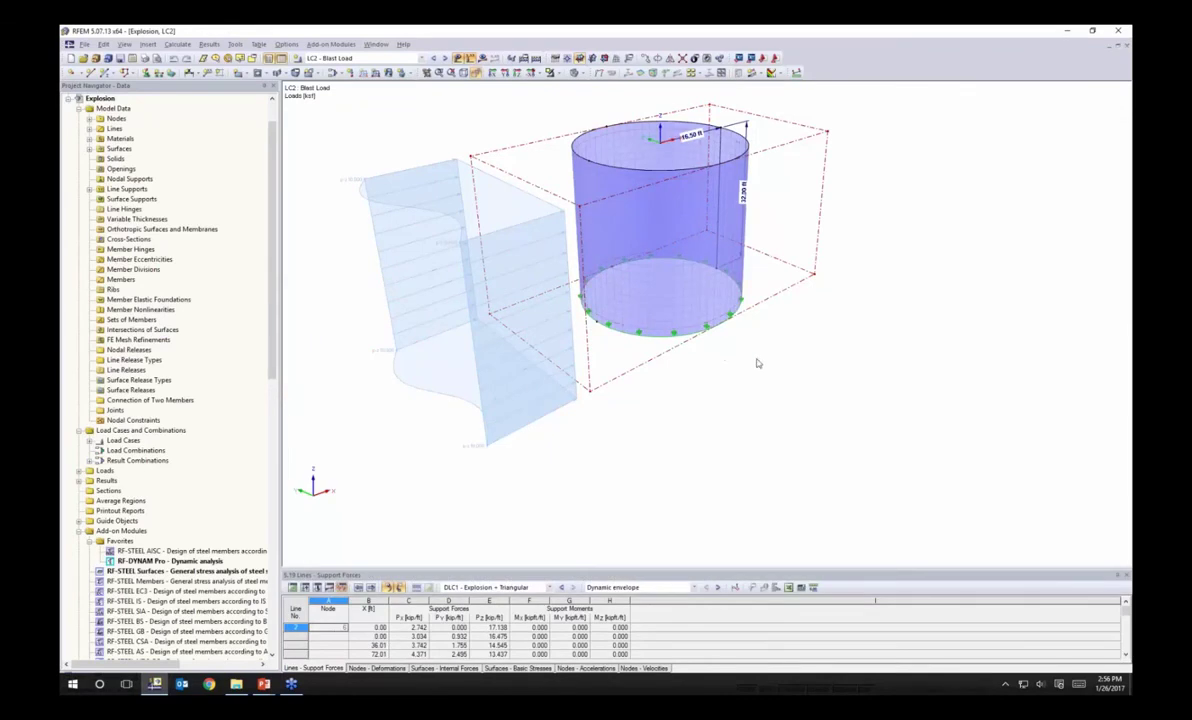
Examine the cylindrical tank of the Explosion model in LC1 - Dead Load and return to LC2 - Blast Load
middle_click_drag(752, 350, 740, 330, "ctrl")
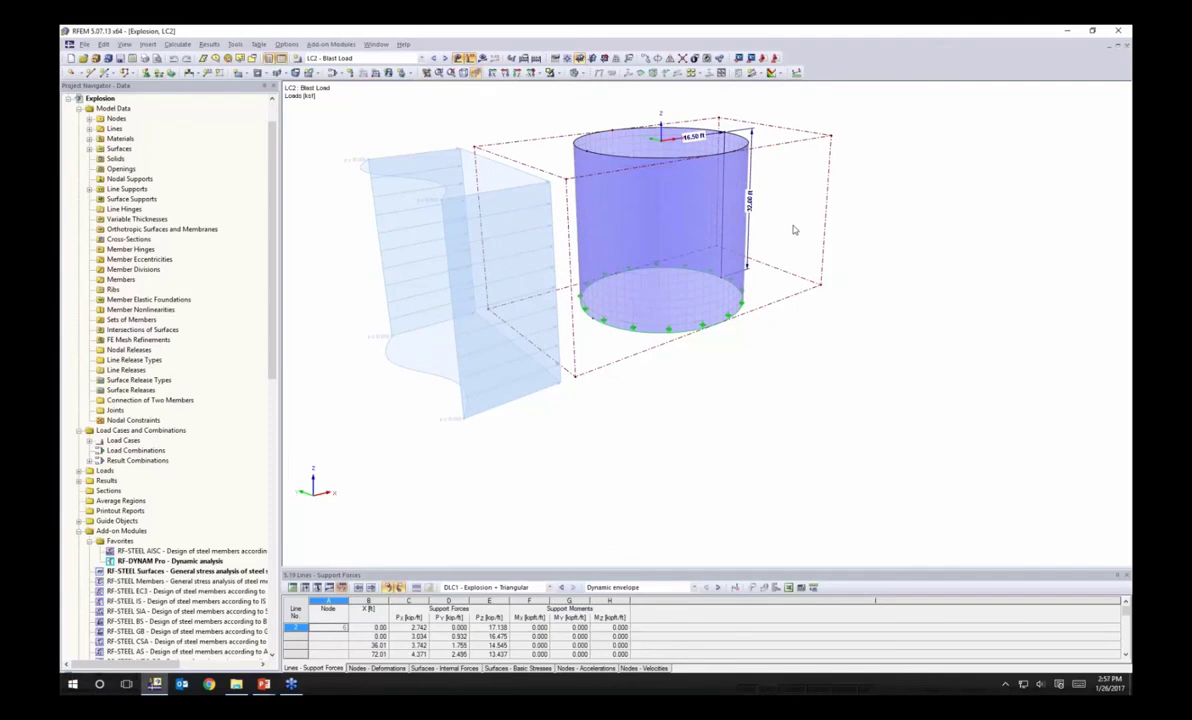
middle_click_drag(795, 250, 833, 368, "ctrl")
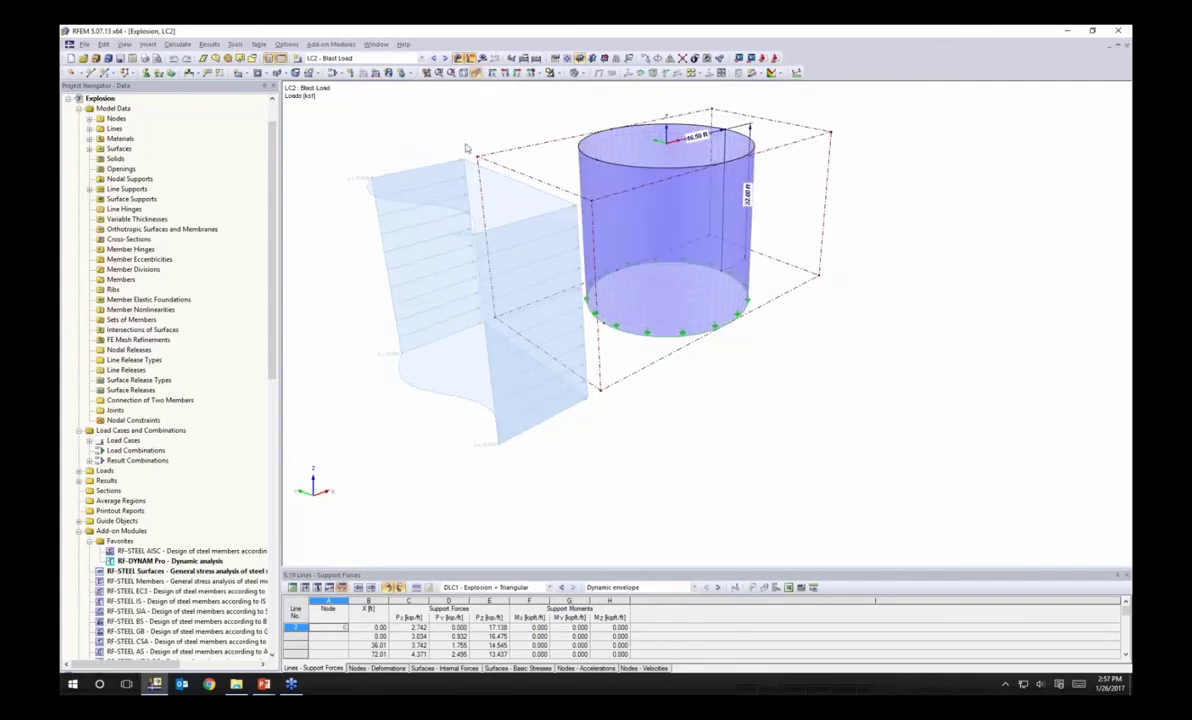
left_click(400, 58)
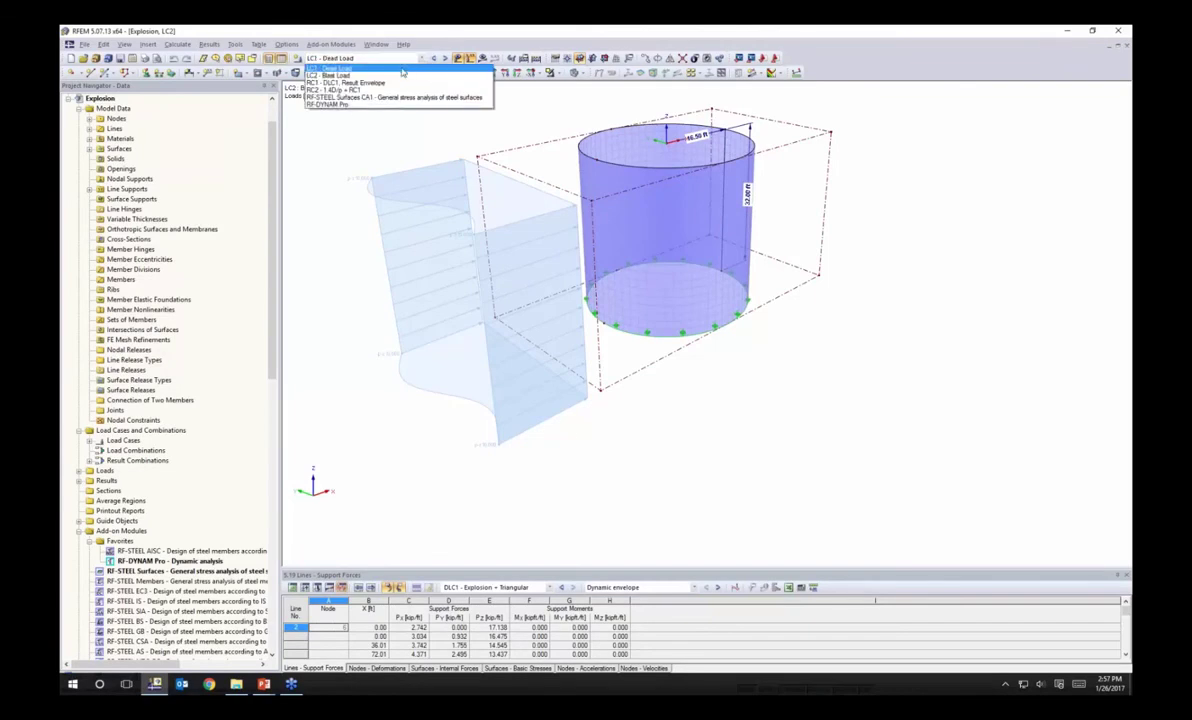
left_click(402, 71)
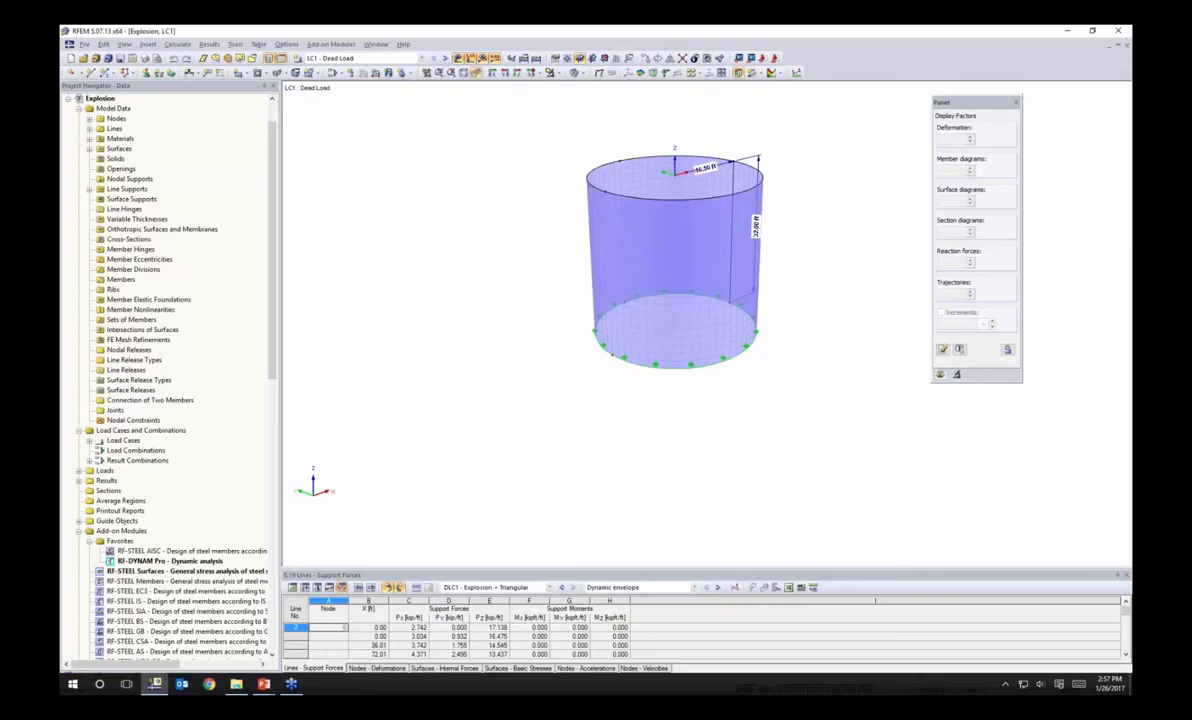
left_click(445, 58)
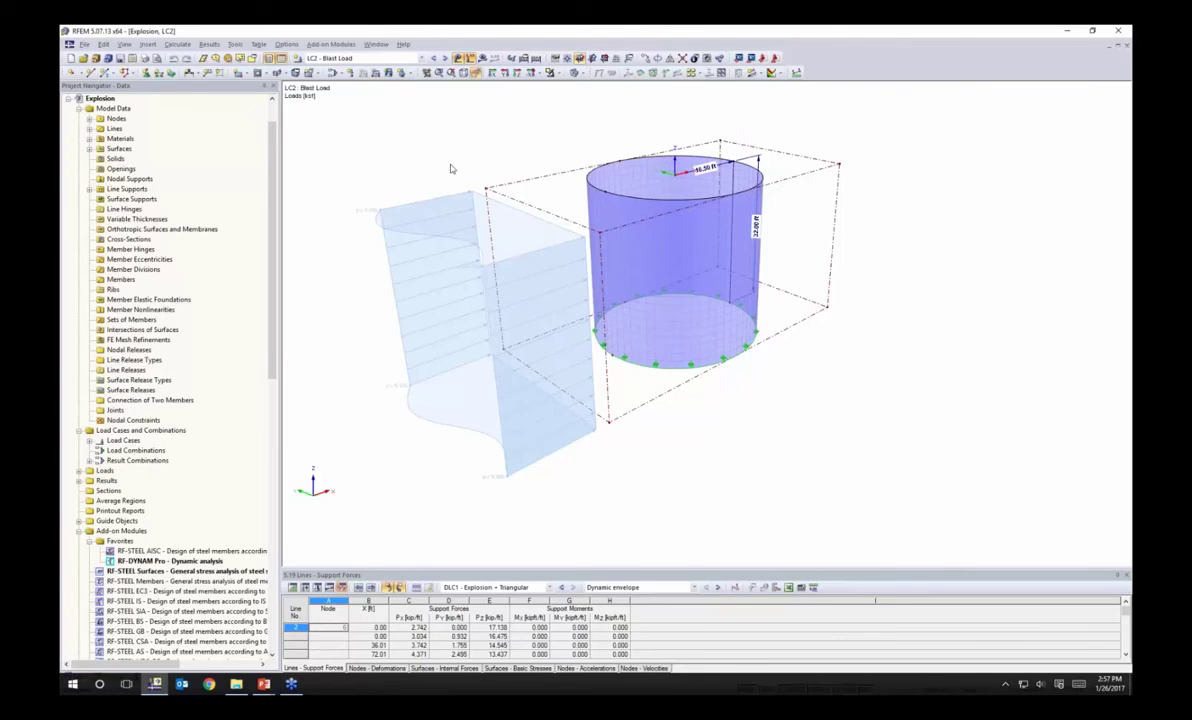
Open the tank's free variable blast load for editing and inspect its rotation axis, start angle and varying factors along the perimeter
left_click(409, 74)
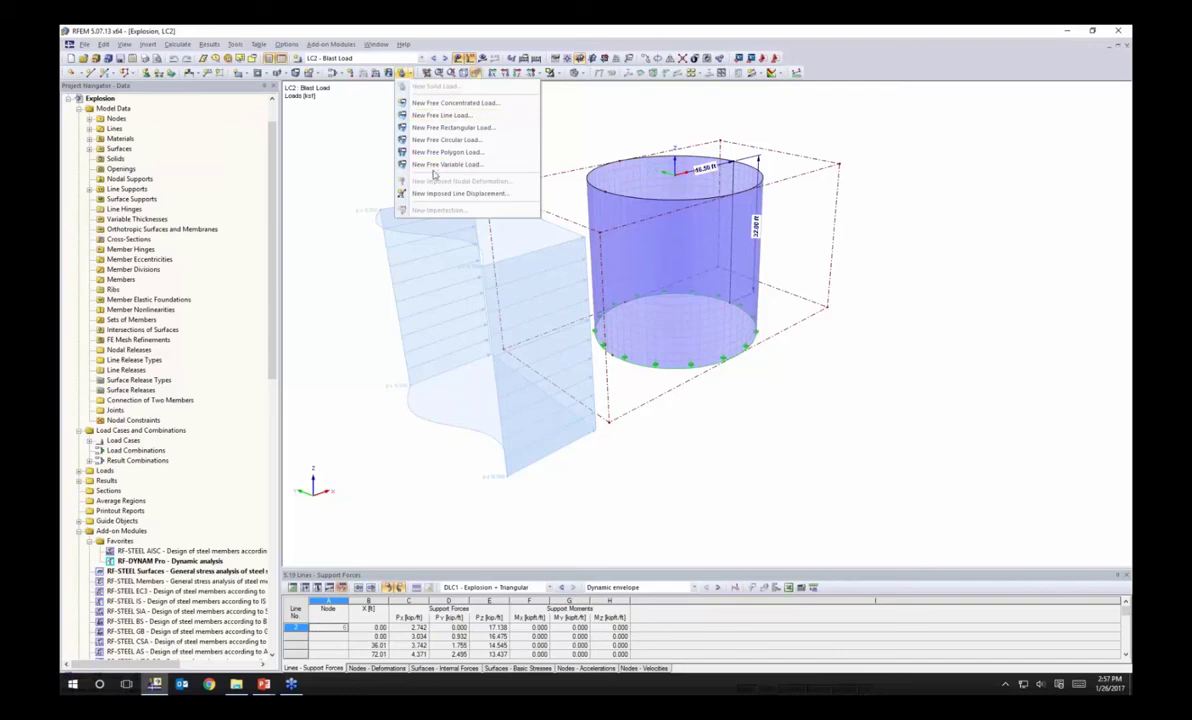
left_click(368, 156)
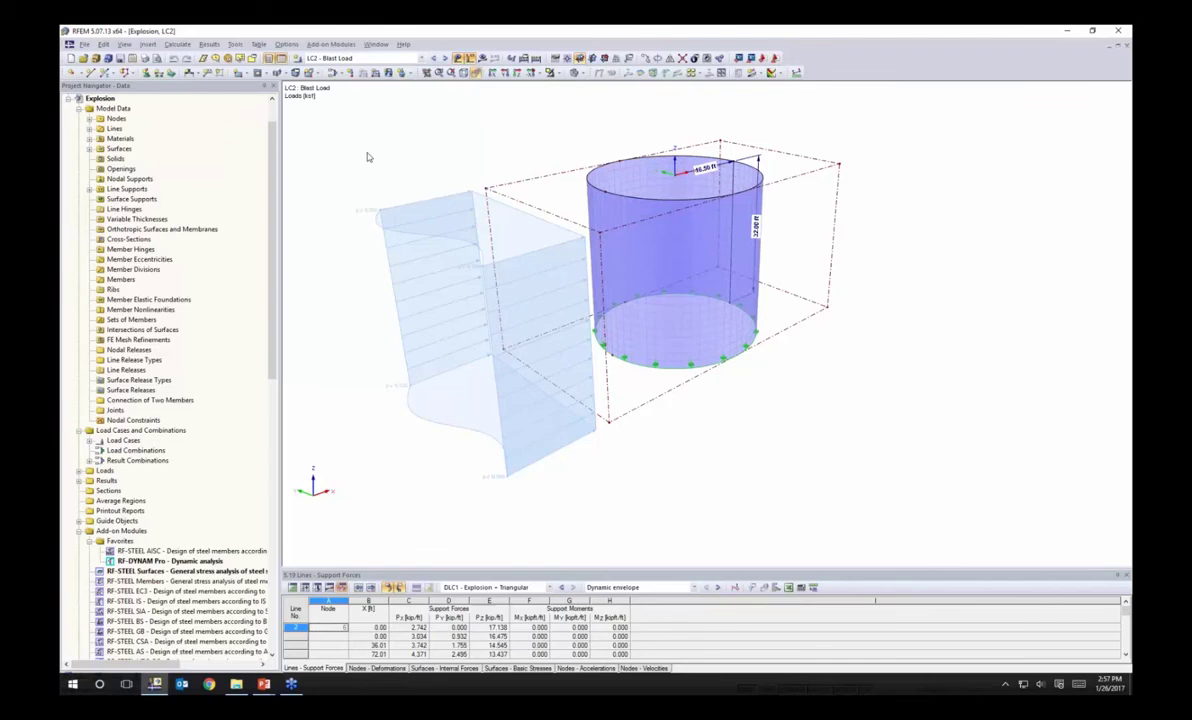
double_click(398, 208)
left_click_drag(631, 208, 732, 126)
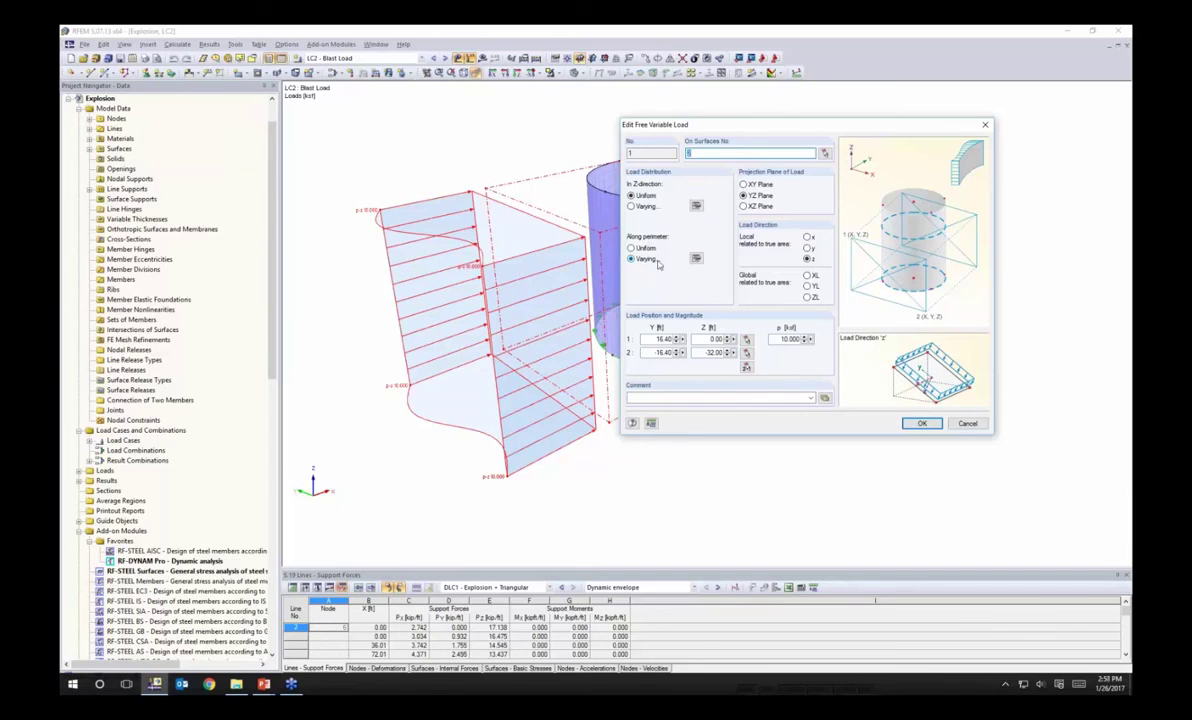
left_click(696, 259)
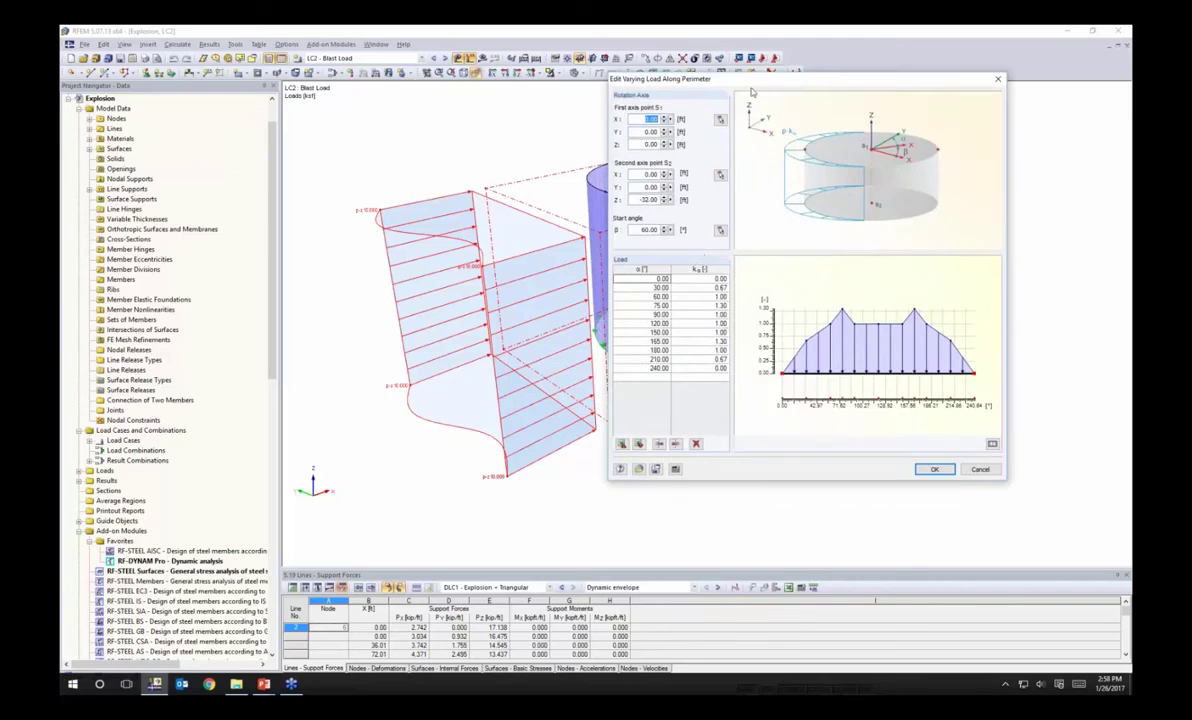
left_click_drag(753, 87, 757, 121)
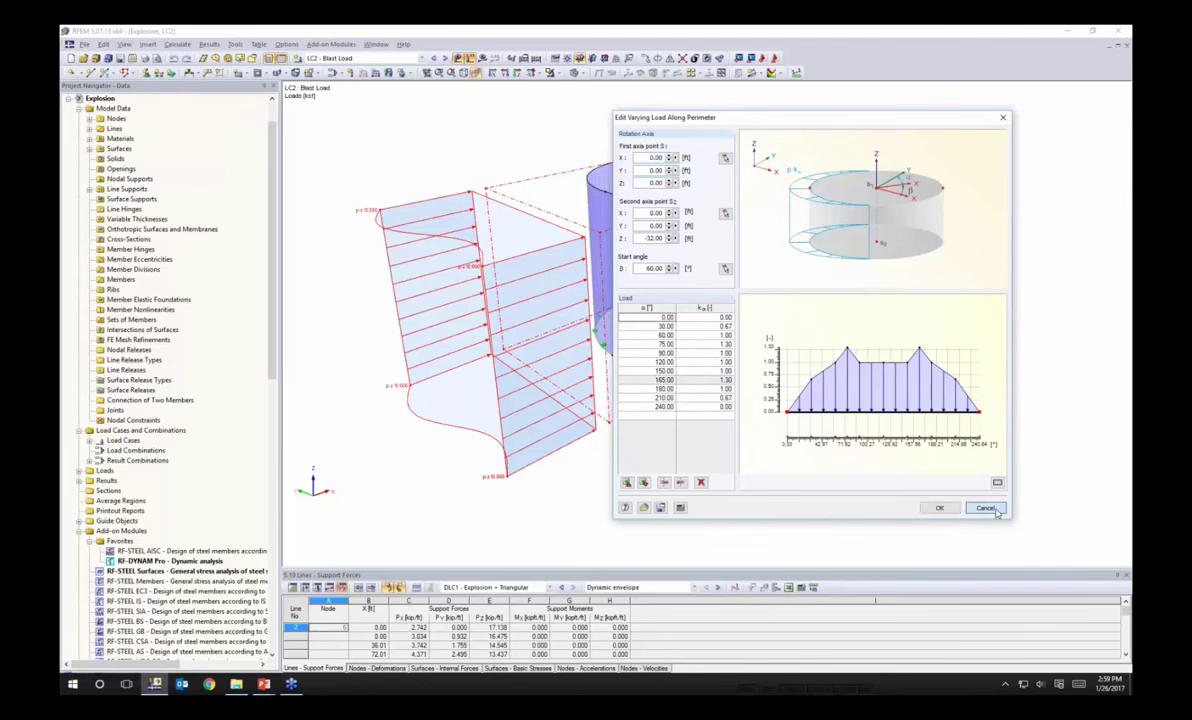
left_click(939, 507)
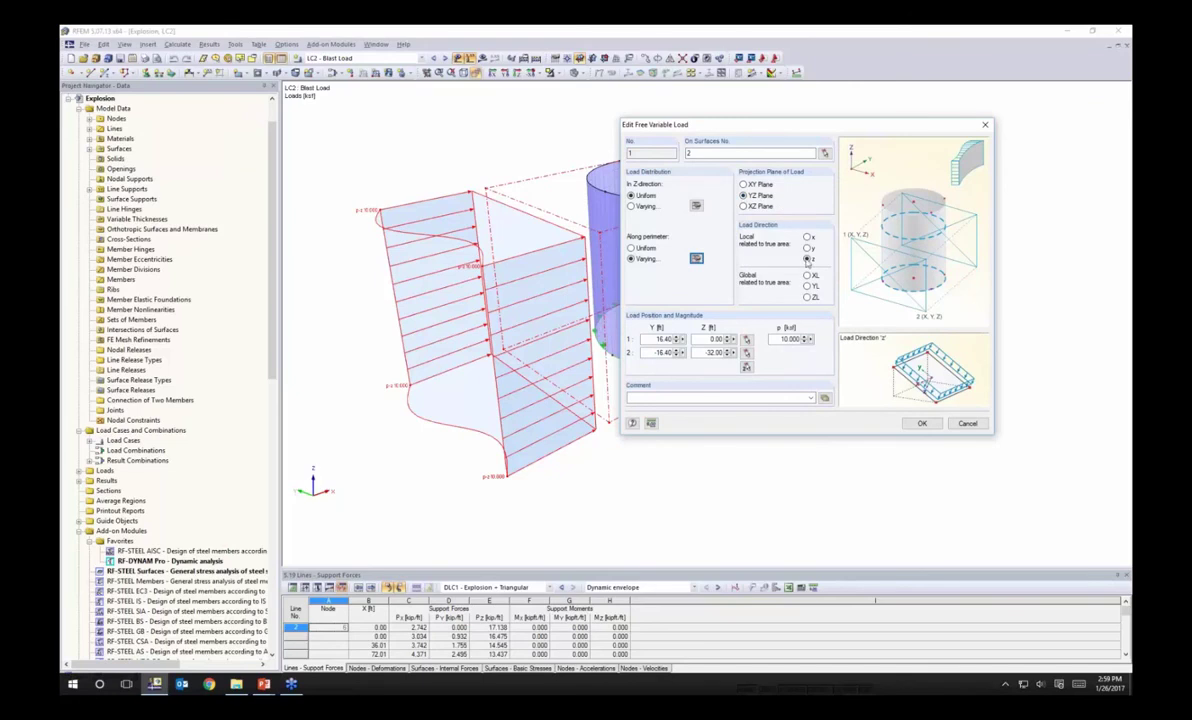
Inspect the free variable load's surface, projection plane, direction, position and magnitude, and accept the dialog
left_click_drag(748, 126, 782, 123)
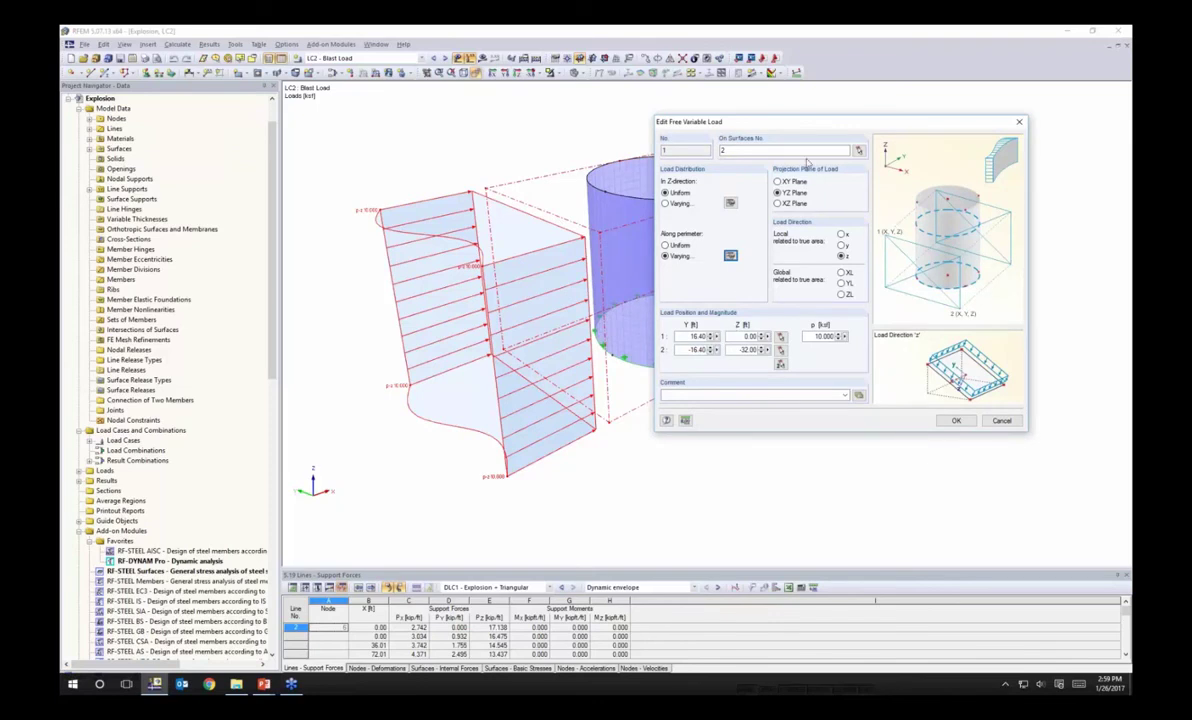
left_click_drag(816, 122, 904, 211)
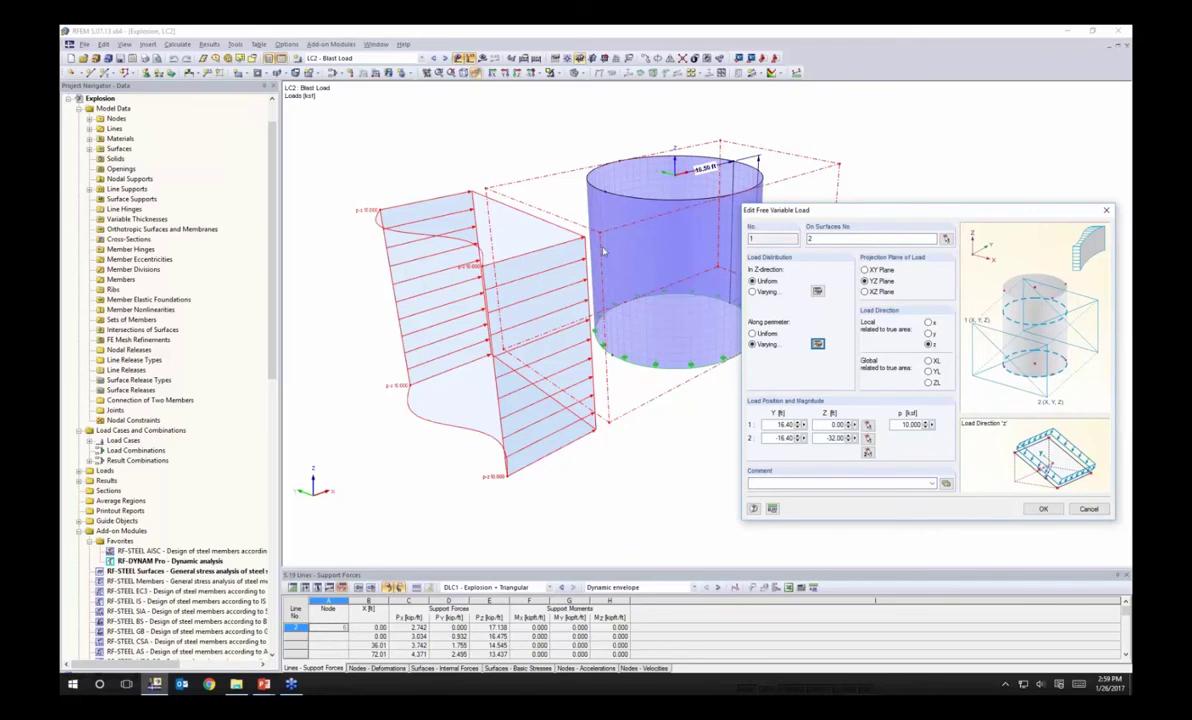
double_click(906, 425)
left_click_drag(919, 216, 722, 149)
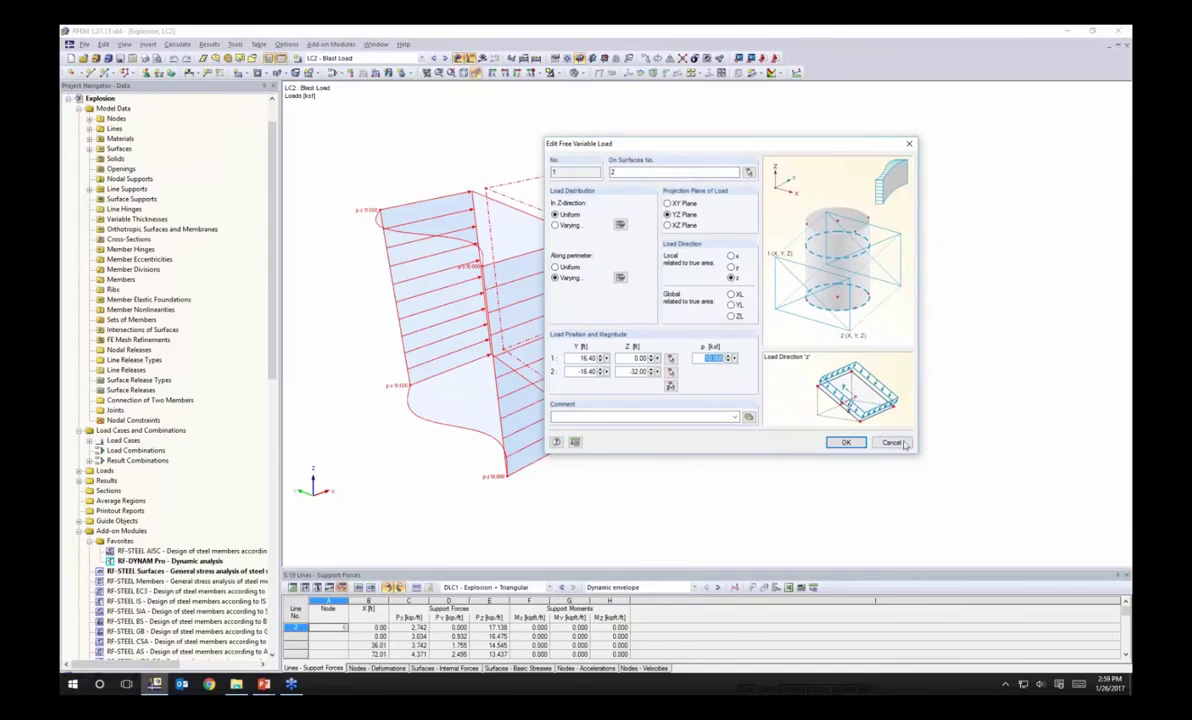
left_click(846, 442)
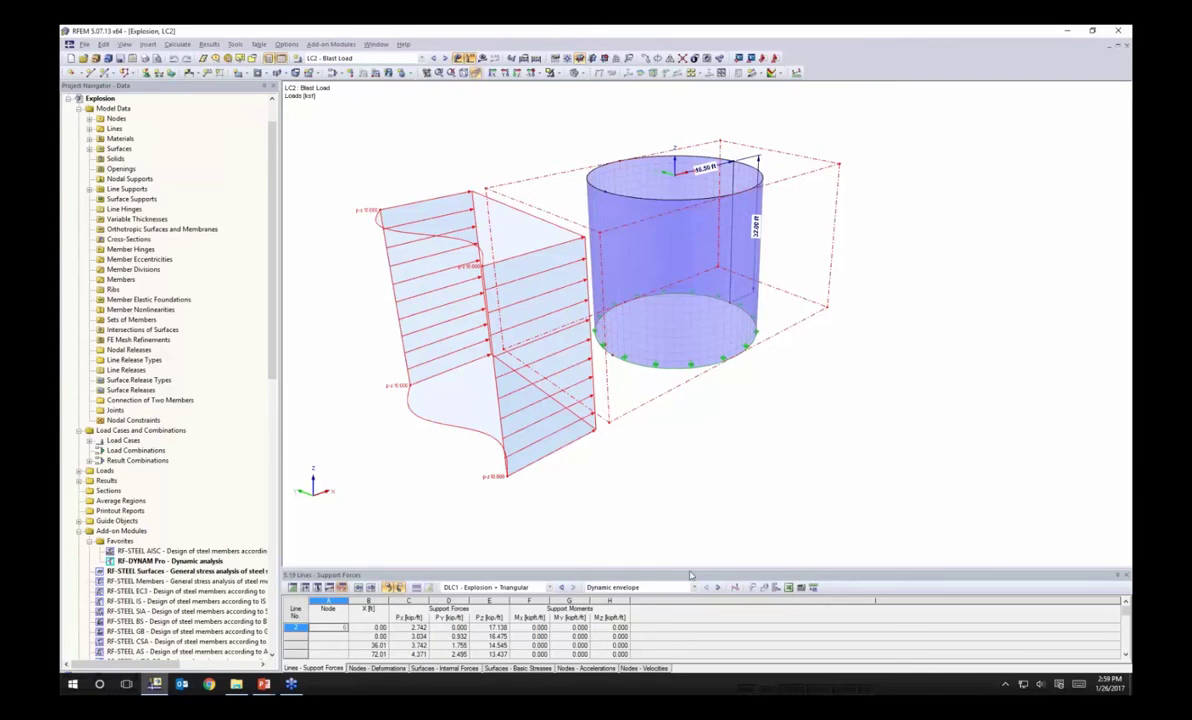
Enlarge the line support forces table and open the RF-DYNAM Pro input data for the Explosion model
left_click_drag(690, 575, 684, 432)
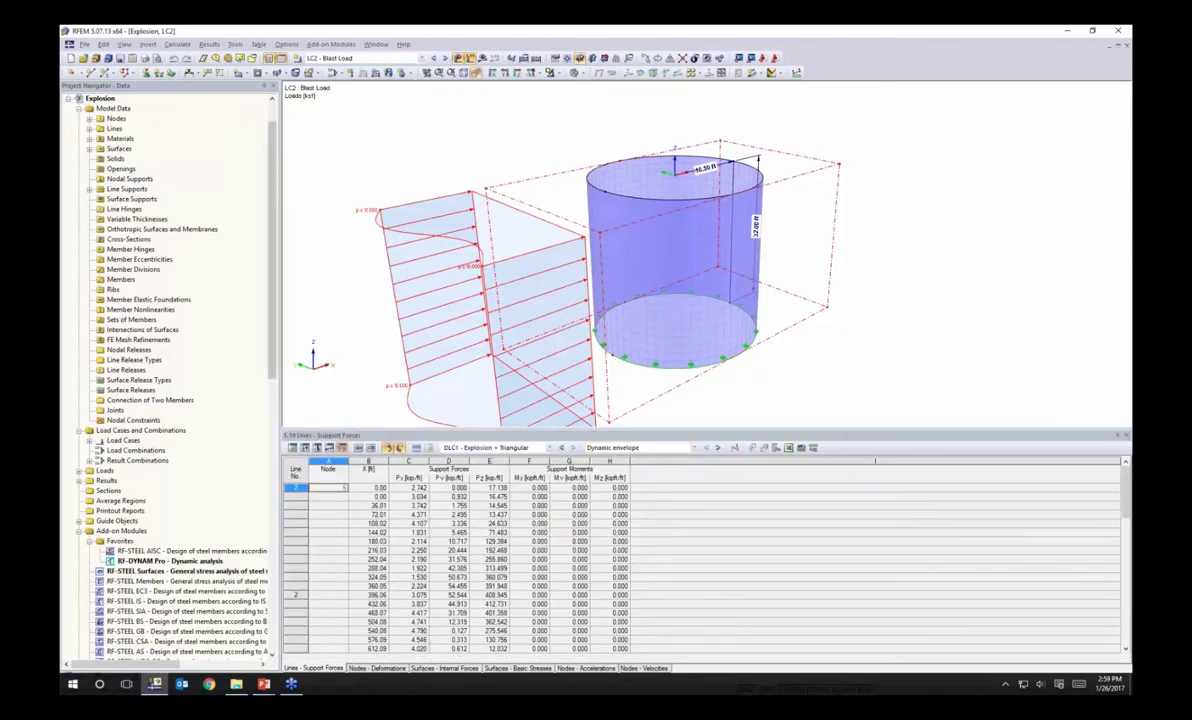
left_click(311, 45)
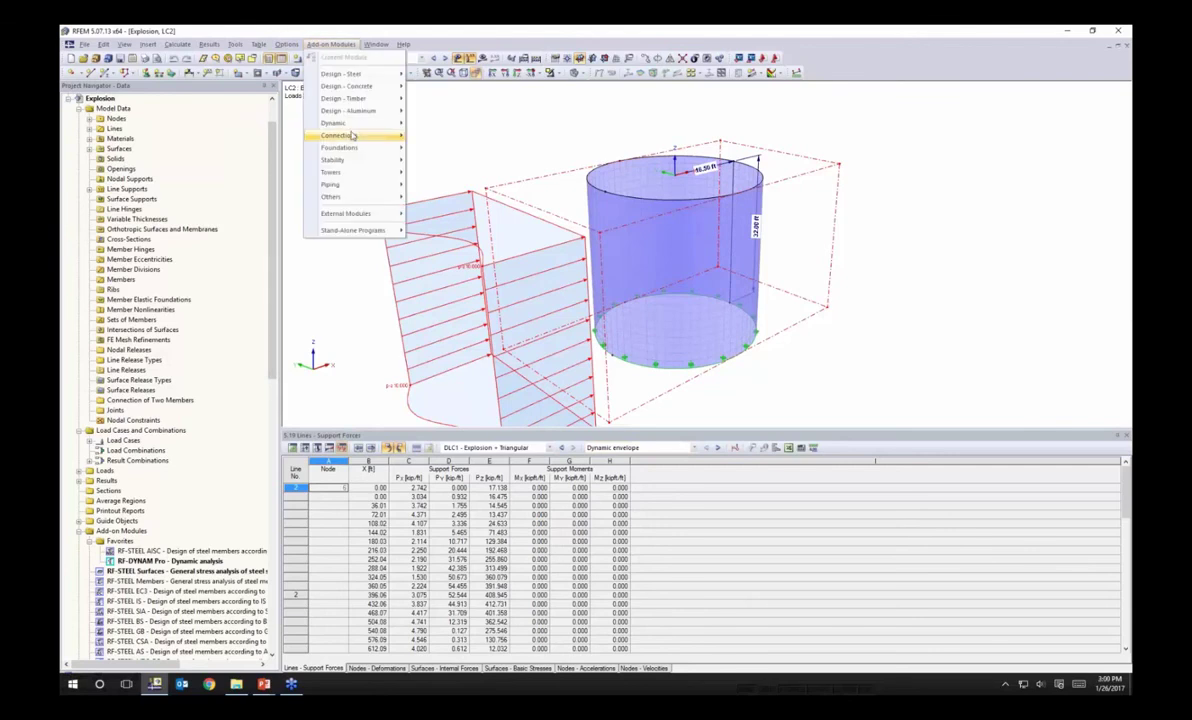
mouse_move(345, 123)
left_click(424, 137)
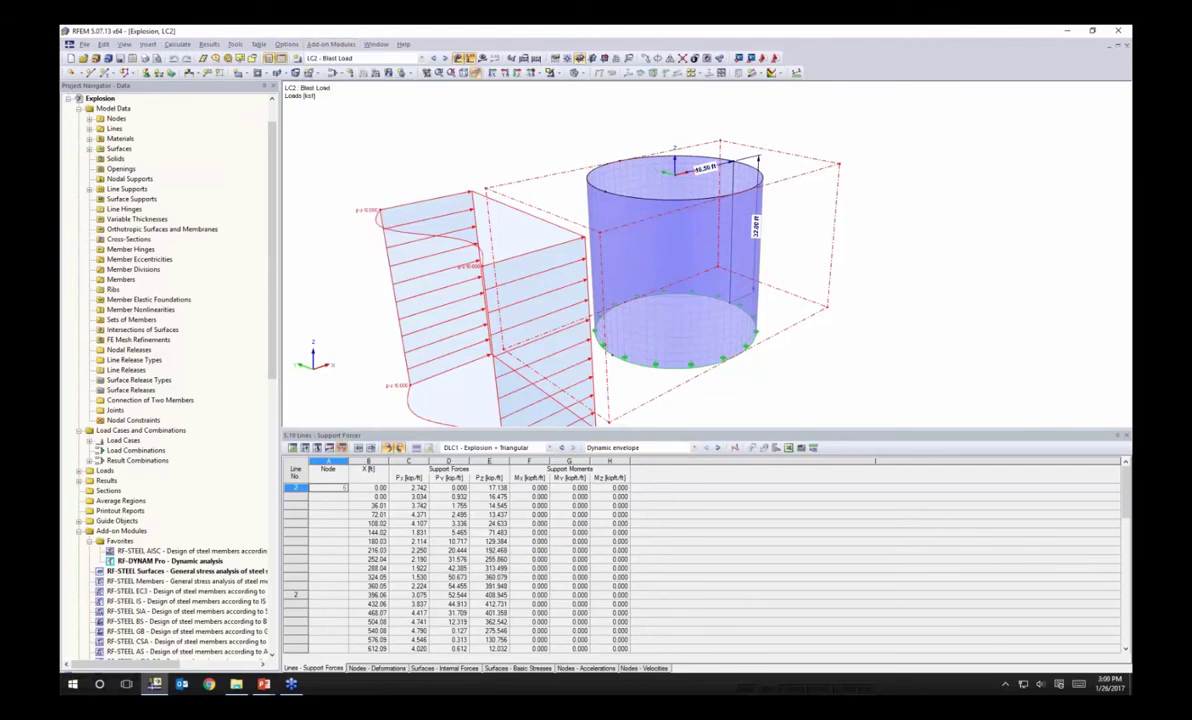
left_click_drag(678, 146, 716, 127)
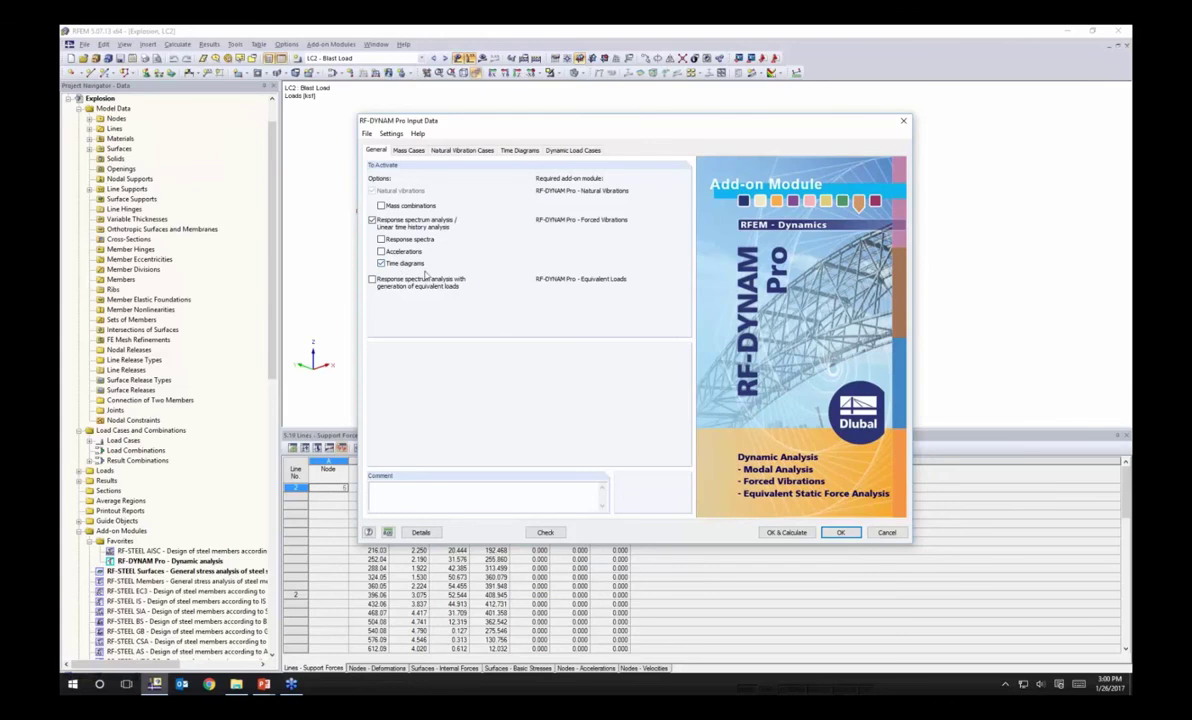
Review the mass case, natural vibration case, time diagram and dynamic load case defined for the Explosion model
left_click(409, 150)
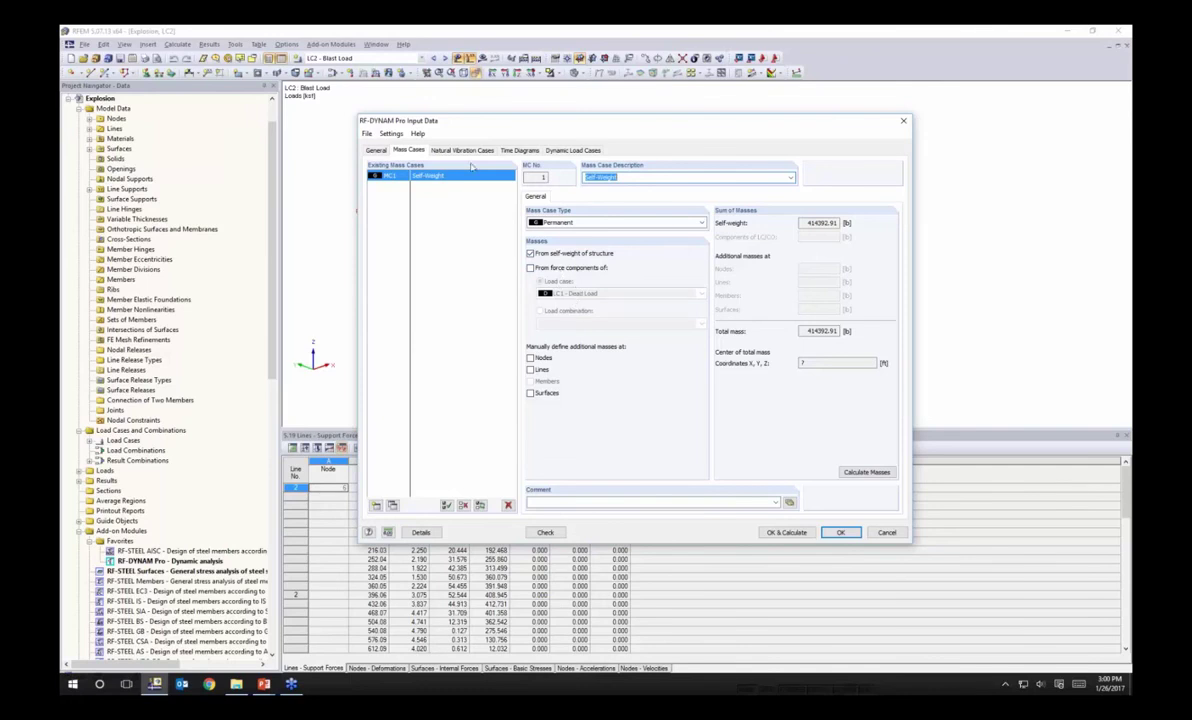
left_click(442, 150)
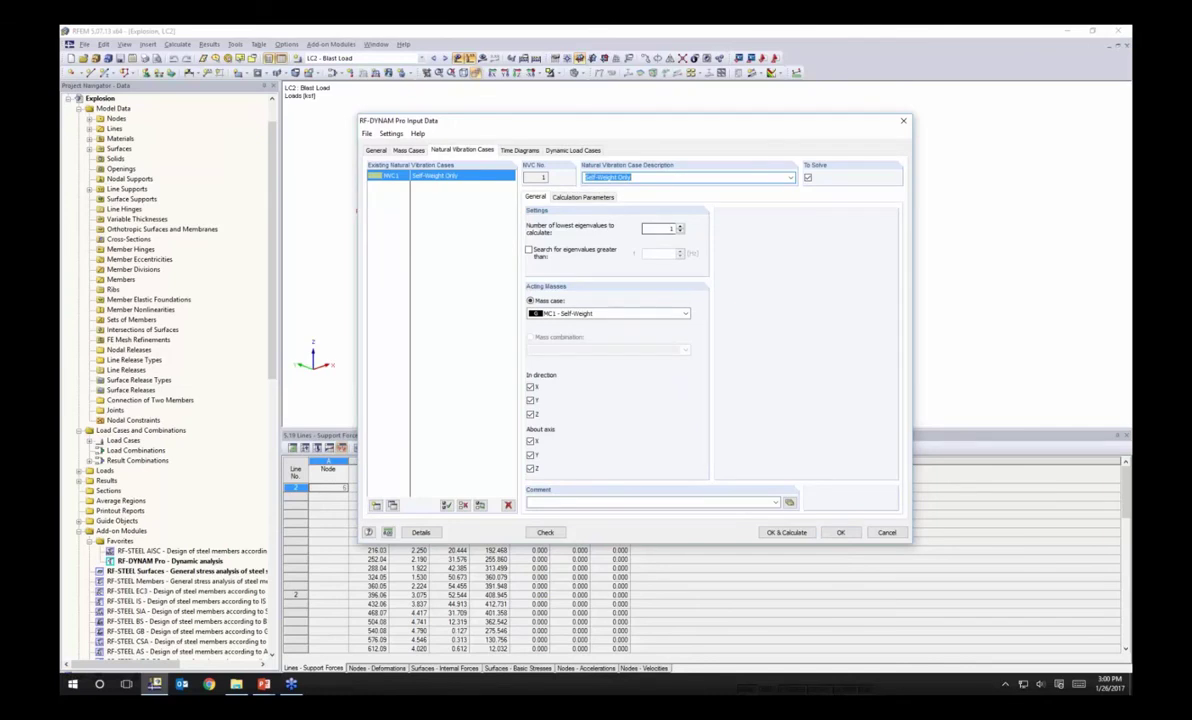
left_click(519, 150)
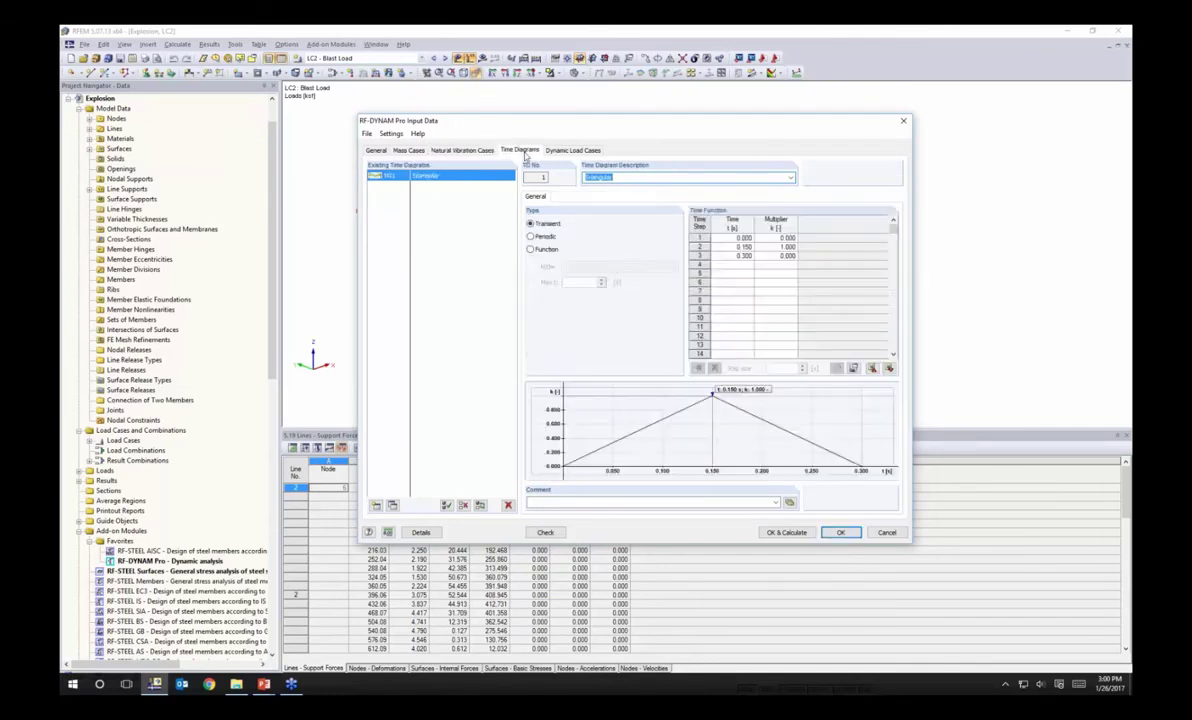
left_click(573, 150)
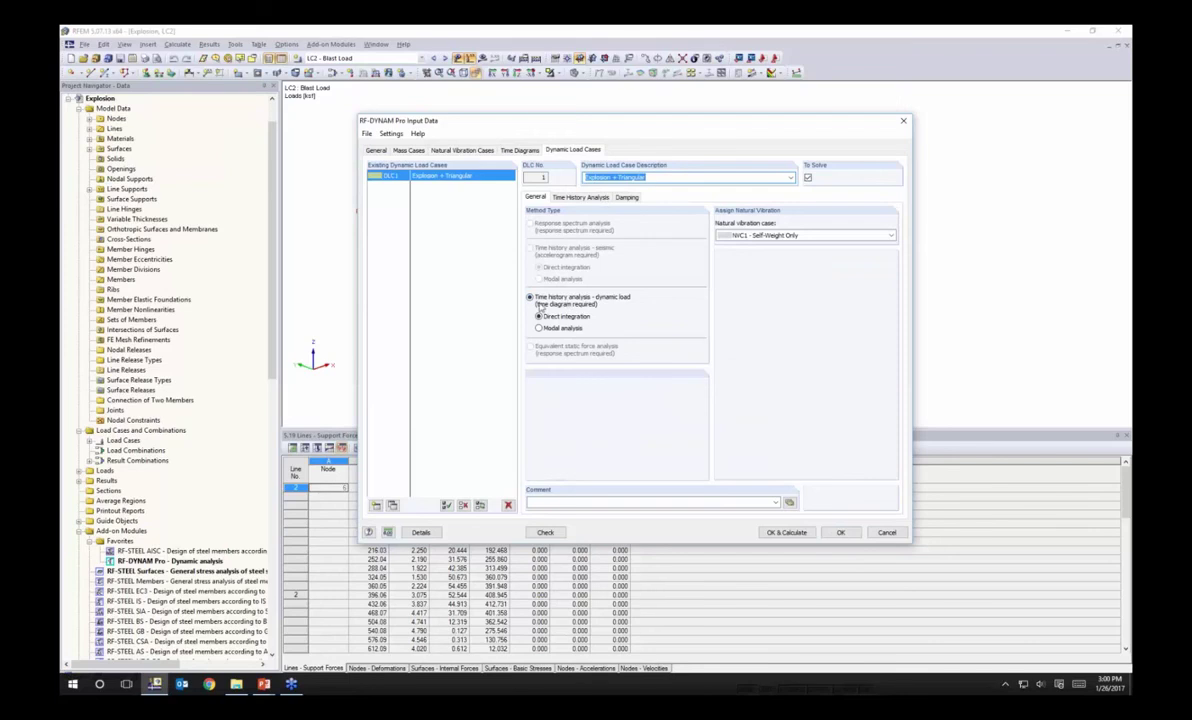
Check the eigenvalue settings and calculation parameters of the Self-Weight Only natural vibration case, and revisit the Triangular time diagram
left_click(460, 151)
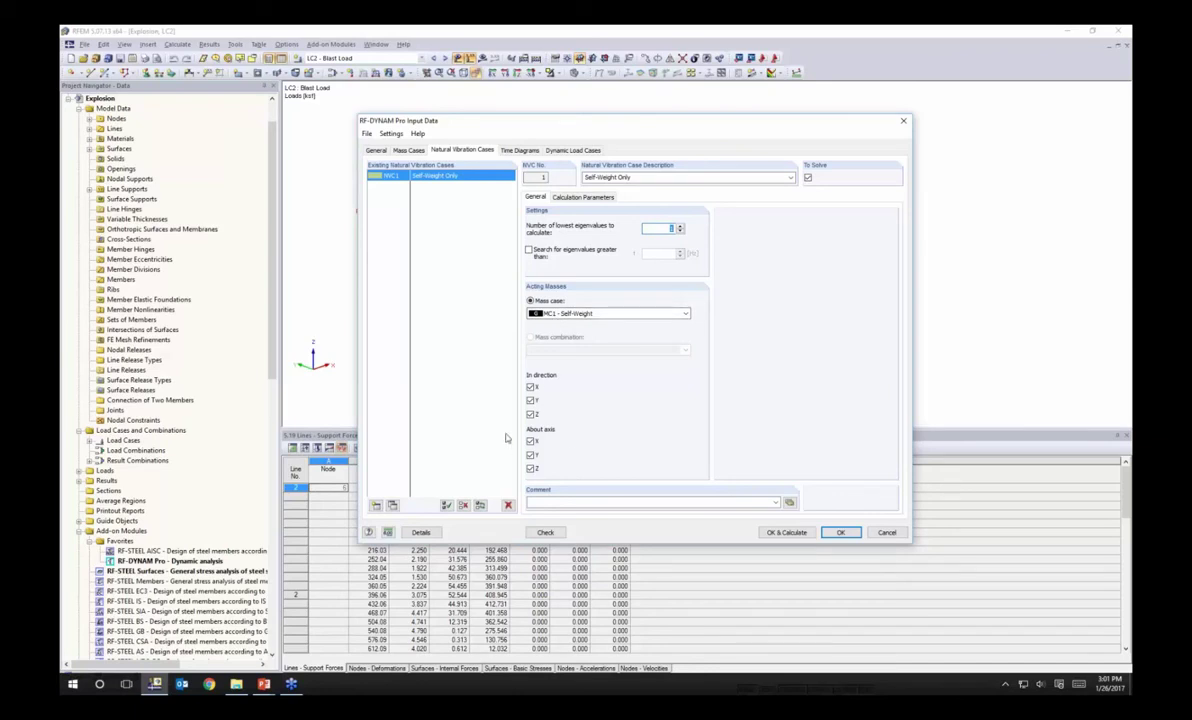
left_click(578, 197)
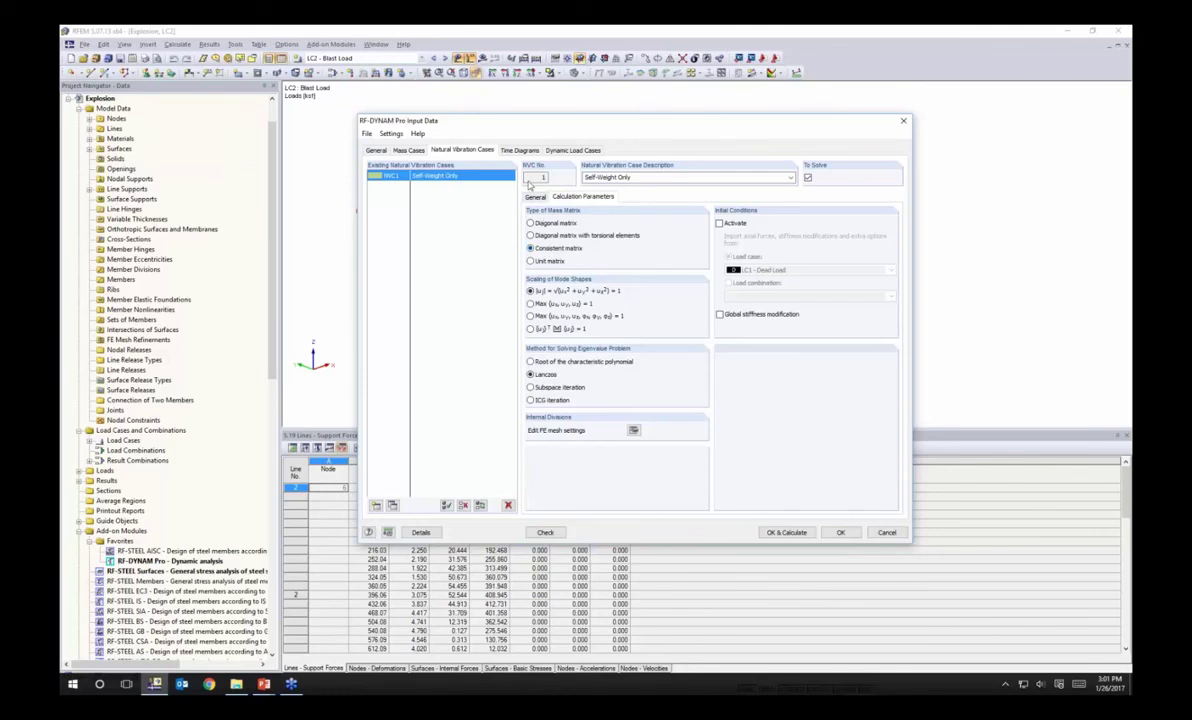
left_click(503, 150)
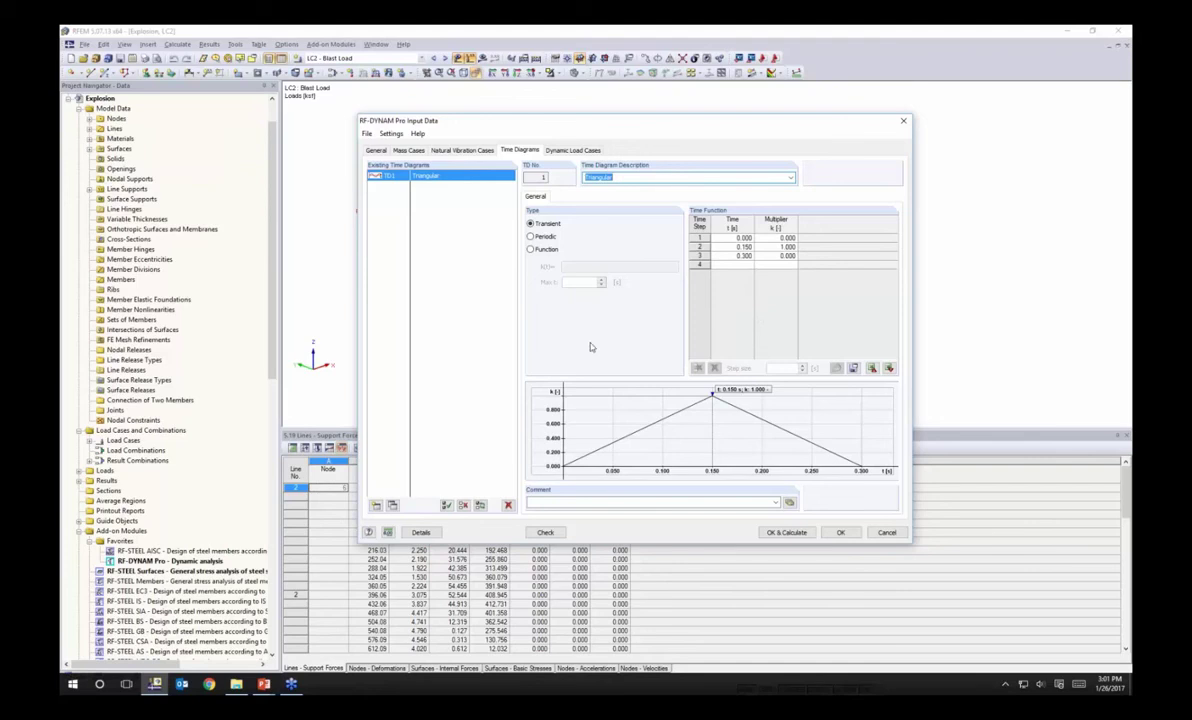
Inspect DLC1's blast load and time diagram assignment, integration parameters and damping, and close the RF-DYNAM Pro input data without saving
left_click(577, 152)
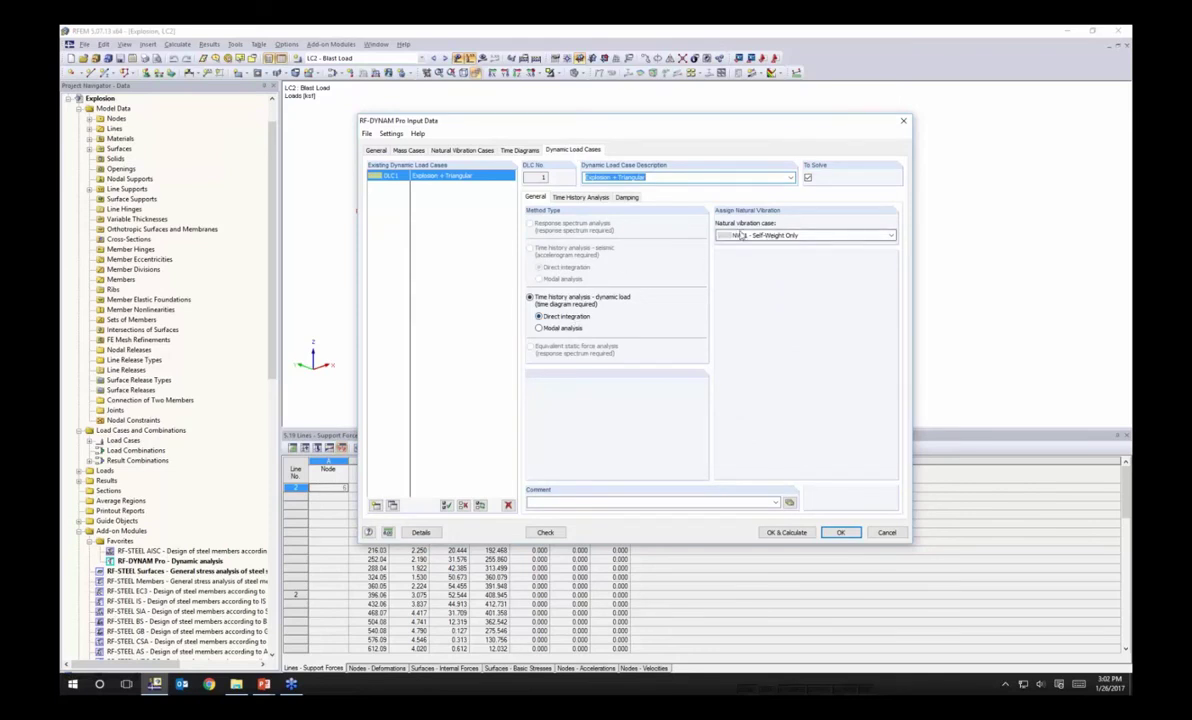
left_click(580, 197)
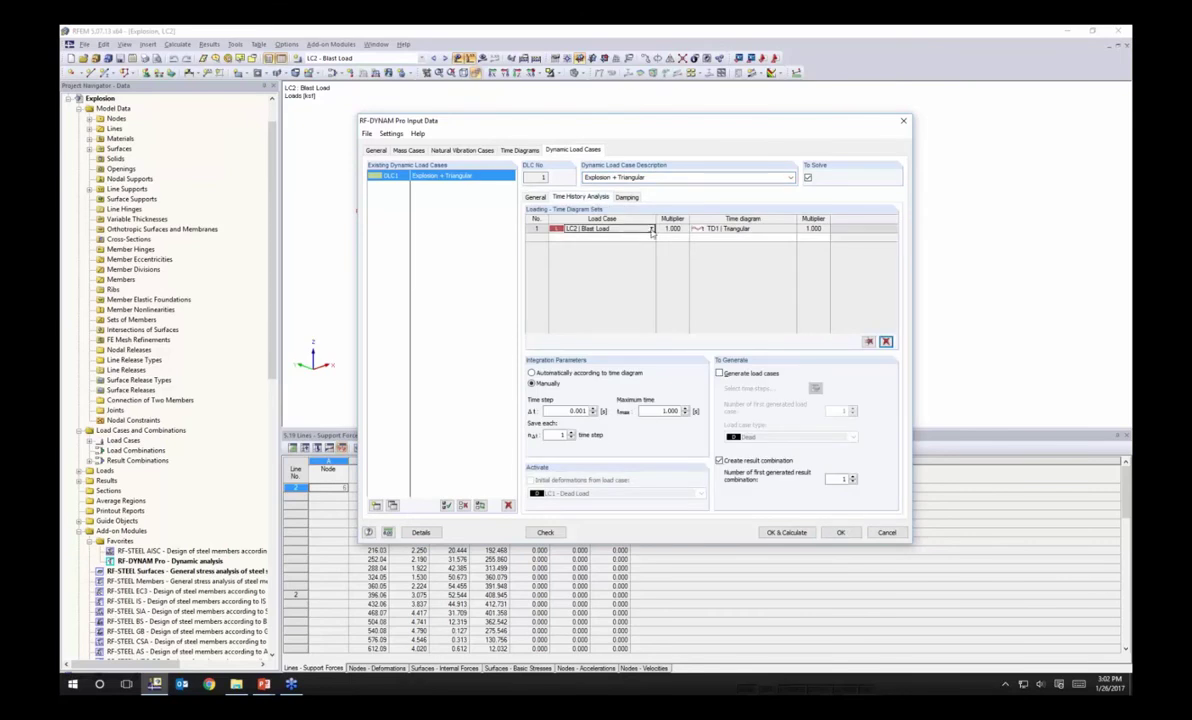
left_click(624, 230)
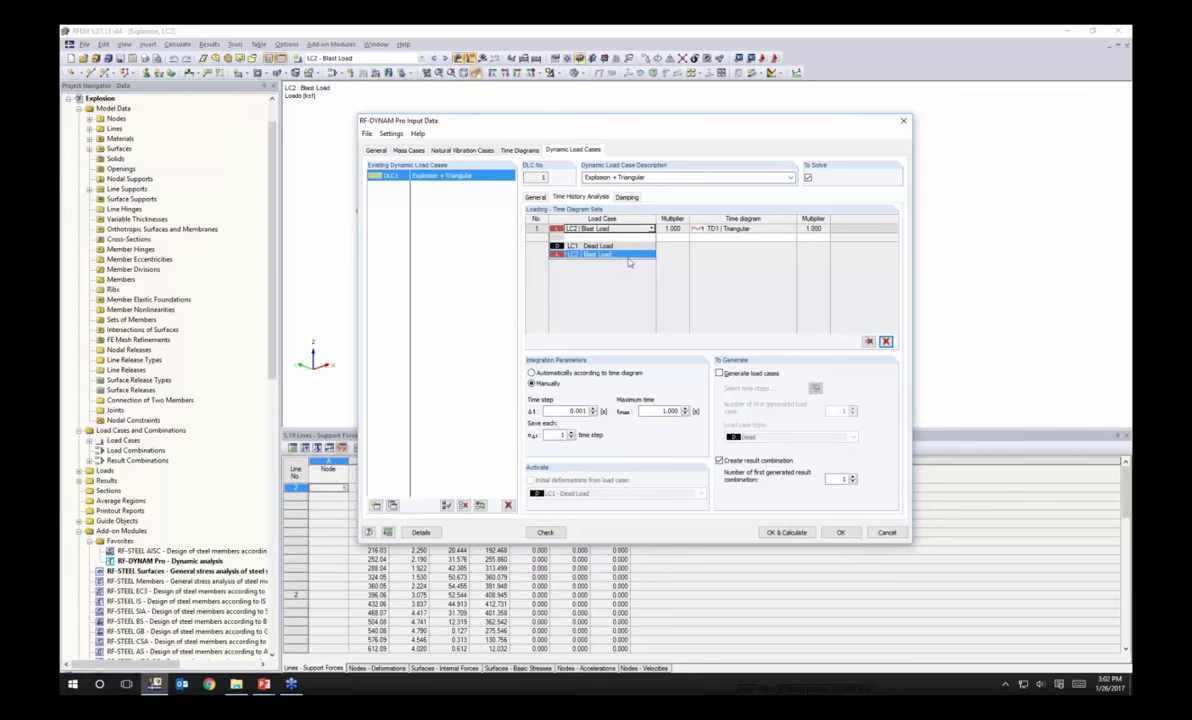
left_click(640, 254)
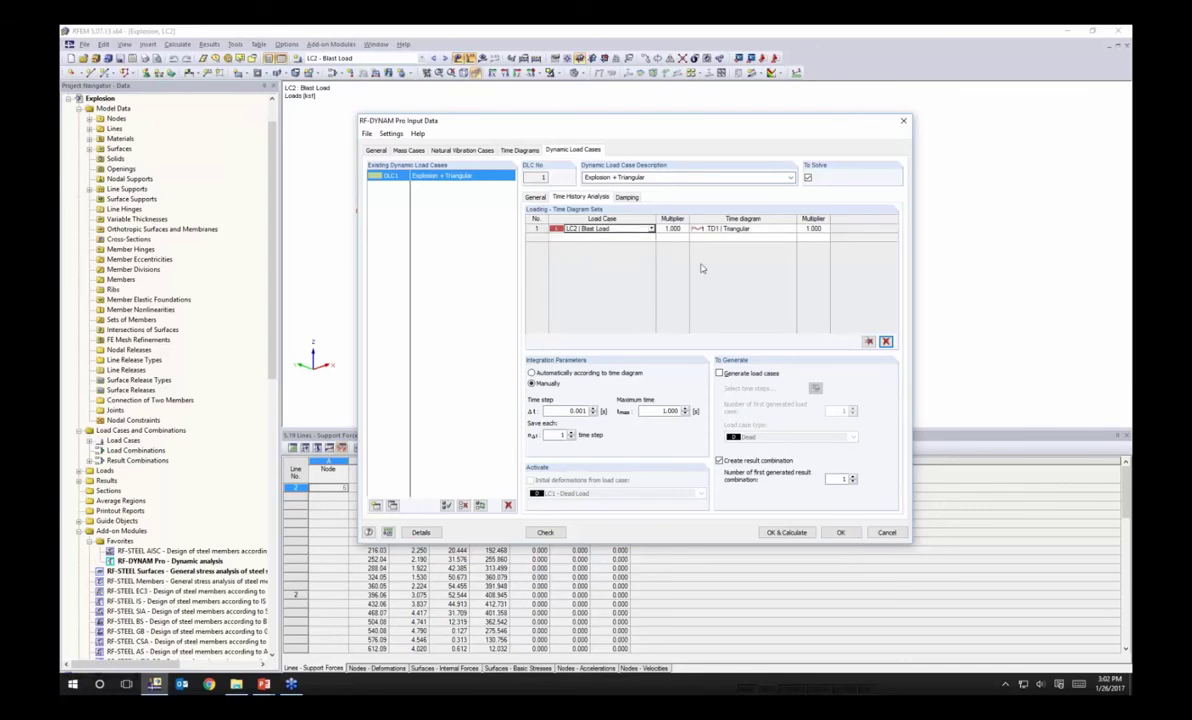
left_click(748, 229)
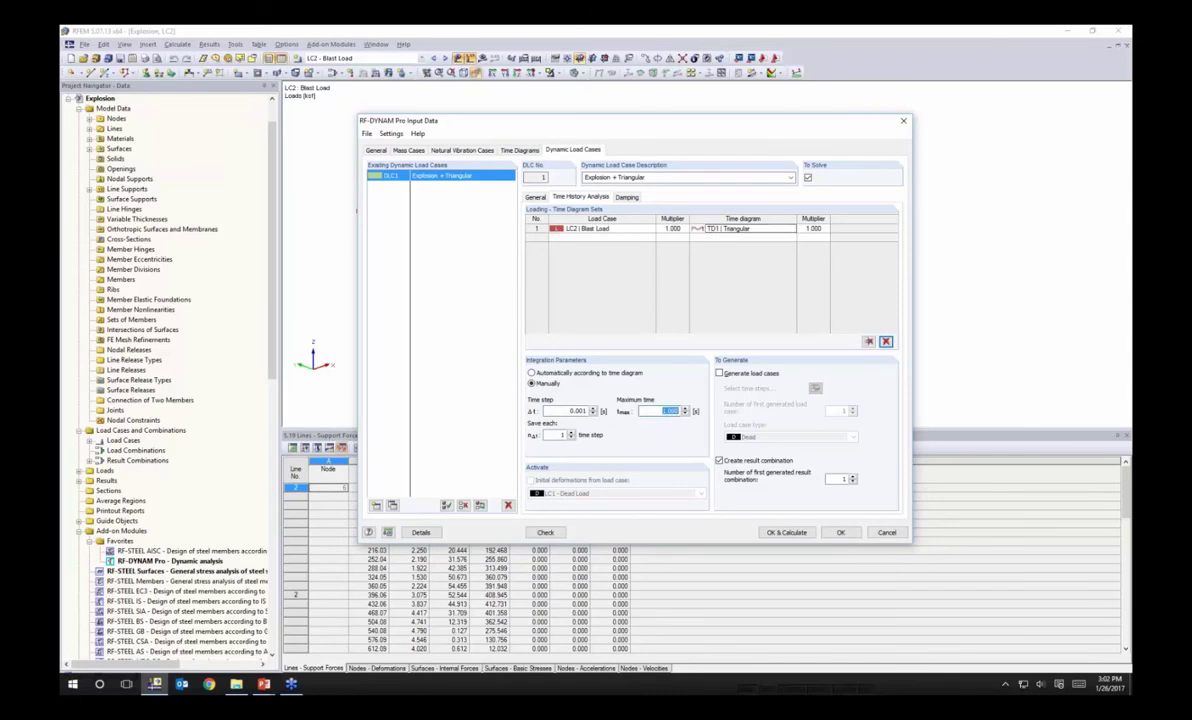
double_click(668, 411)
left_click_drag(557, 435, 584, 436)
left_click(627, 198)
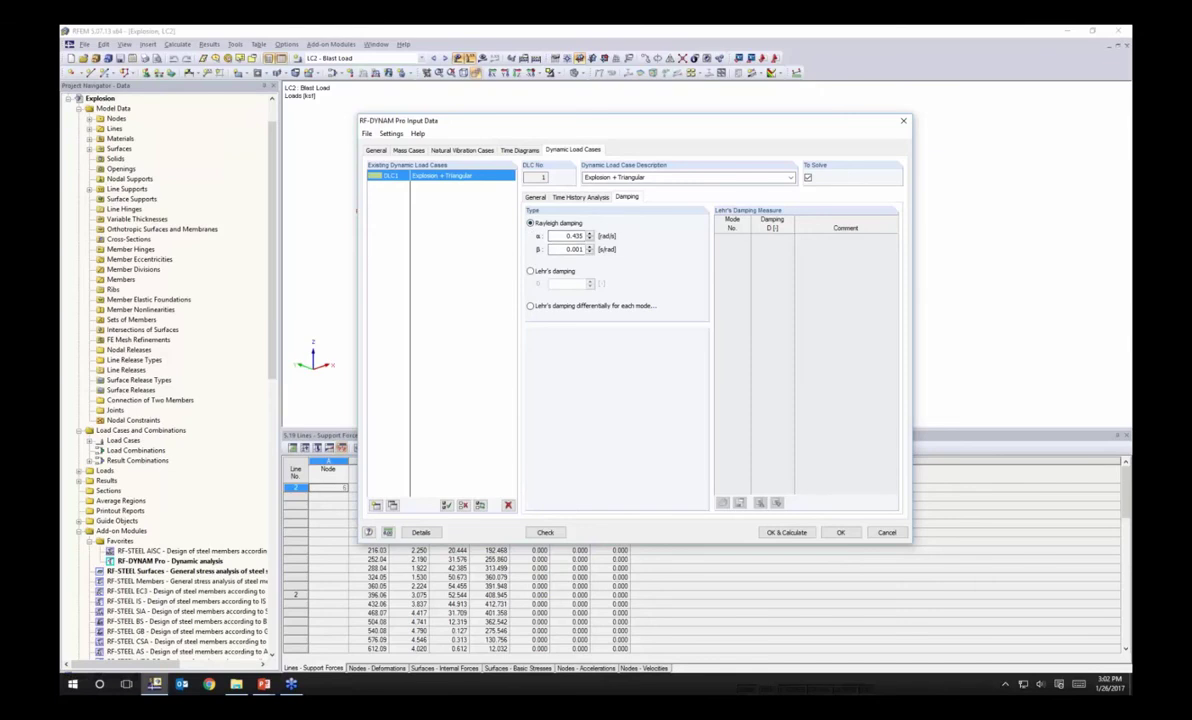
left_click(887, 532)
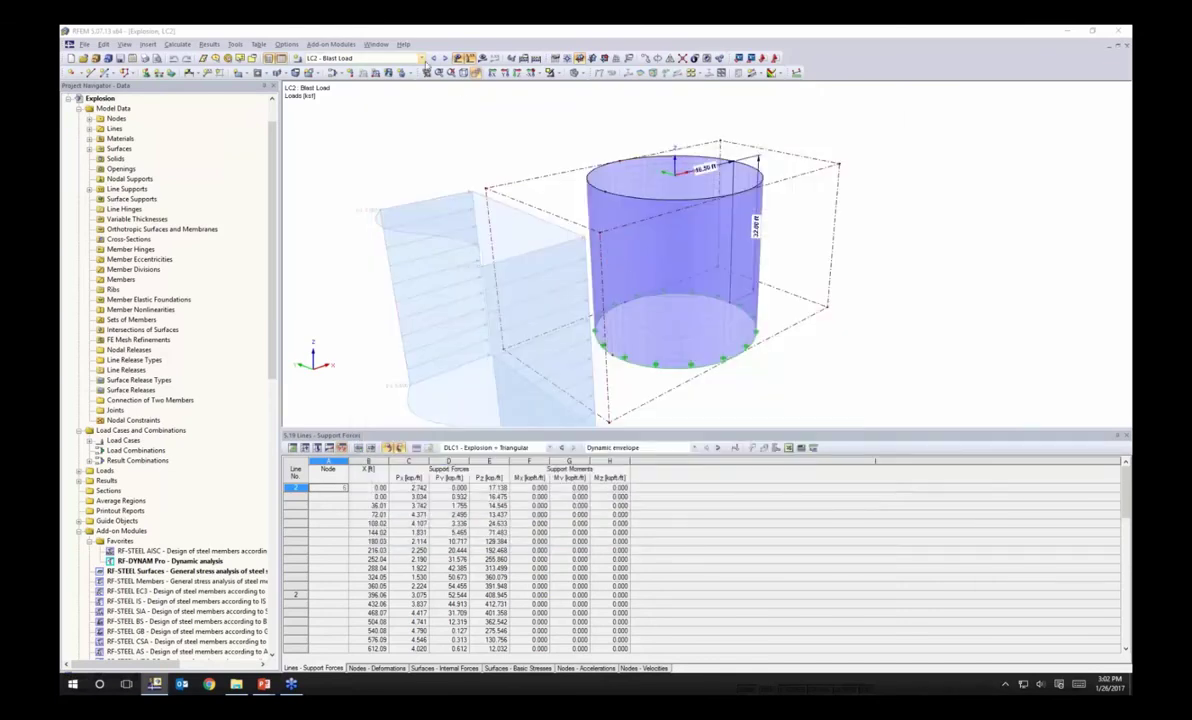
Display the RF-DYNAM Pro results on the tank with DLC1 - Explosion + Triangular selected for the results table
left_click(420, 58)
left_click(436, 103)
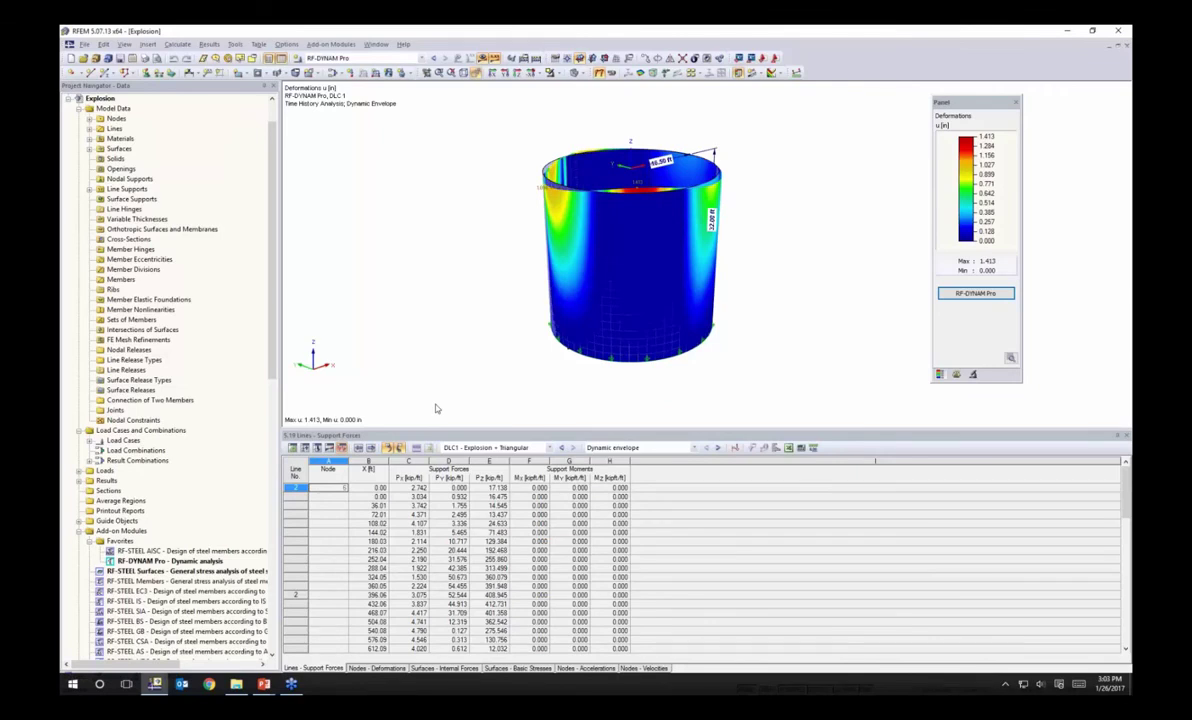
left_click(467, 448)
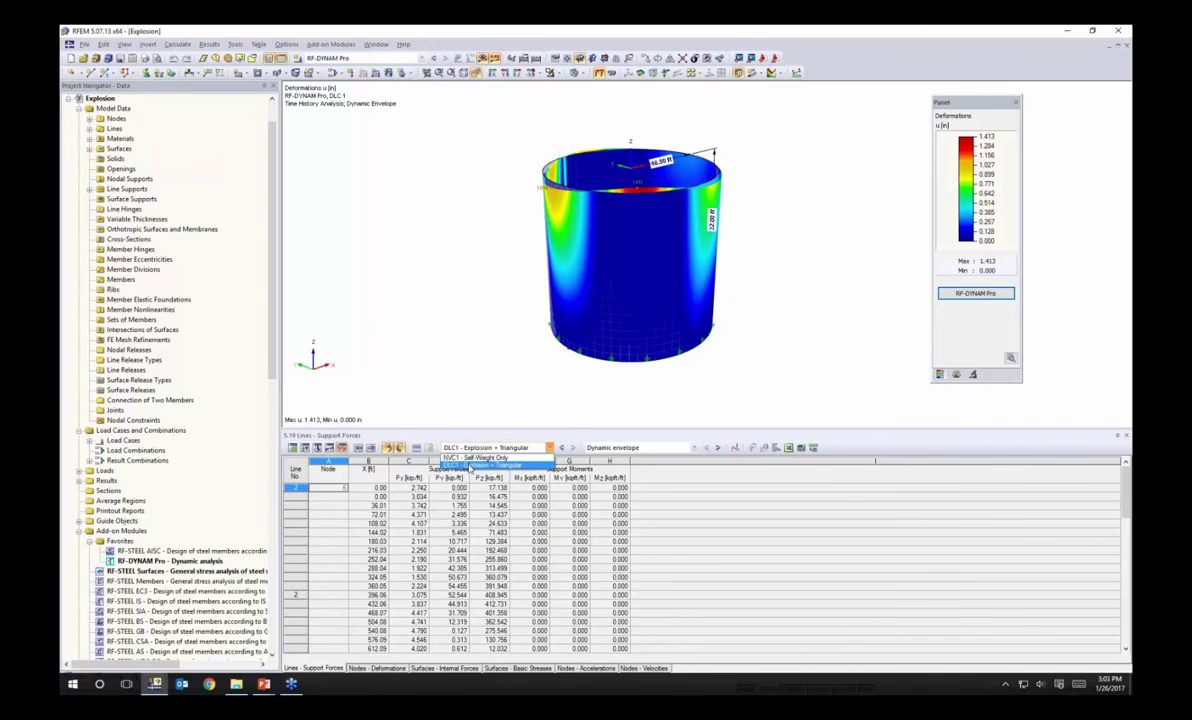
left_click(469, 466)
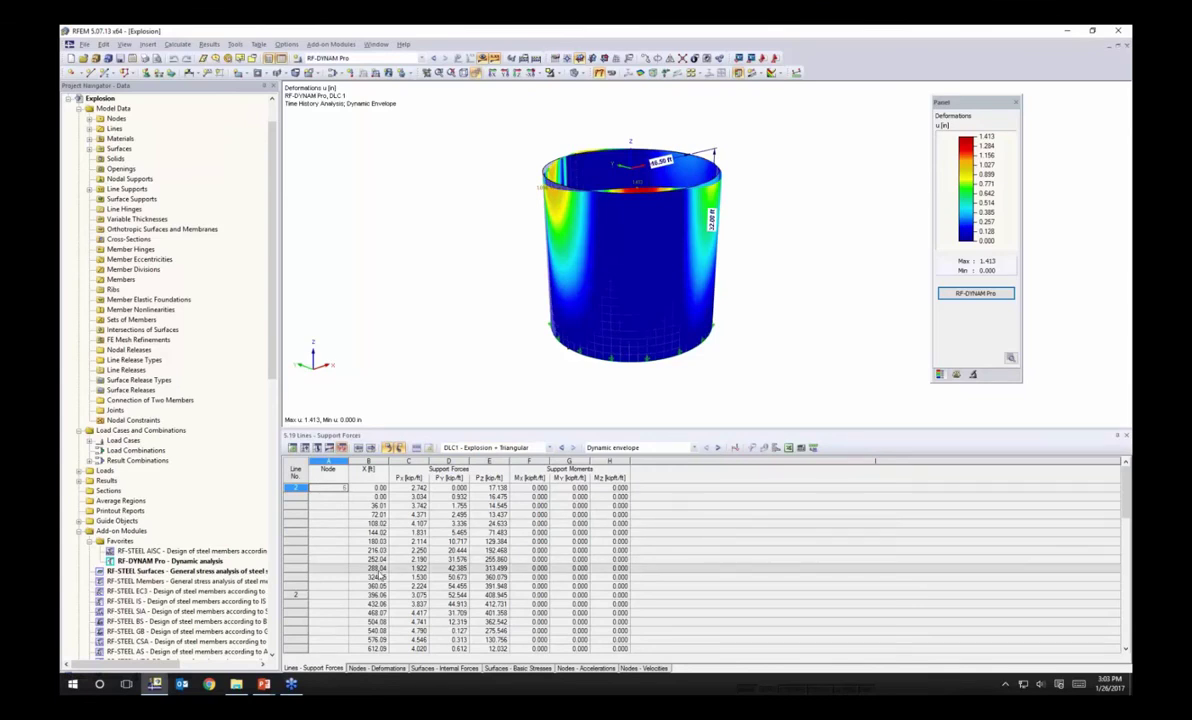
Plot the acceleration X and rotation Z of a node on the tank's upper rim in the Time Course Monitor, and close it
left_click(735, 449)
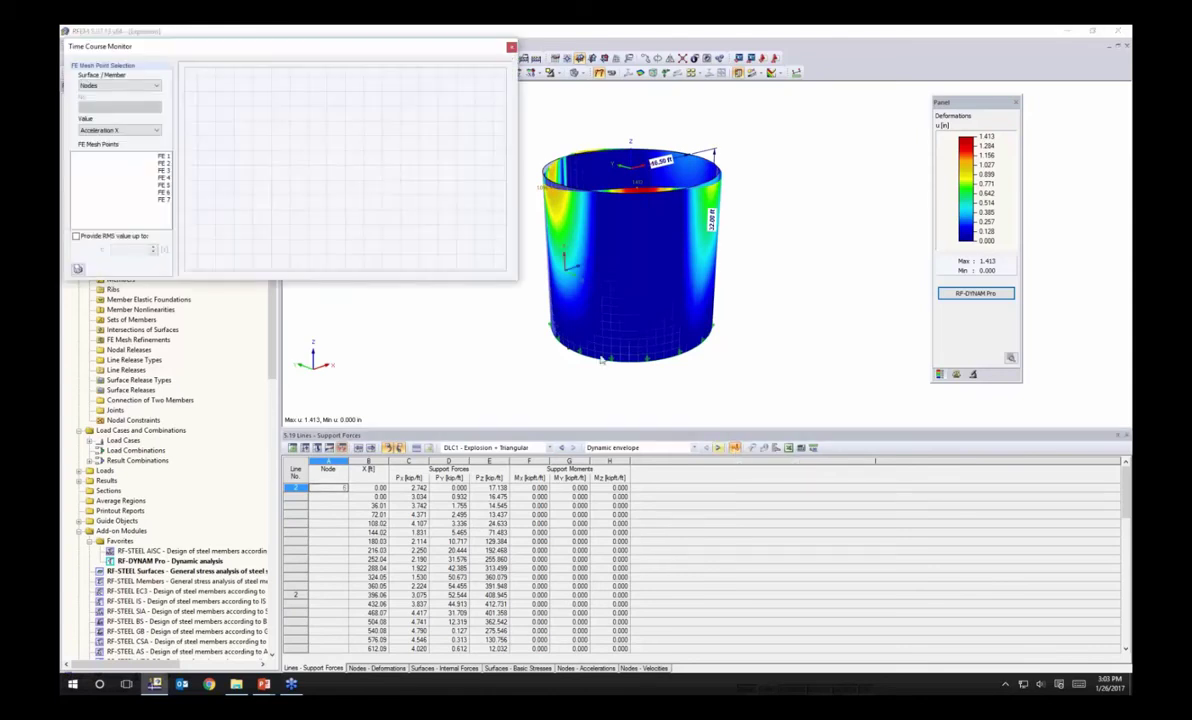
left_click_drag(372, 48, 452, 133)
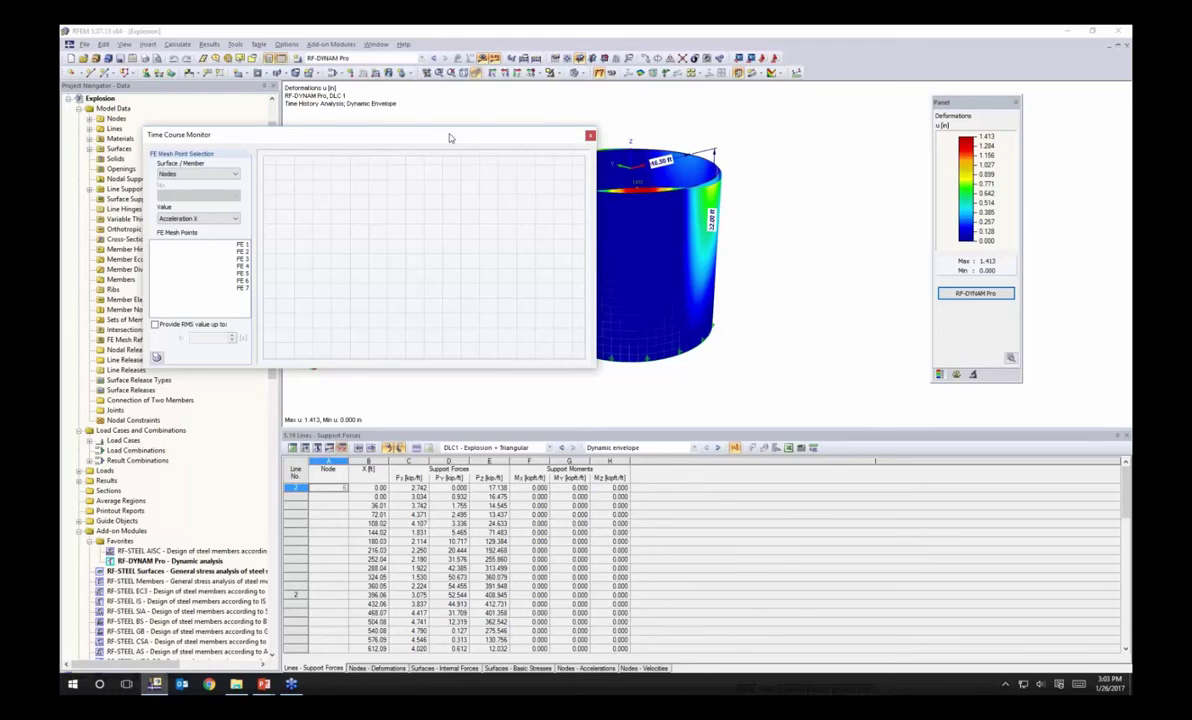
left_click_drag(450, 138, 380, 134)
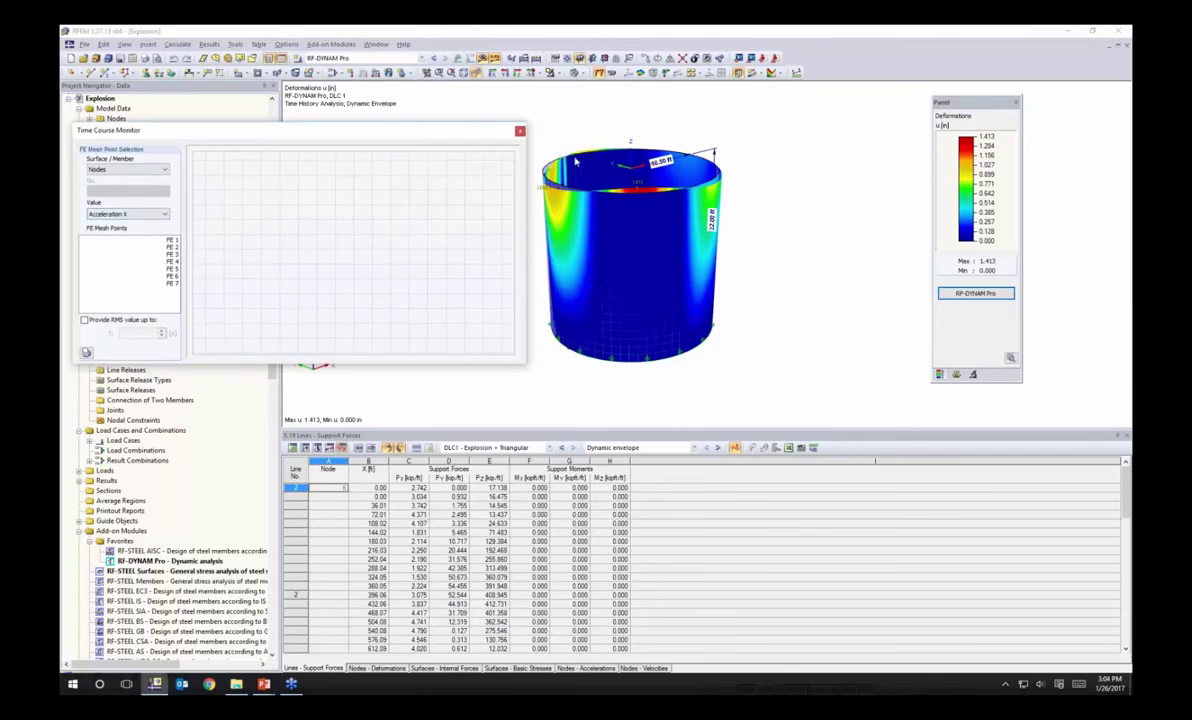
left_click(575, 159)
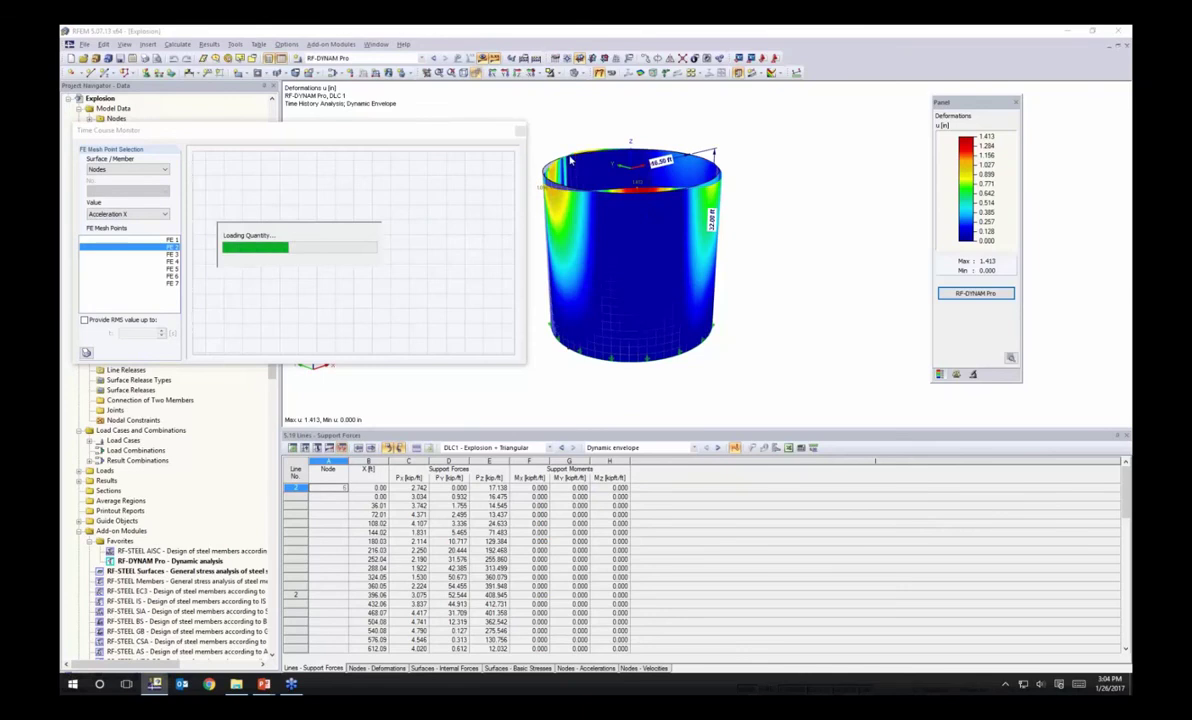
left_click(120, 212)
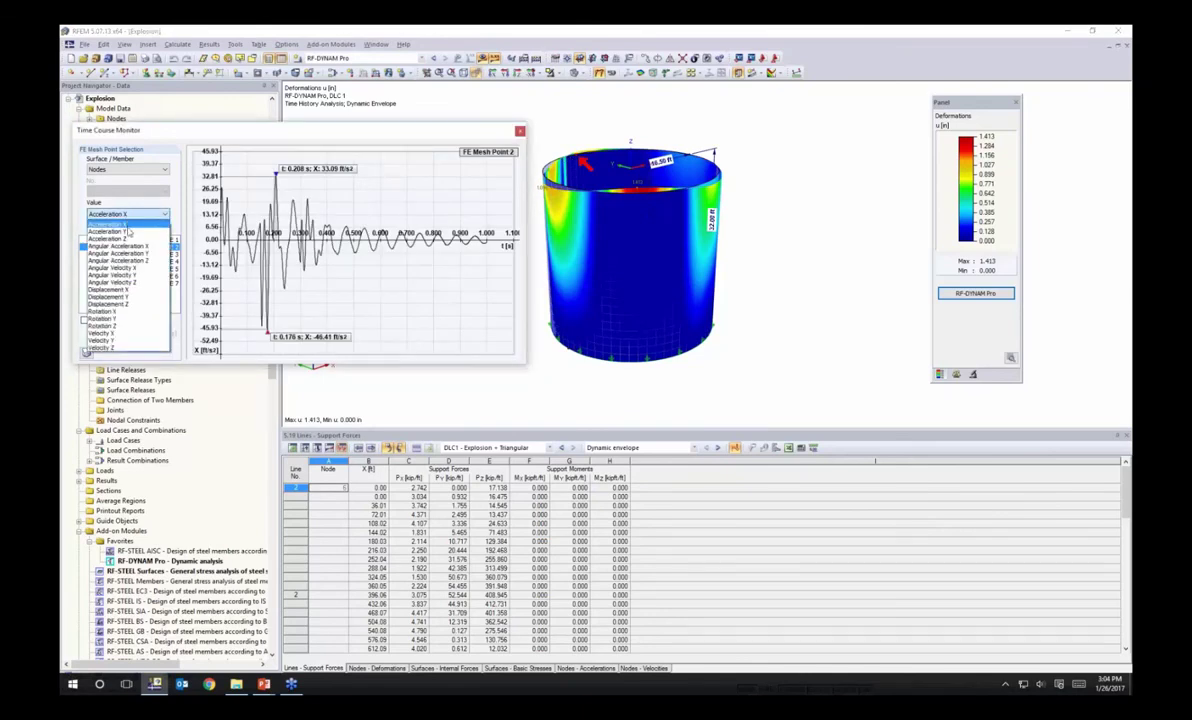
left_click(128, 327)
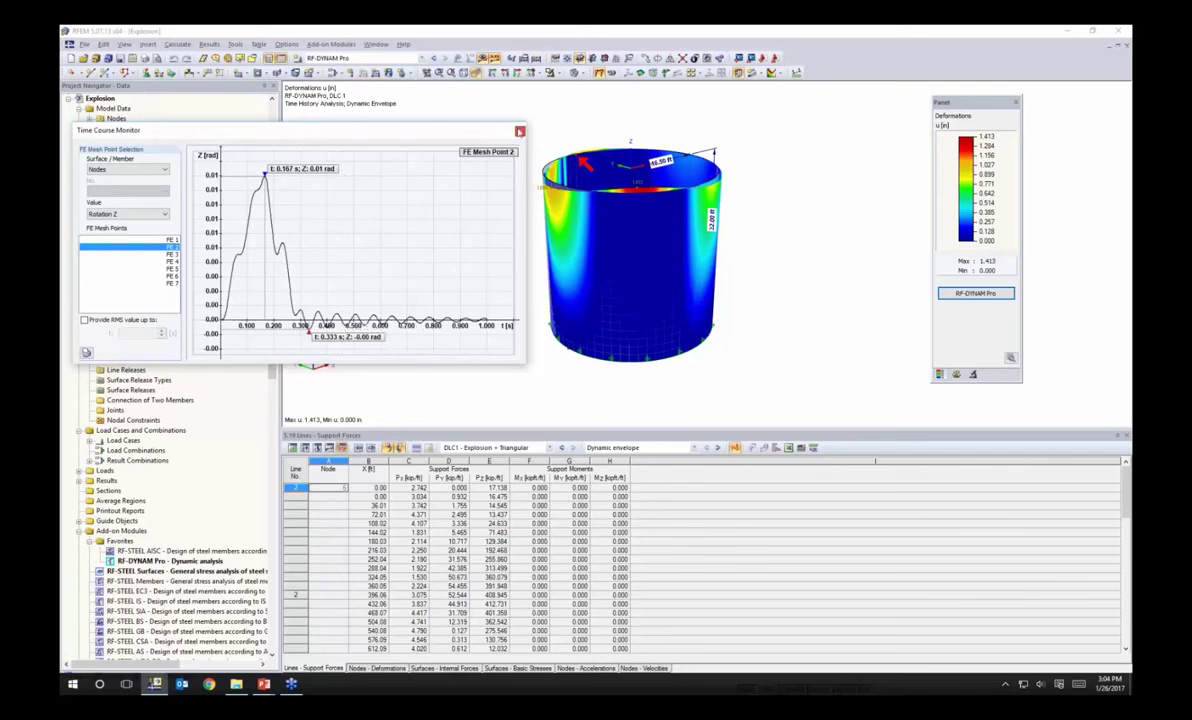
left_click(520, 131)
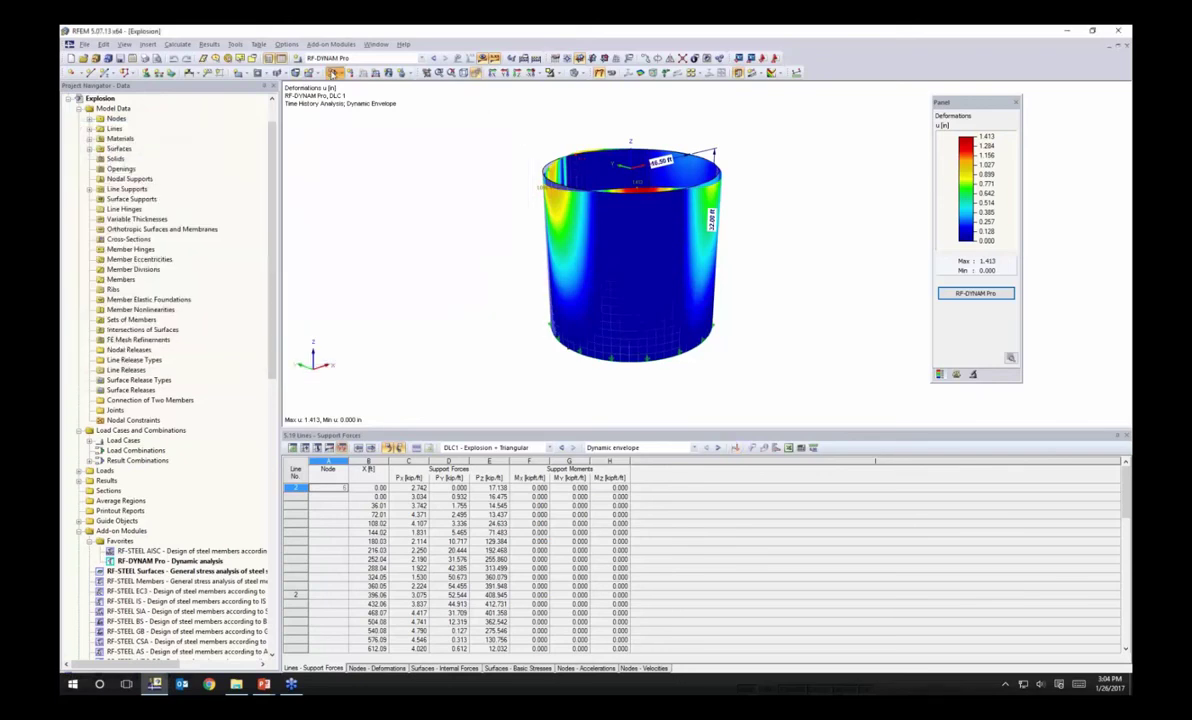
Inspect result combination RC2, which combines the dead load with the DLC1 result envelope, and accept the load cases and combinations dialog
left_click(310, 72)
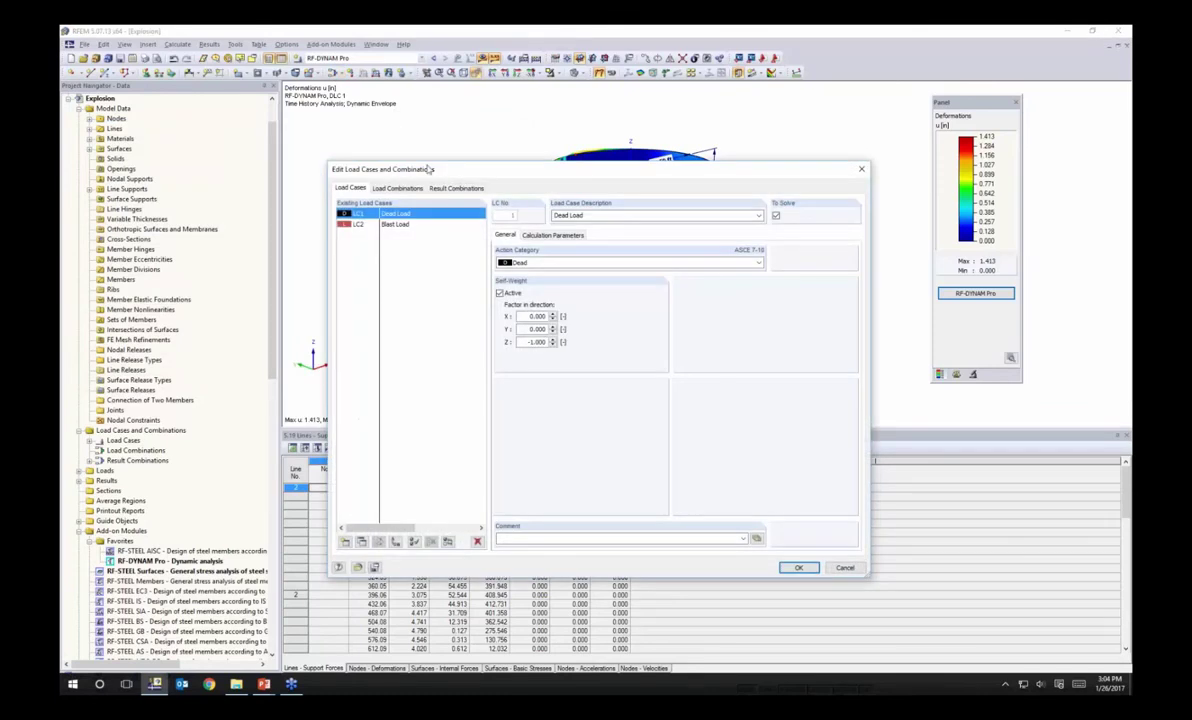
left_click(422, 151)
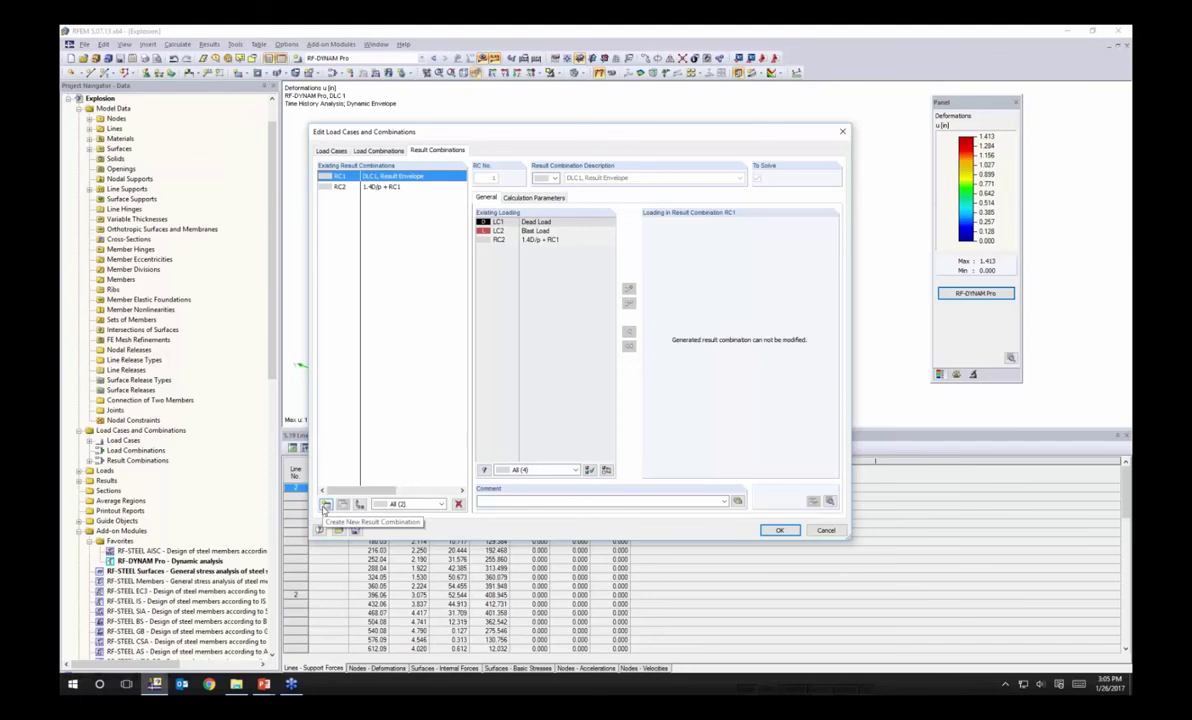
left_click(366, 187)
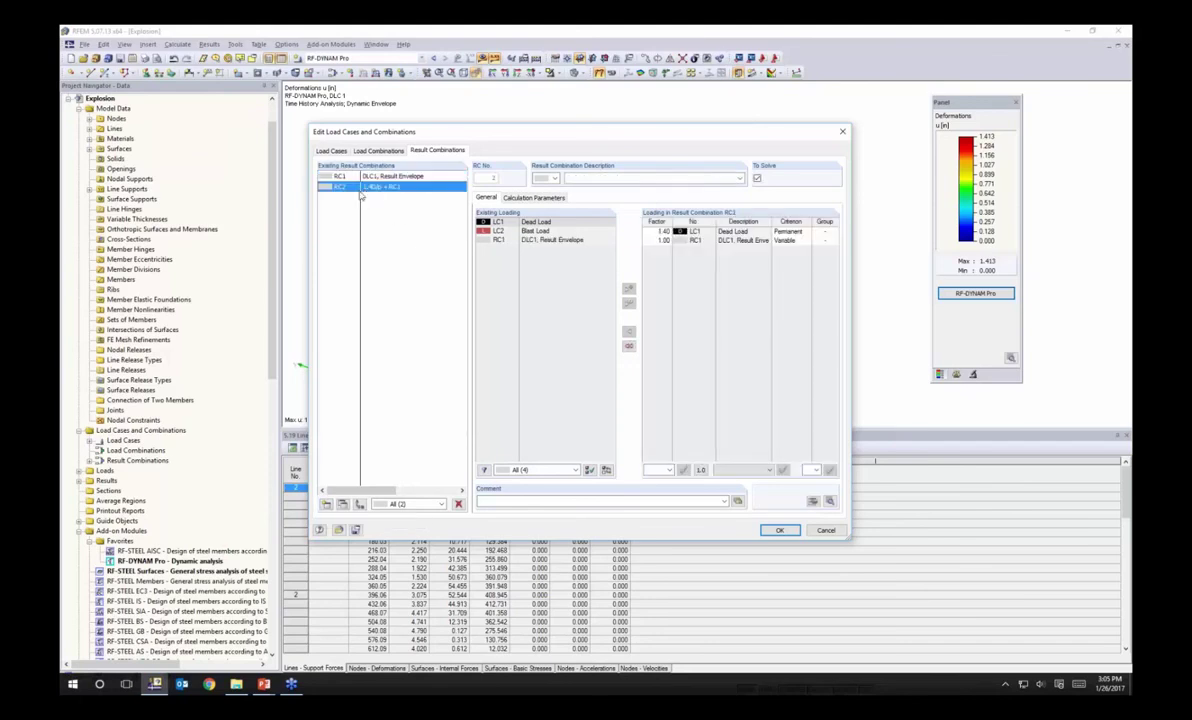
left_click(733, 234)
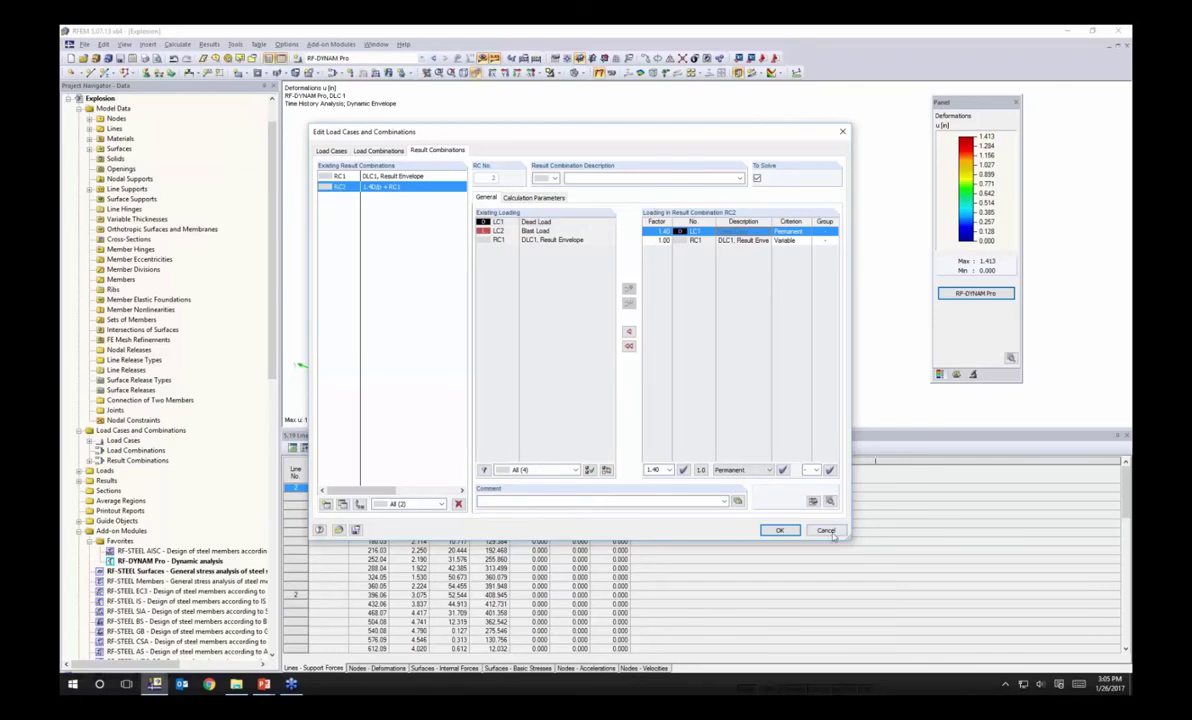
left_click(780, 530)
Open the RF-STEEL Surfaces add-on module and check which surfaces and result combination are selected for design
scroll(224, 258, "down", 7)
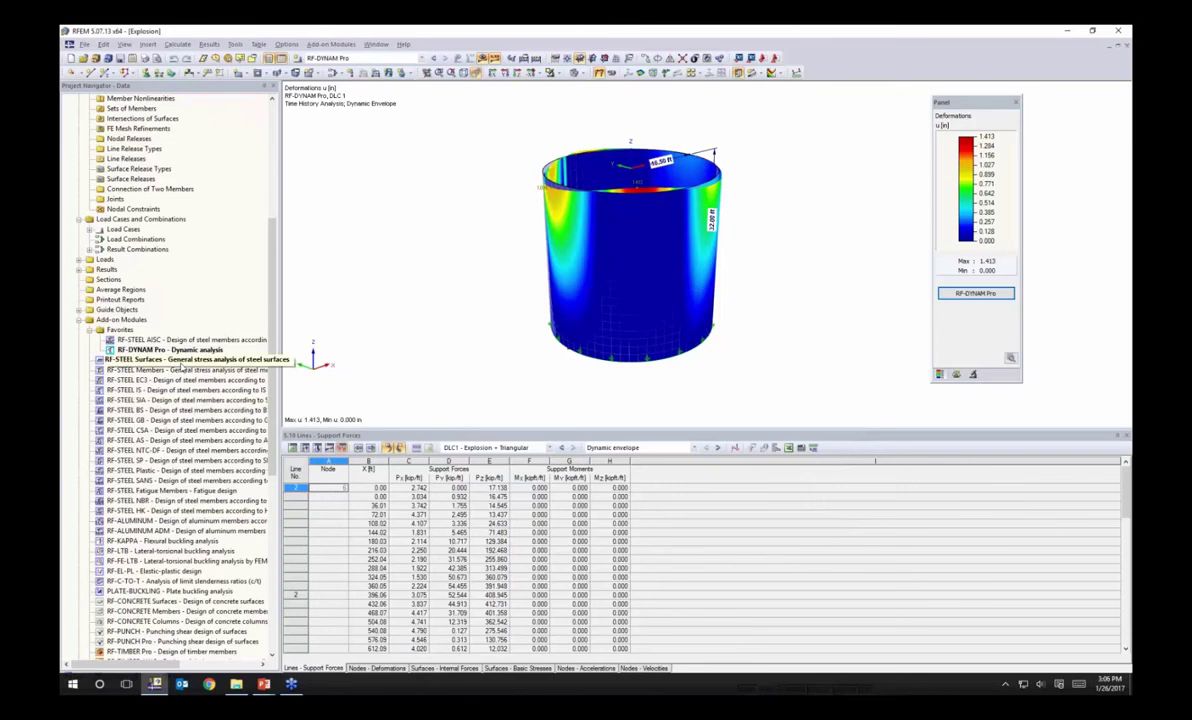
double_click(181, 360)
left_click(322, 198)
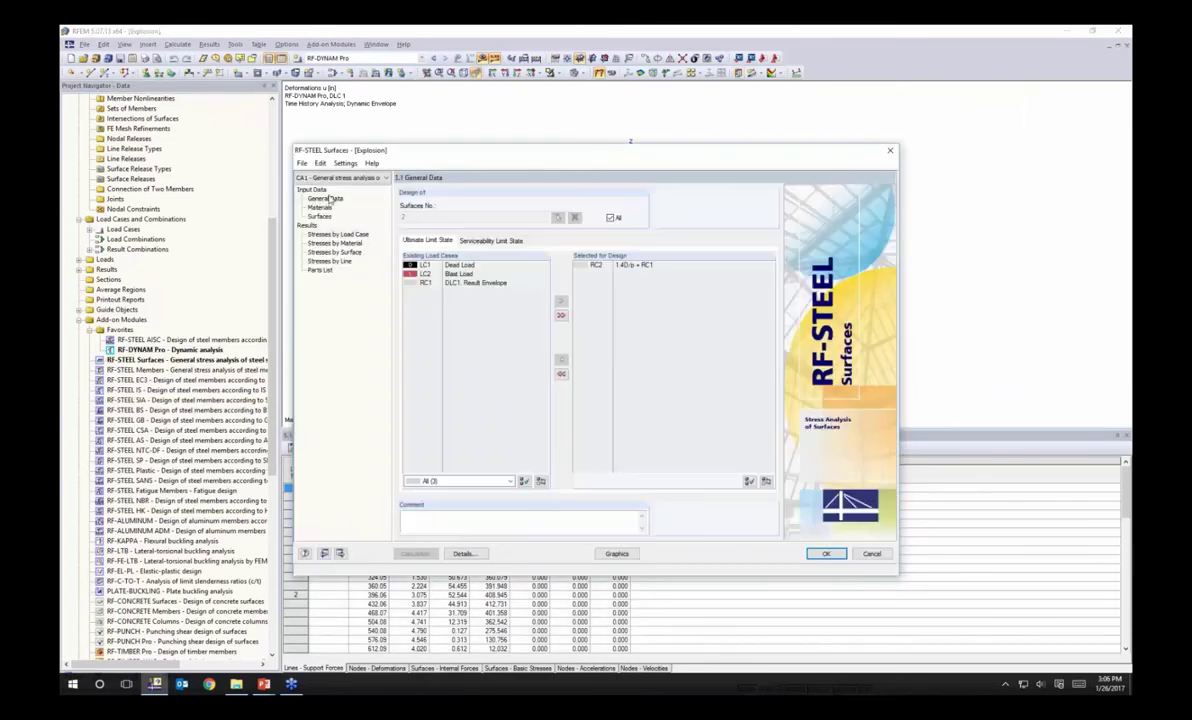
left_click_drag(426, 154, 471, 138)
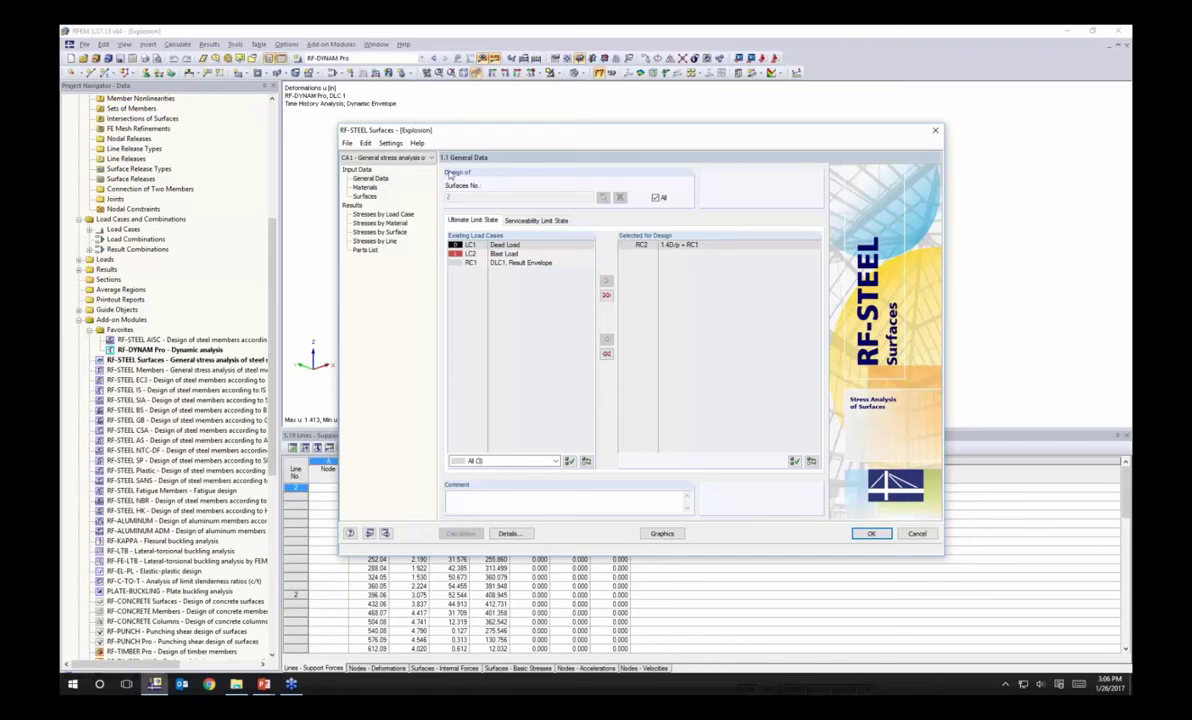
Review the material, surface data and stresses by load case in RF-STEEL Surfaces, and close the module without saving
left_click(366, 187)
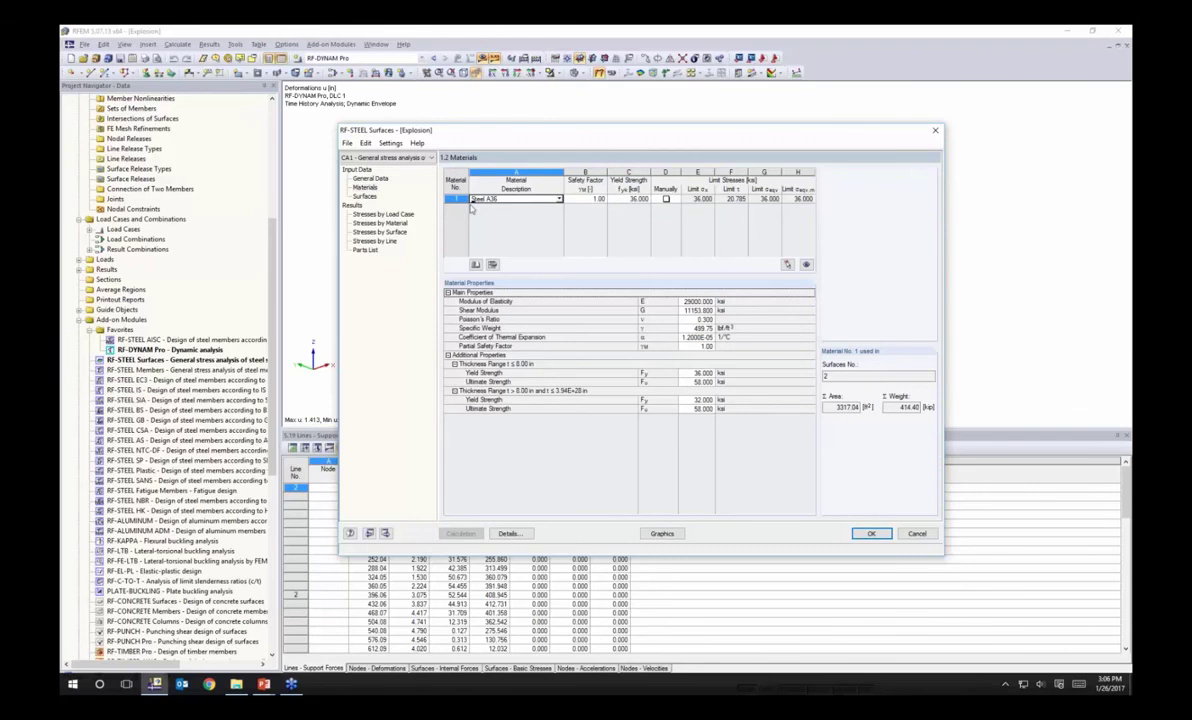
left_click(365, 197)
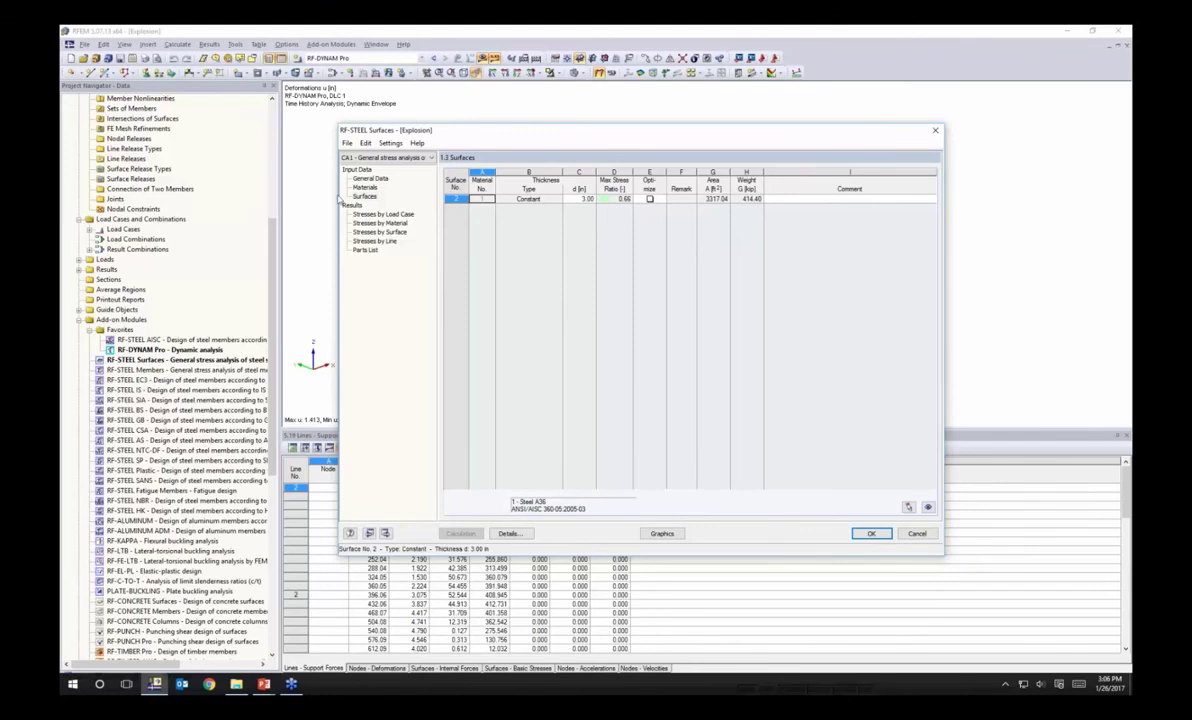
left_click(381, 214)
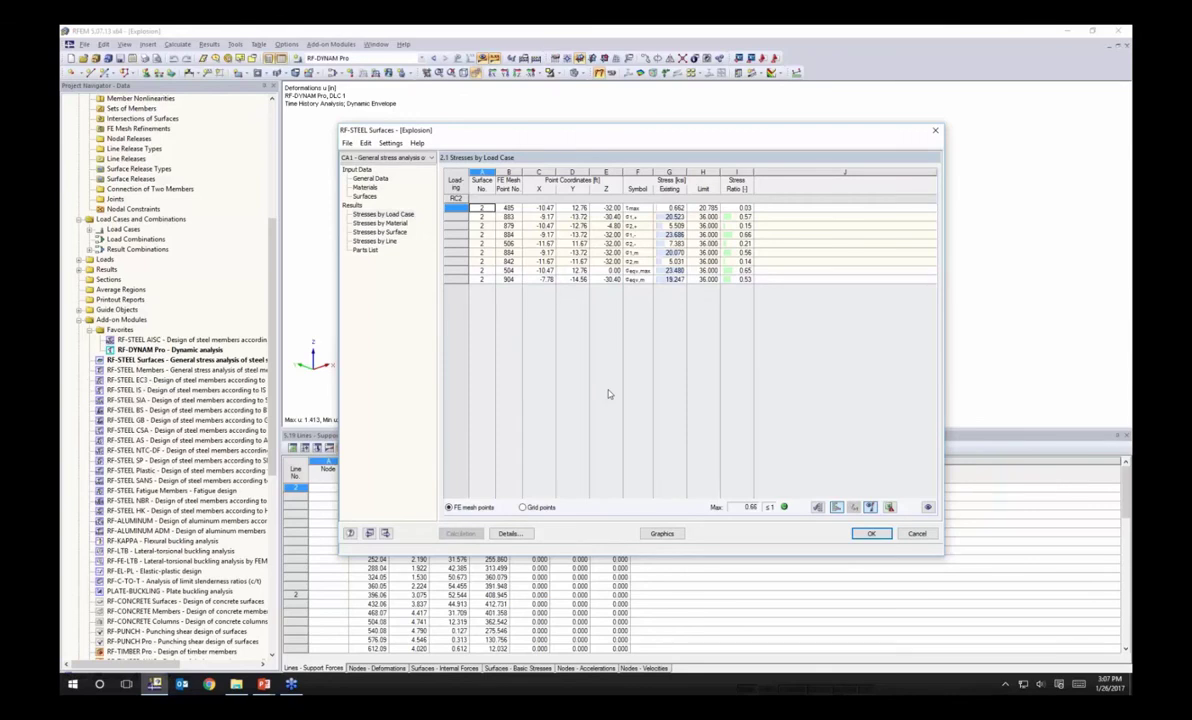
left_click(917, 533)
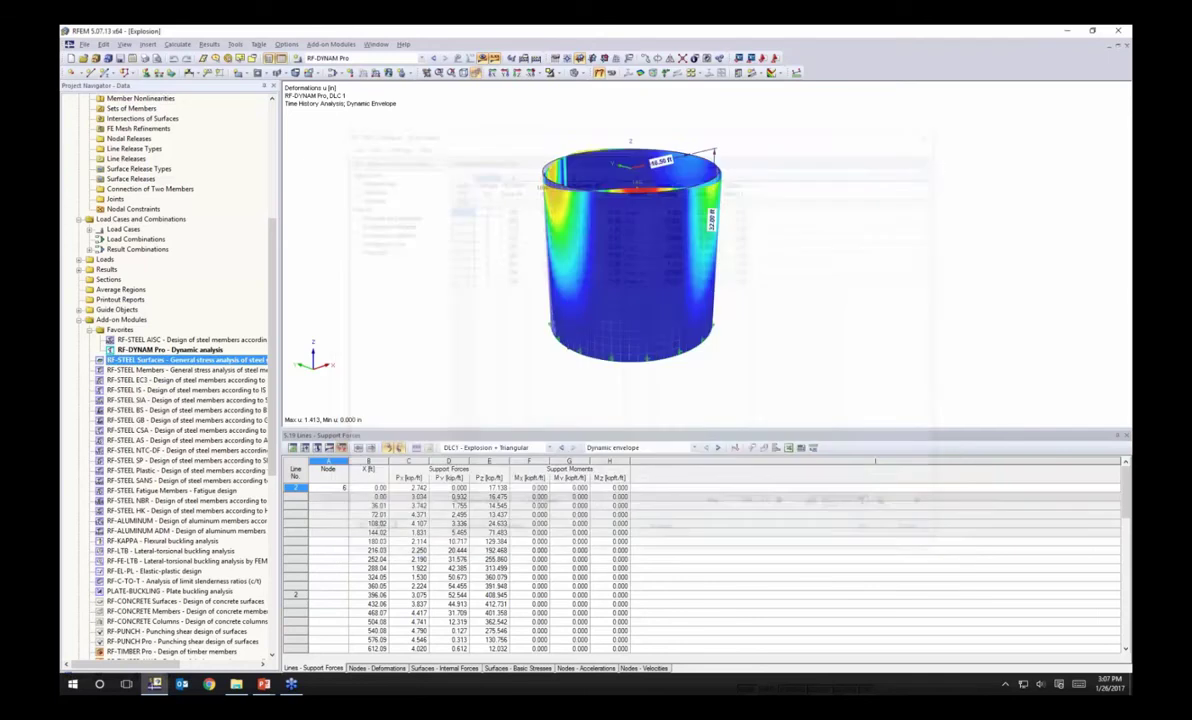
Switch from RFEM to the presentation's slide show and advance to the More Information slide
key("alt+space")
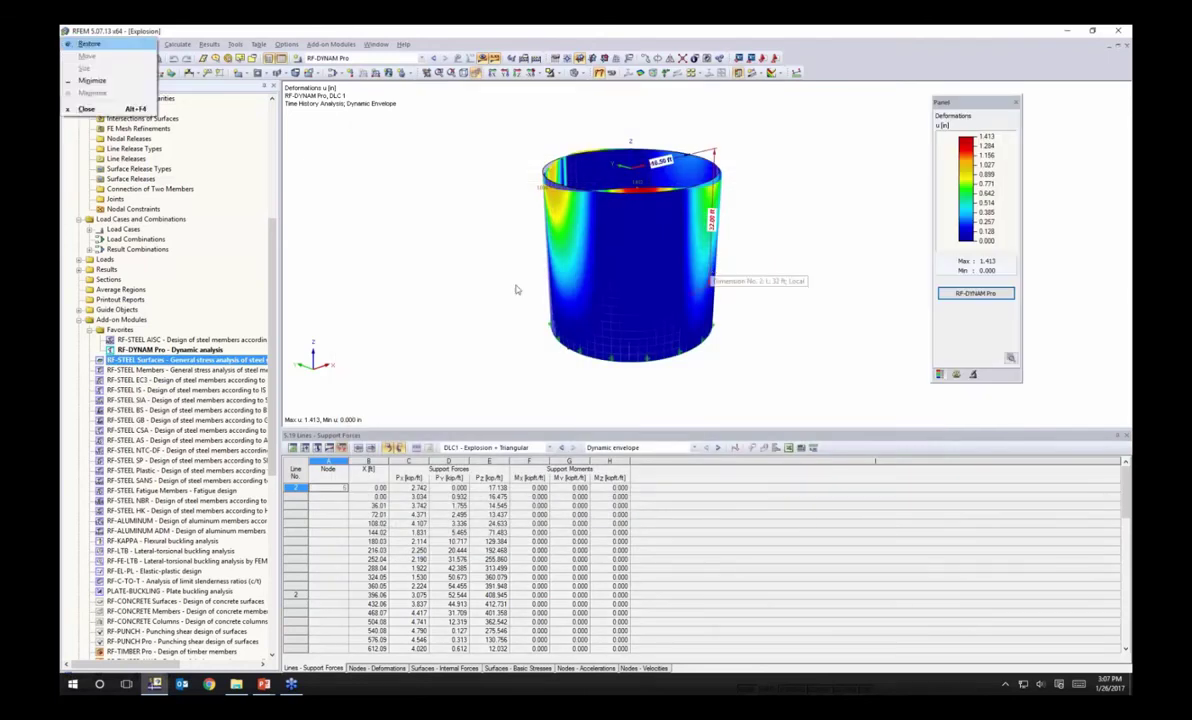
key("Escape")
key("alt+Tab")
left_click(478, 364)
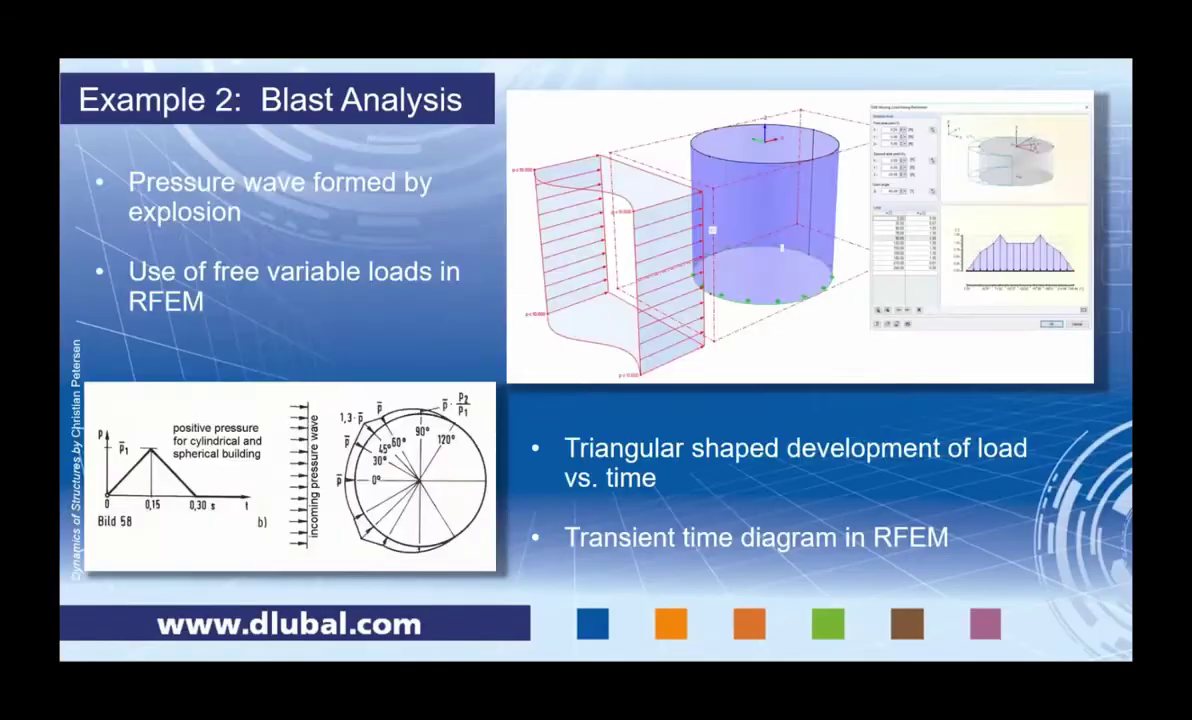
key("Right")
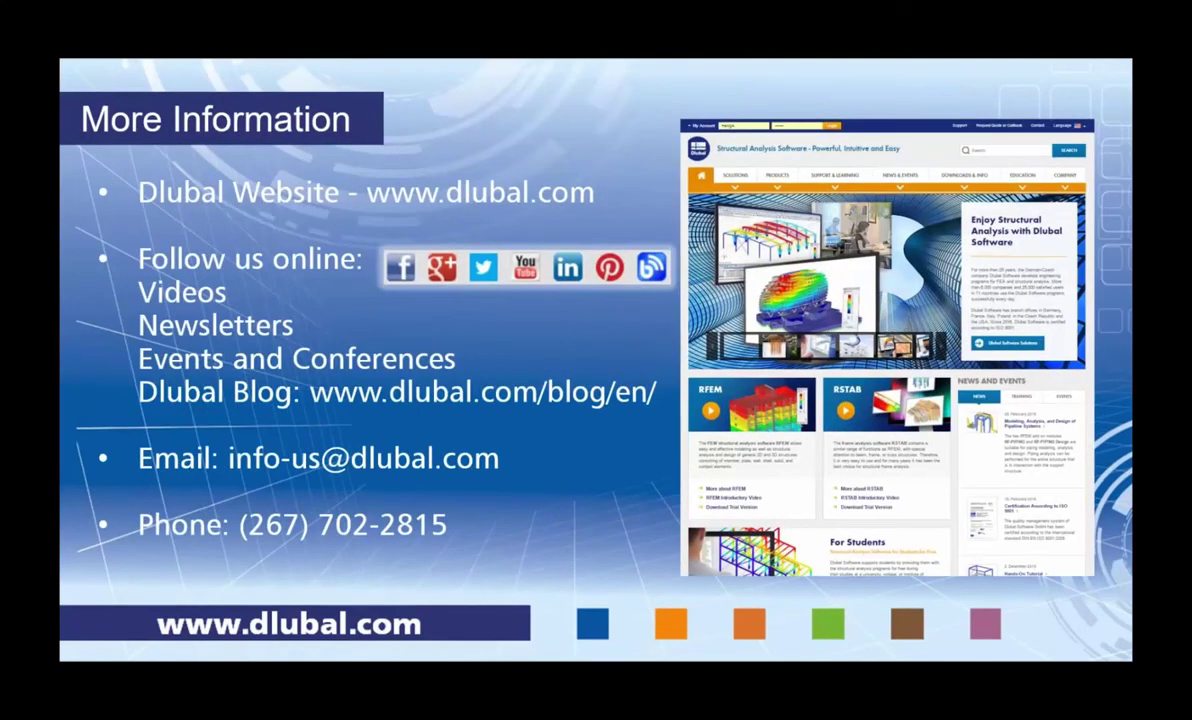